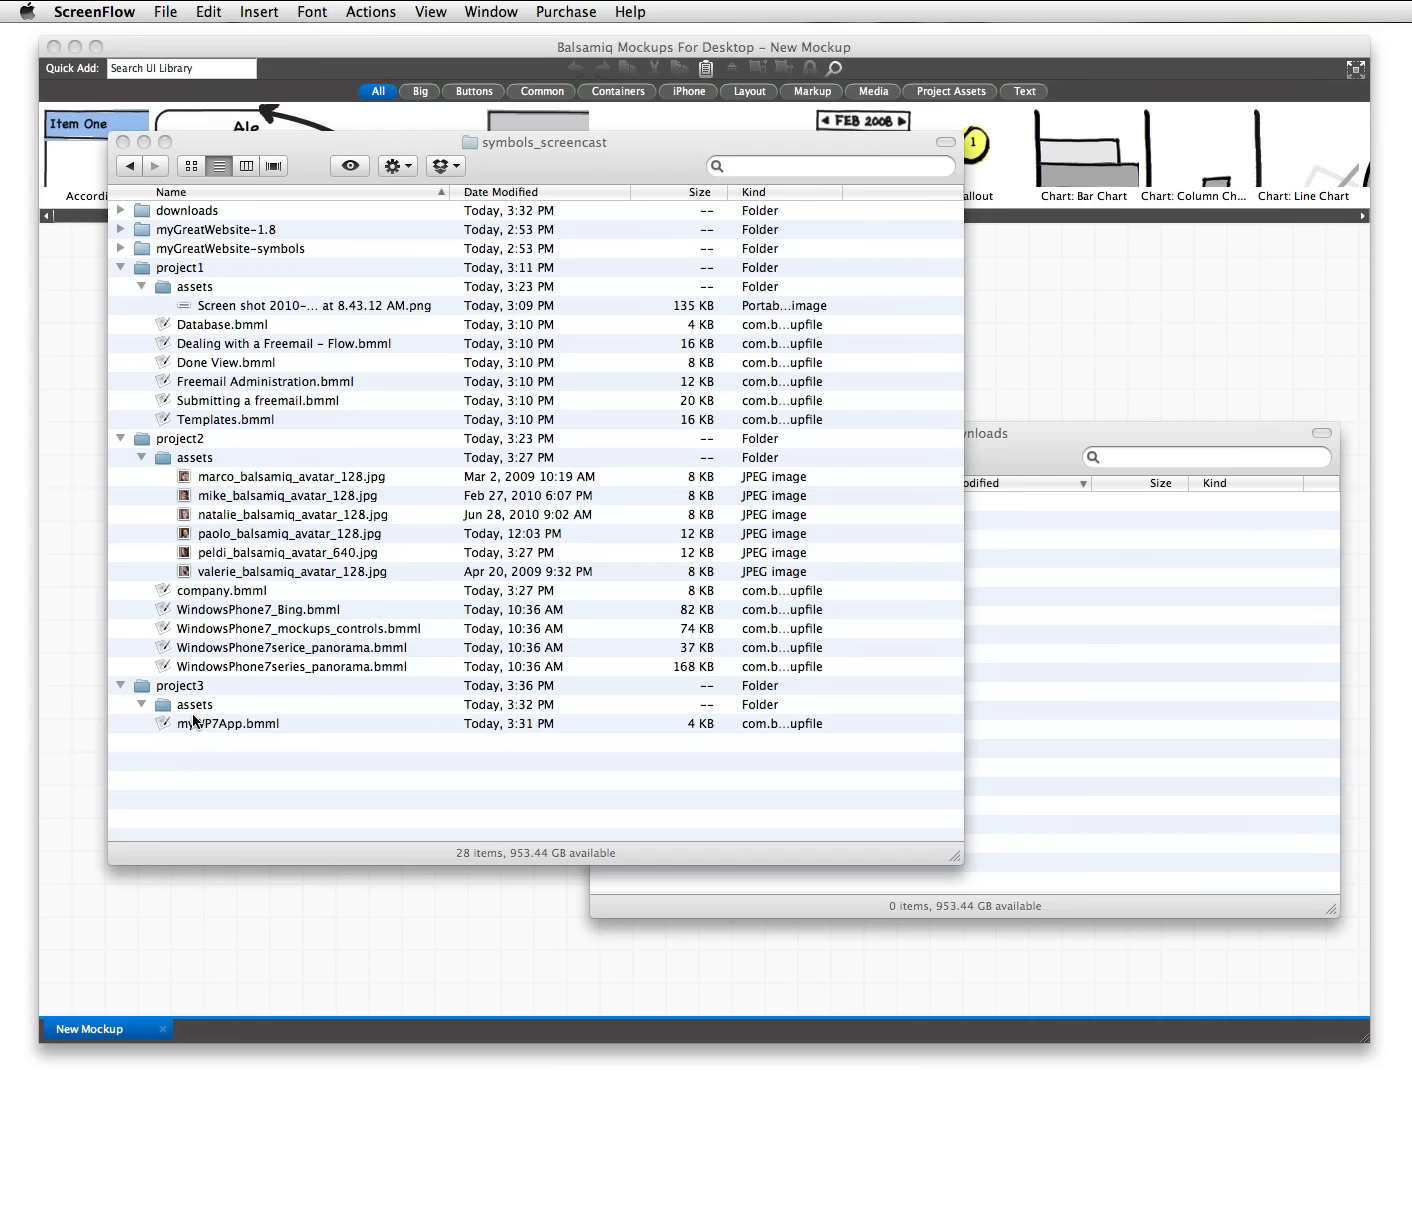
# - Open project2's company.bmml in Balsamiq Mockups and set the placeholder's image to peldi_balsamiq_avatar_640.jpg
pyautogui.doubleClick(206, 595)
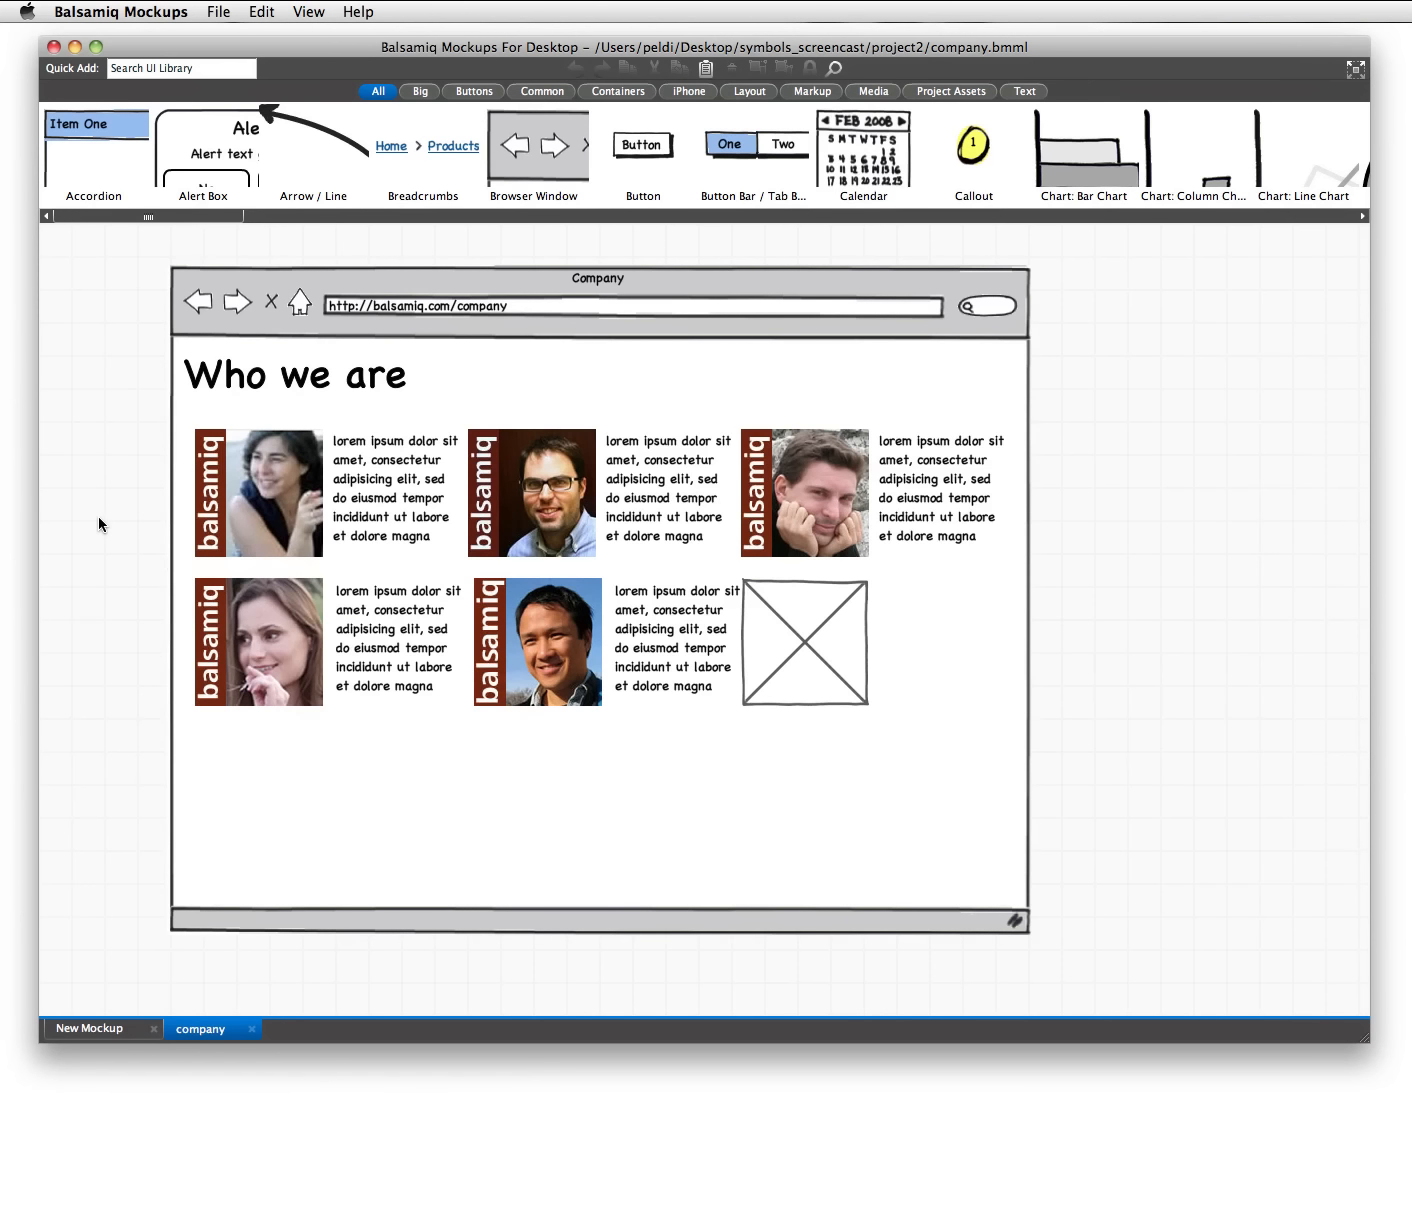
pyautogui.click(770, 664)
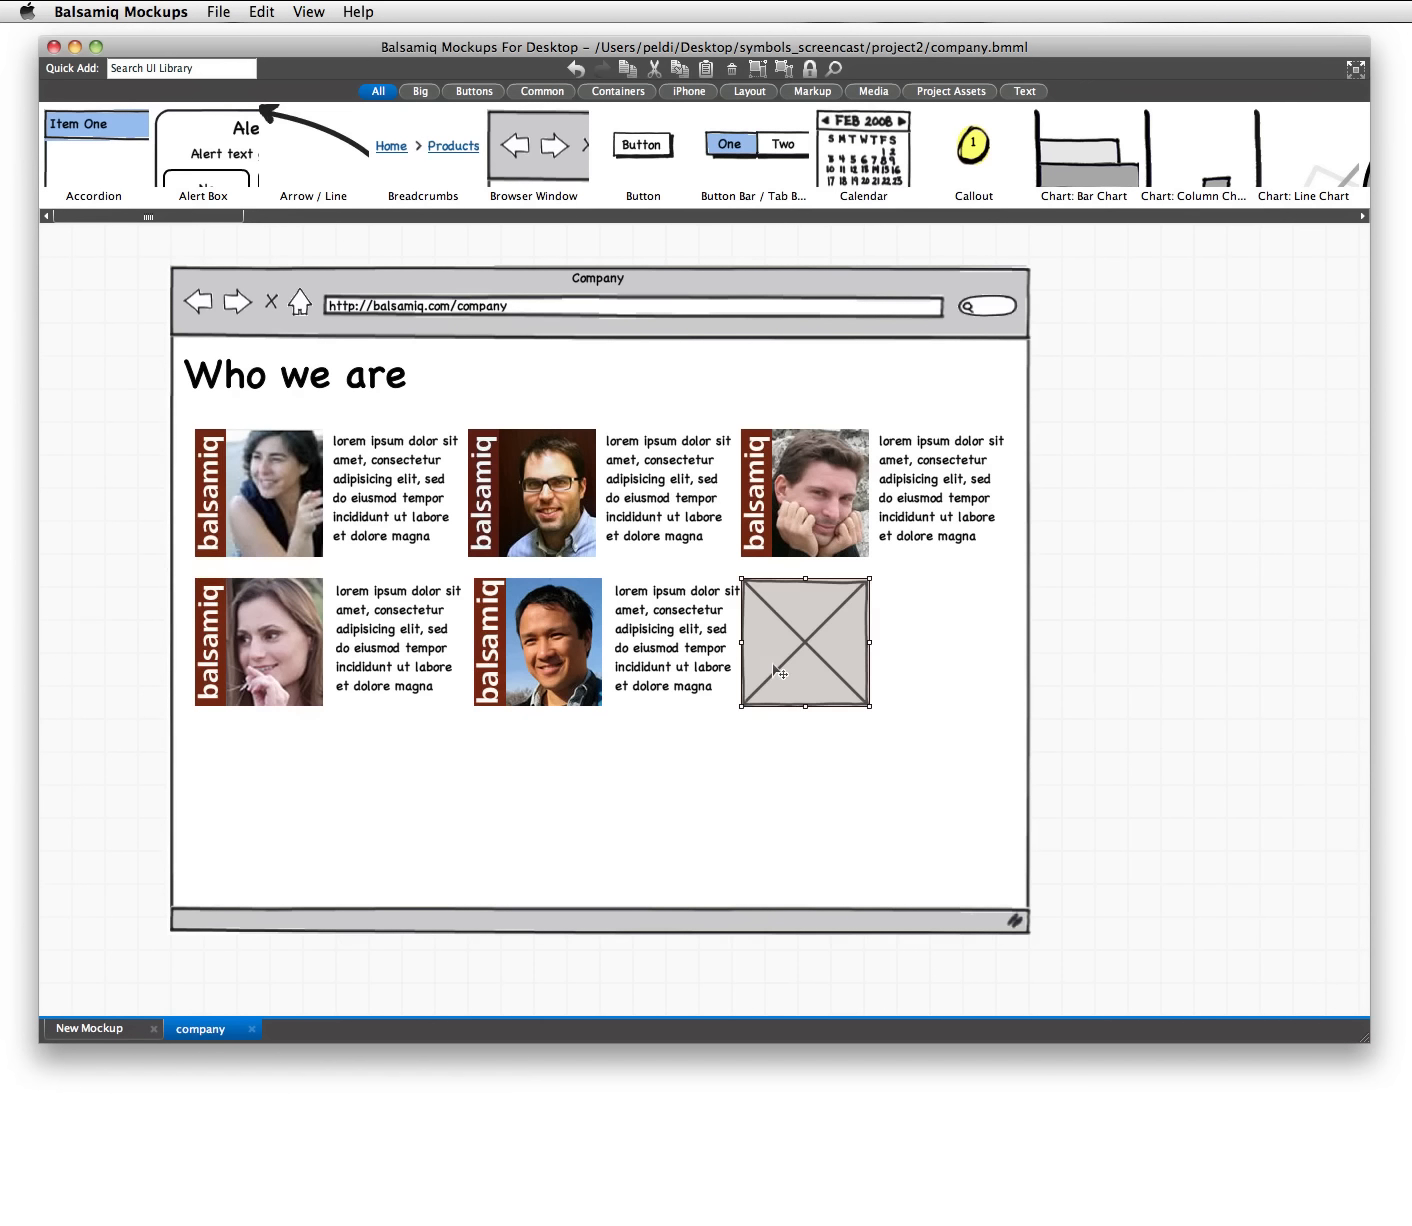
pyautogui.click(1014, 561)
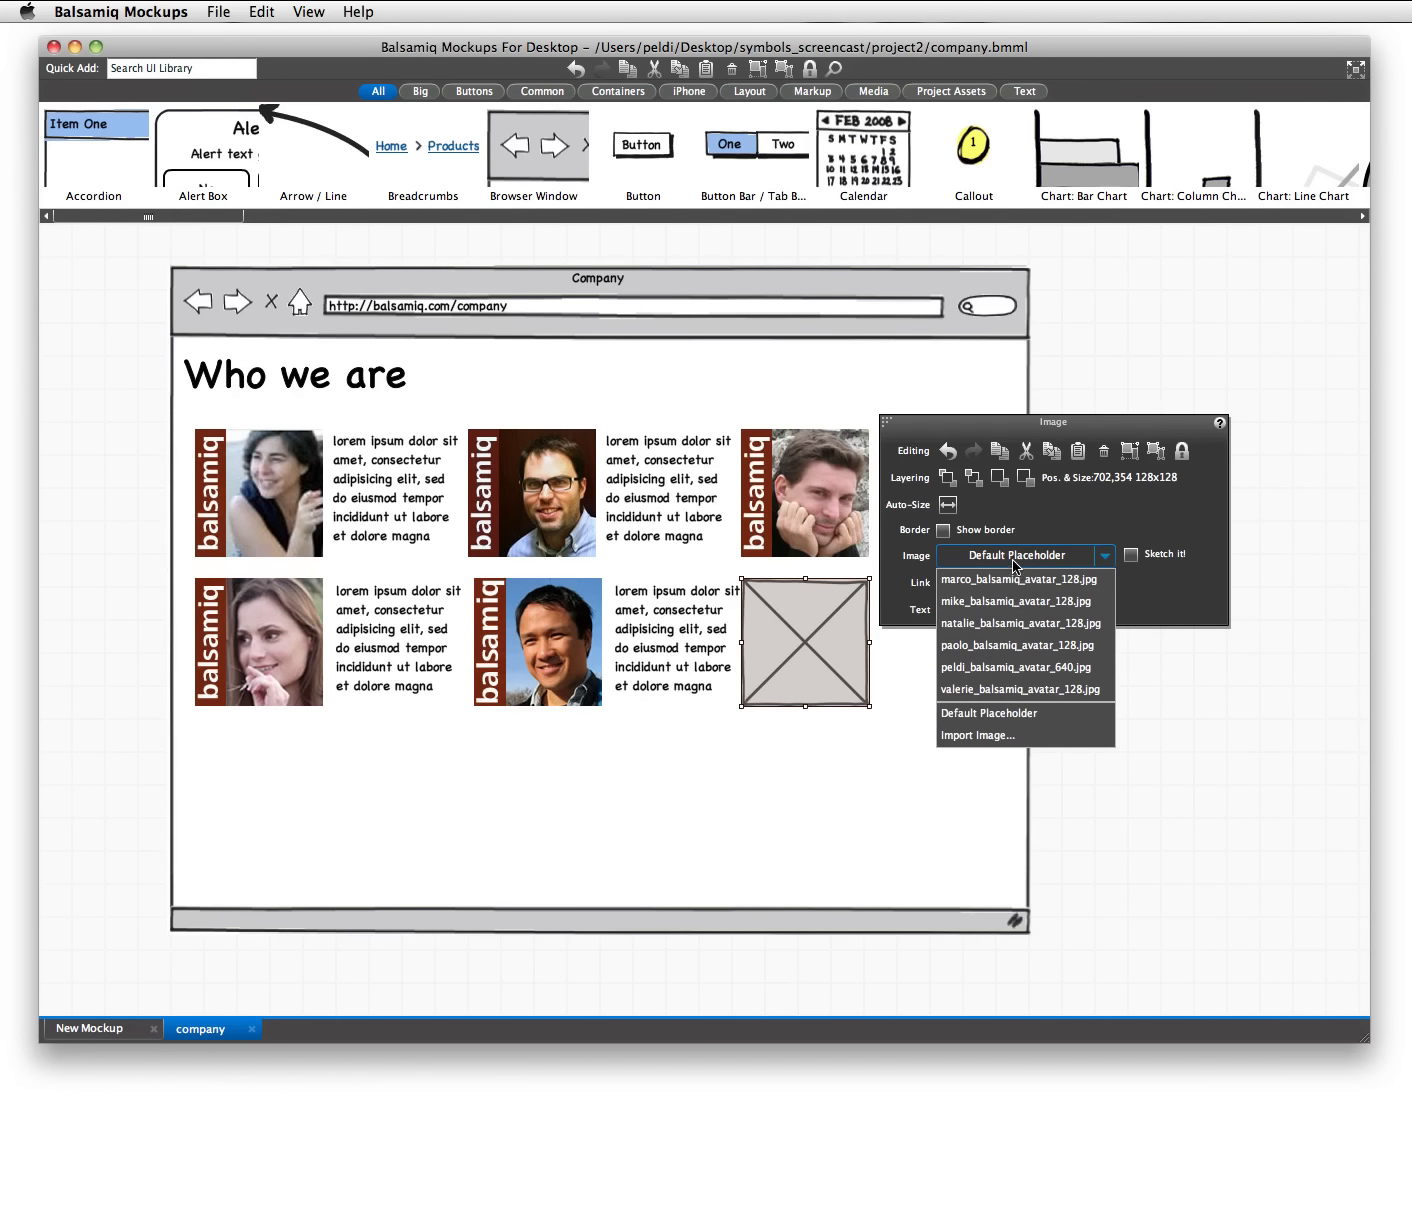
pyautogui.click(1053, 668)
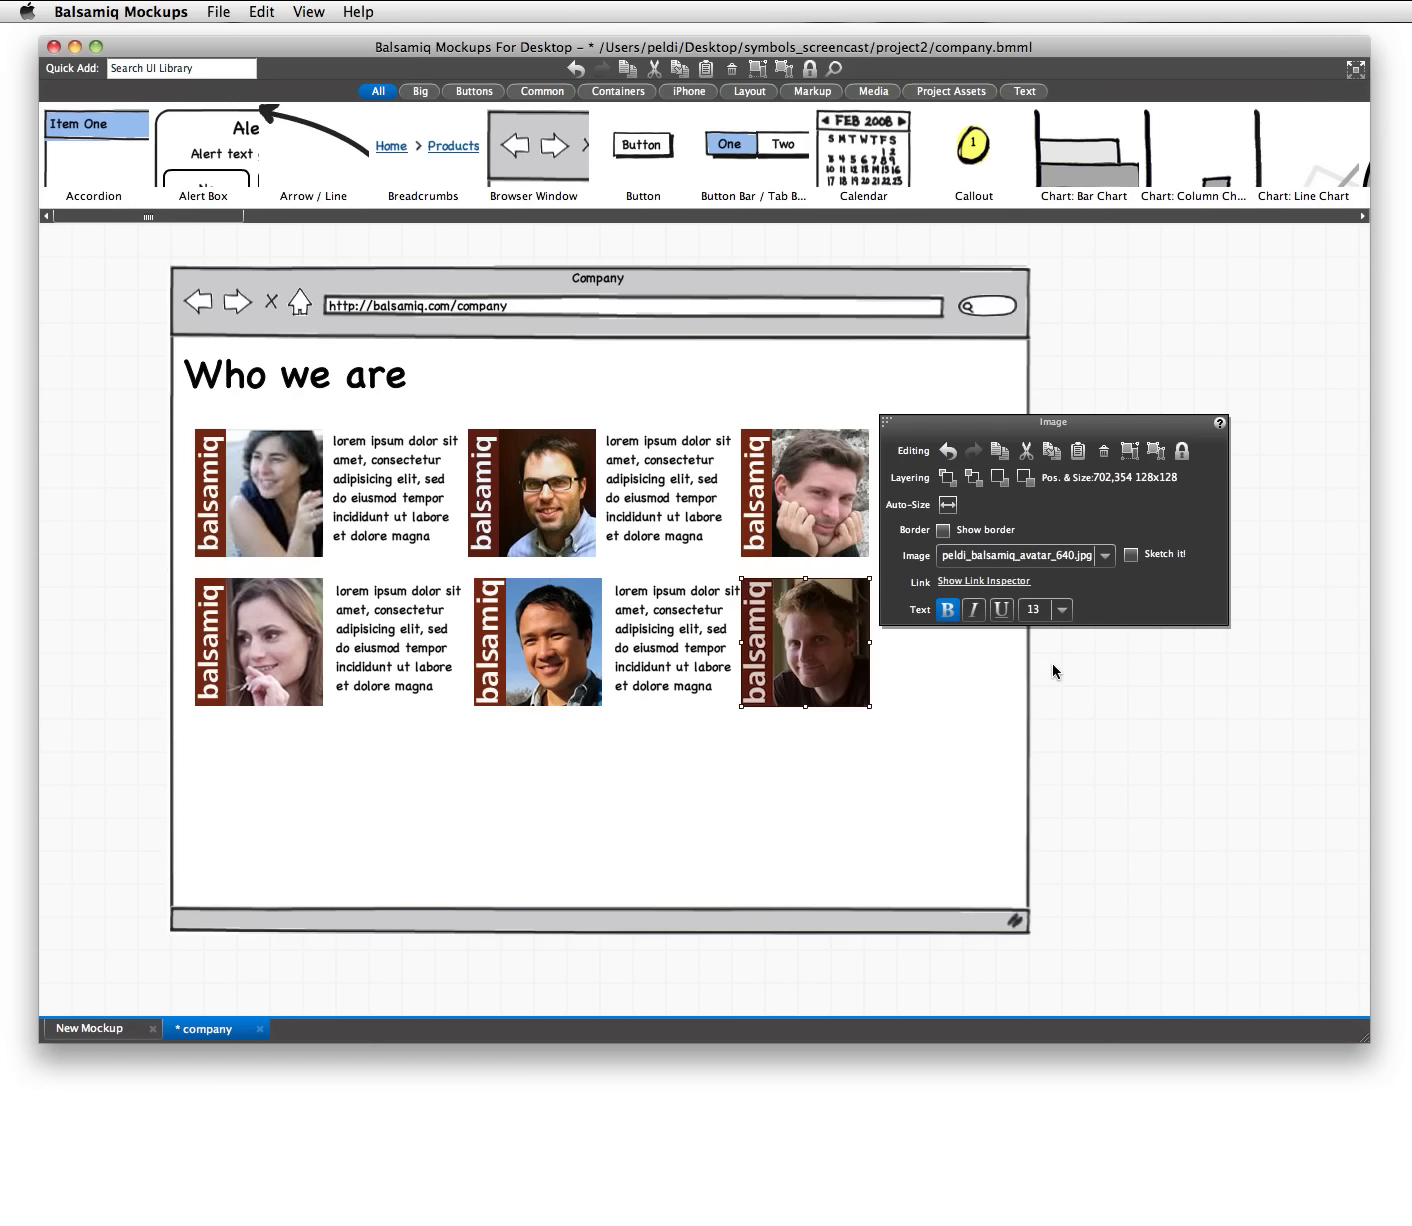
pyautogui.click(1041, 665)
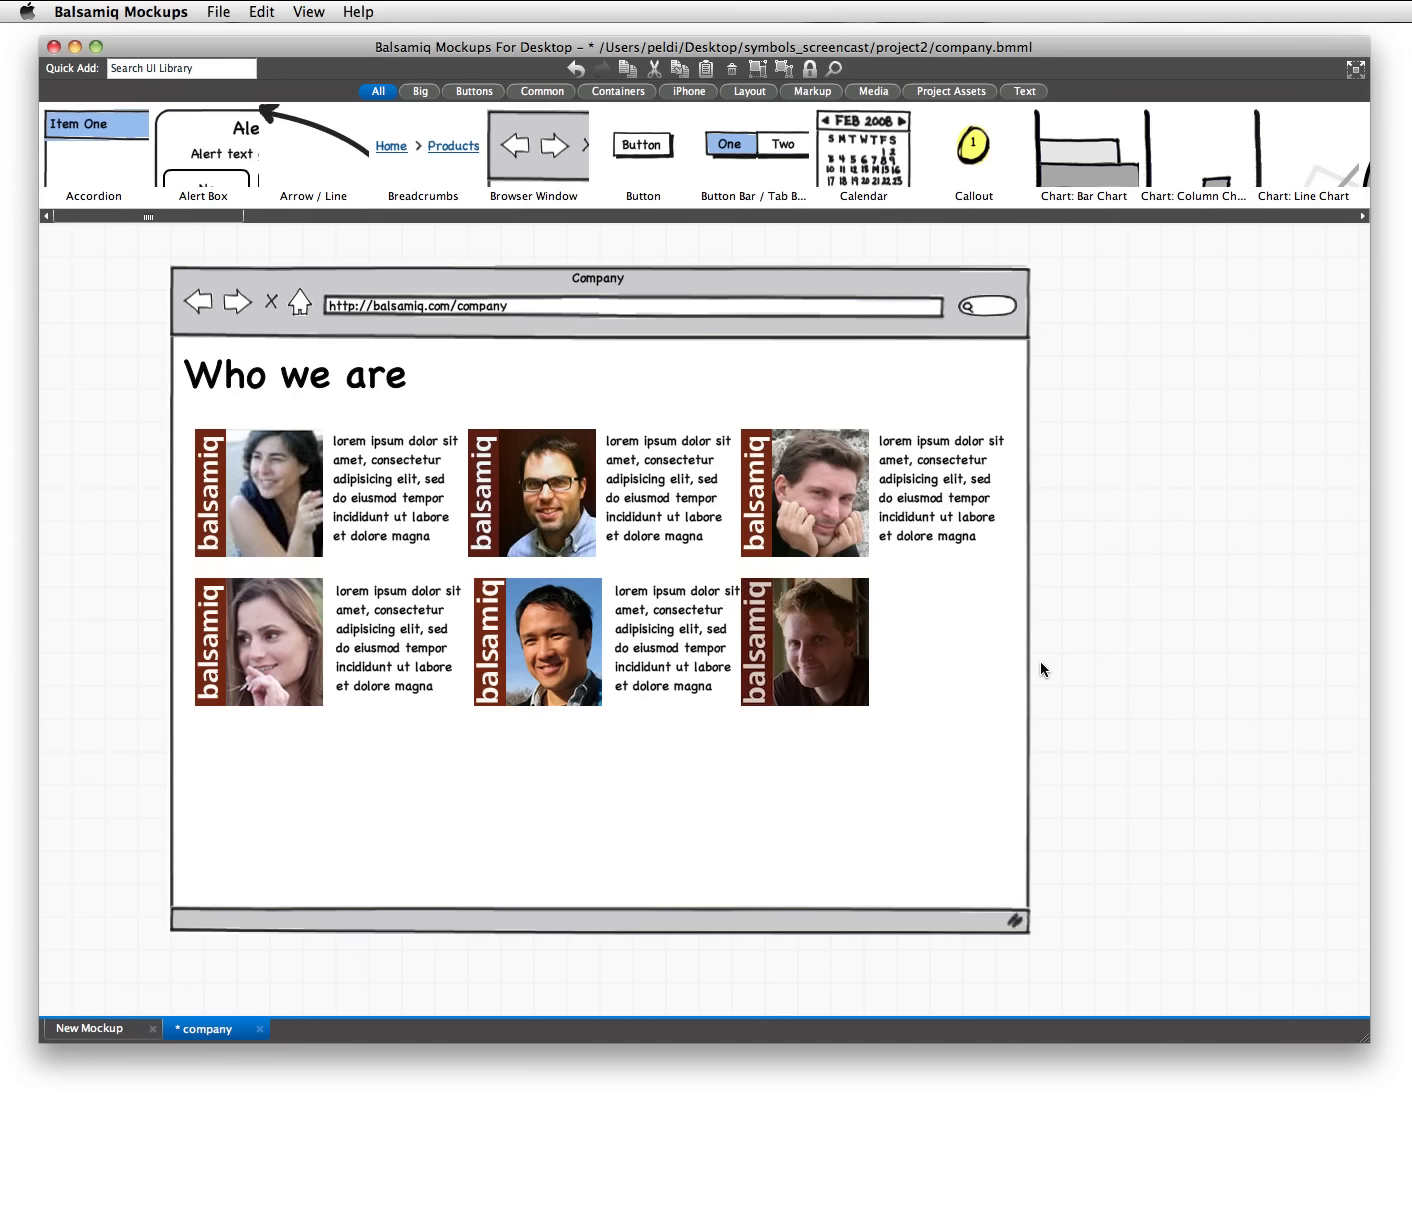
# - Delete the last avatar in the second row and put peldi_balsamiq_avatar_640.jpg from the project assets in its place
pyautogui.click(787, 628)
pyautogui.press('Delete')
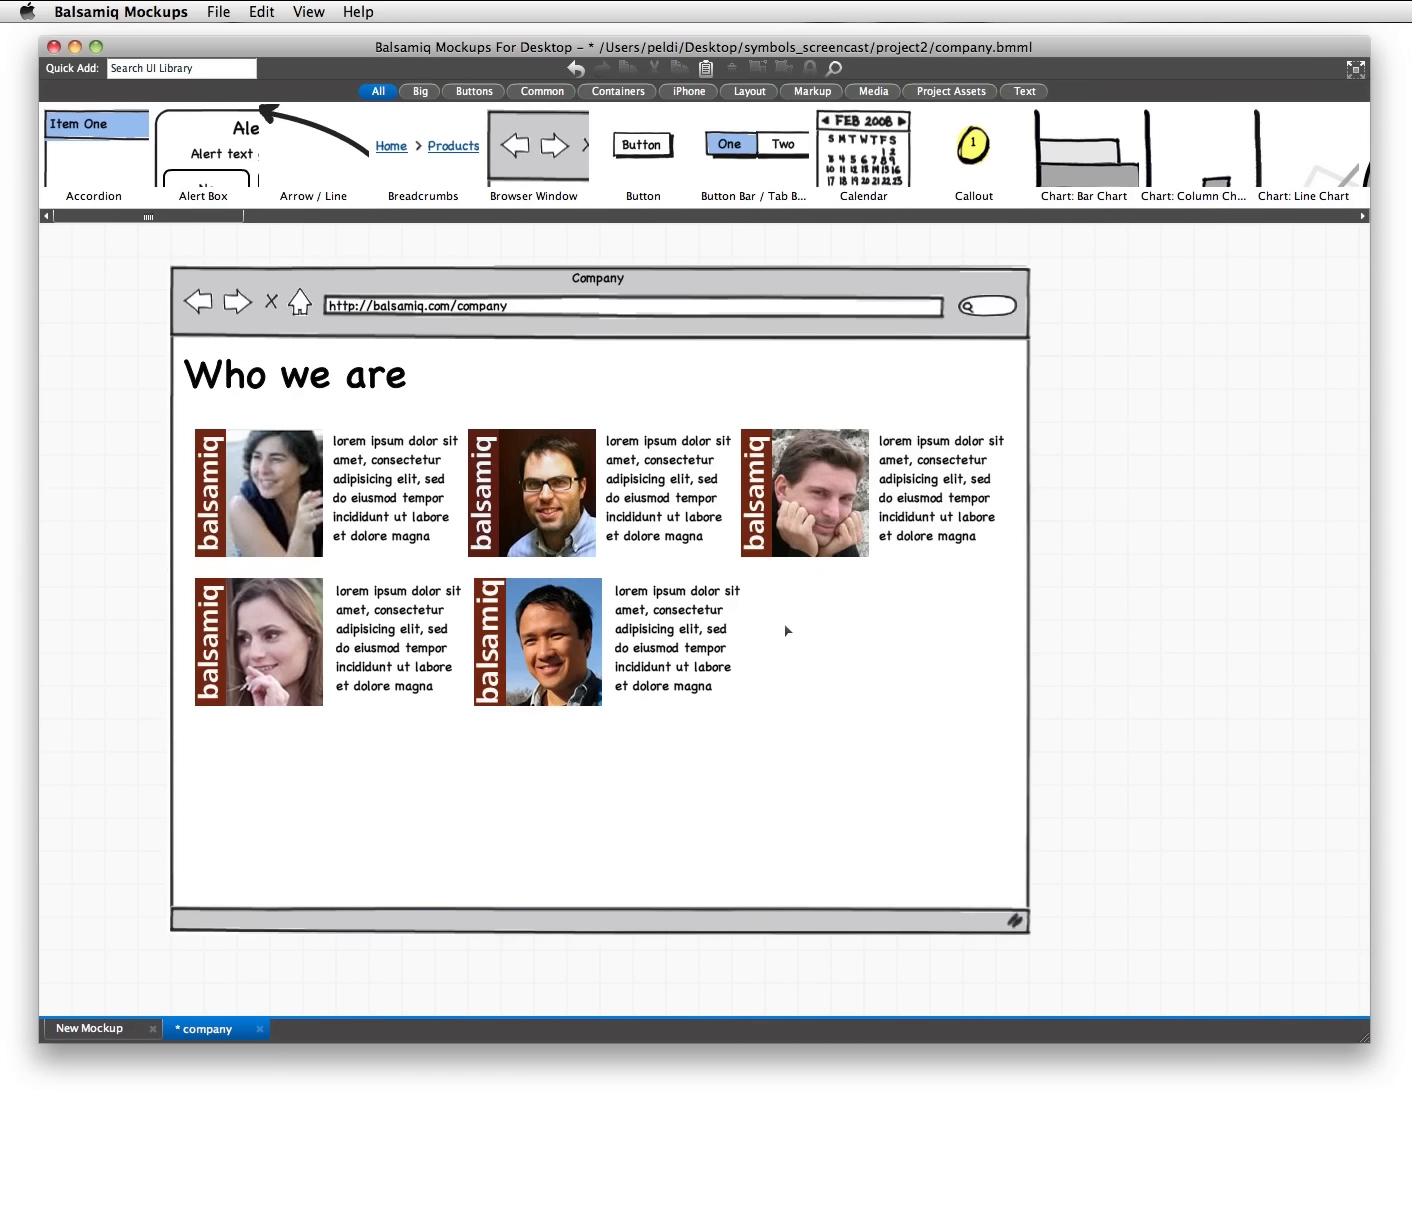
pyautogui.click(939, 92)
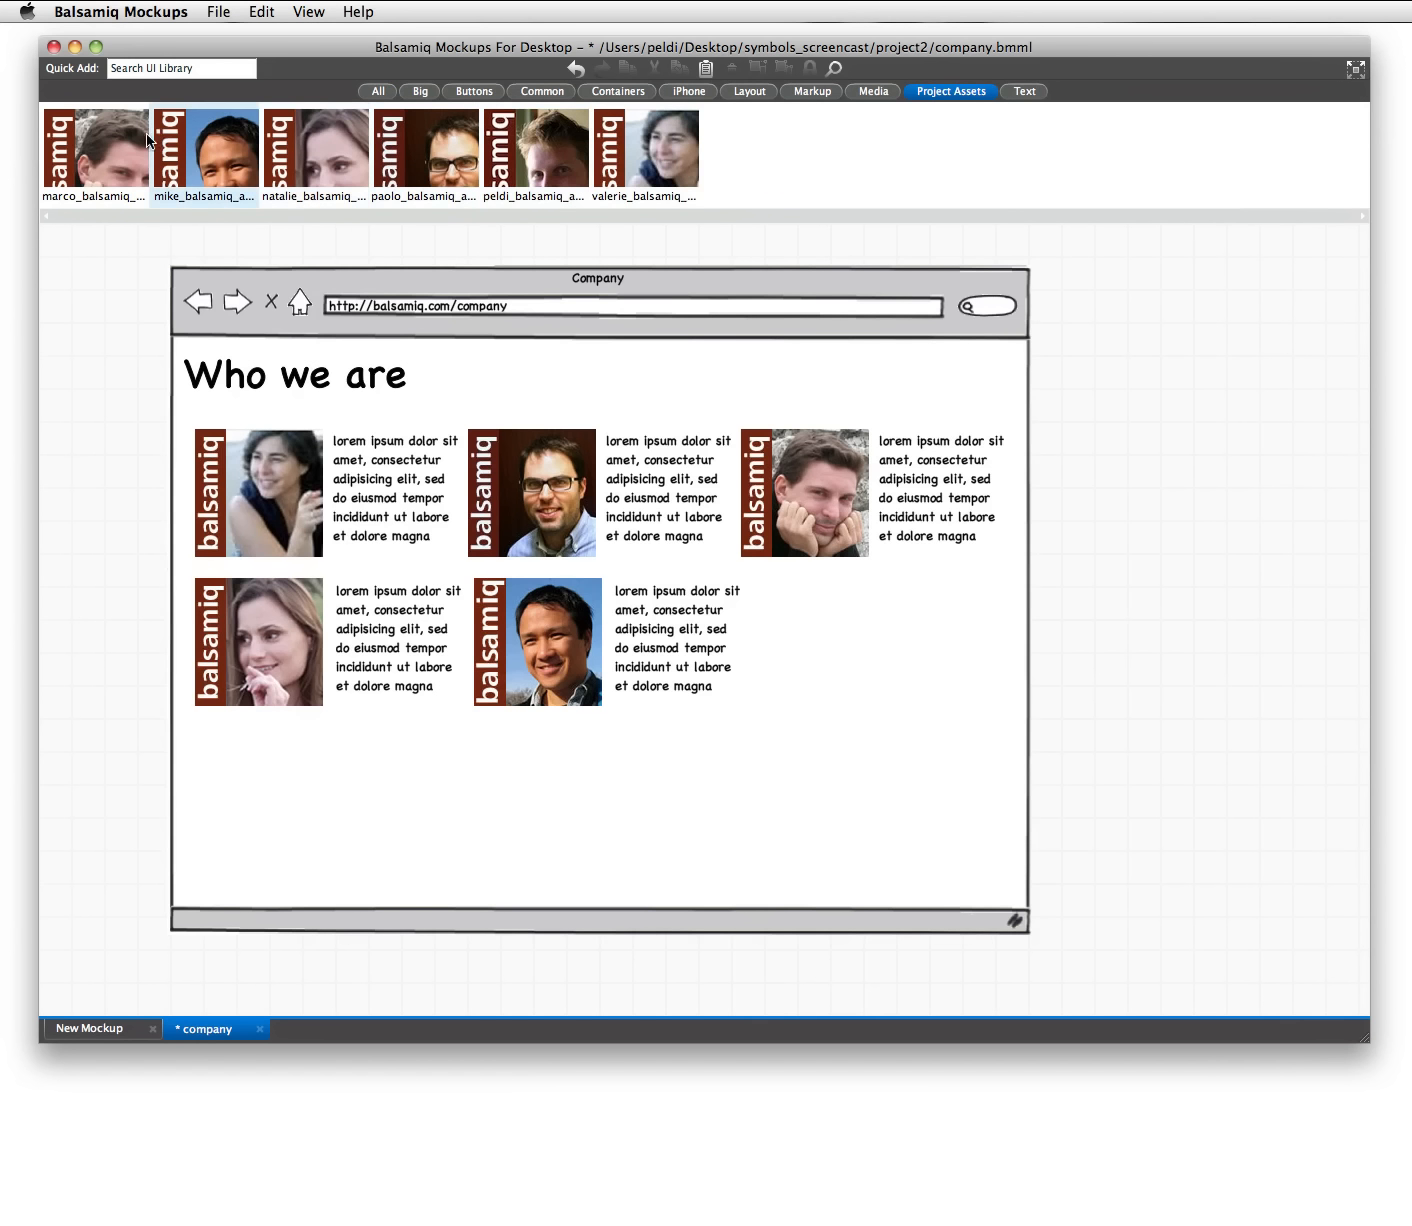
pyautogui.moveTo(524, 140); pyautogui.dragTo(815, 650)
# - Switch to Finder, trash marco_balsamiq_avatar_128.jpg from project2's assets folder and undo the deletion
pyautogui.press('super+Tab')
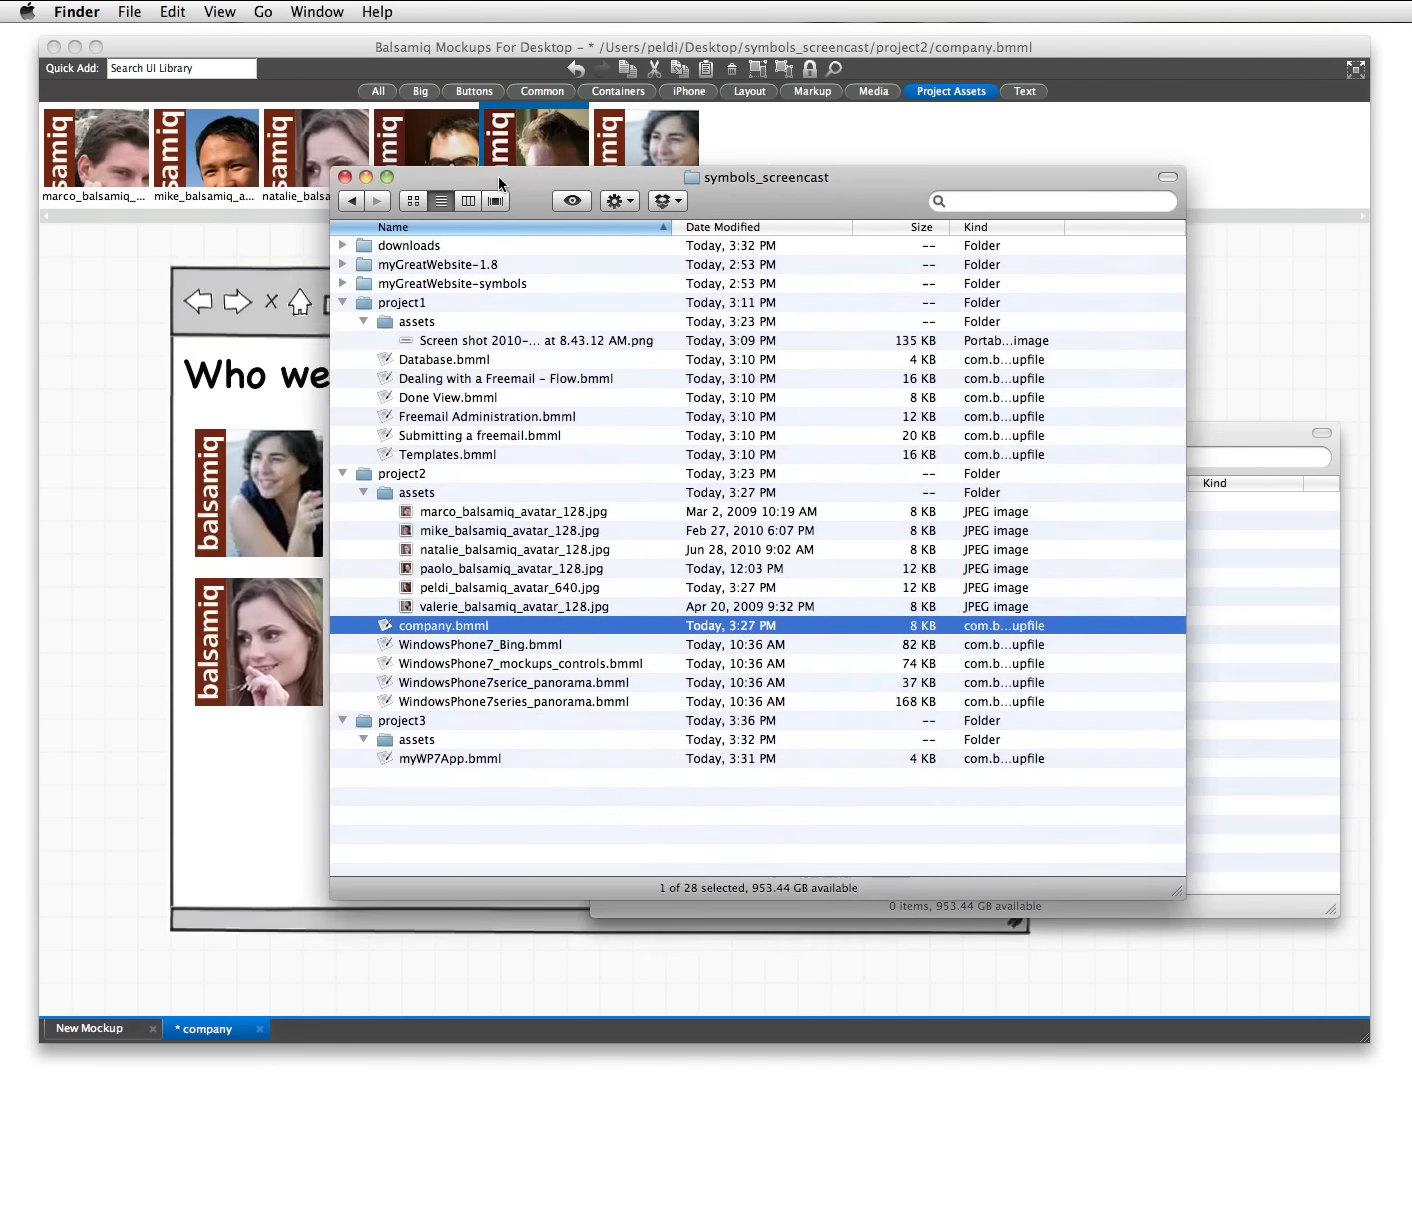
pyautogui.moveTo(498, 183); pyautogui.dragTo(680, 209)
pyautogui.click(625, 546)
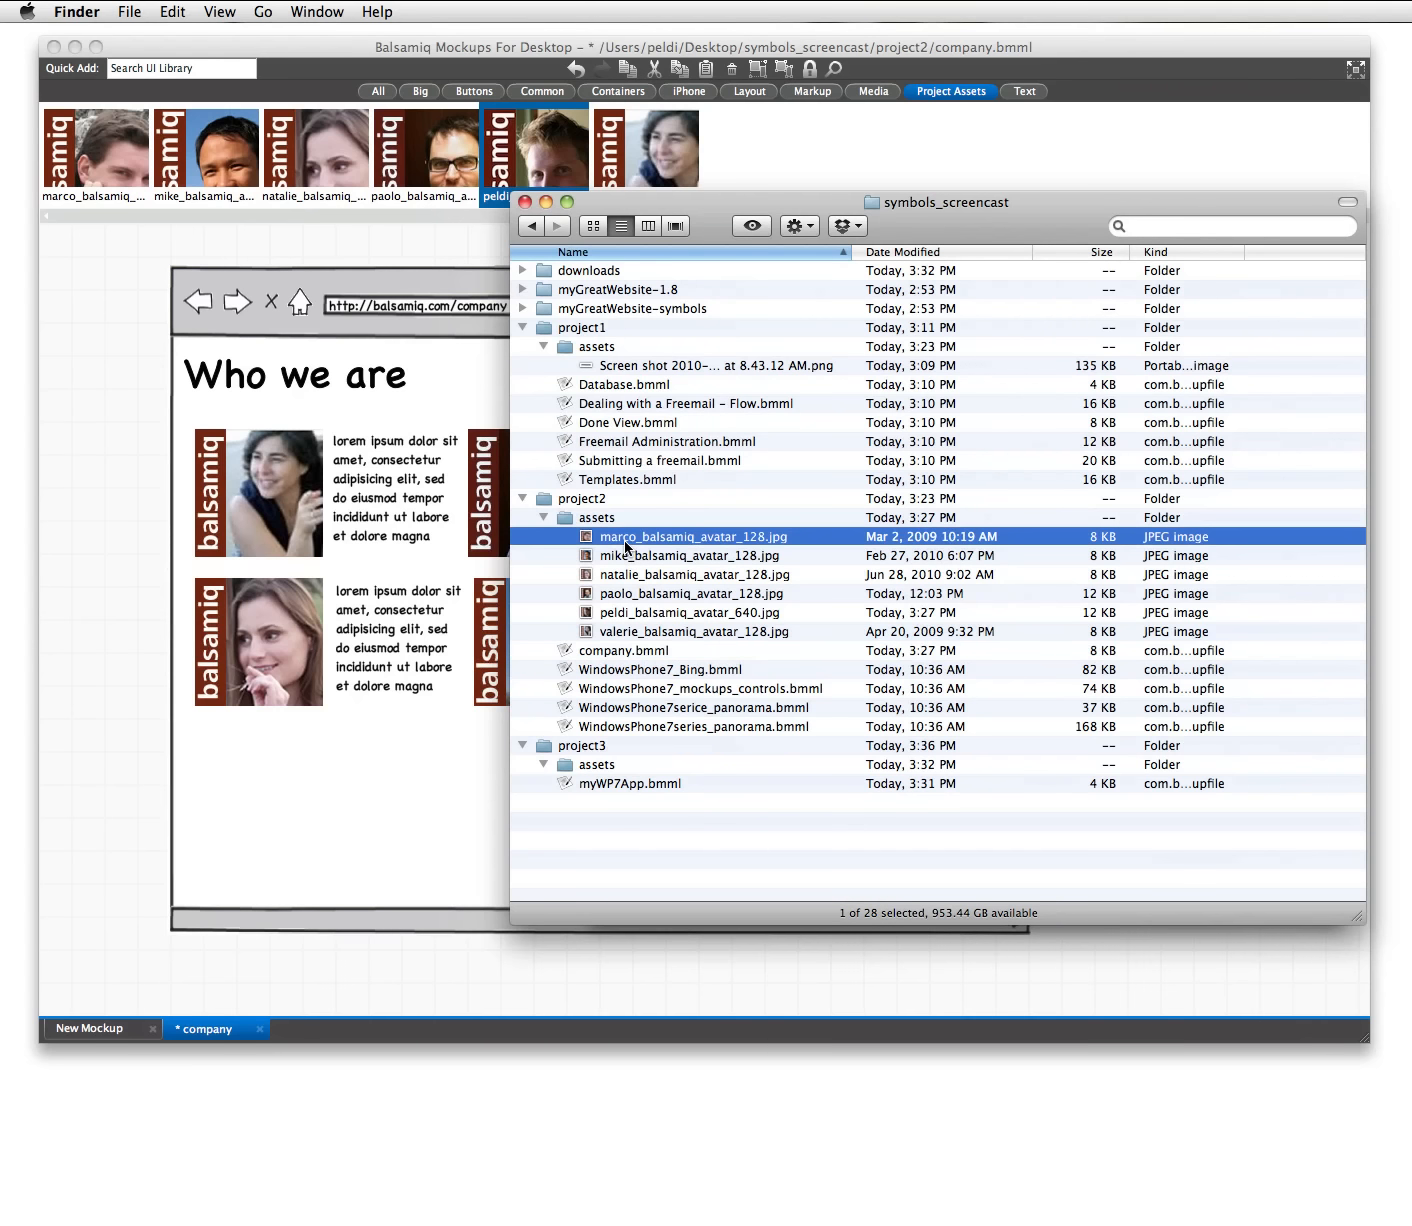
pyautogui.press('super+BackSpace')
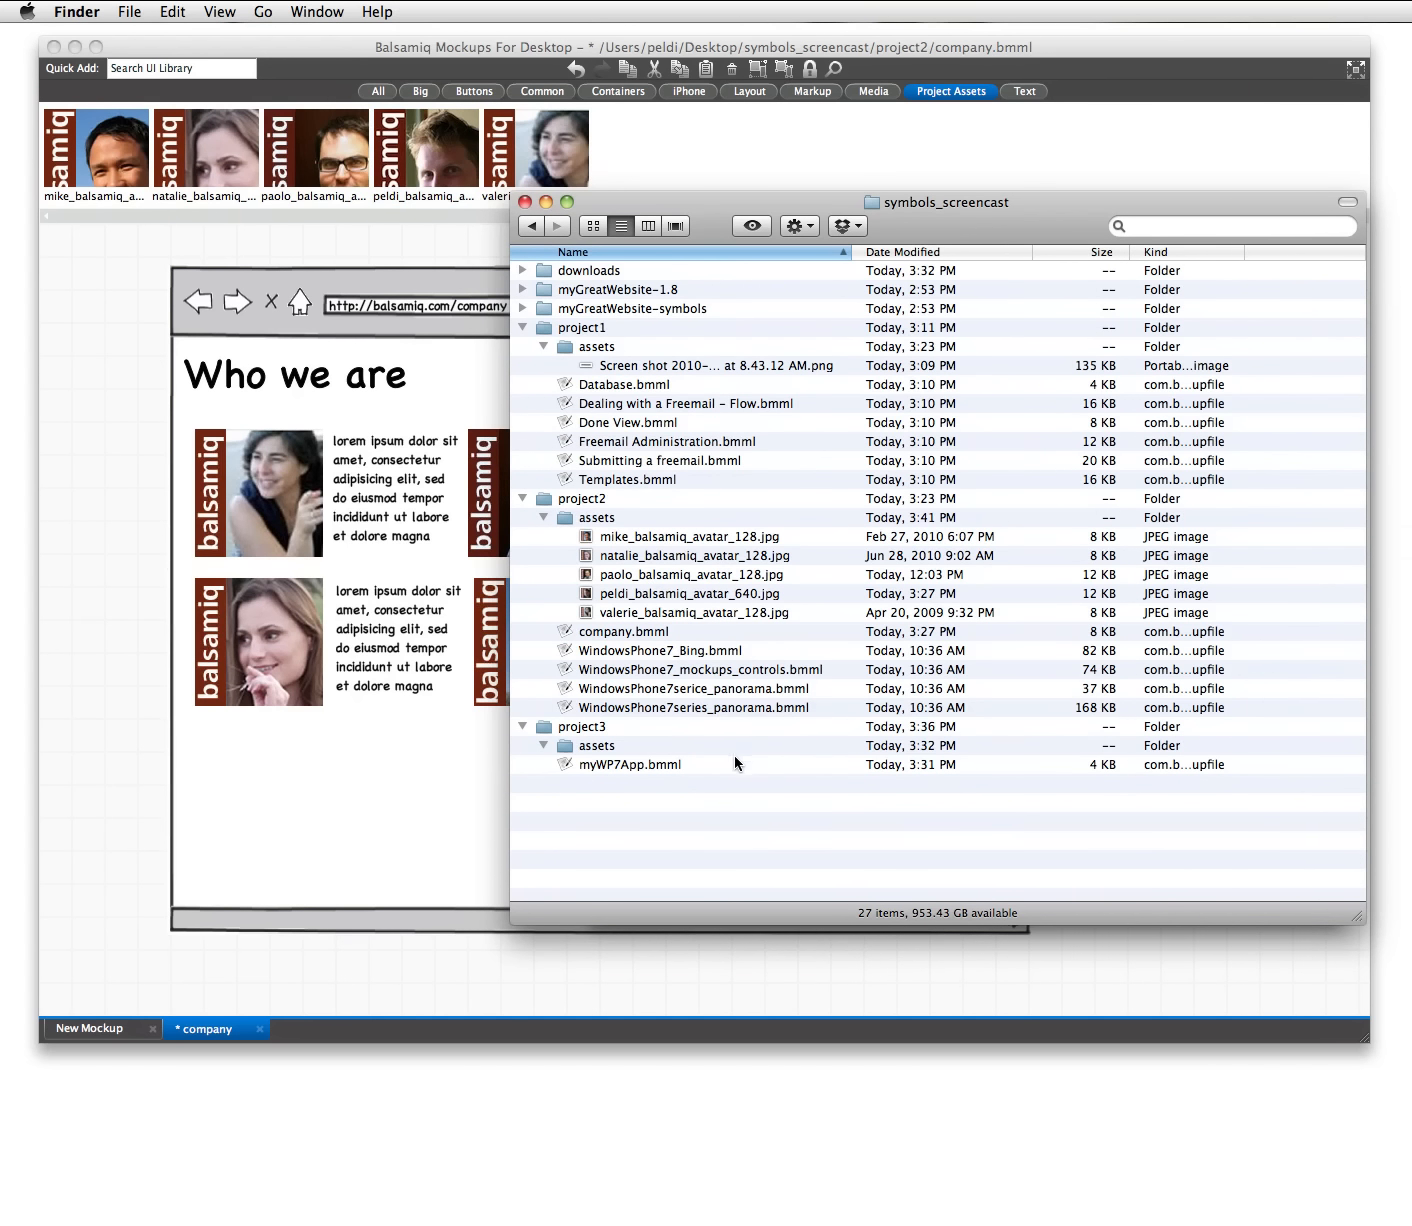
pyautogui.press('super+z')
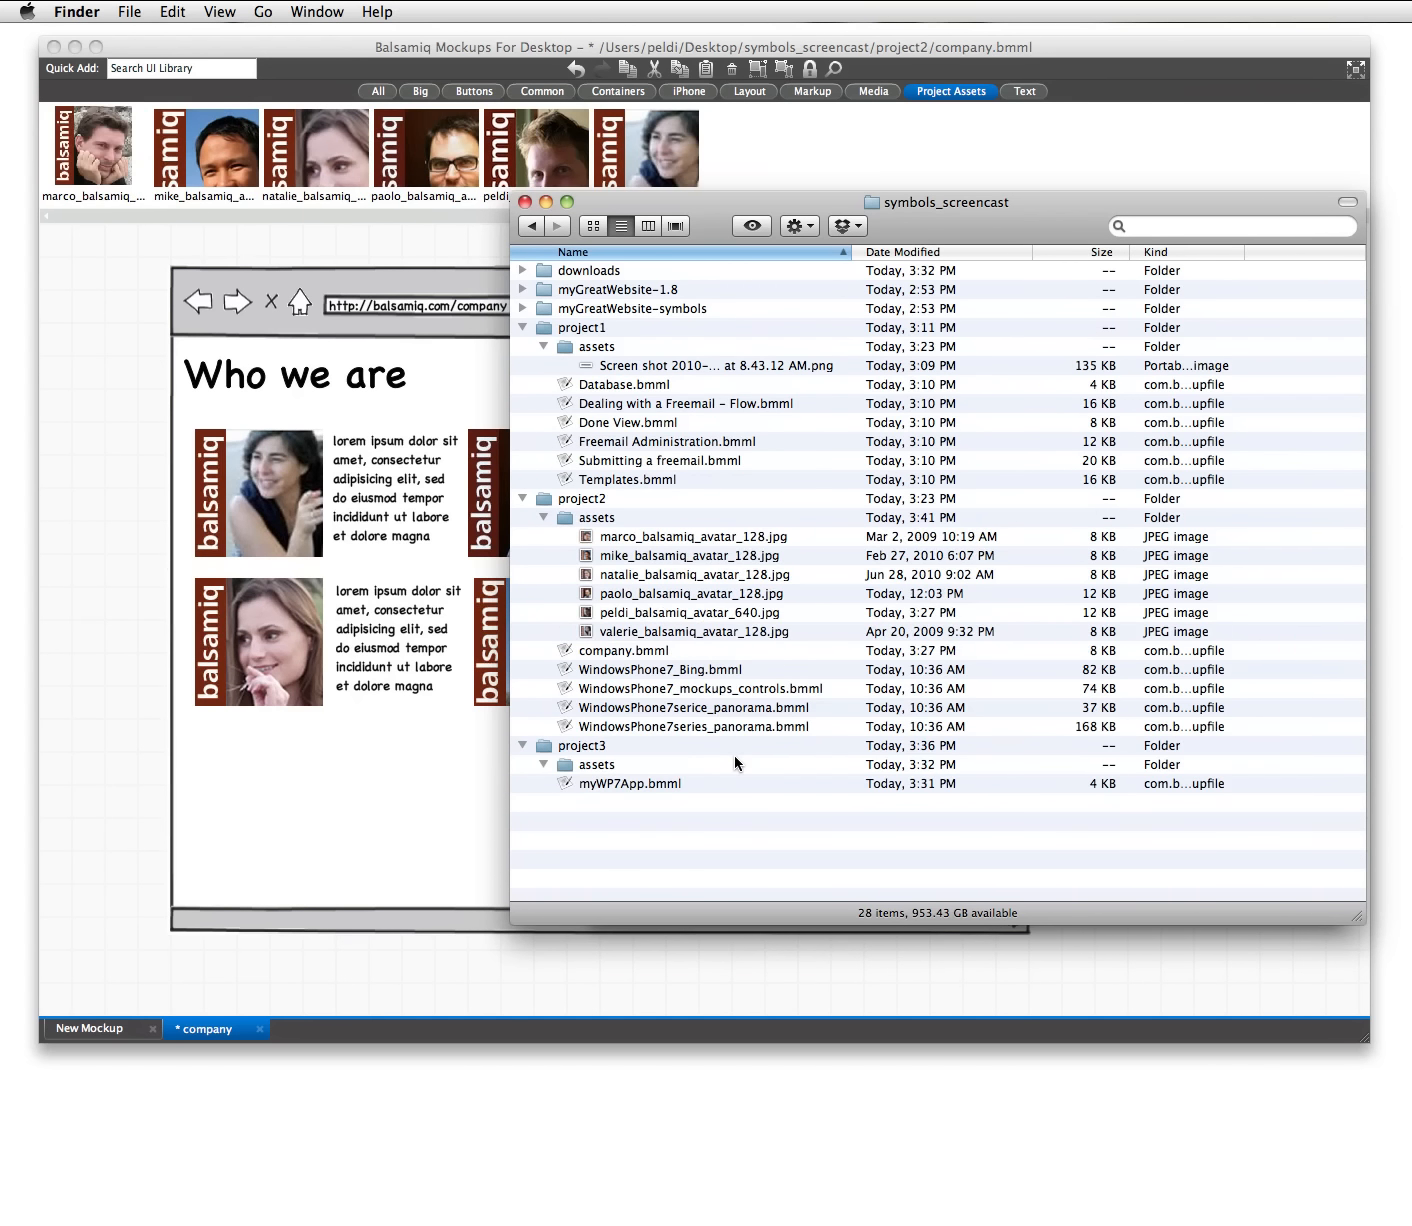
# - Return to Balsamiq Mockups, save the company mockup and close it
pyautogui.click(123, 426)
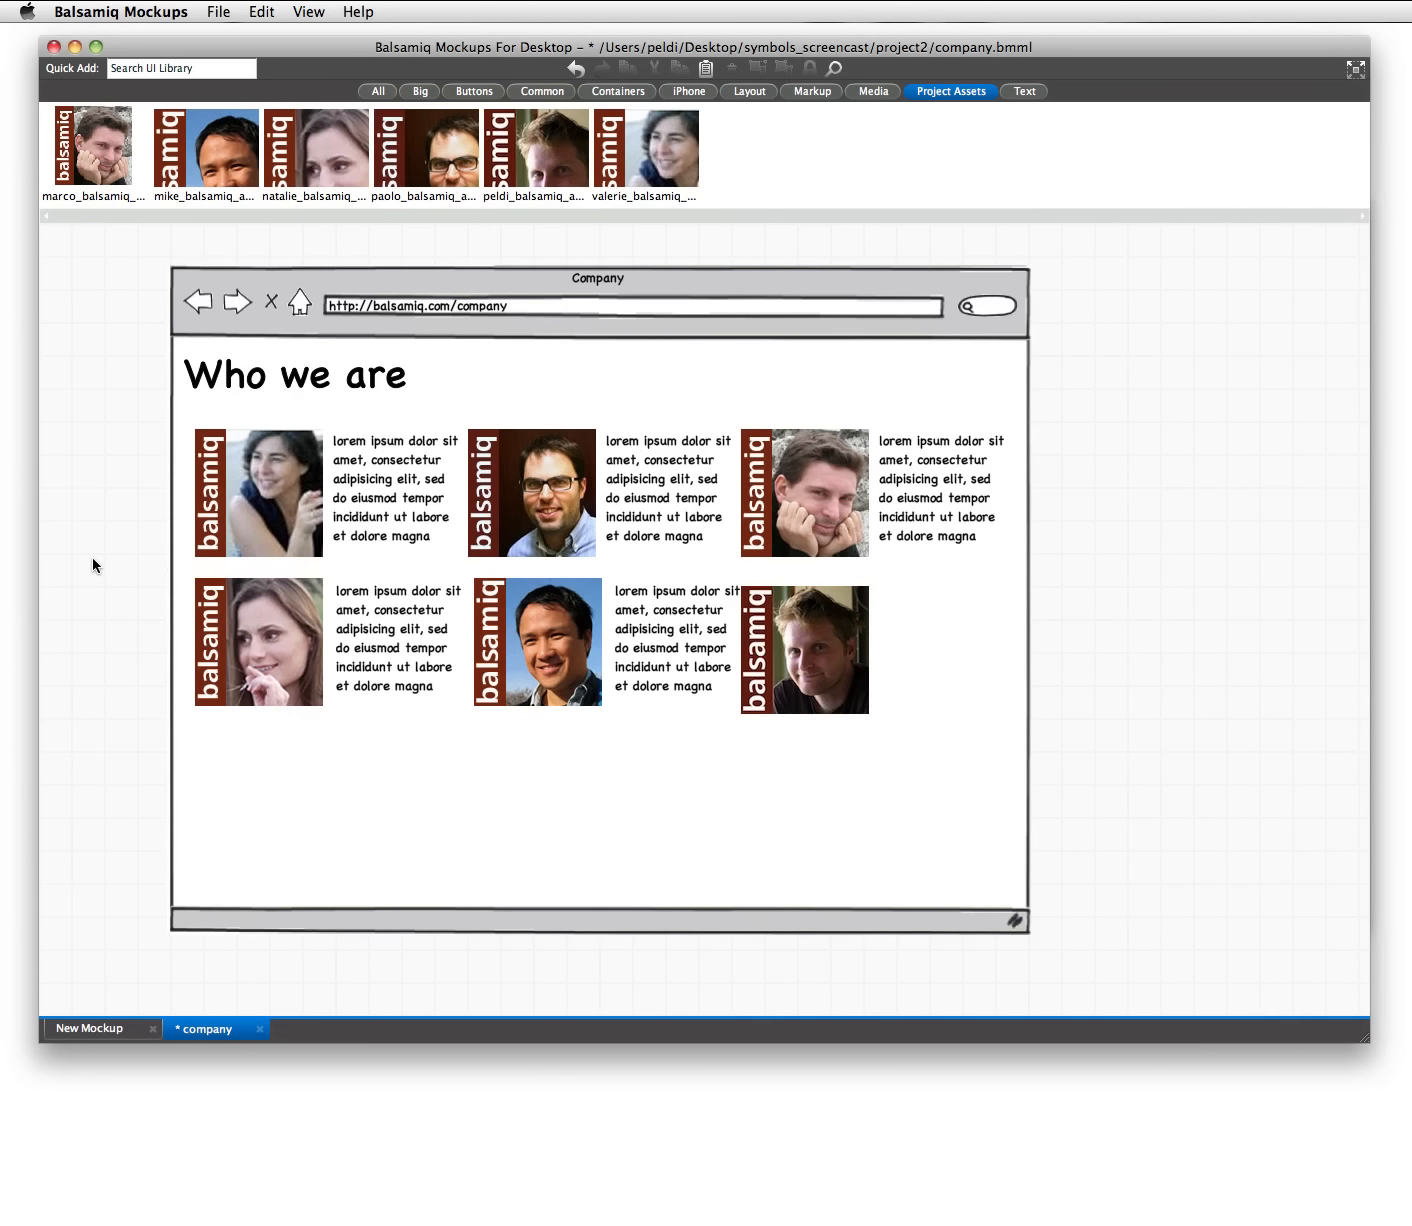
pyautogui.press('super+s')
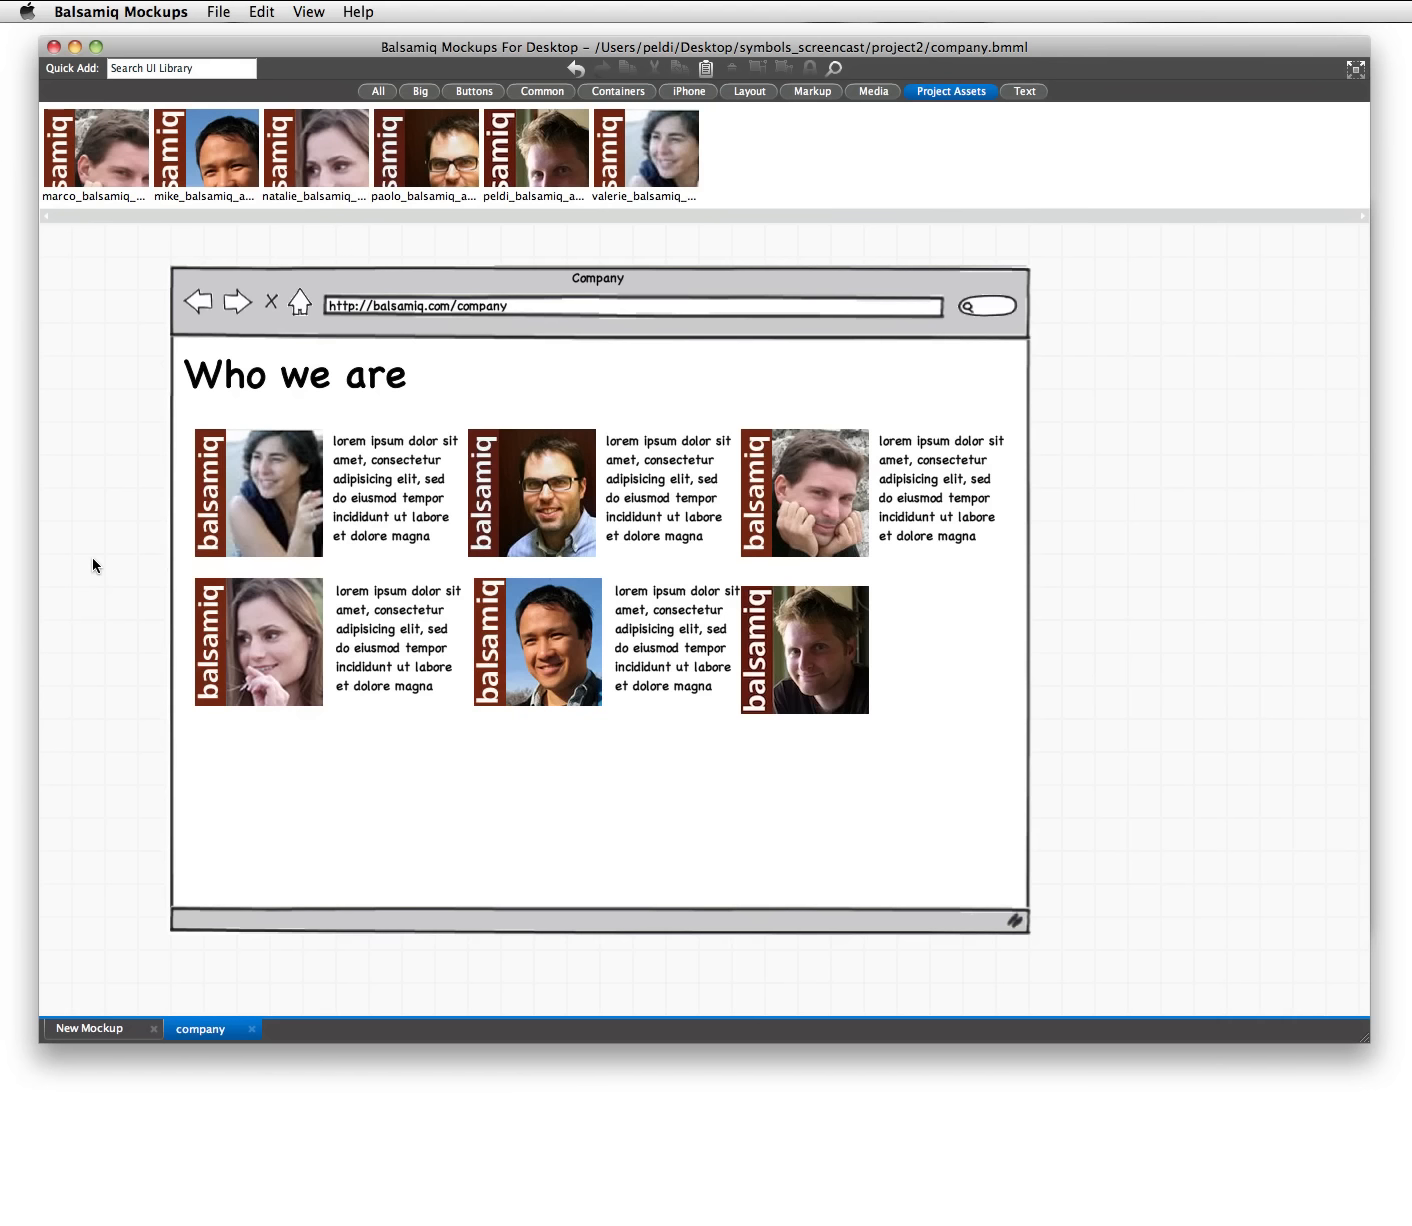
pyautogui.press('super+w')
# - From Finder's myGreatWebsite-1.8 folder, open home.bmml together with the other mockups in that folder, and close the blank mockup
pyautogui.press('super+Tab')
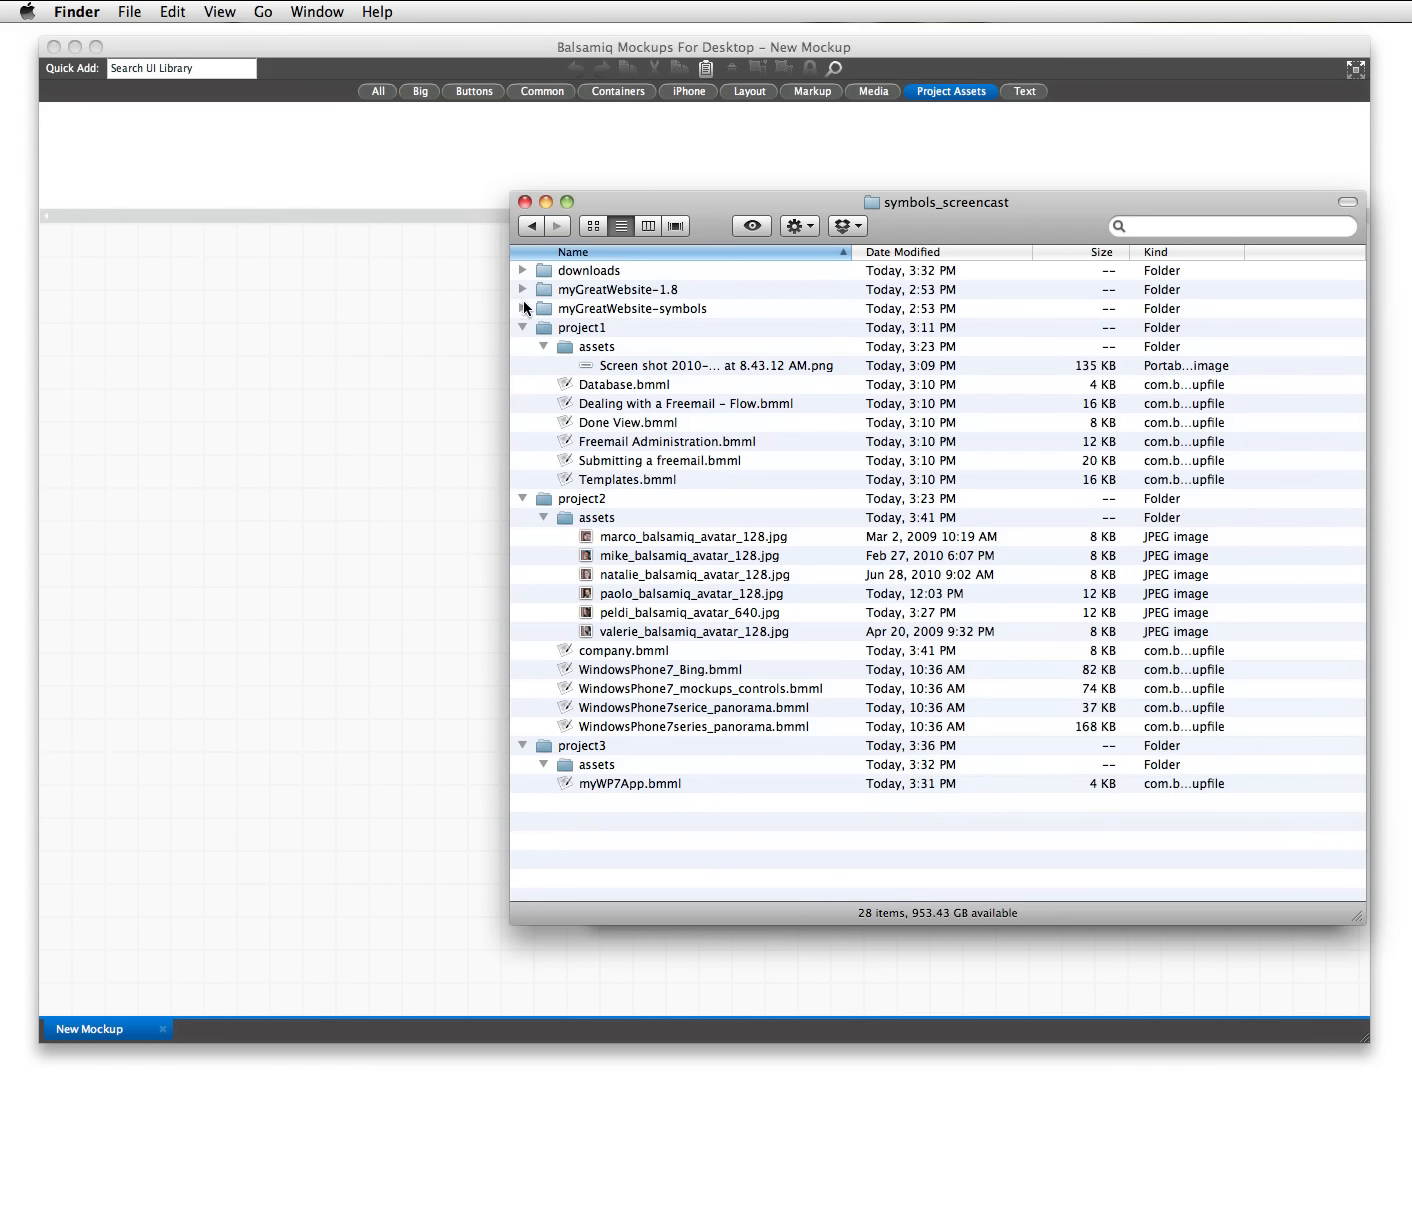
pyautogui.click(522, 290)
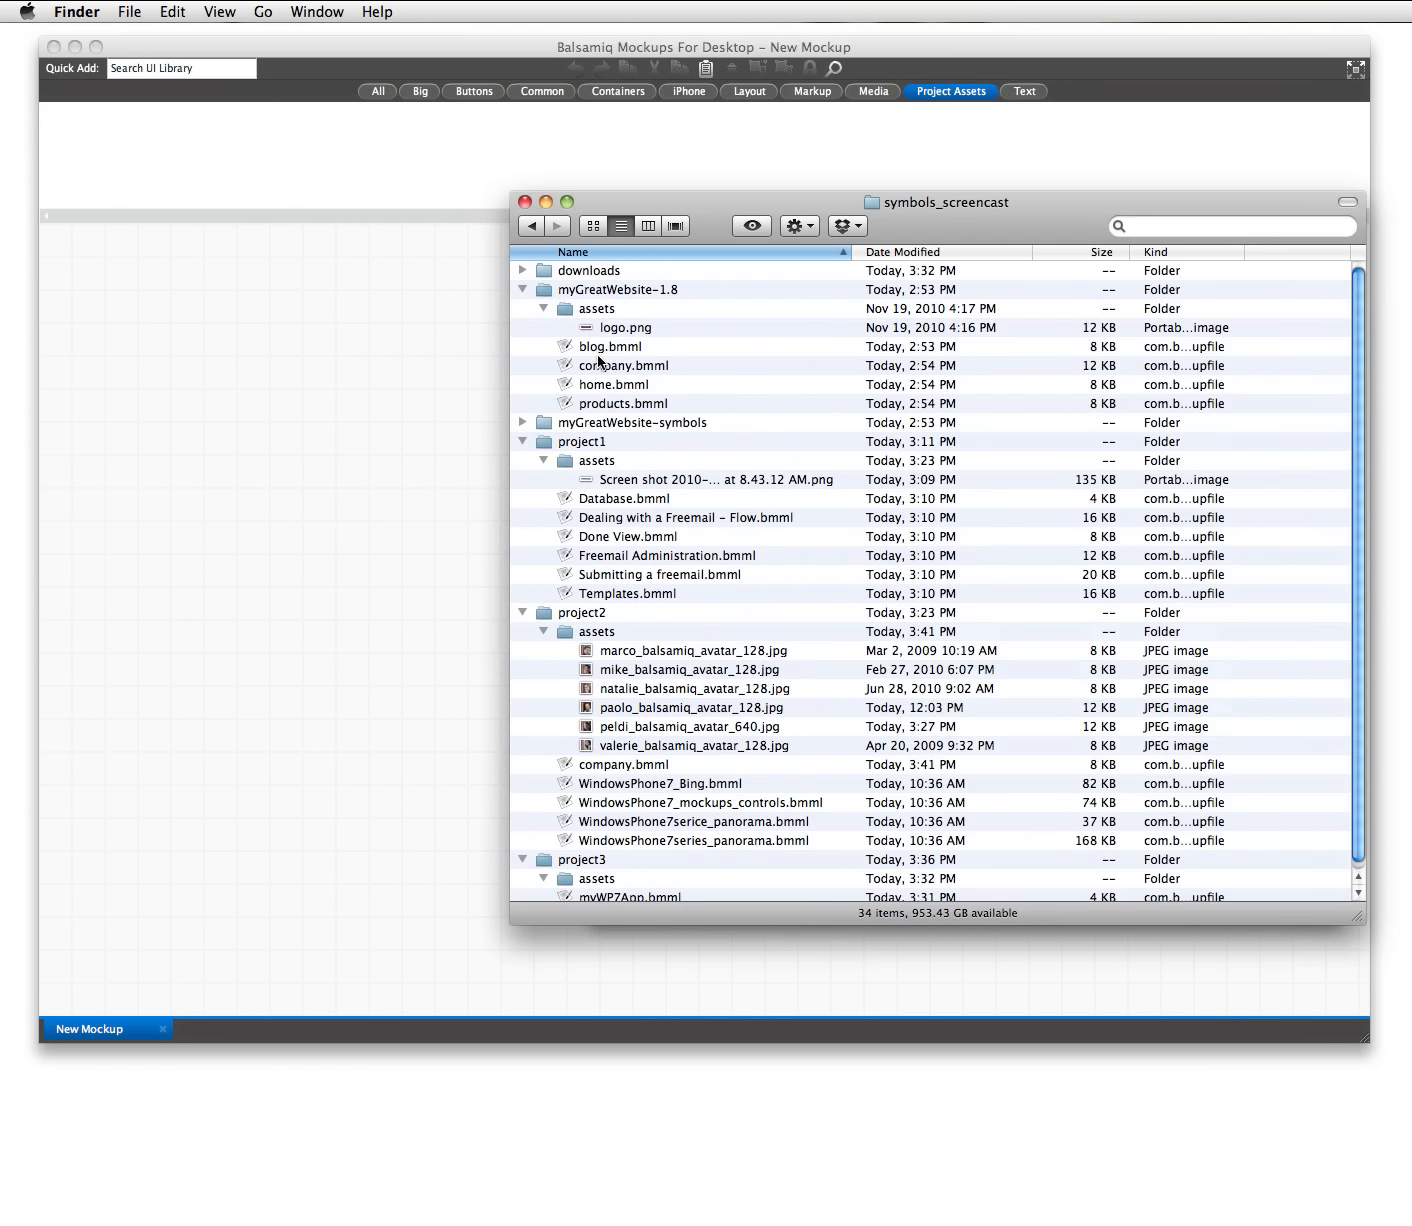
pyautogui.doubleClick(599, 392)
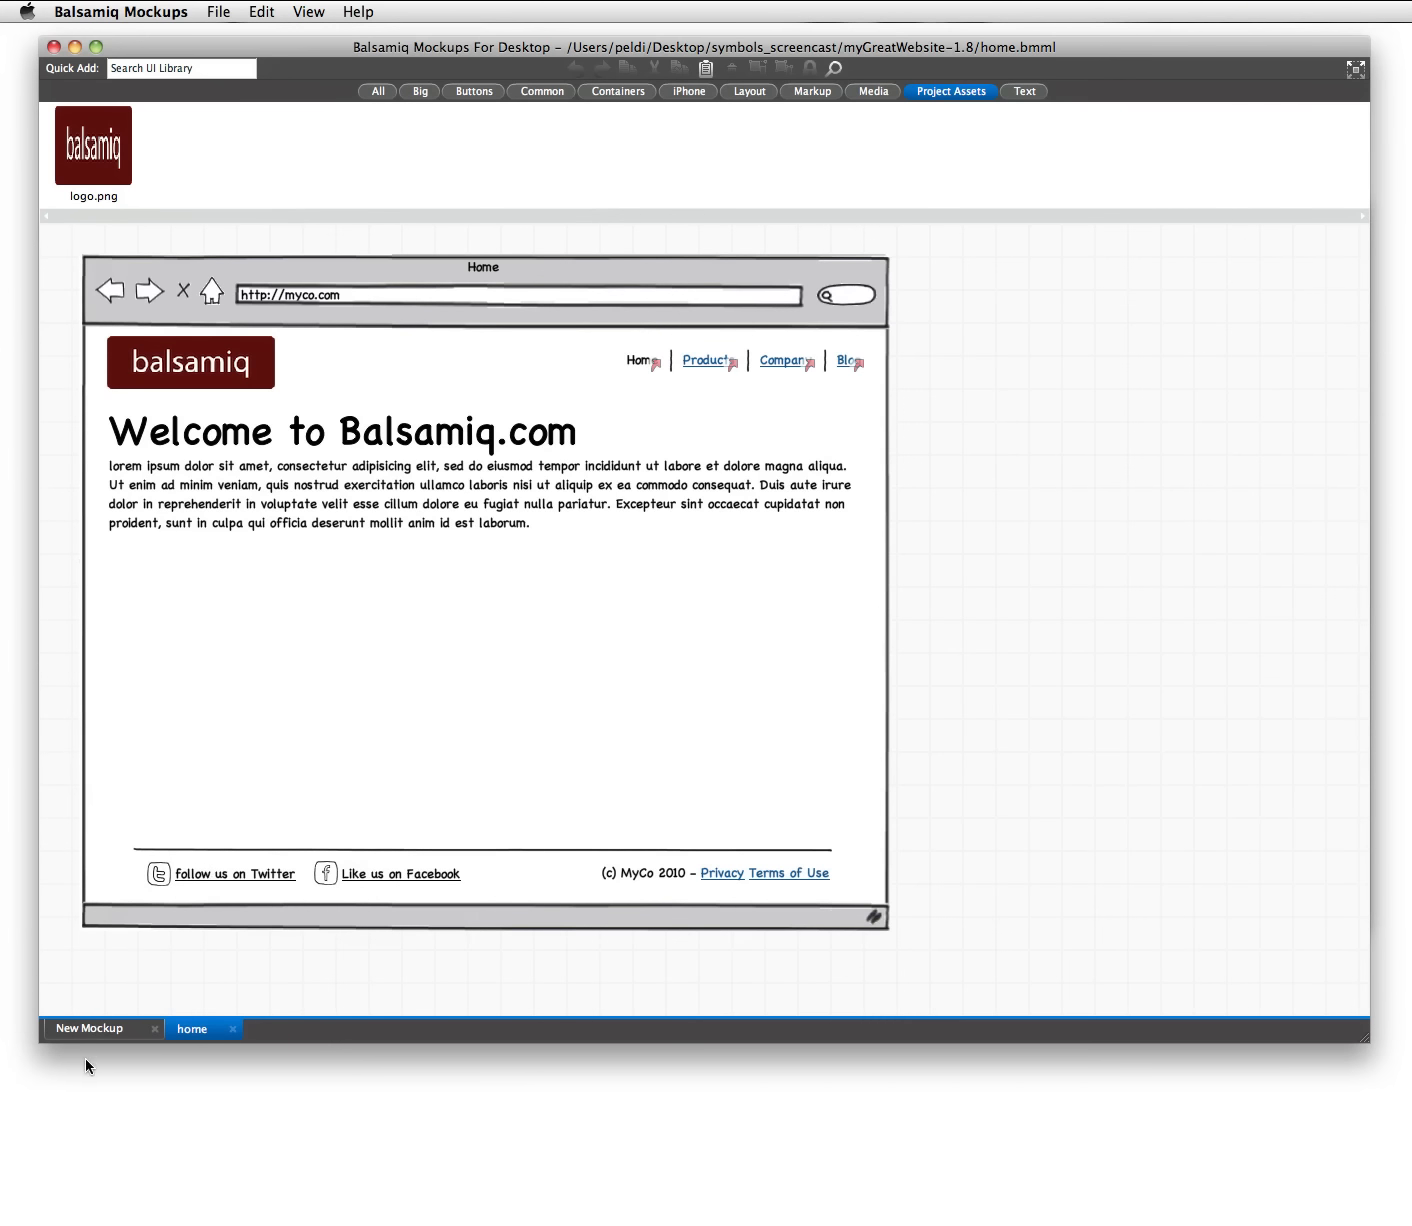
pyautogui.rightClick(200, 1032)
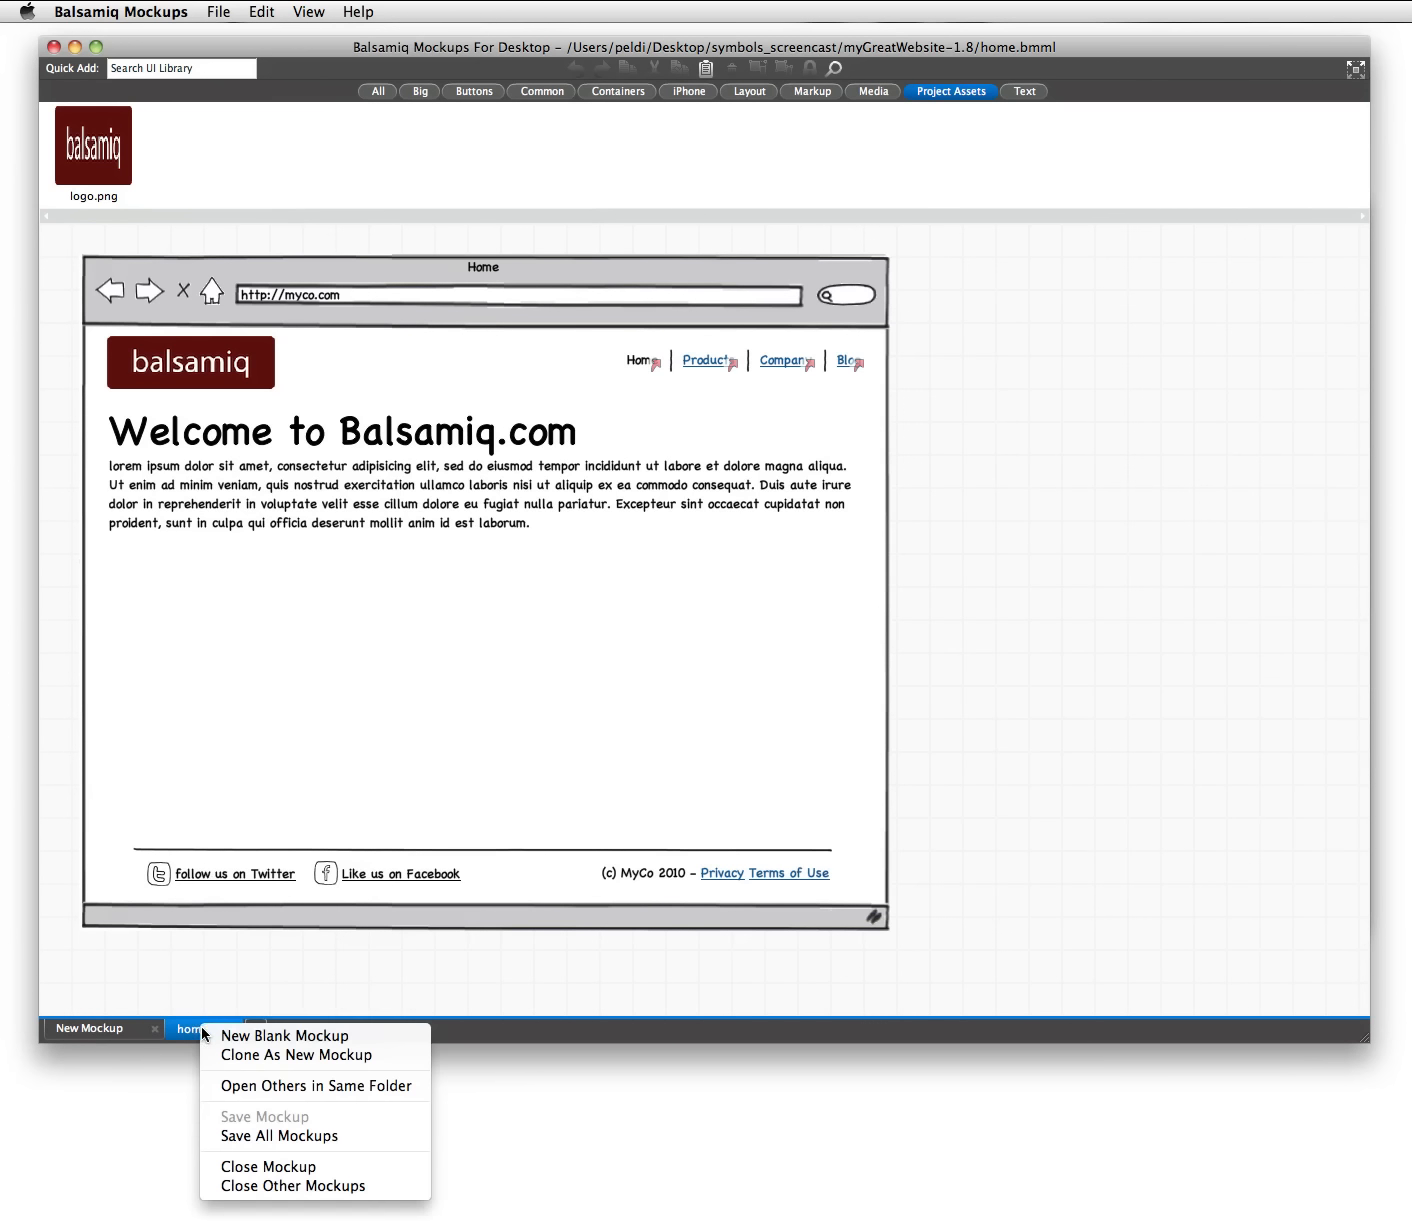
pyautogui.click(237, 1093)
pyautogui.click(145, 1028)
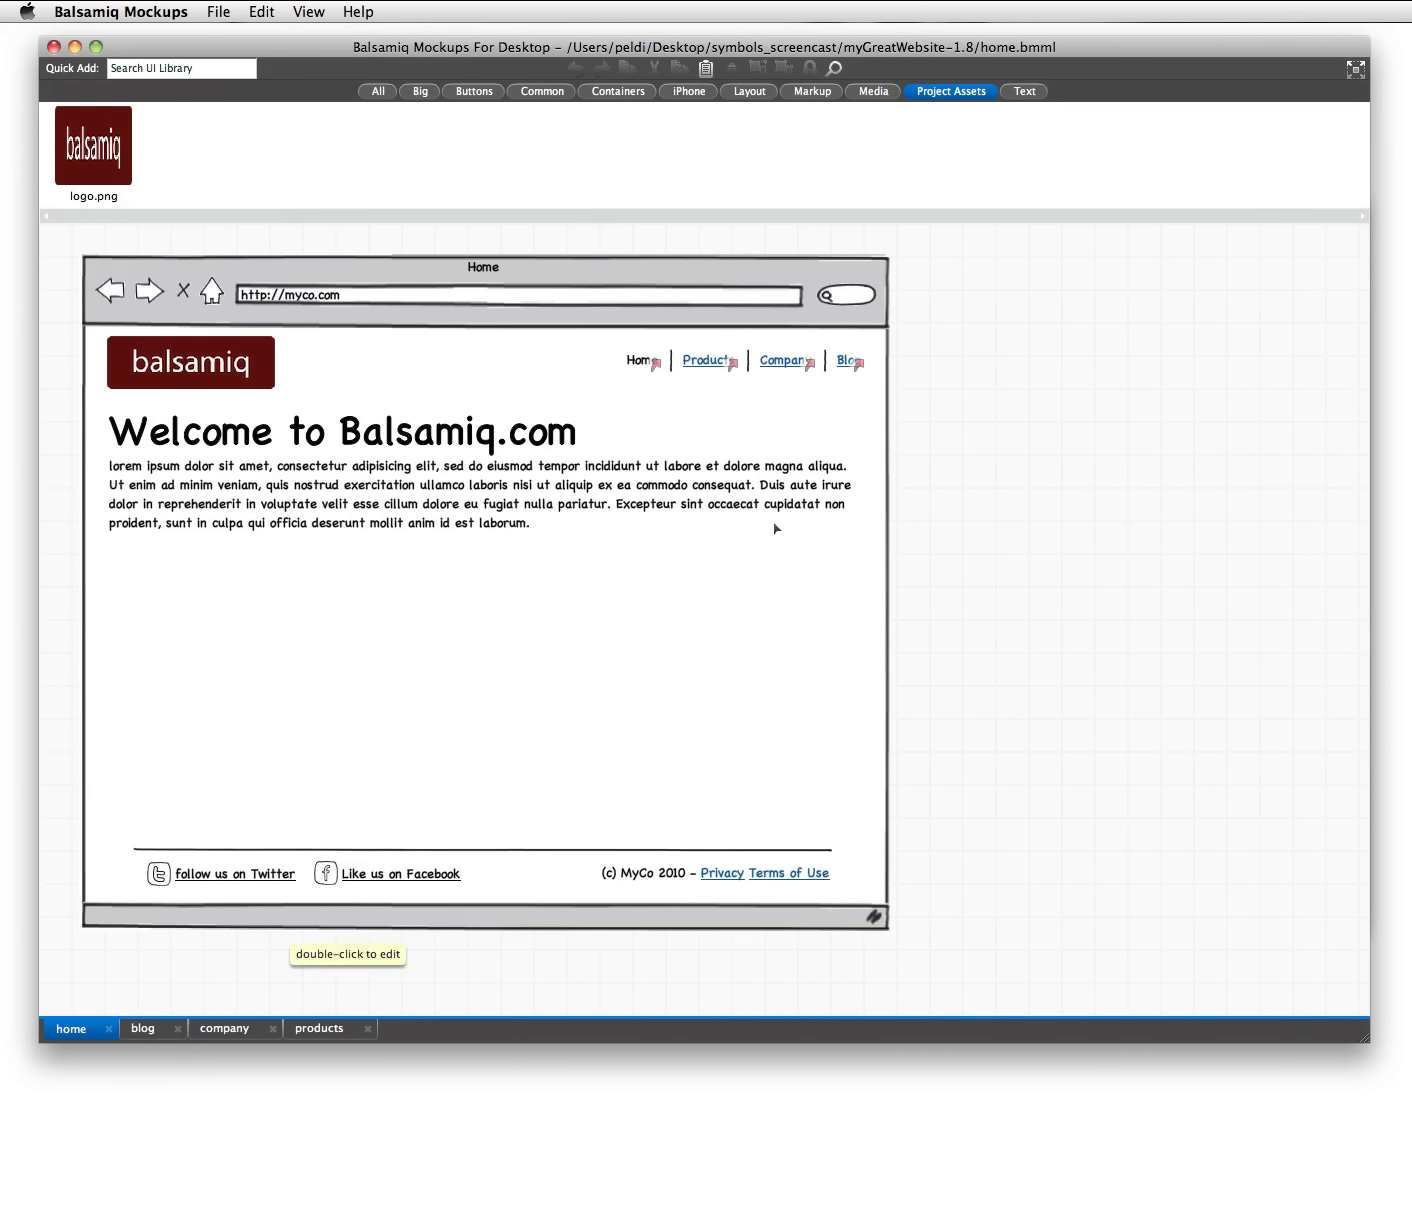
# - Review the blog, company and products mockups and return to the home mockup
pyautogui.click(143, 1030)
pyautogui.click(219, 1030)
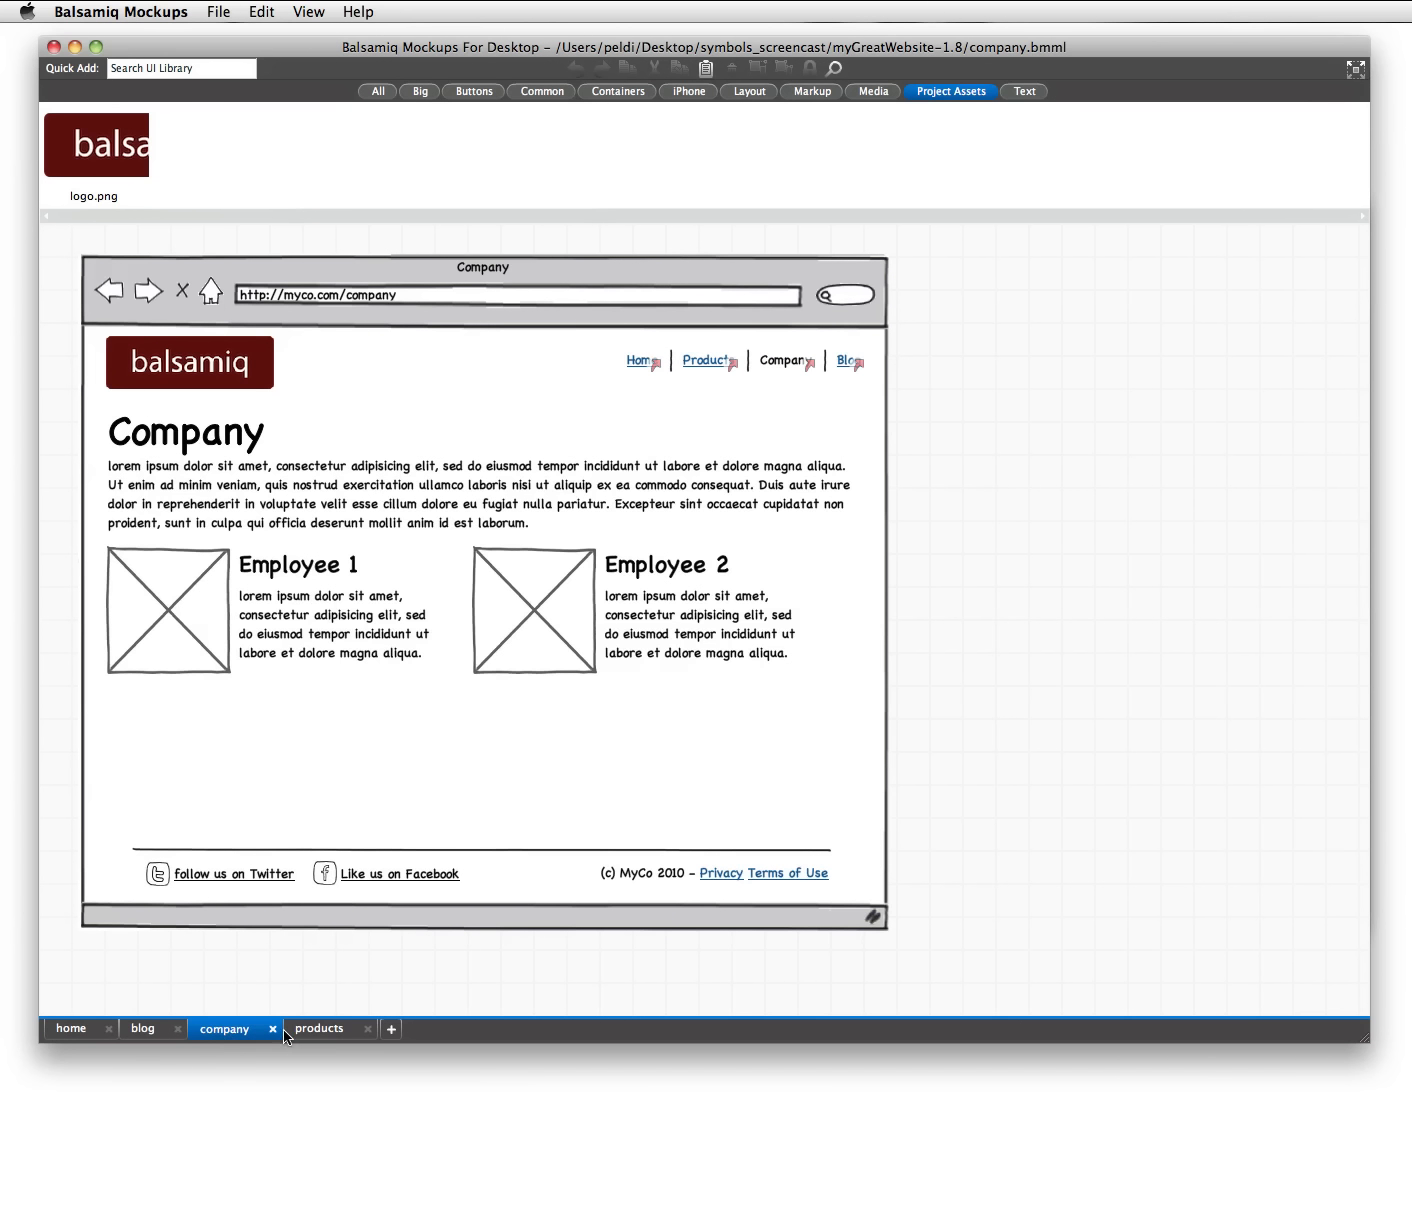
pyautogui.click(325, 1030)
pyautogui.click(66, 1031)
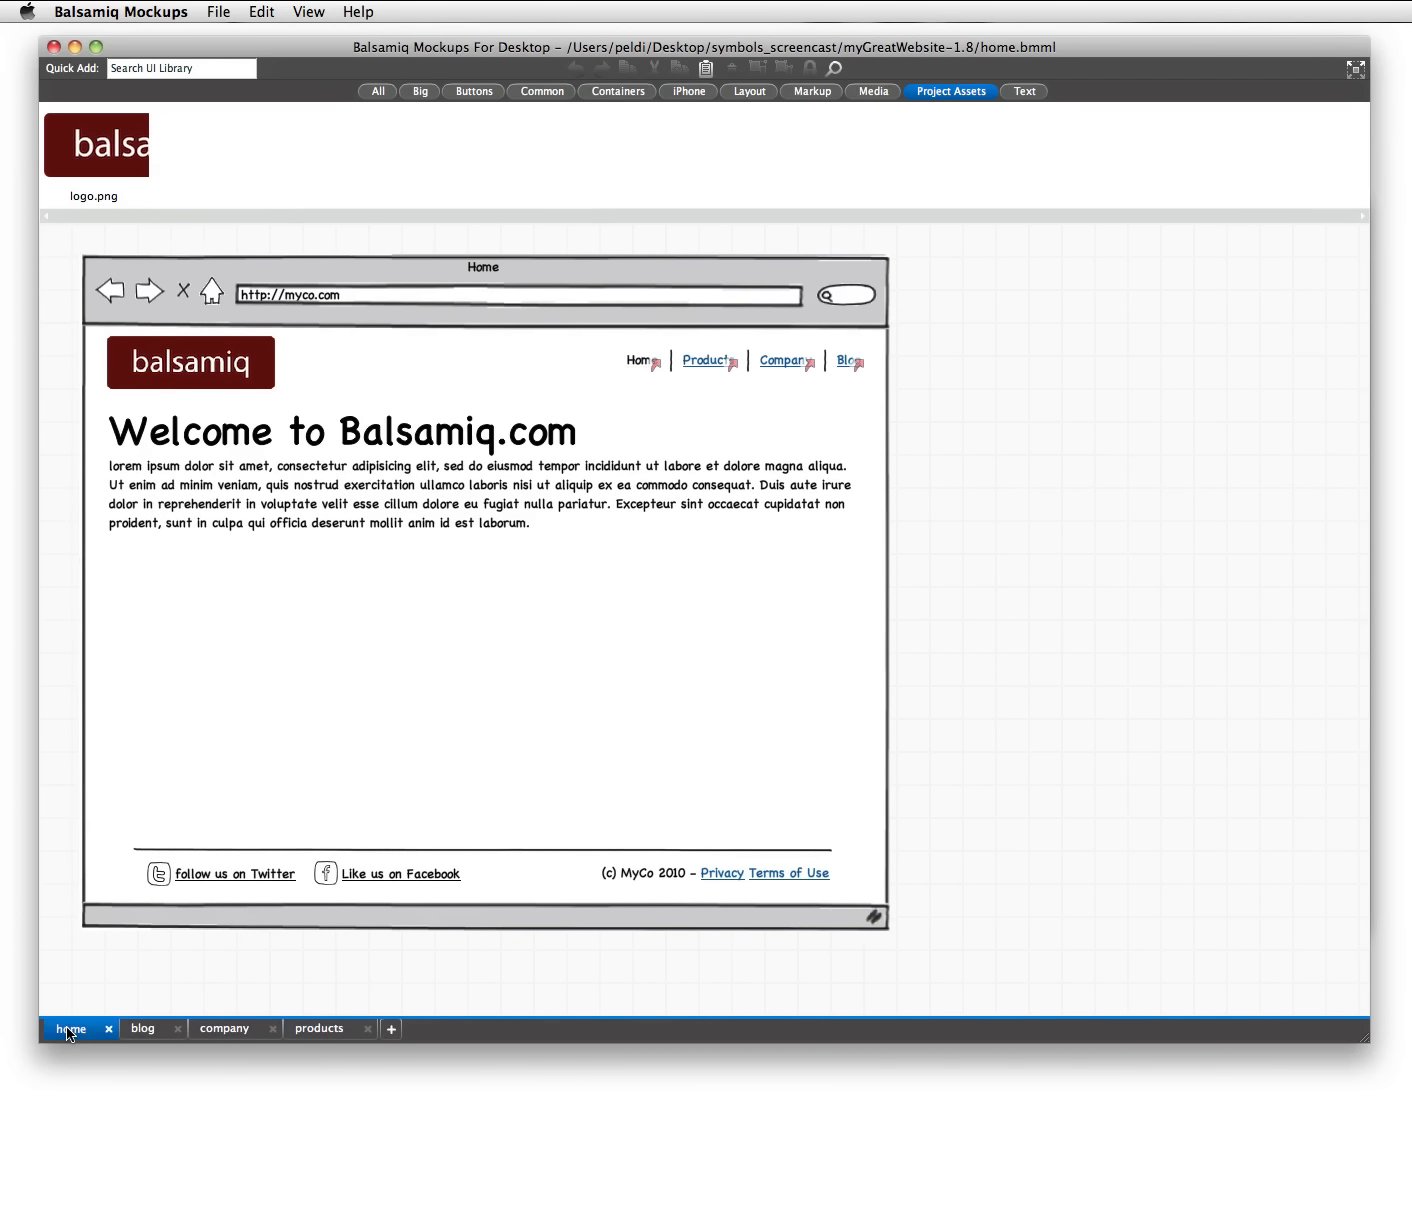
# - Inside the home footer group, group the Twitter and Facebook links and move them below the copyright line, right-aligned with it
pyautogui.click(189, 878)
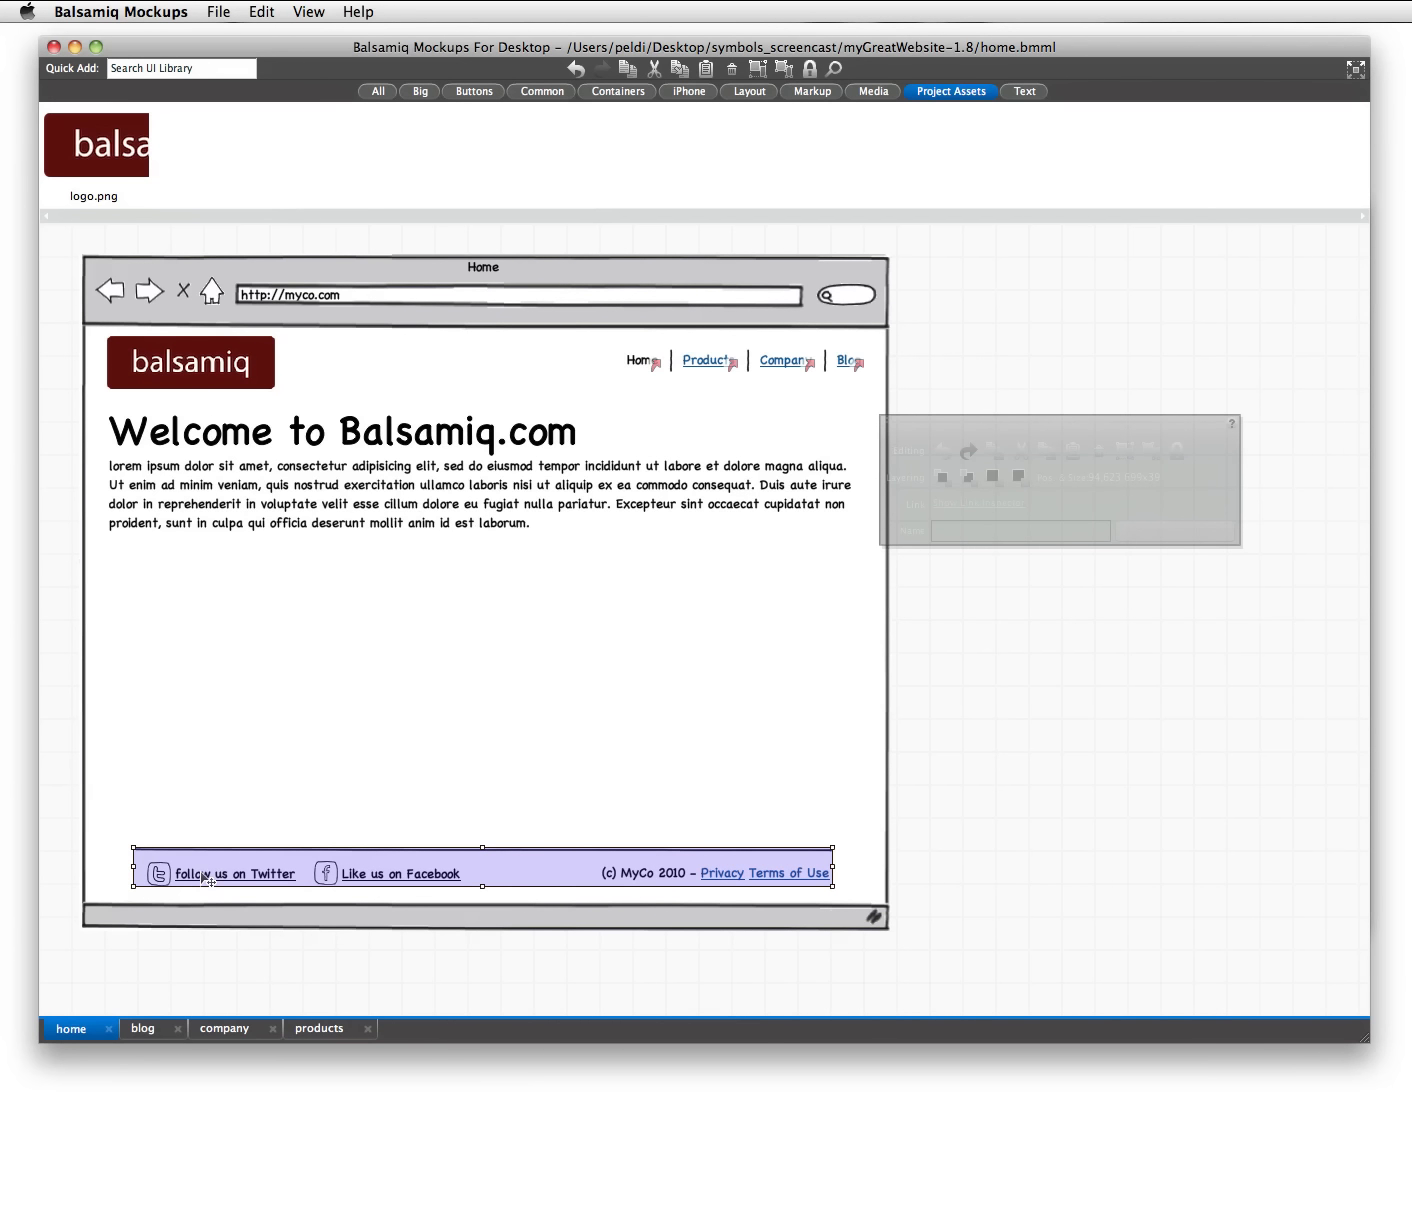
pyautogui.doubleClick(207, 881)
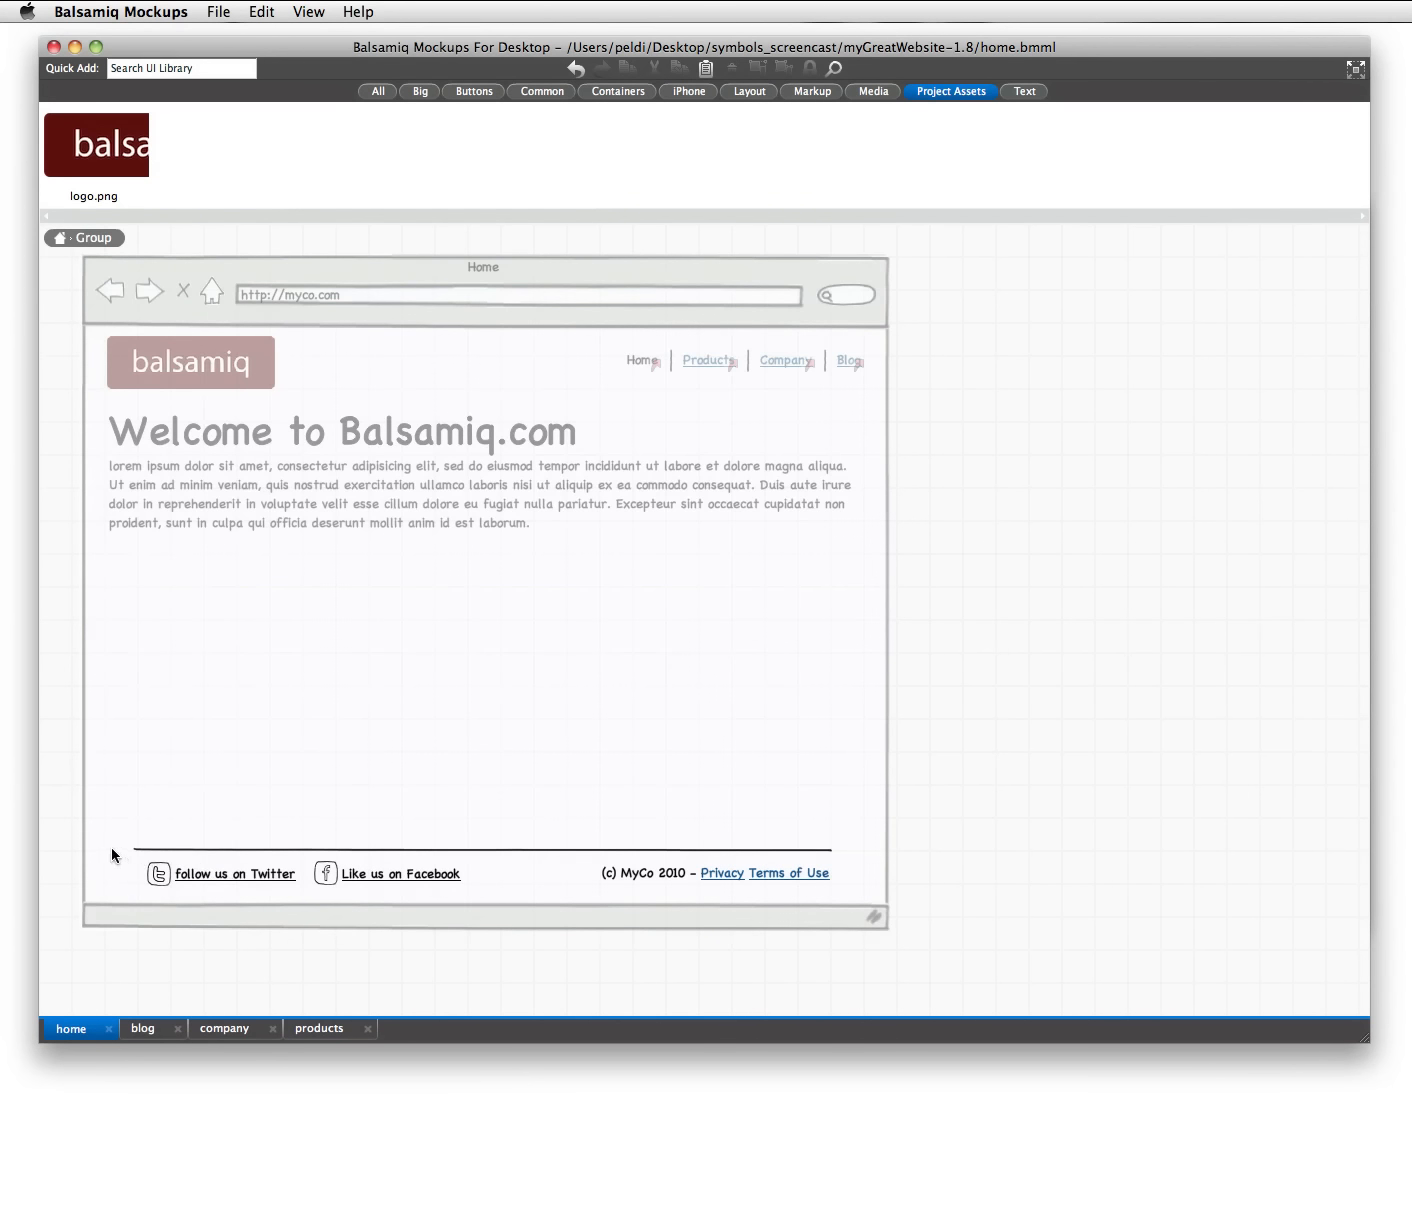
pyautogui.moveTo(112, 851); pyautogui.dragTo(531, 934)
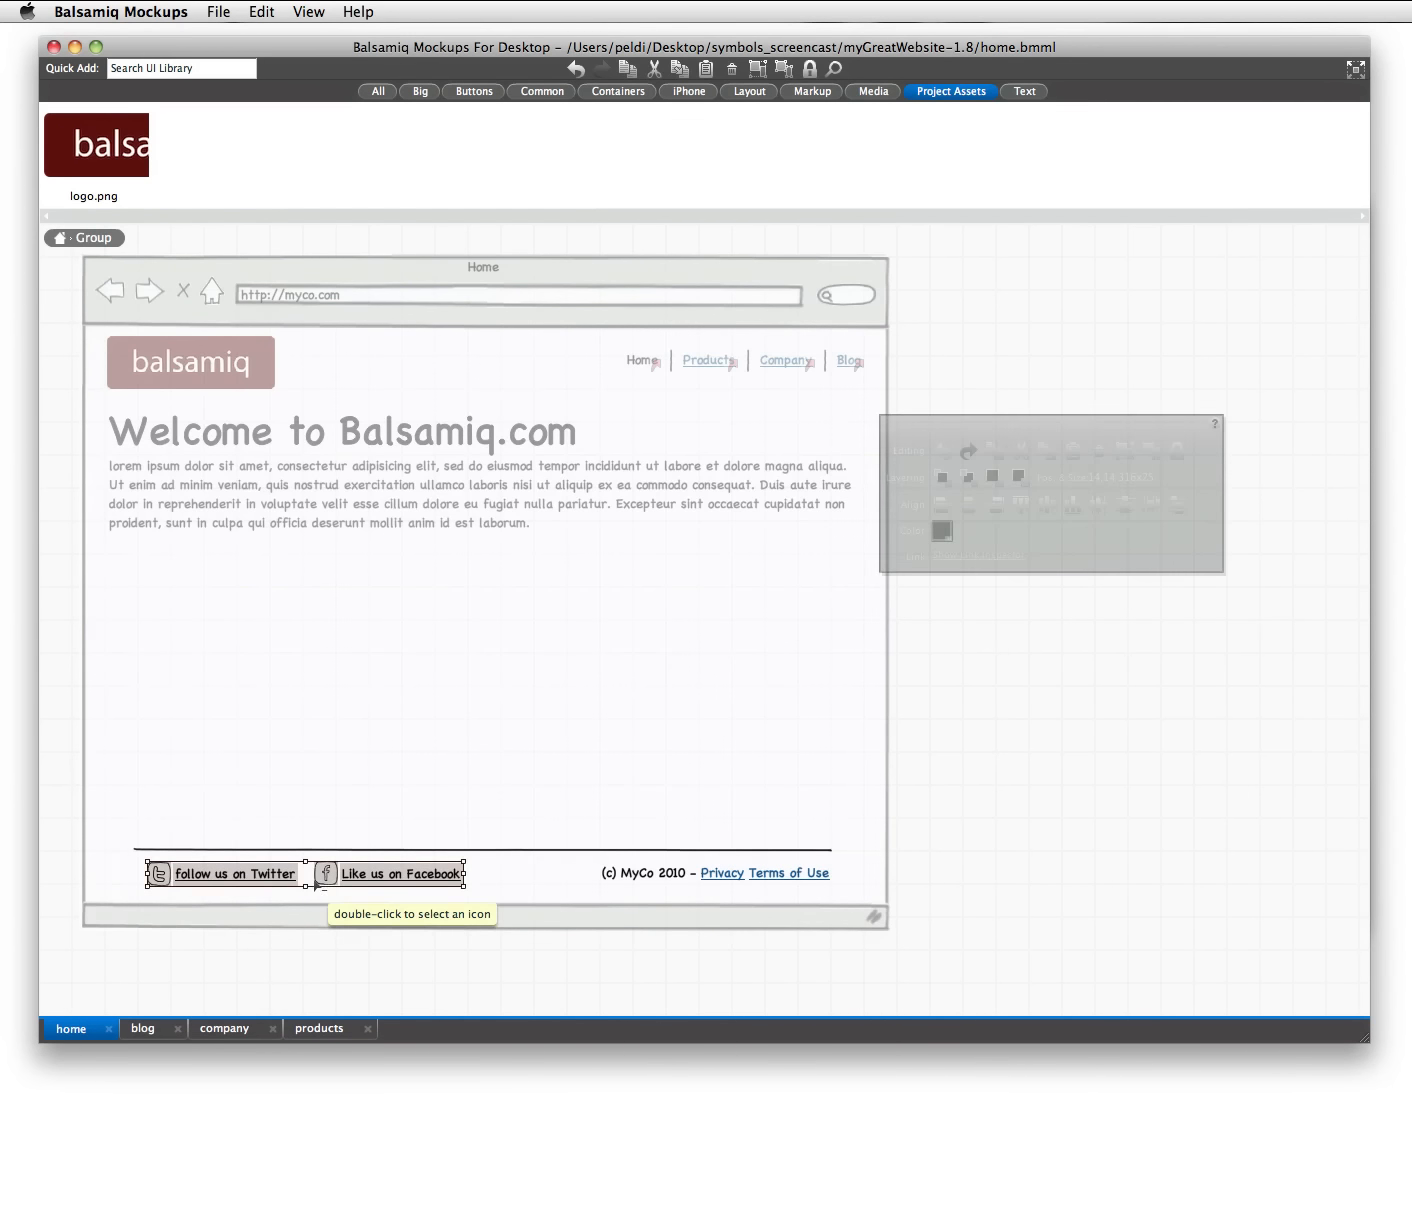
pyautogui.press('super+g')
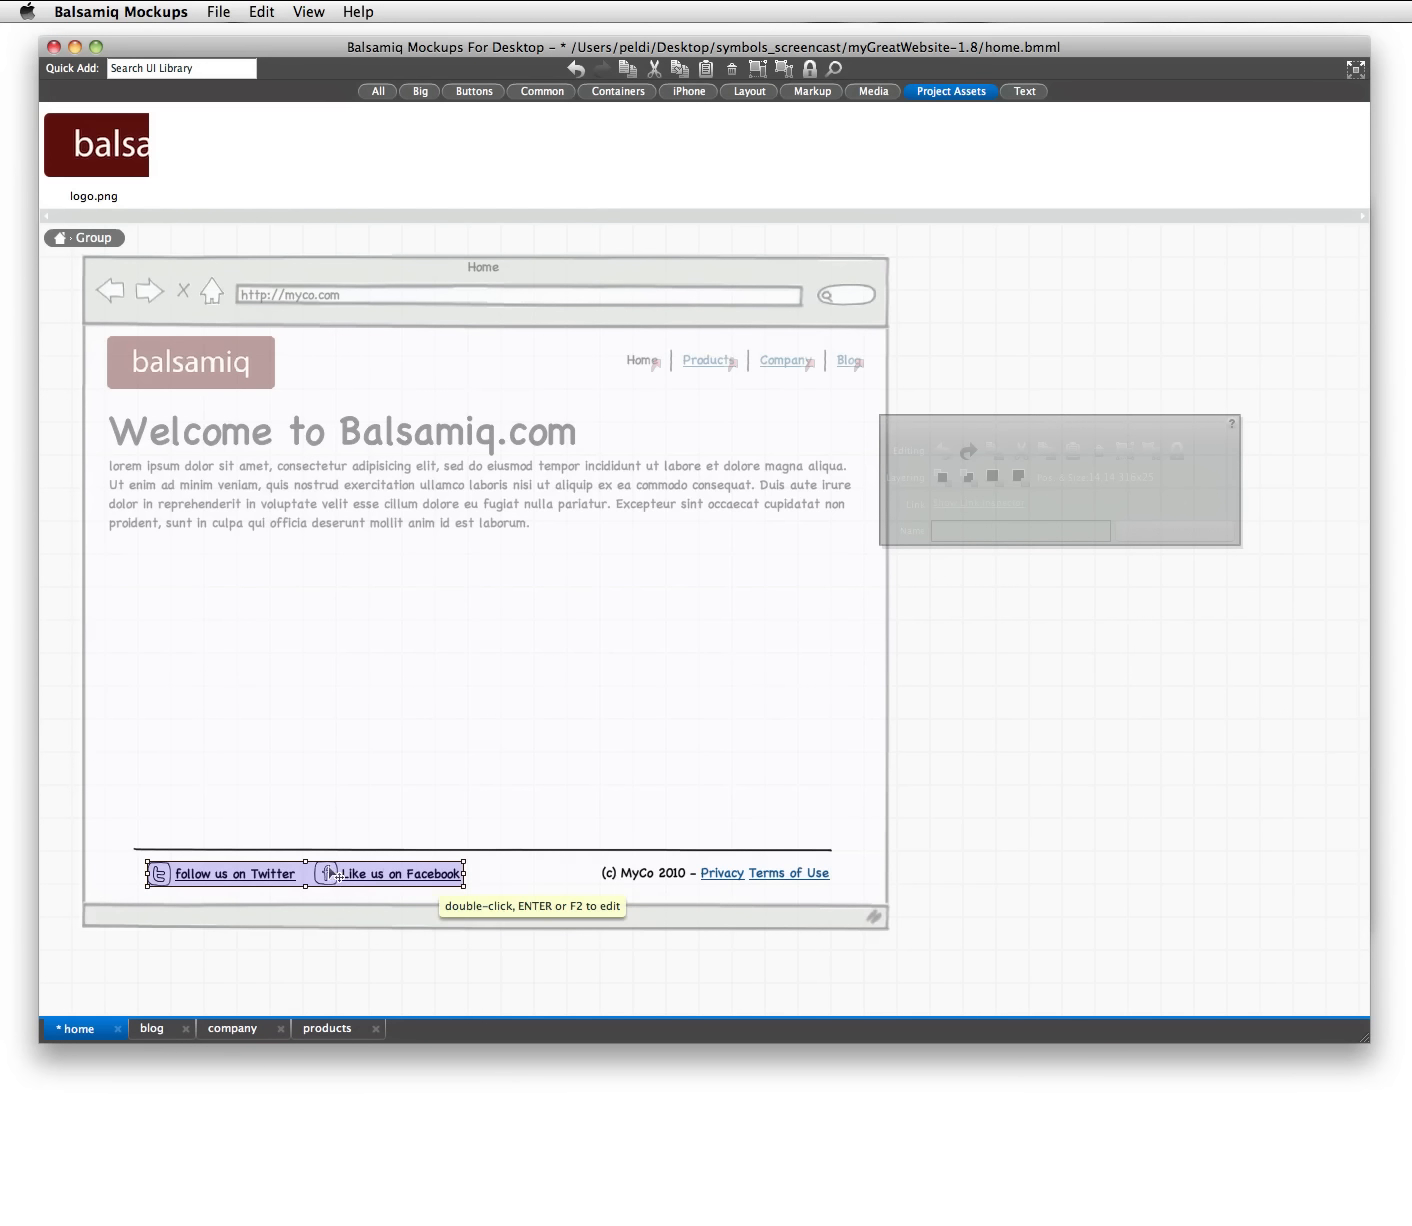
pyautogui.moveTo(333, 874); pyautogui.dragTo(703, 904)
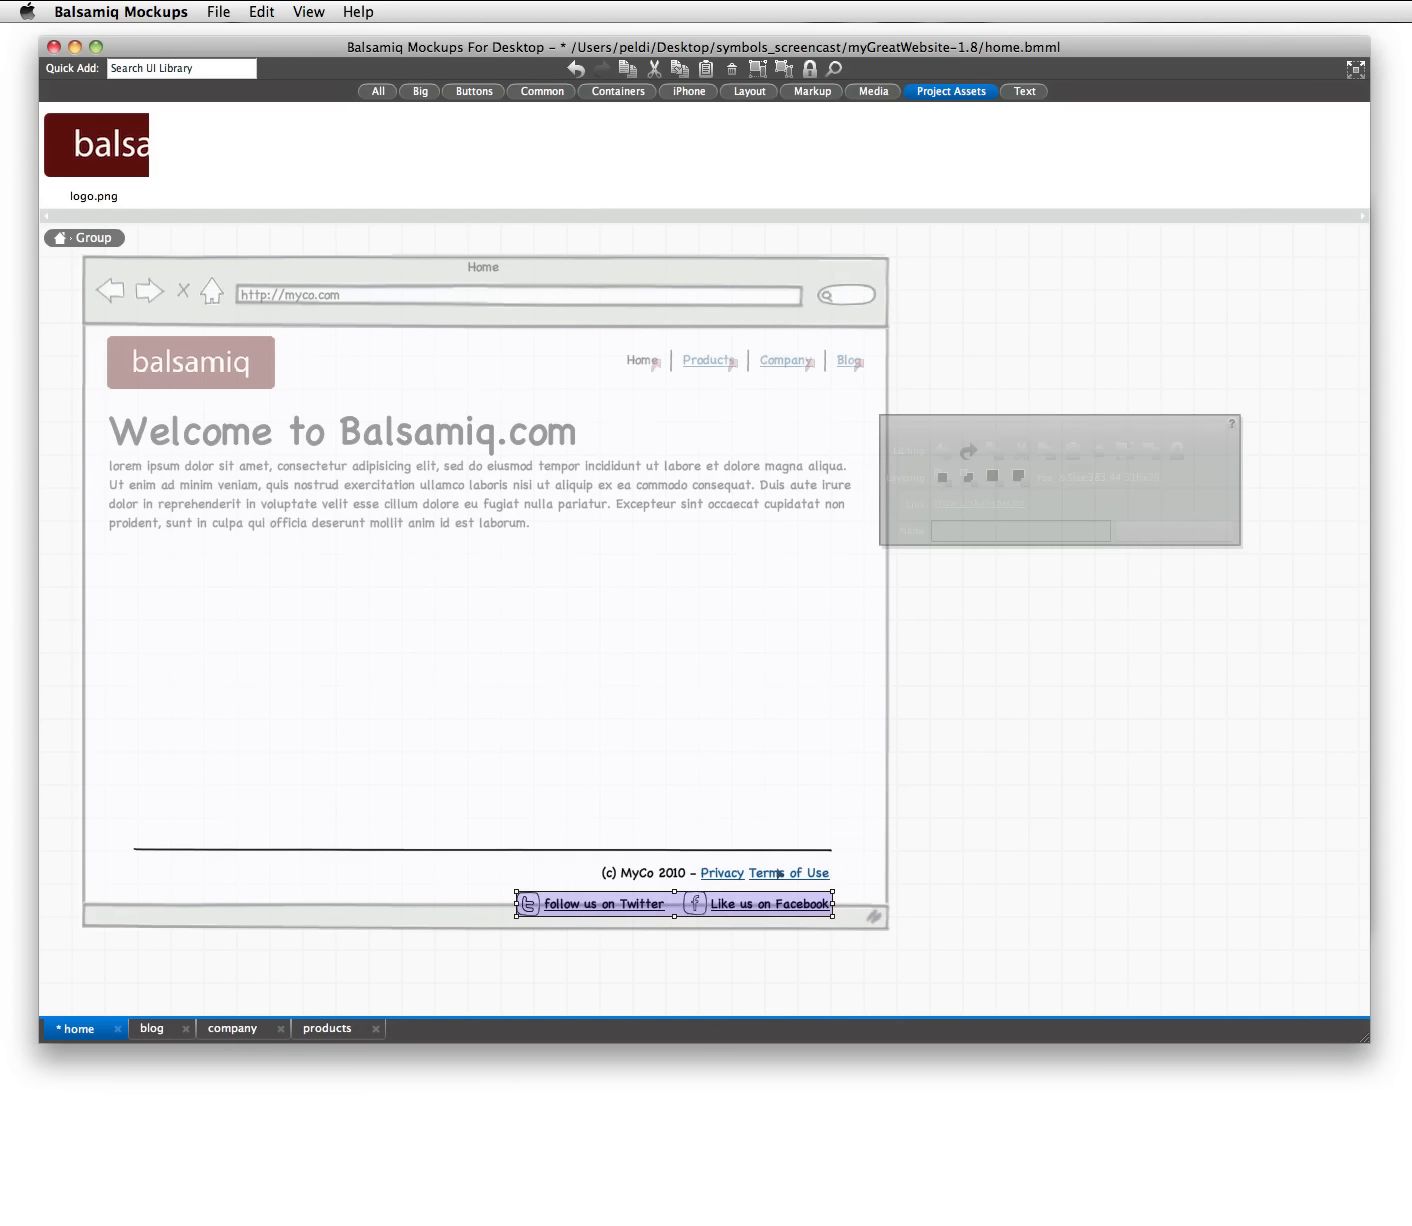
# - Leave the footer group, move the whole footer up so it fits inside the browser window, and save the home mockup
pyautogui.click(843, 833)
pyautogui.moveTo(795, 876); pyautogui.dragTo(800, 853)
pyautogui.press('super+s')
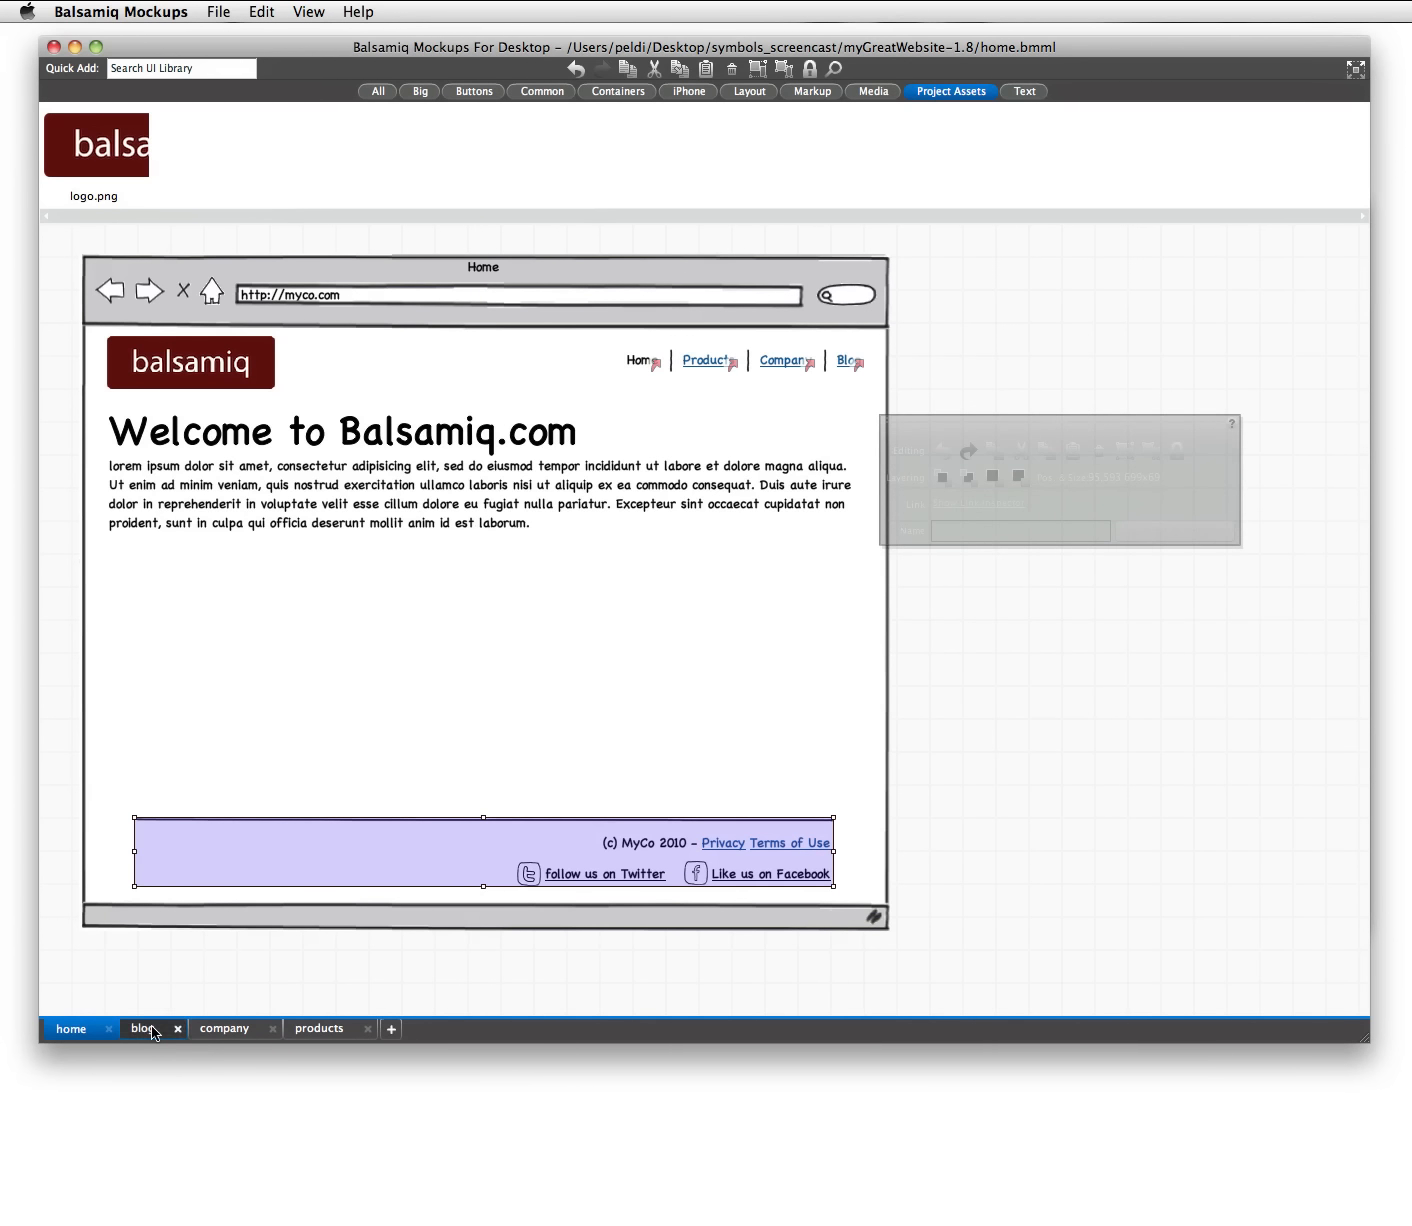
# - Replace the old footer in the blog mockup with the copied home footer
pyautogui.click(160, 1030)
pyautogui.click(301, 887)
pyautogui.press('BackSpace')
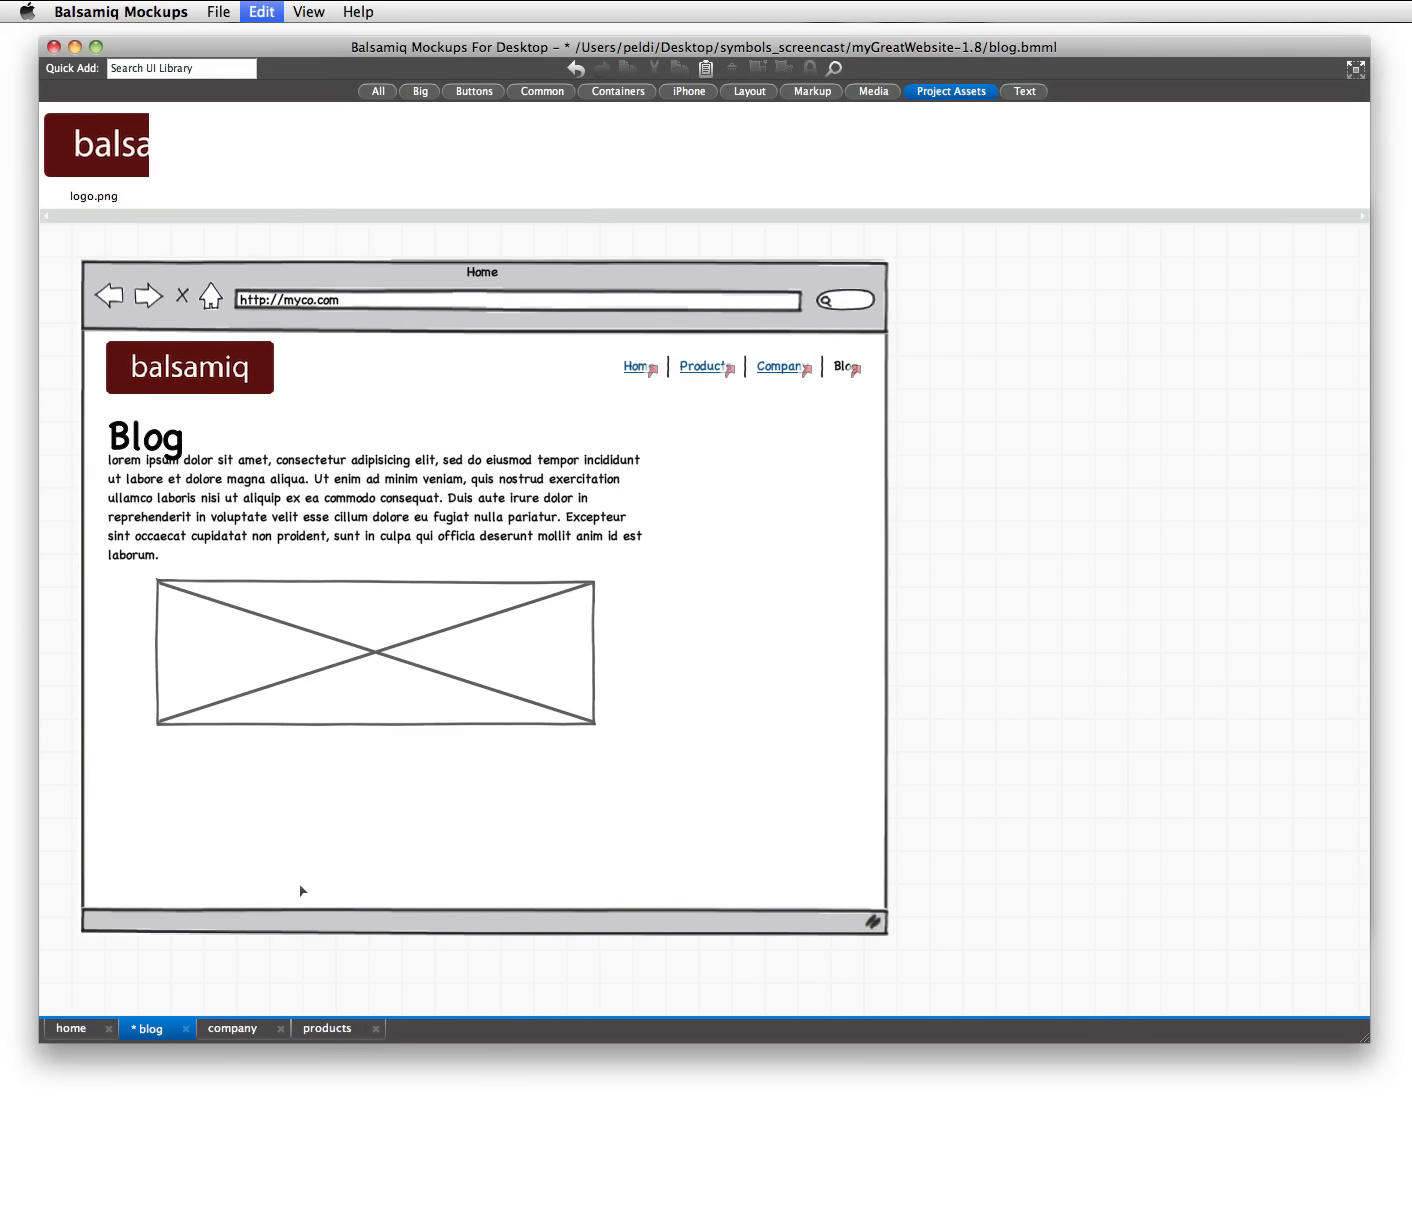
pyautogui.press('super+v')
# - Replace the old footer in the company mockup with the copied home footer
pyautogui.click(235, 1028)
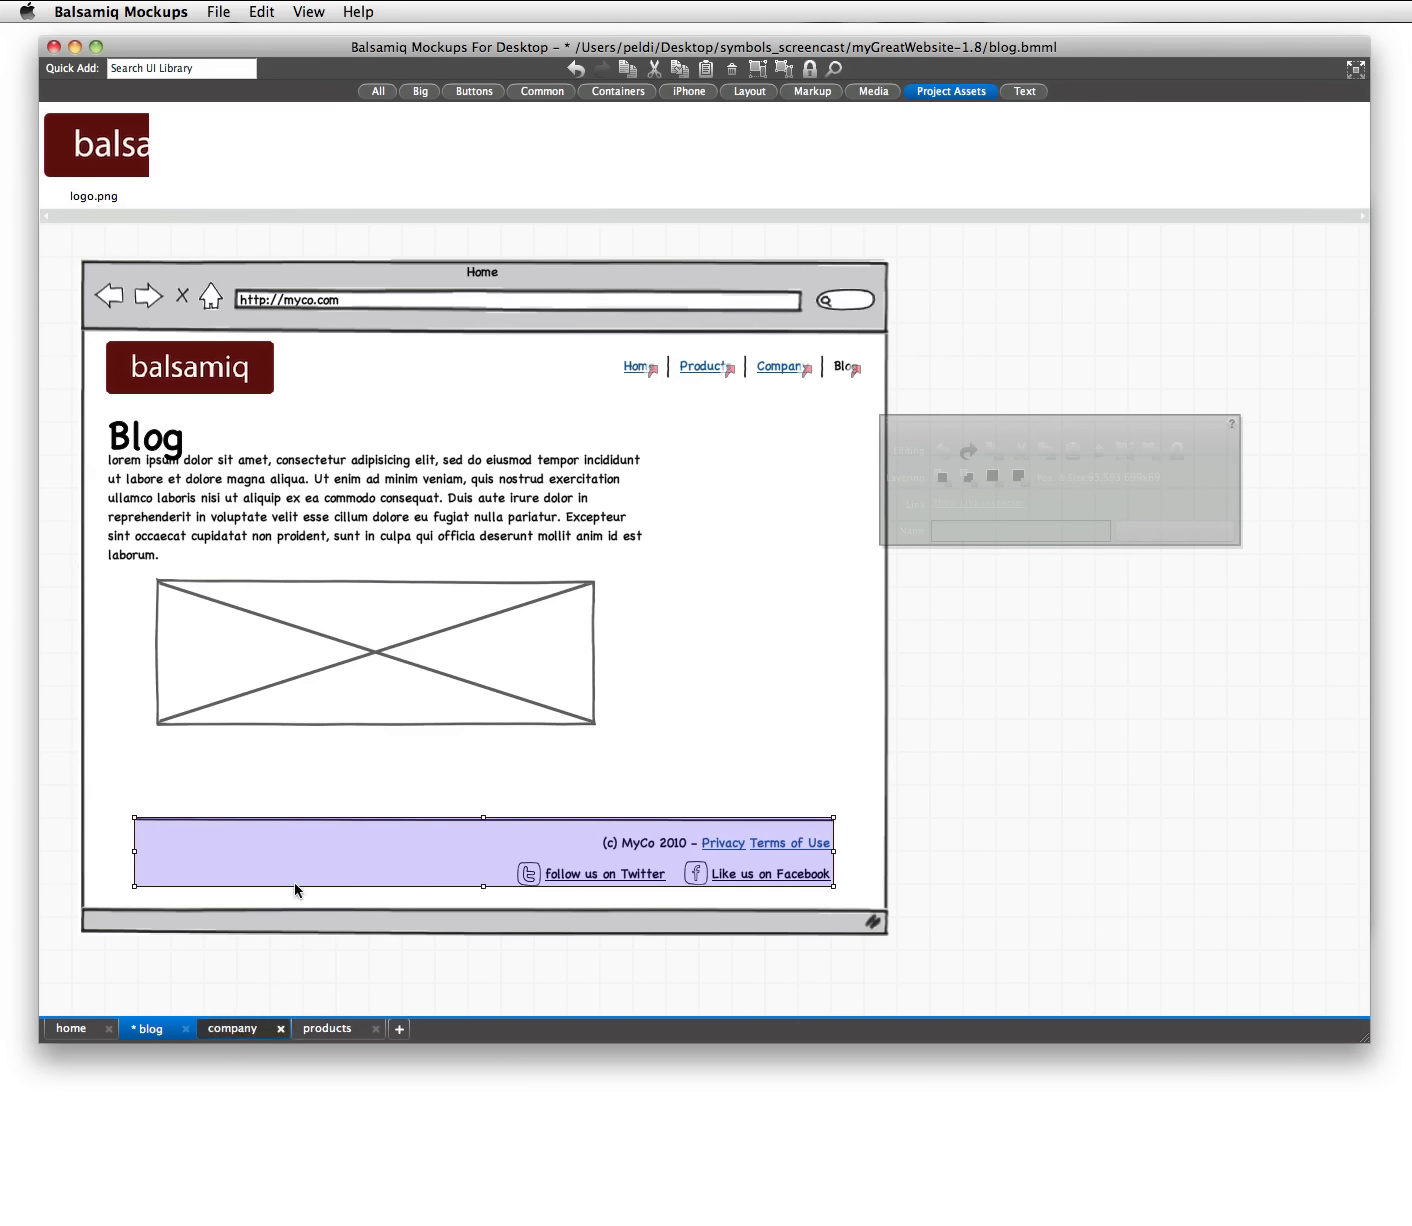
pyautogui.click(335, 880)
pyautogui.press('BackSpace')
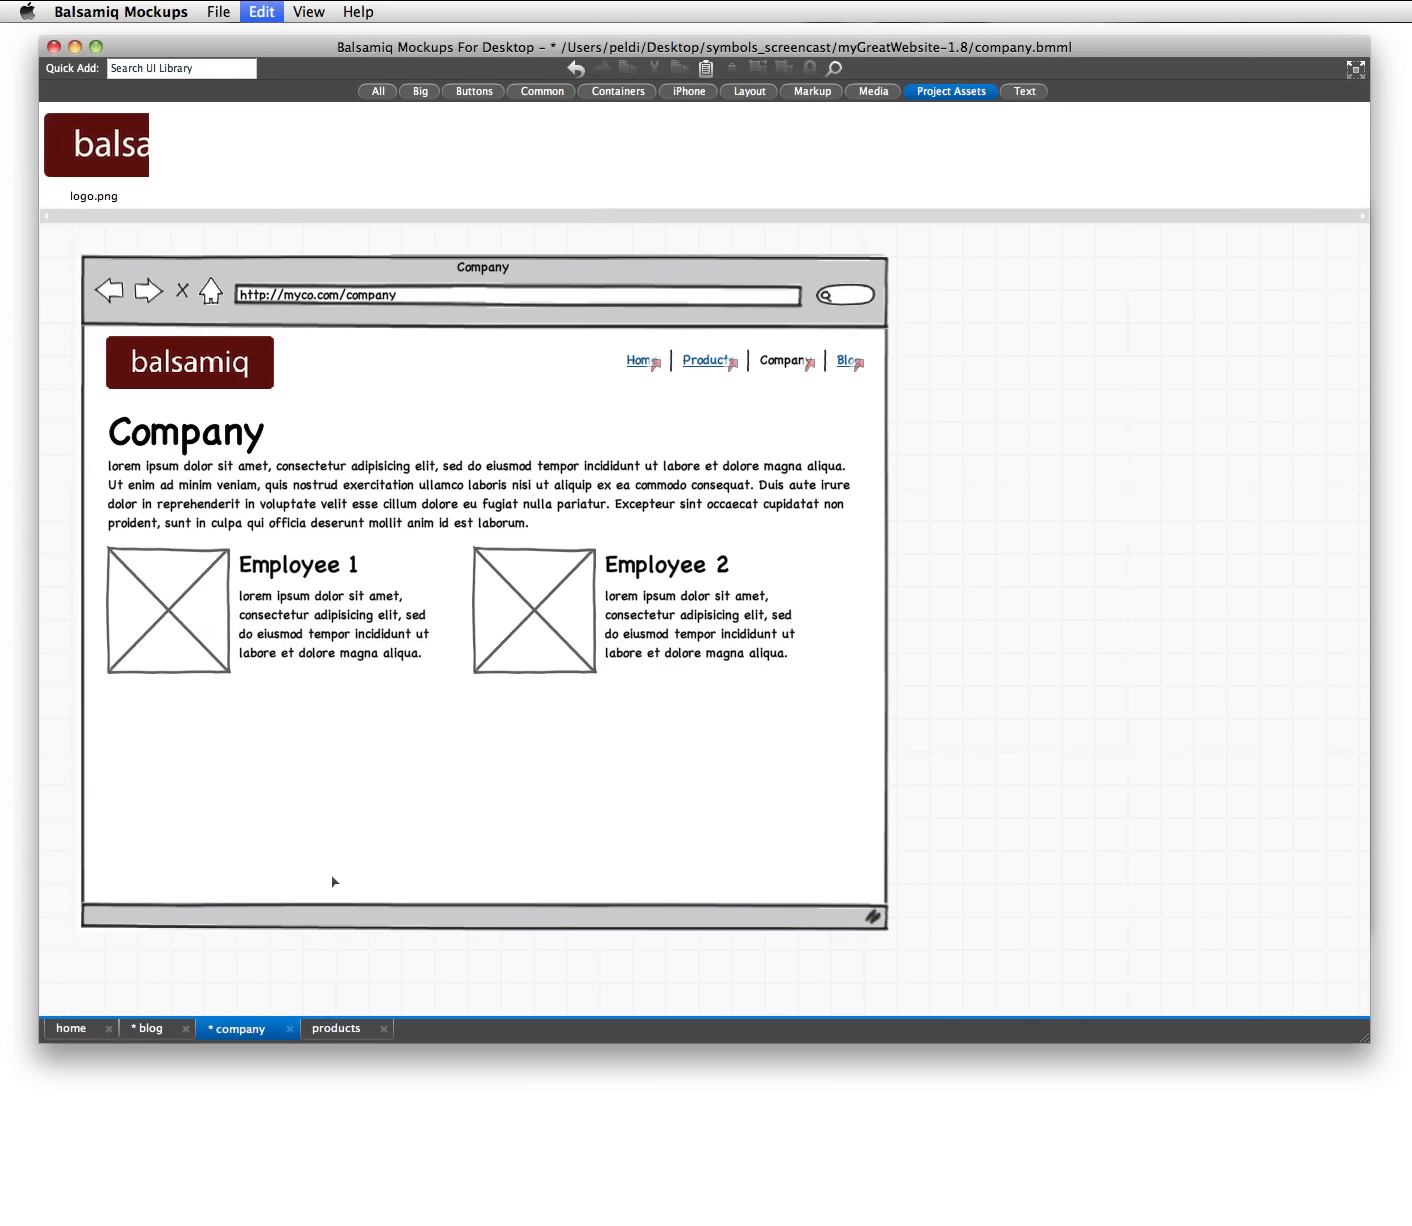
pyautogui.press('super+v')
# - Replace the old footer in the products mockup with the copied home footer and save all mockups
pyautogui.click(337, 1028)
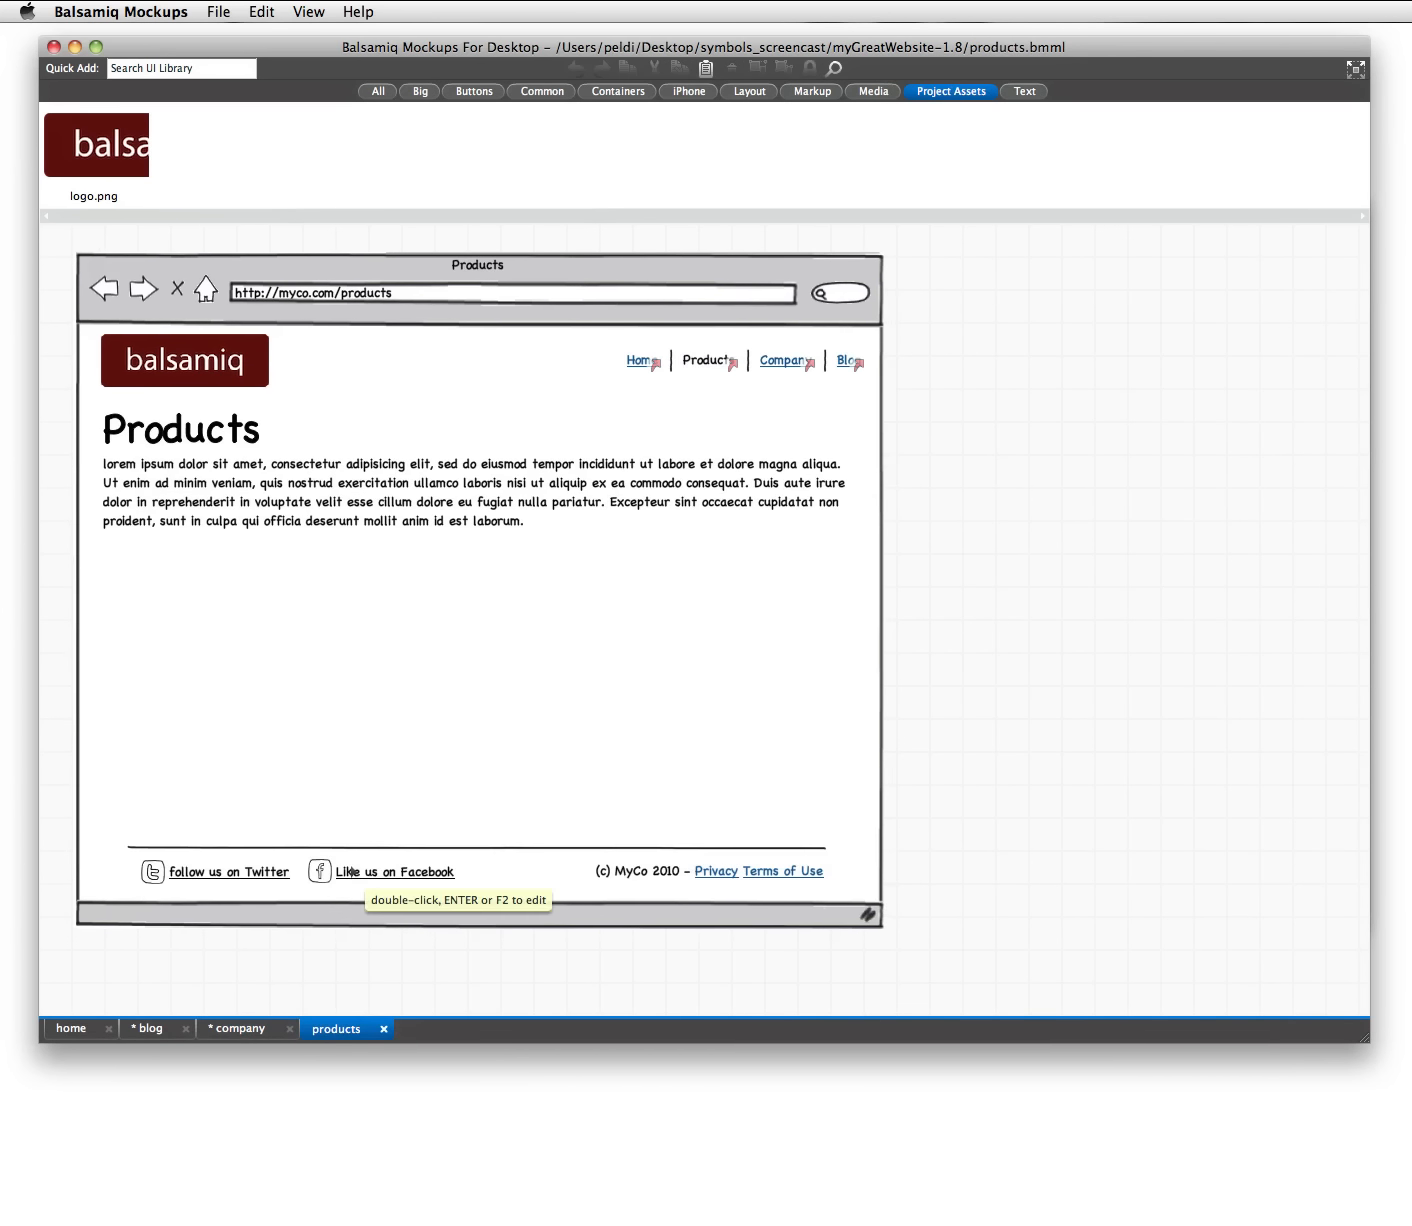
pyautogui.click(350, 872)
pyautogui.press('BackSpace')
pyautogui.press('super+v')
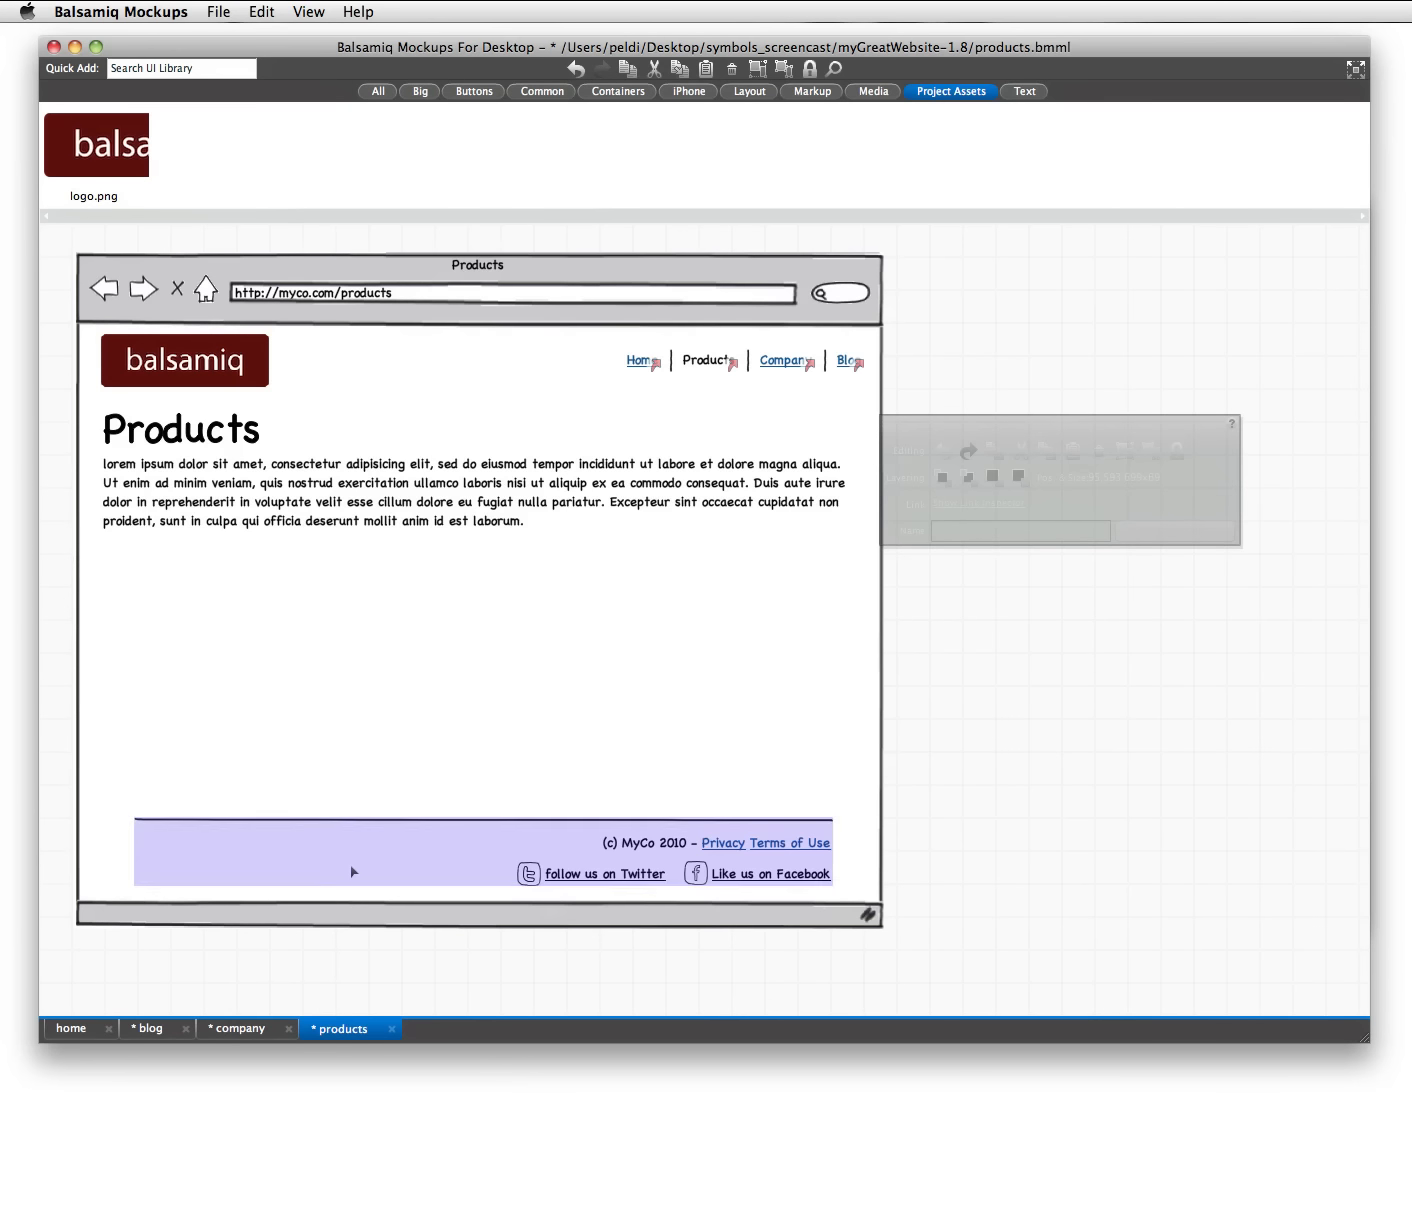
pyautogui.press('super+shift+s')
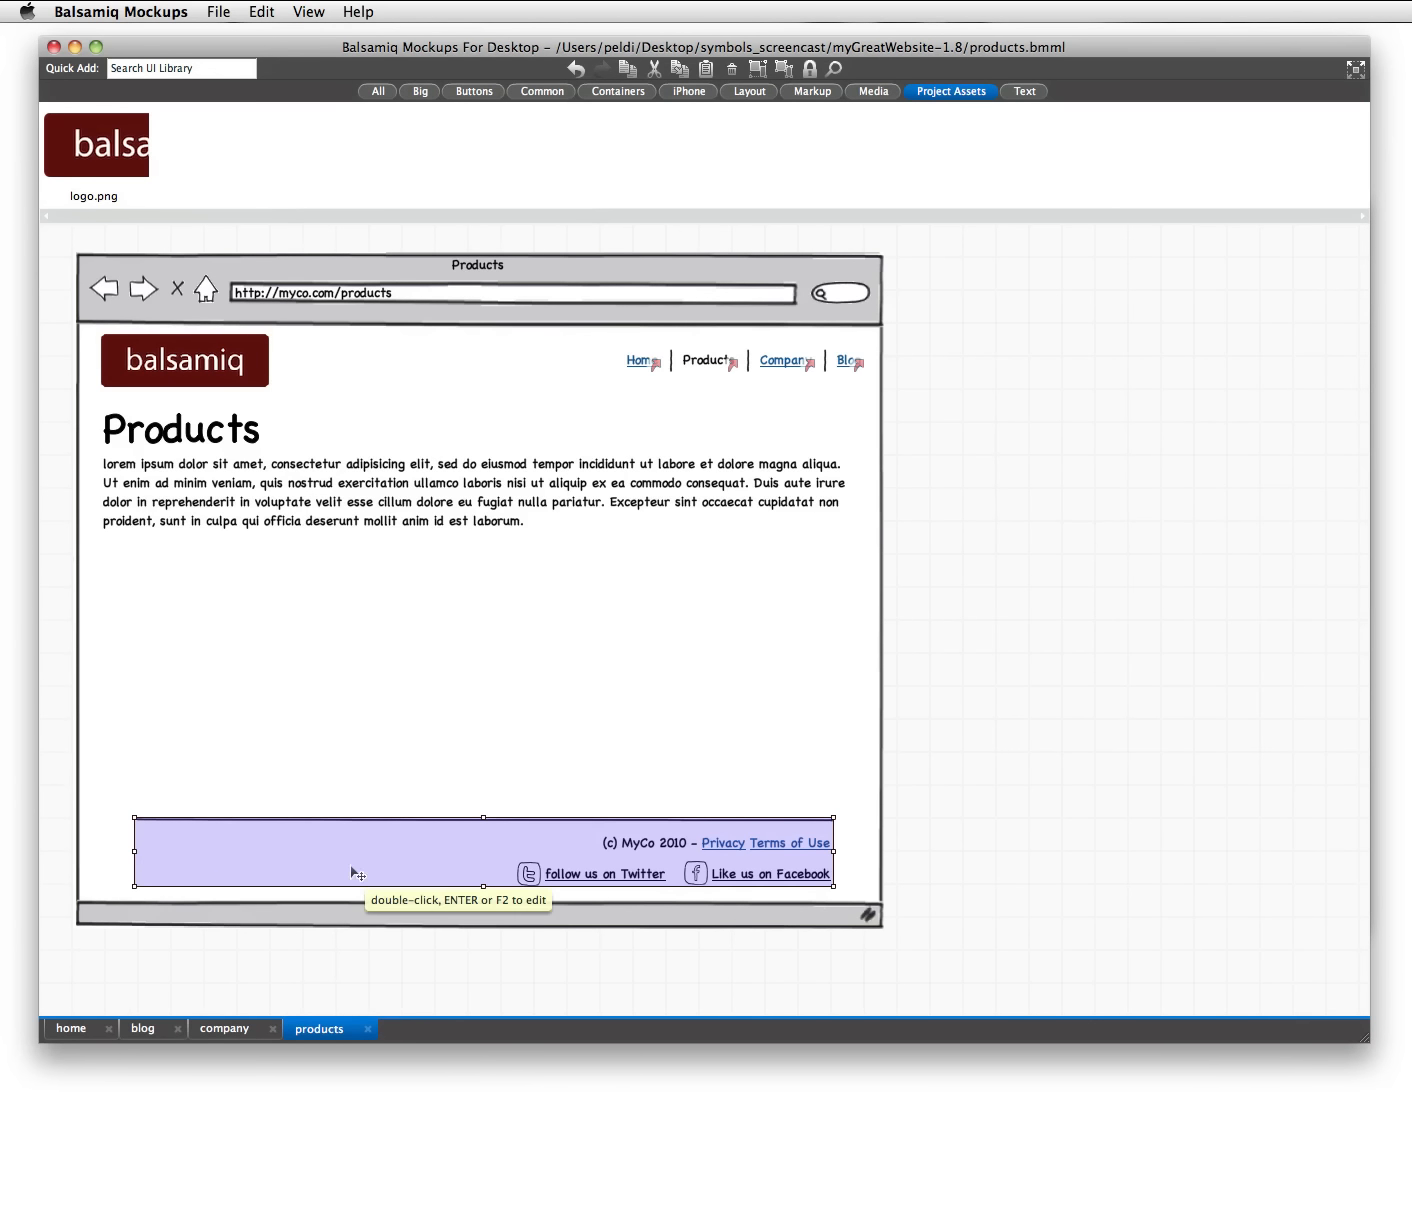
pyautogui.click(359, 961)
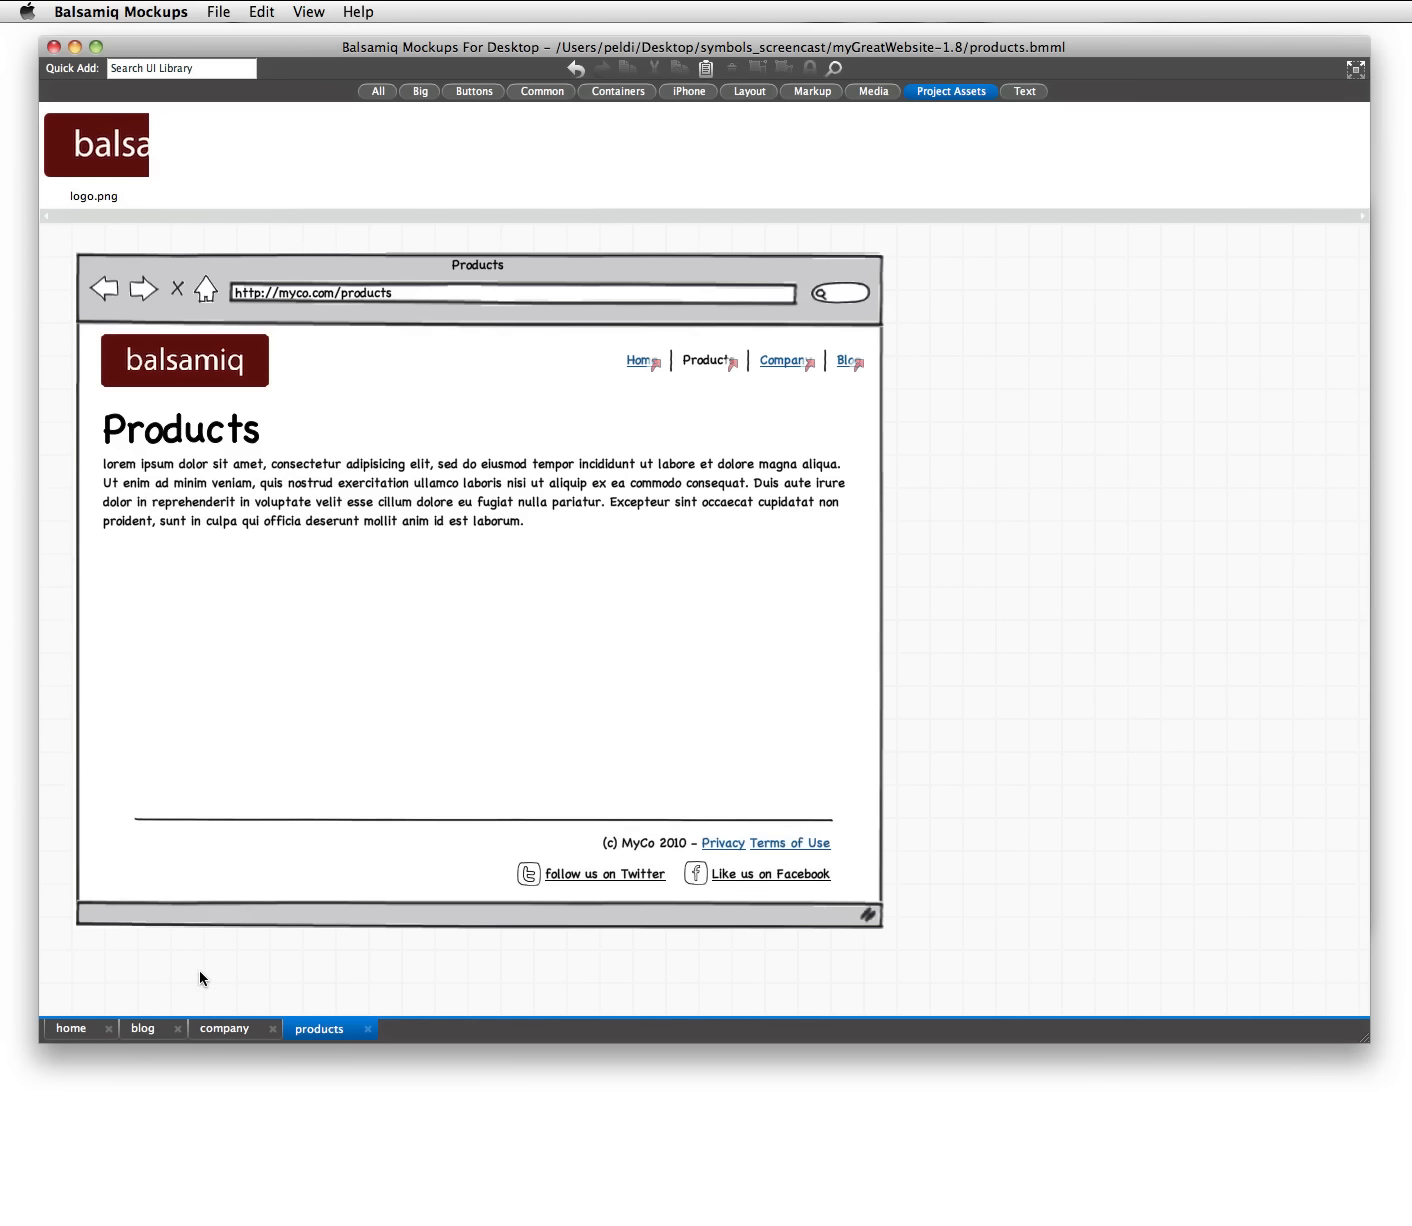
# - Switch to Finder, expand the myGreatWebsite-symbols folder and open its home.bmml in Balsamiq Mockups
pyautogui.press('super+Tab')
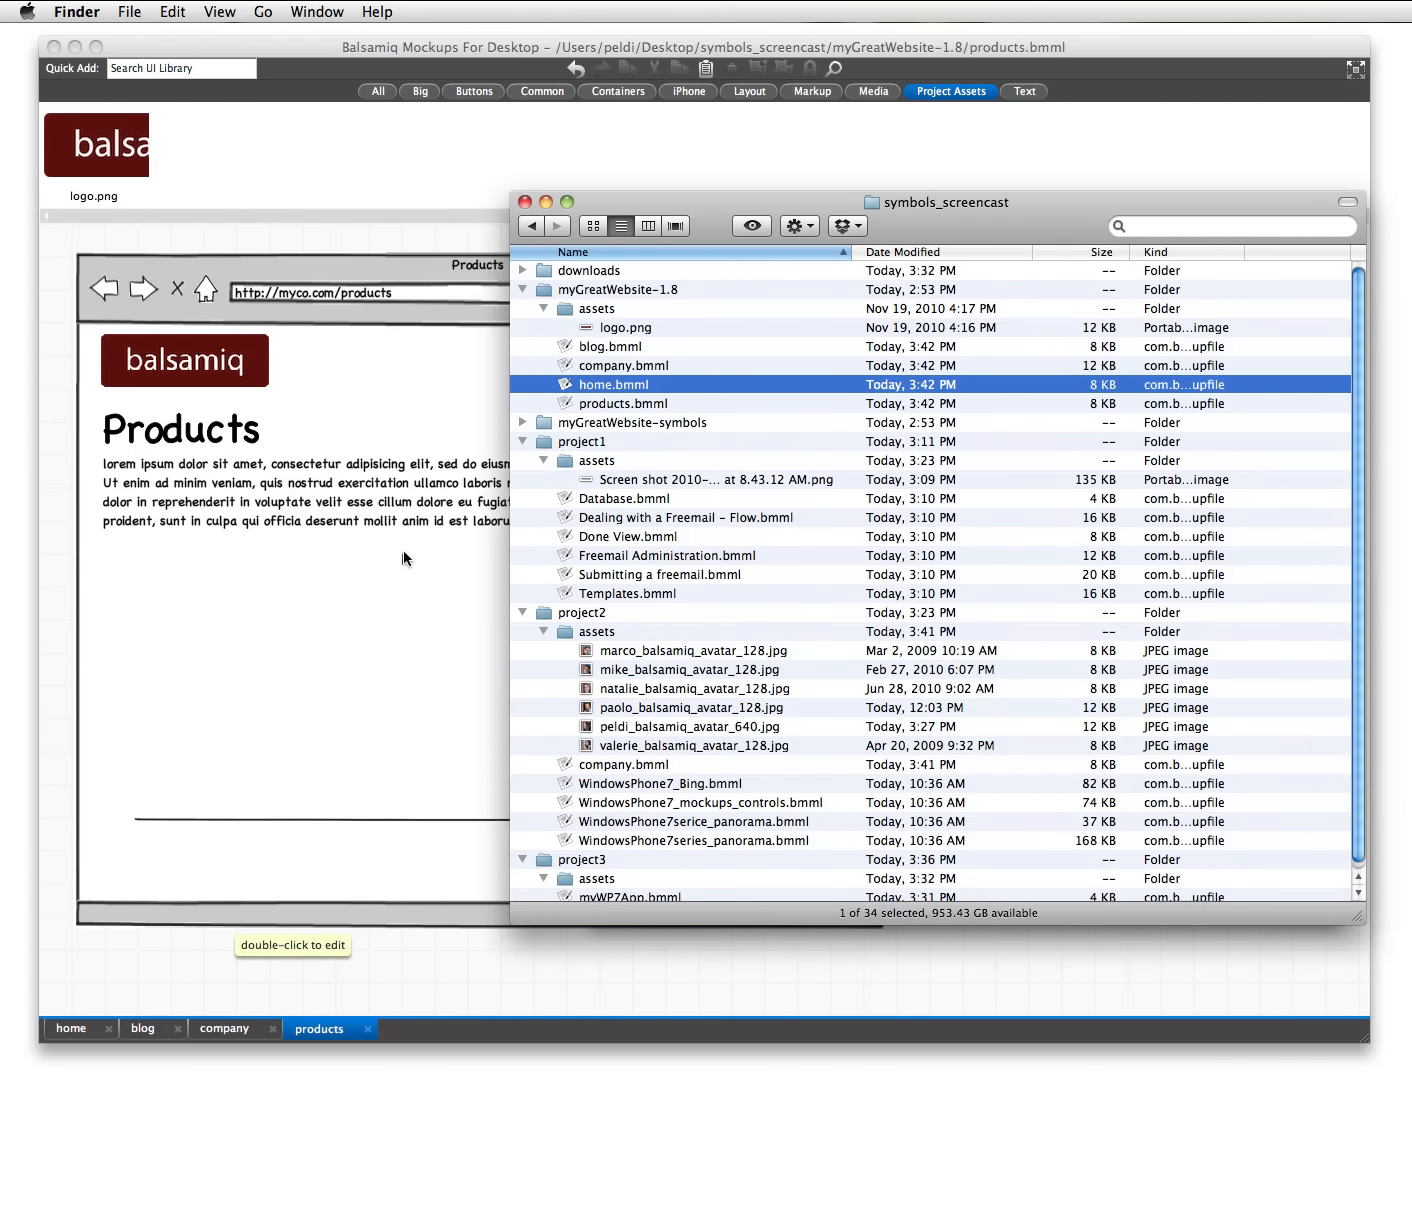
pyautogui.click(531, 424)
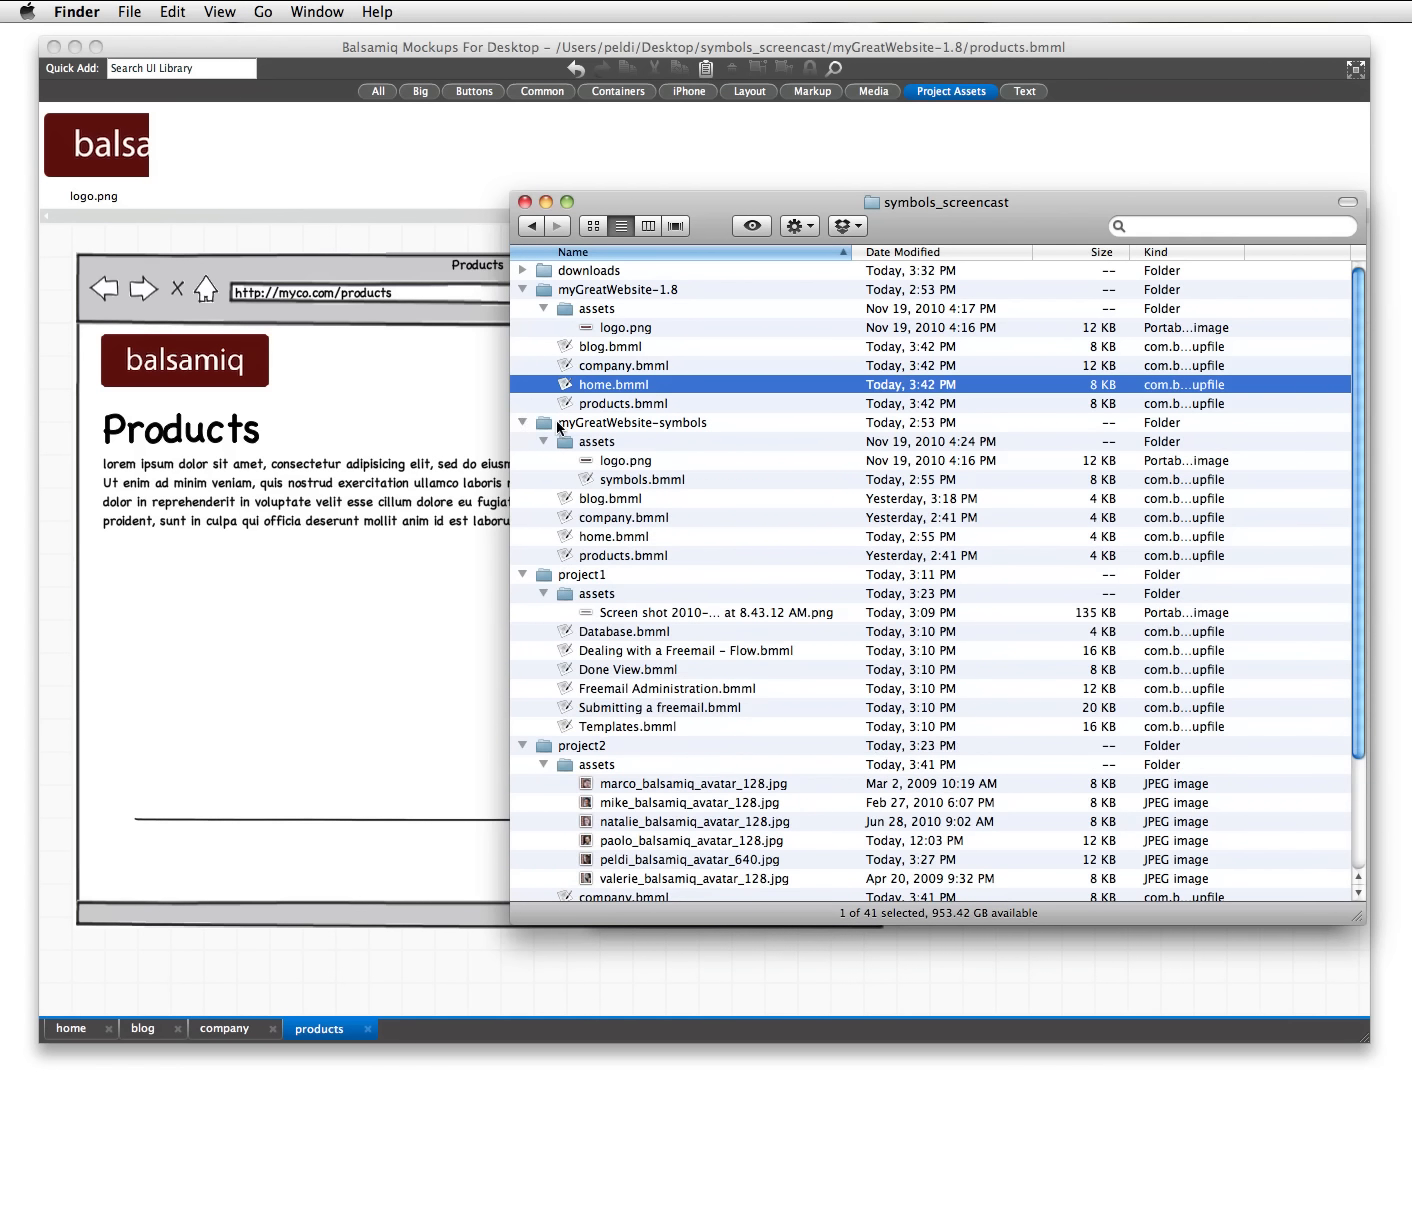
pyautogui.click(593, 536)
pyautogui.press('super+Tab')
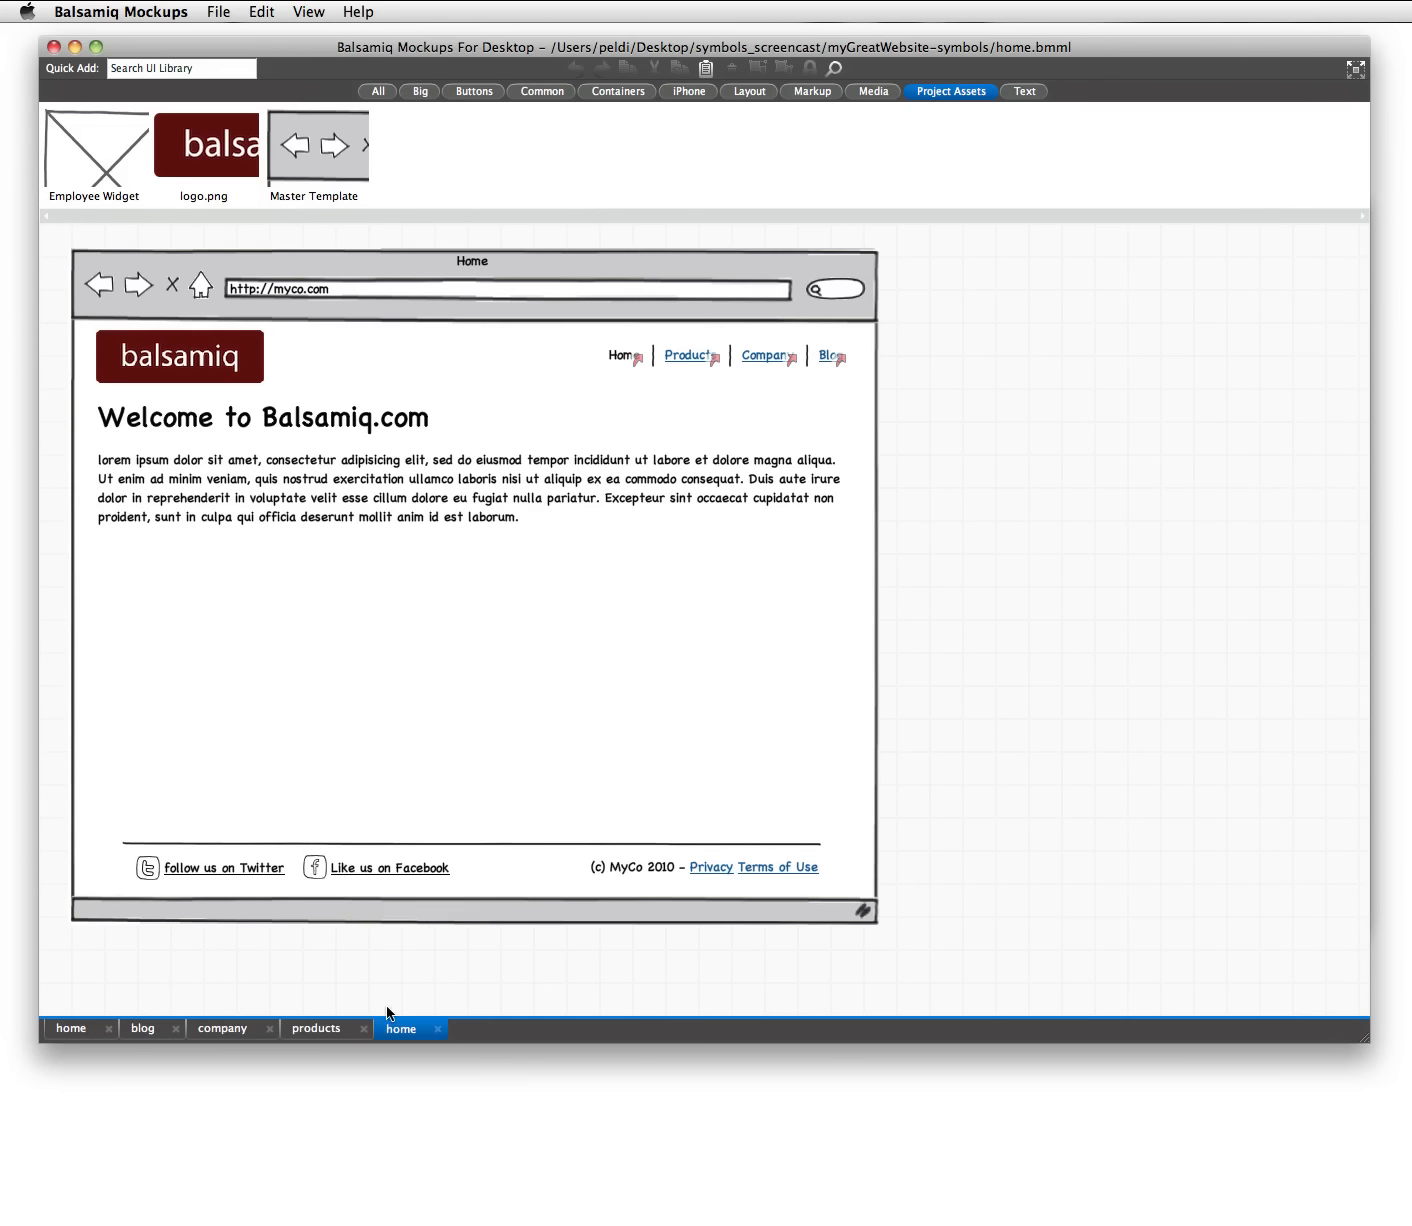
# - Close all other mockups and open the remaining mockups from the symbols version's folder
pyautogui.rightClick(401, 1030)
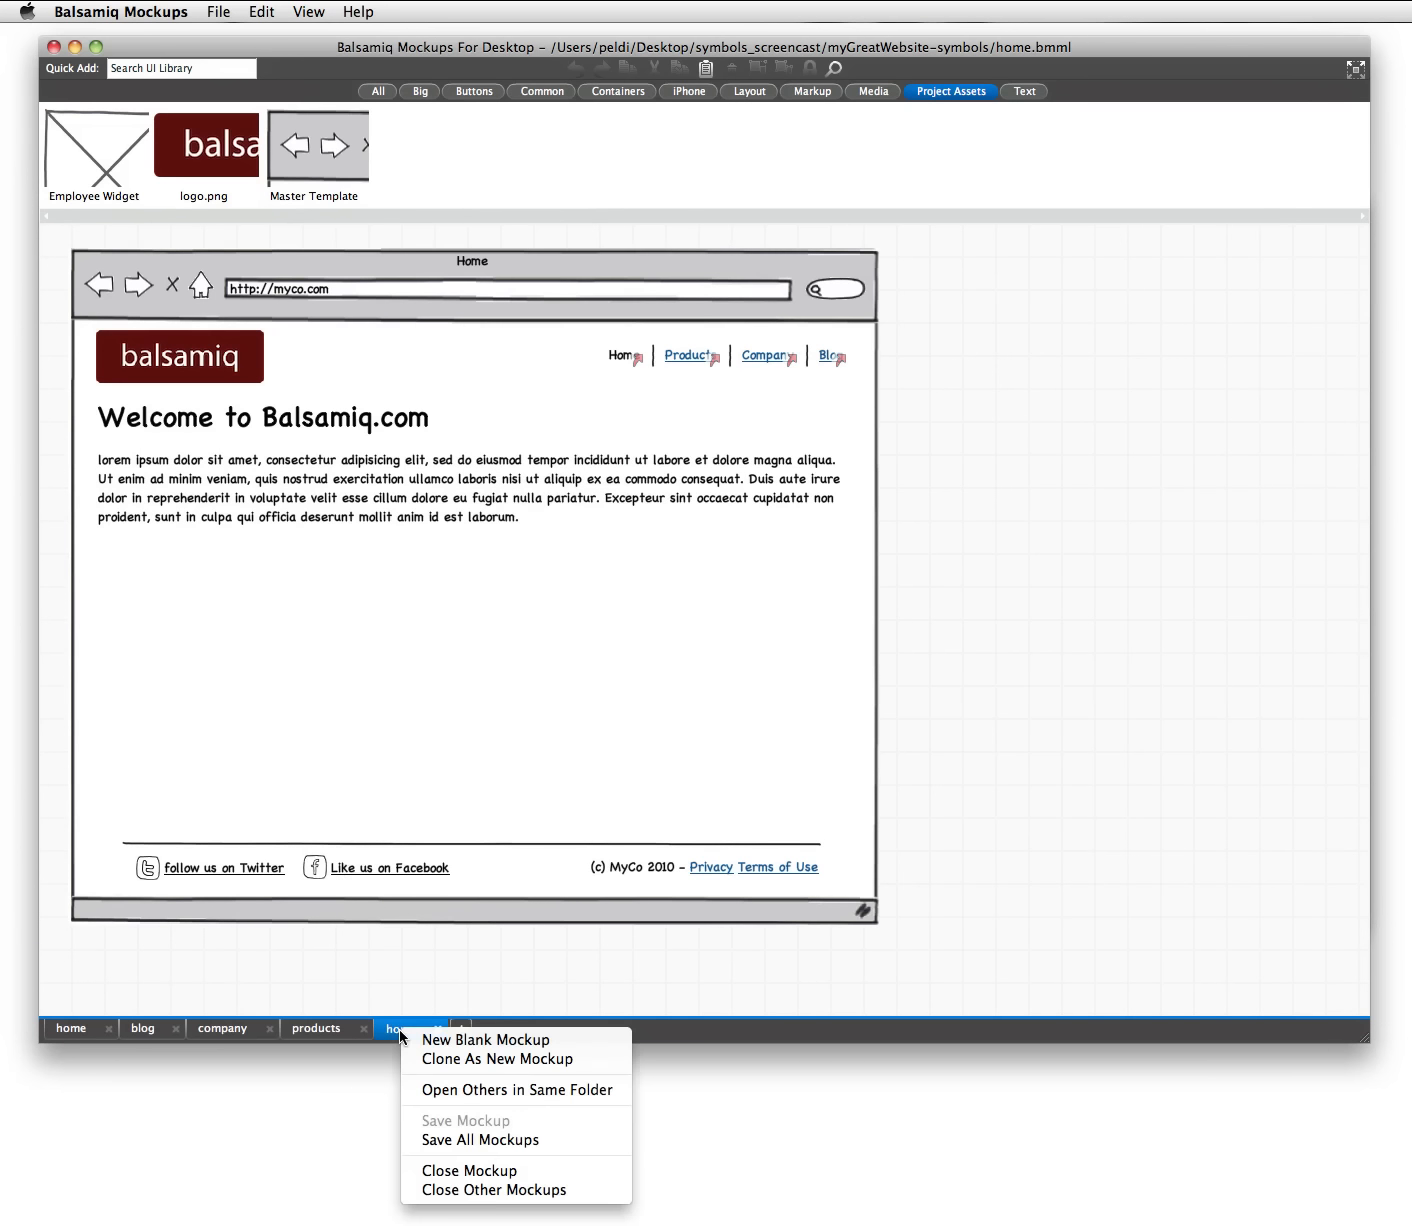
pyautogui.click(423, 1189)
pyautogui.rightClick(96, 1033)
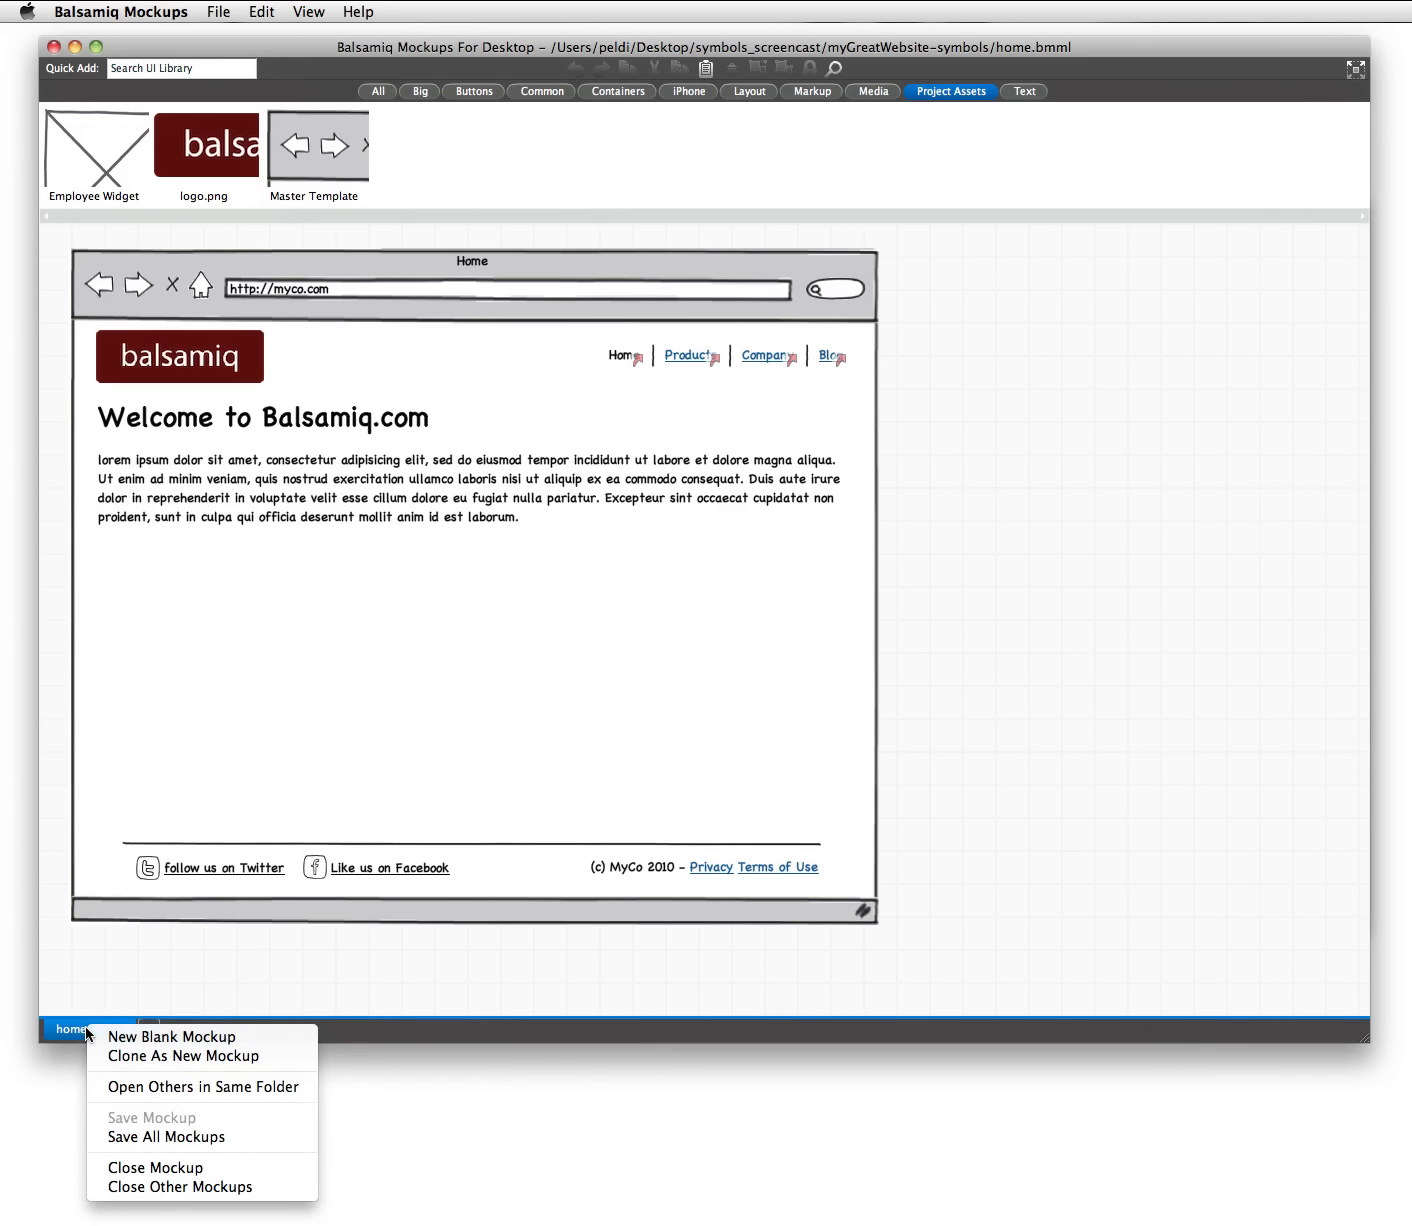
pyautogui.click(121, 1084)
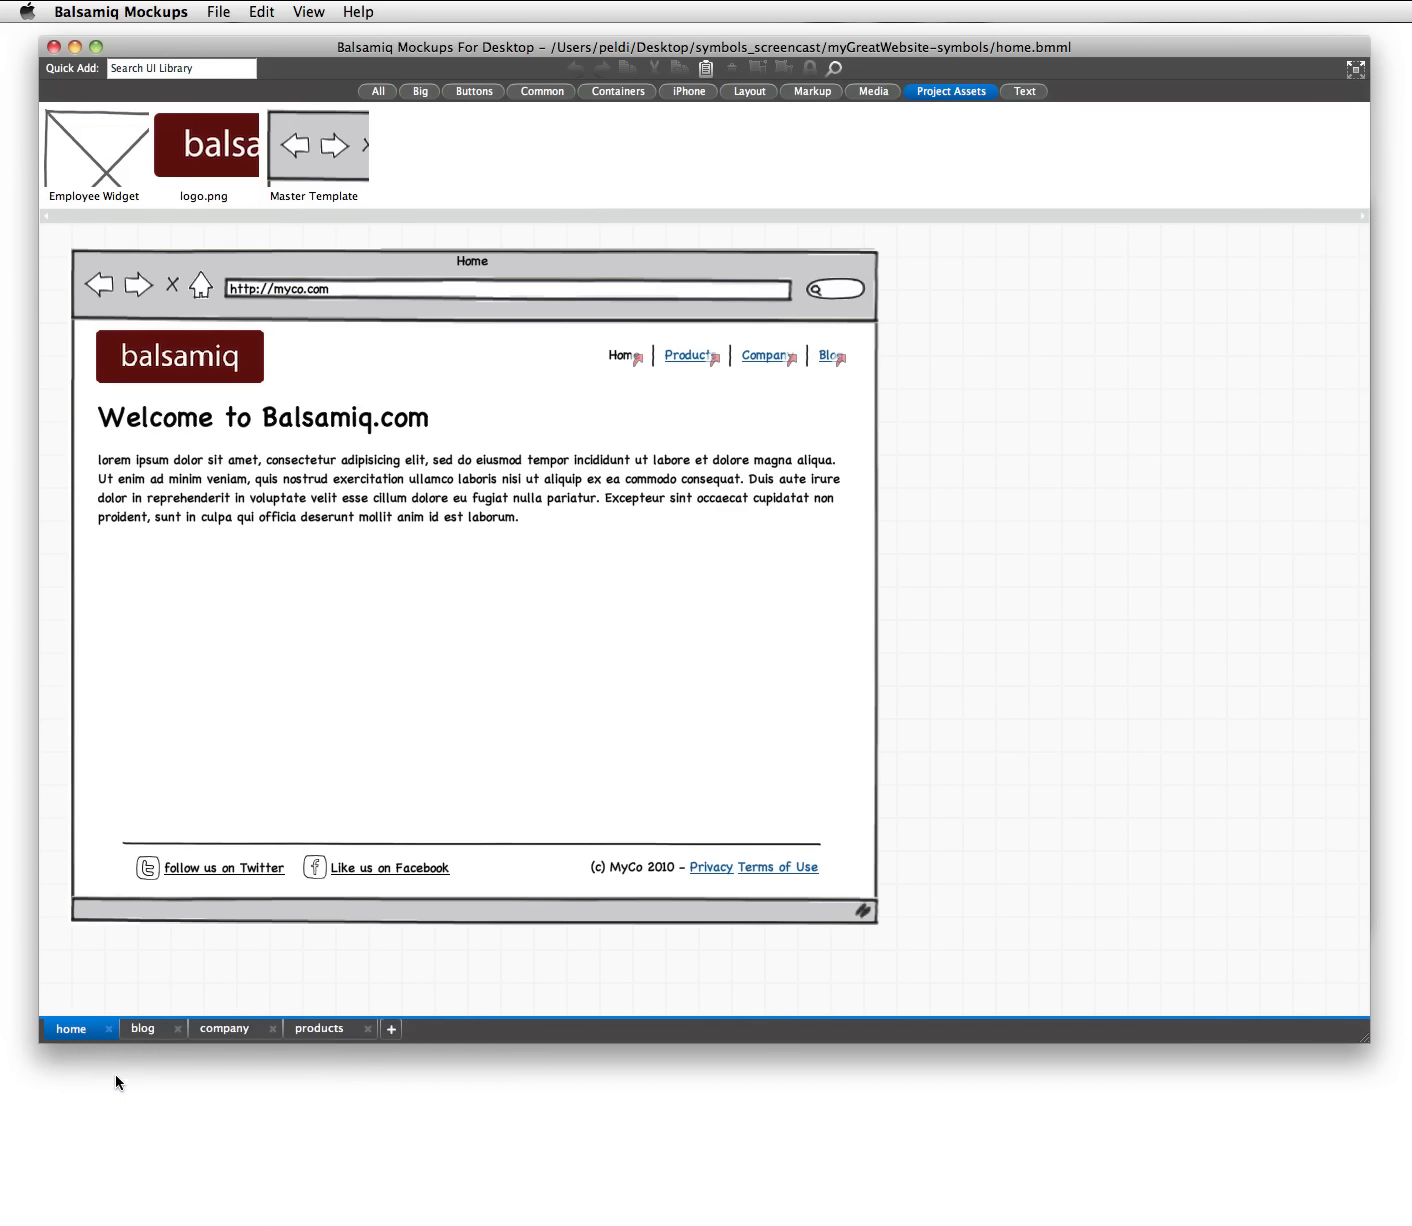
# - Open the source of the home page's Master Template symbol and enter its footer group
pyautogui.click(225, 872)
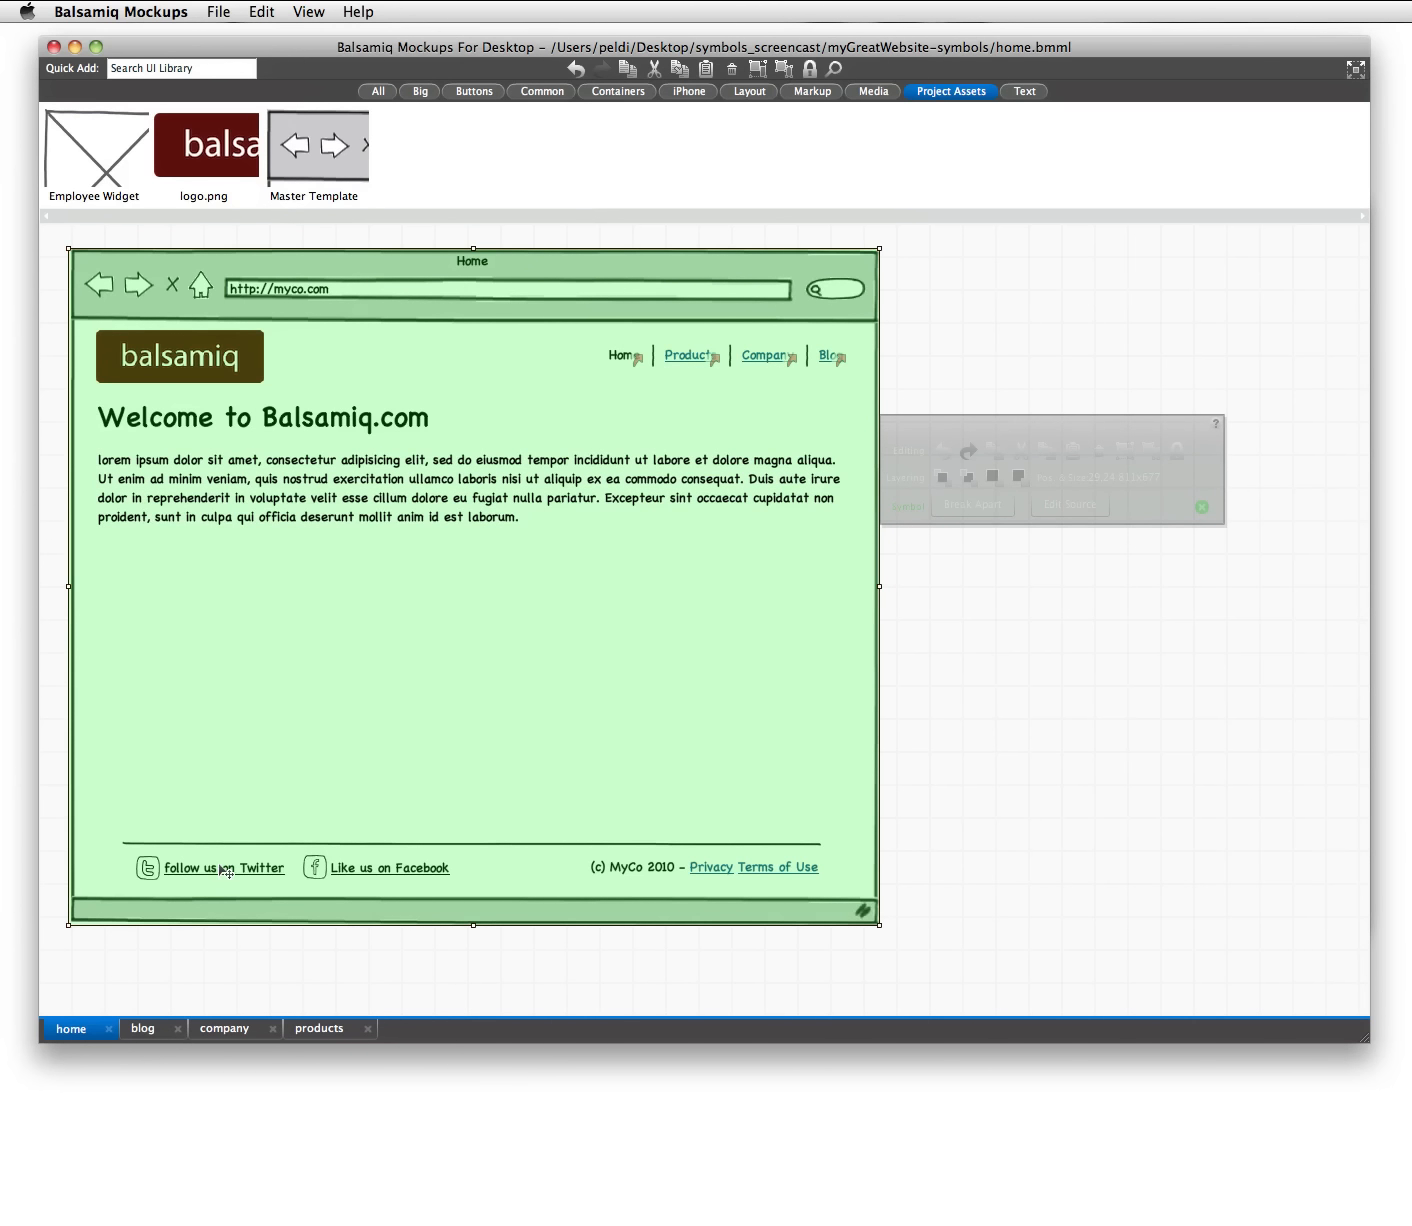
pyautogui.click(1087, 506)
pyautogui.click(422, 874)
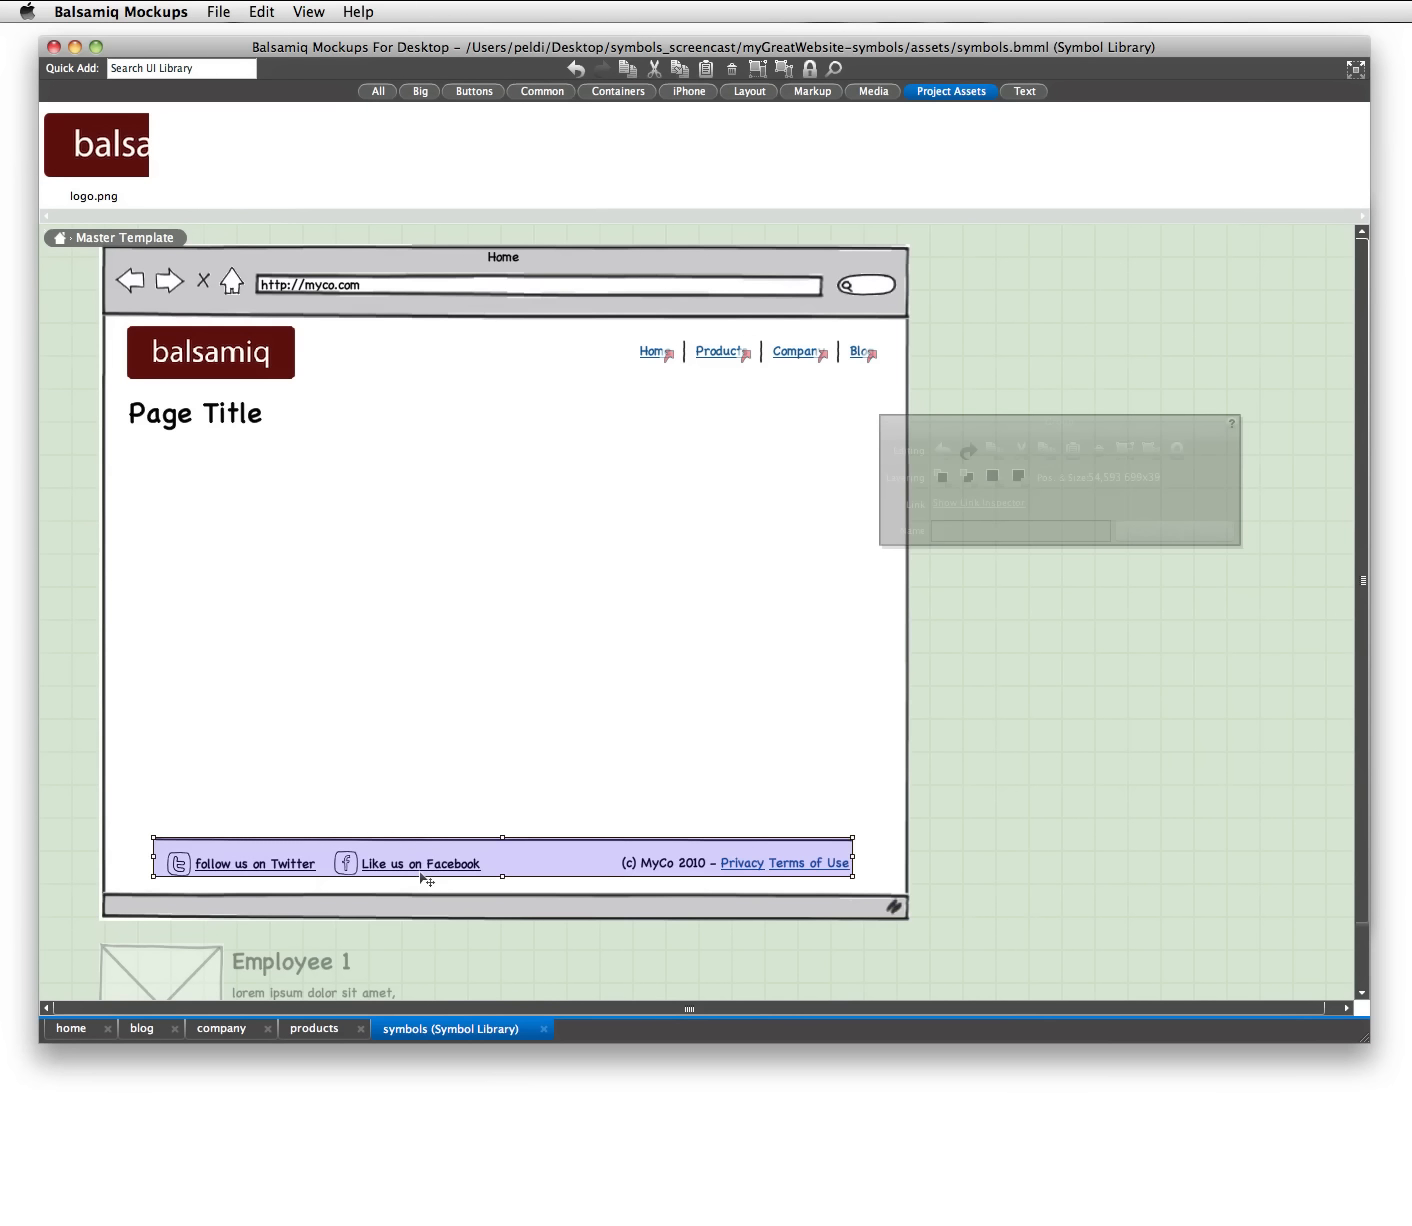
pyautogui.doubleClick(423, 874)
# - Place the Twitter and Facebook links right-aligned beneath the copyright line in the footer, then save and close the symbol library
pyautogui.click(421, 873)
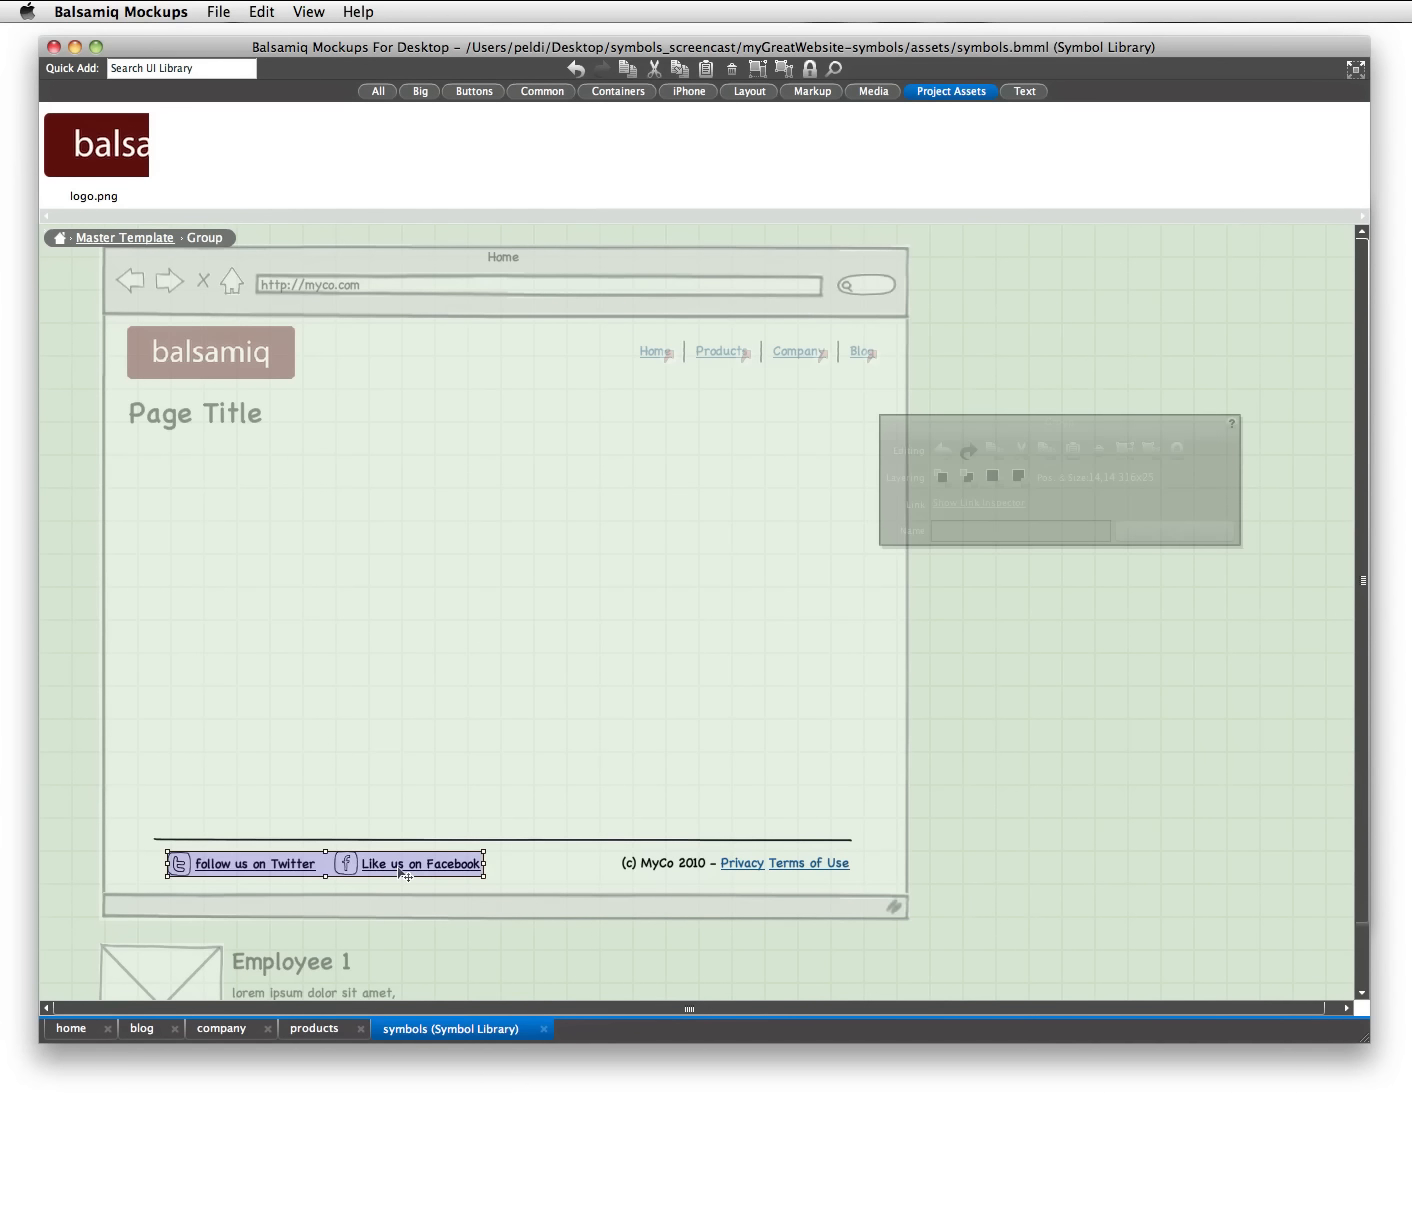
pyautogui.moveTo(383, 873); pyautogui.dragTo(744, 851)
pyautogui.press('Escape')
pyautogui.press('super+s')
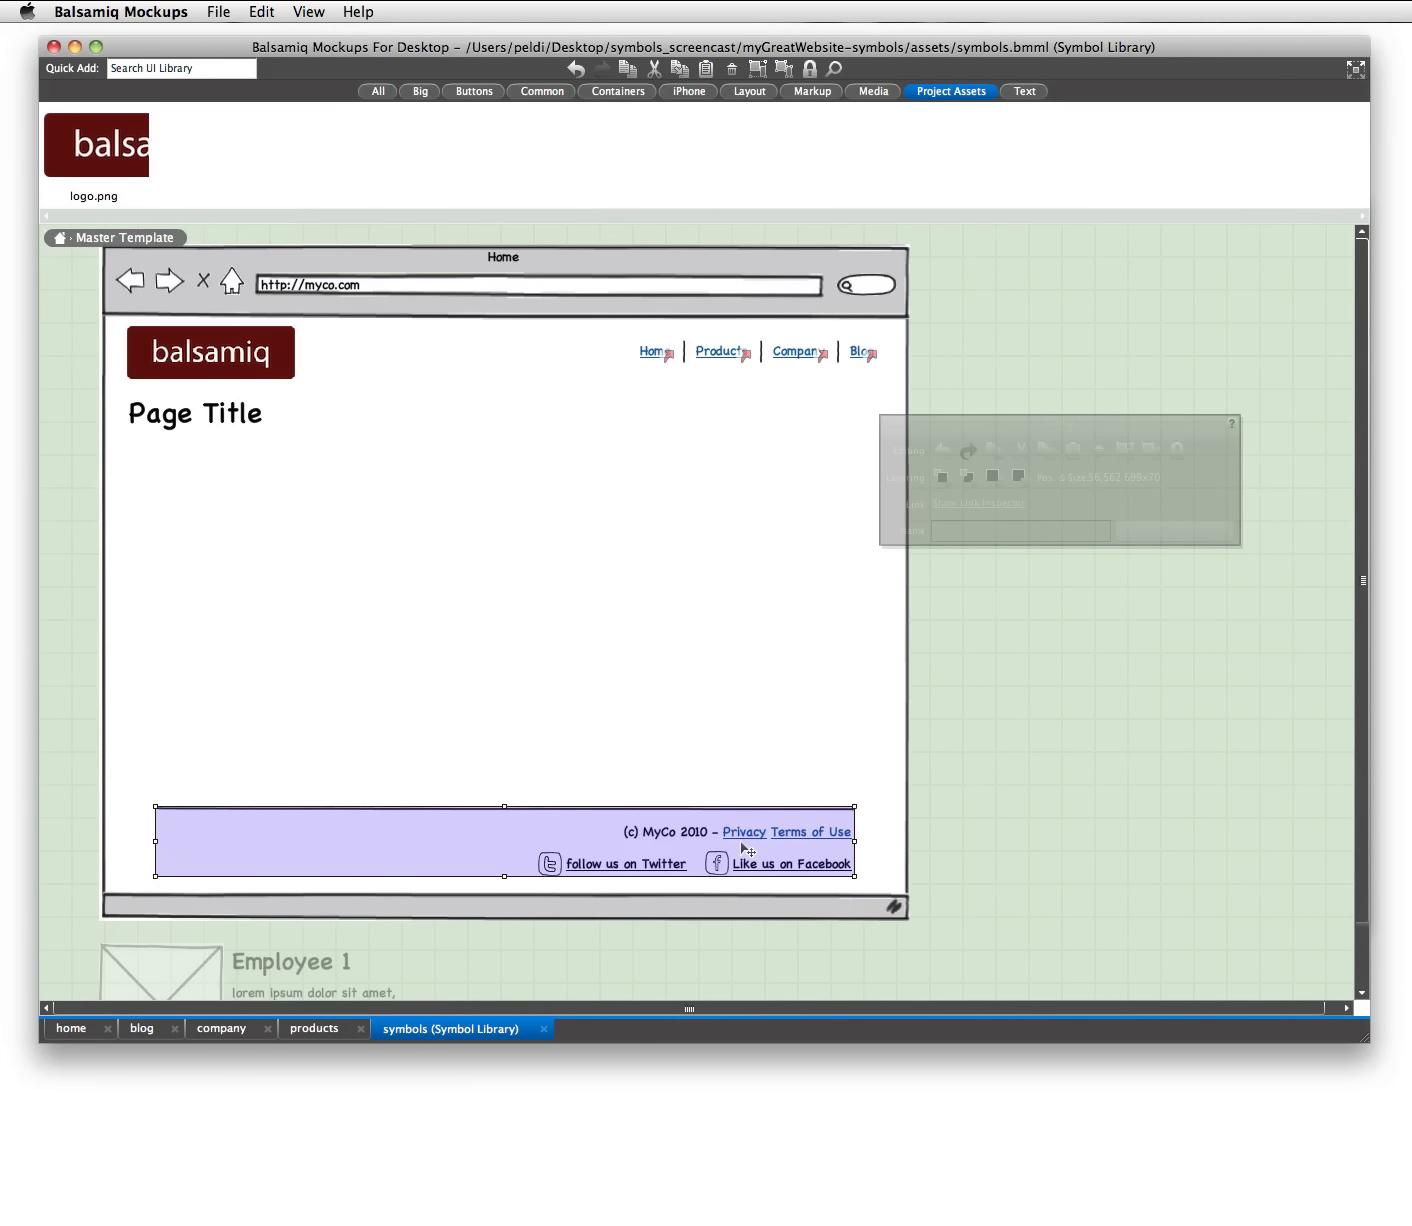
pyautogui.press('super+w')
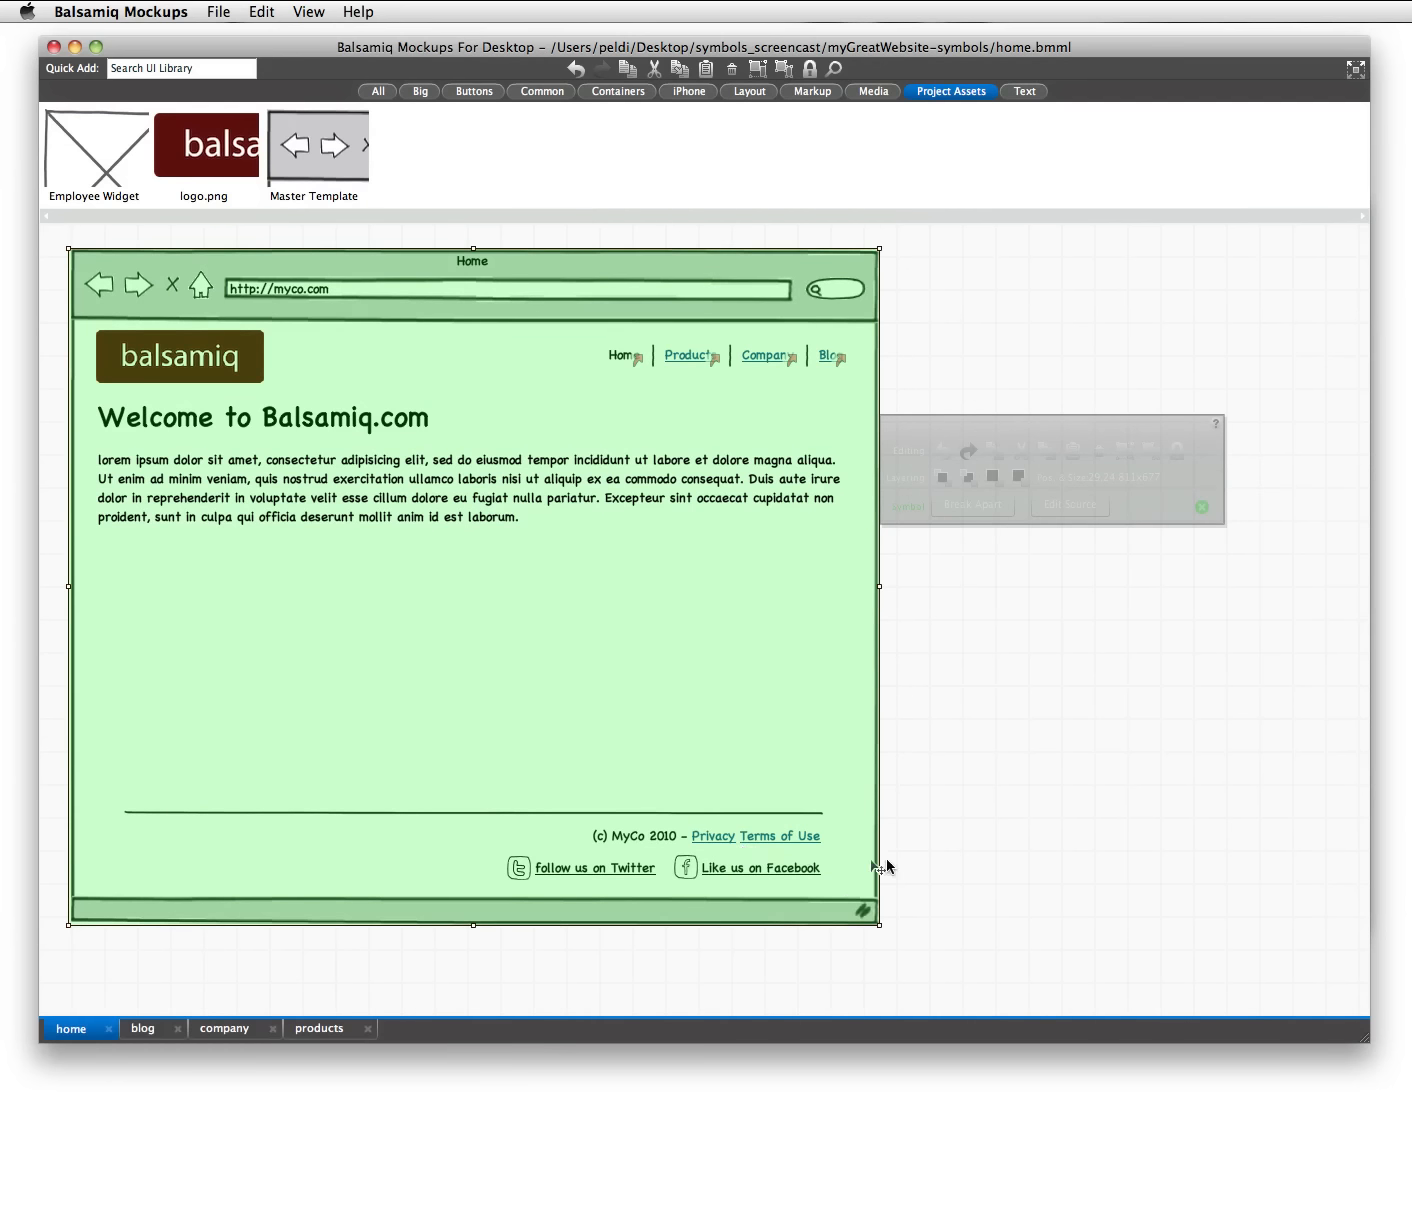
# - Review the footer and page-specific content across the home, blog, company and products mockups
pyautogui.click(915, 865)
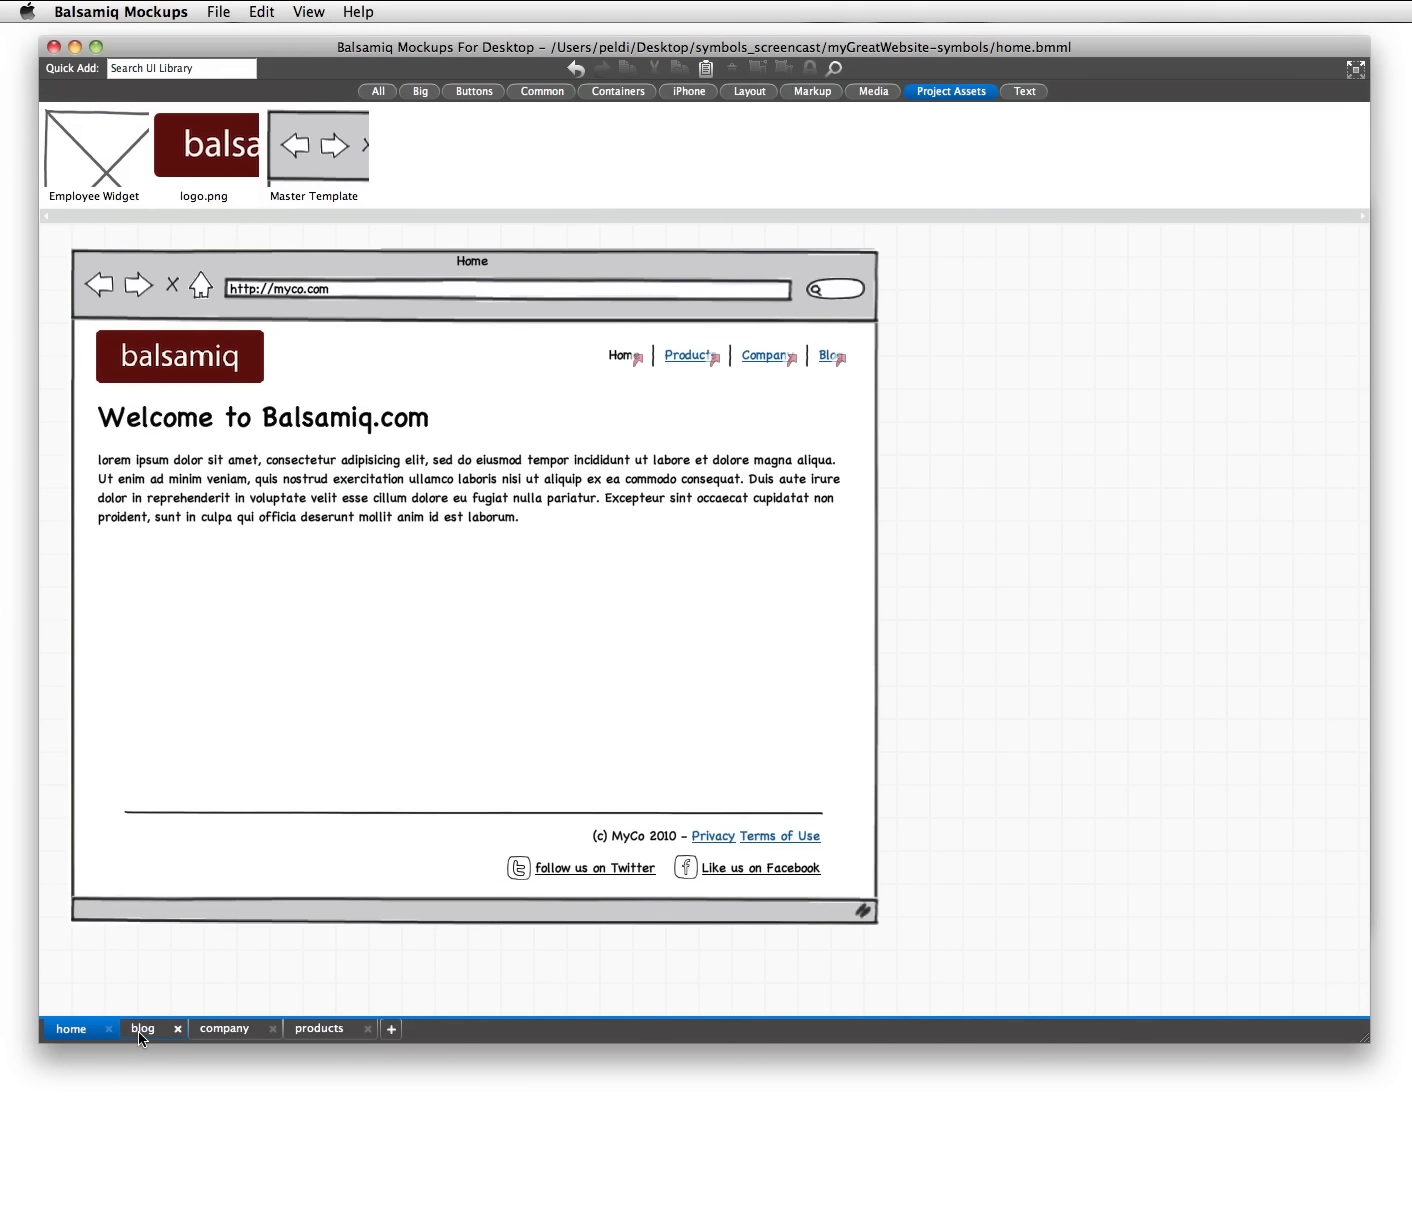
pyautogui.click(139, 1030)
pyautogui.click(209, 1036)
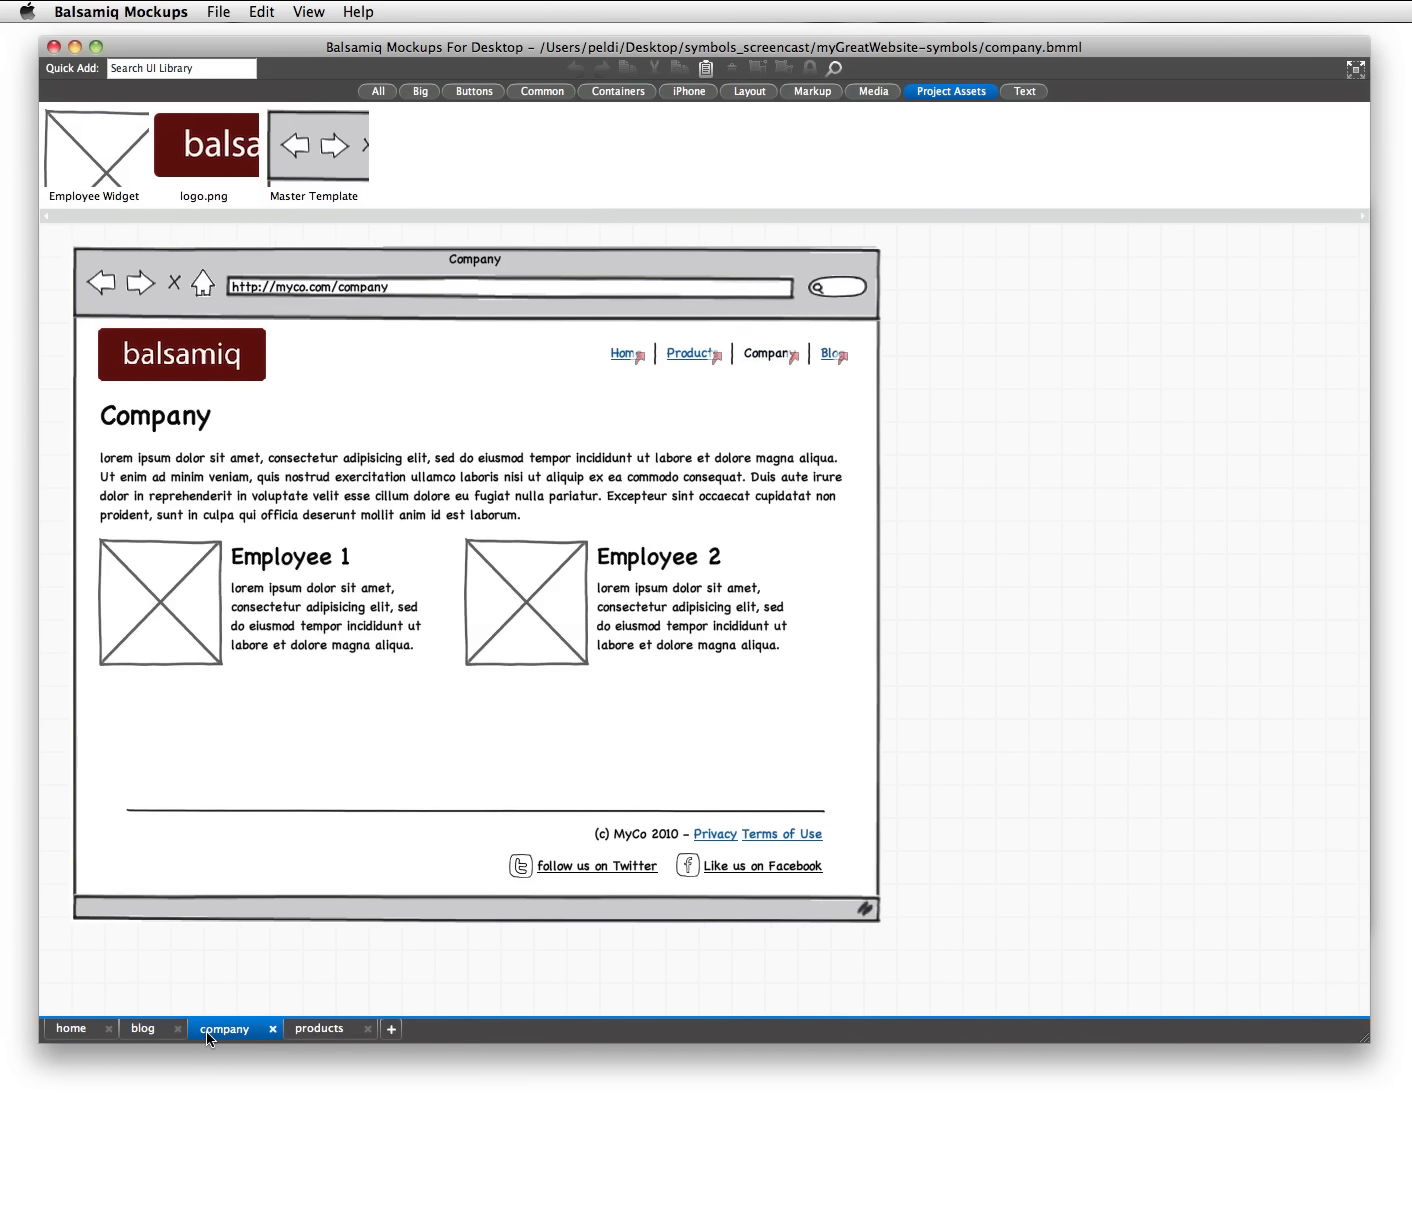
pyautogui.click(312, 1033)
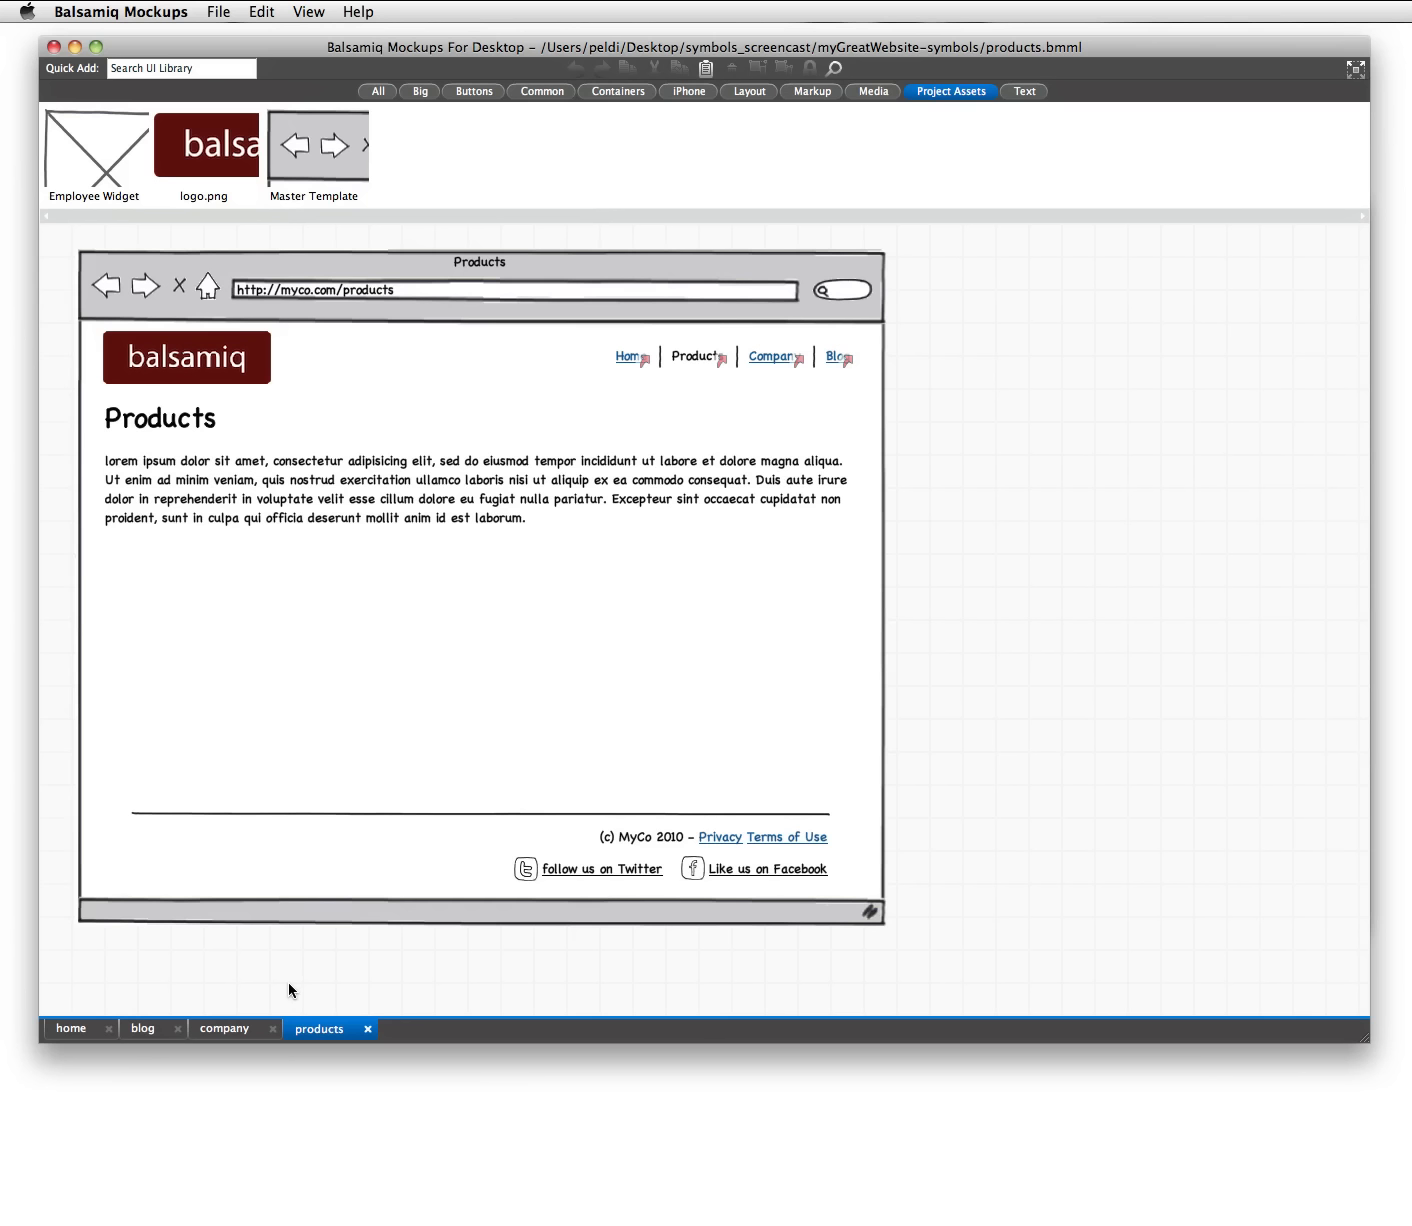
pyautogui.click(67, 1030)
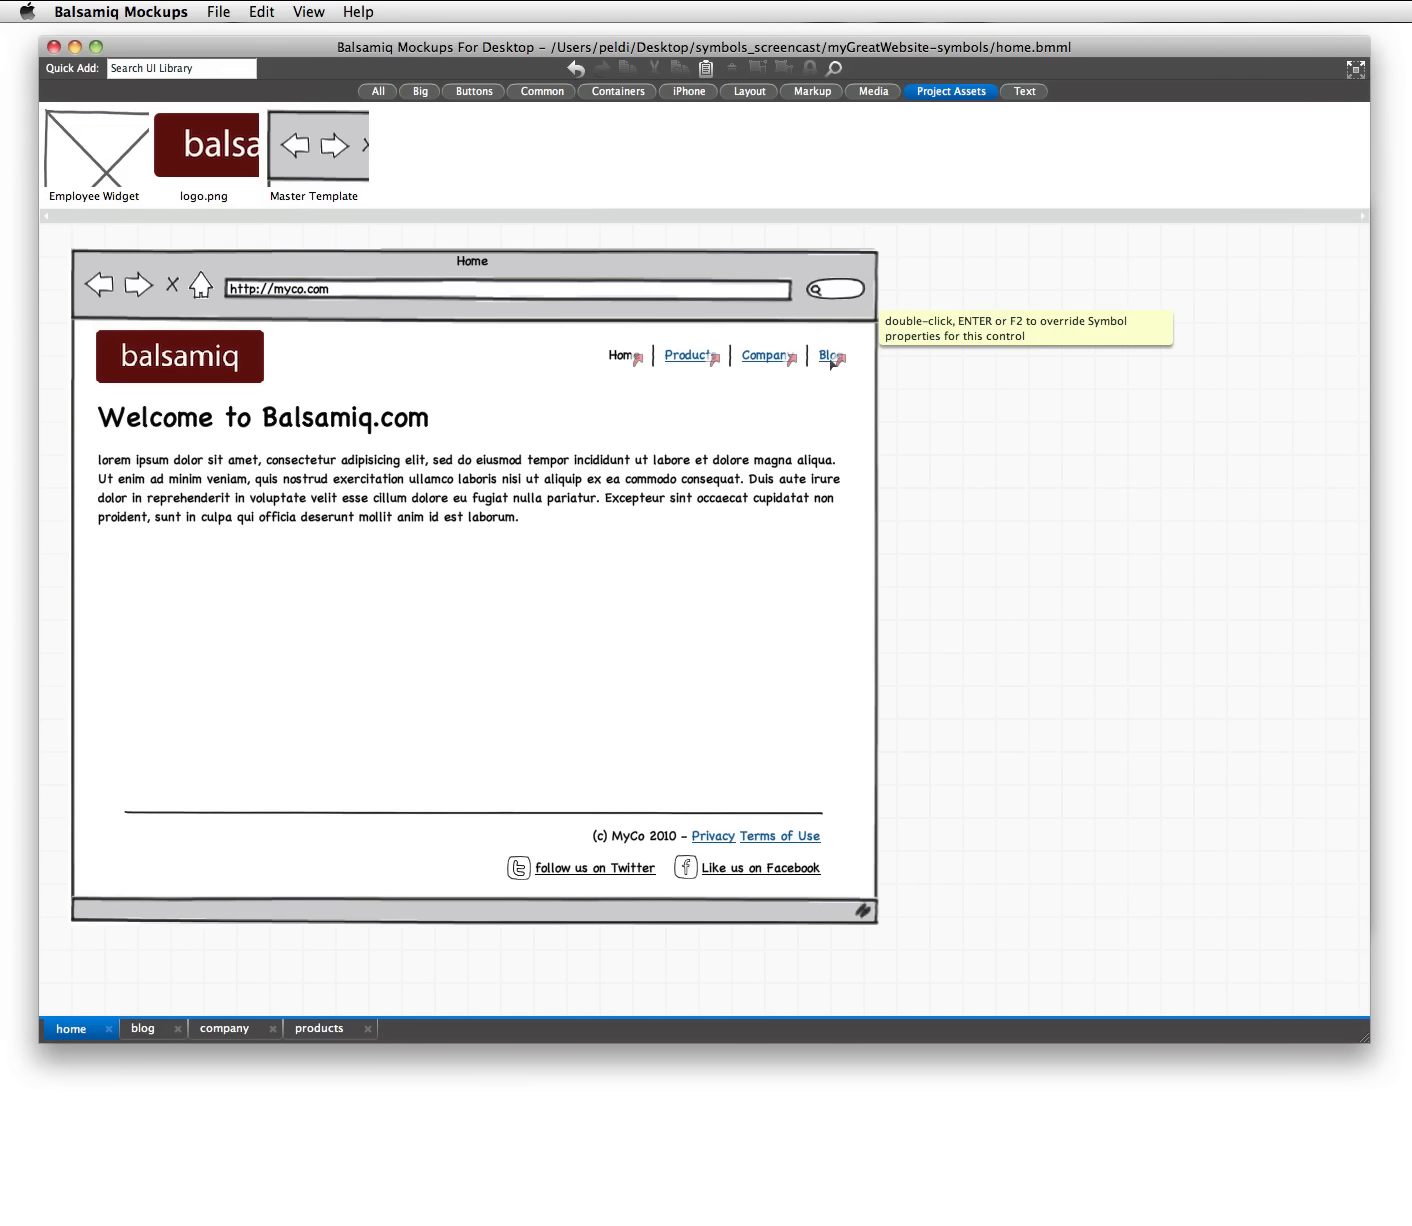
pyautogui.click(137, 1034)
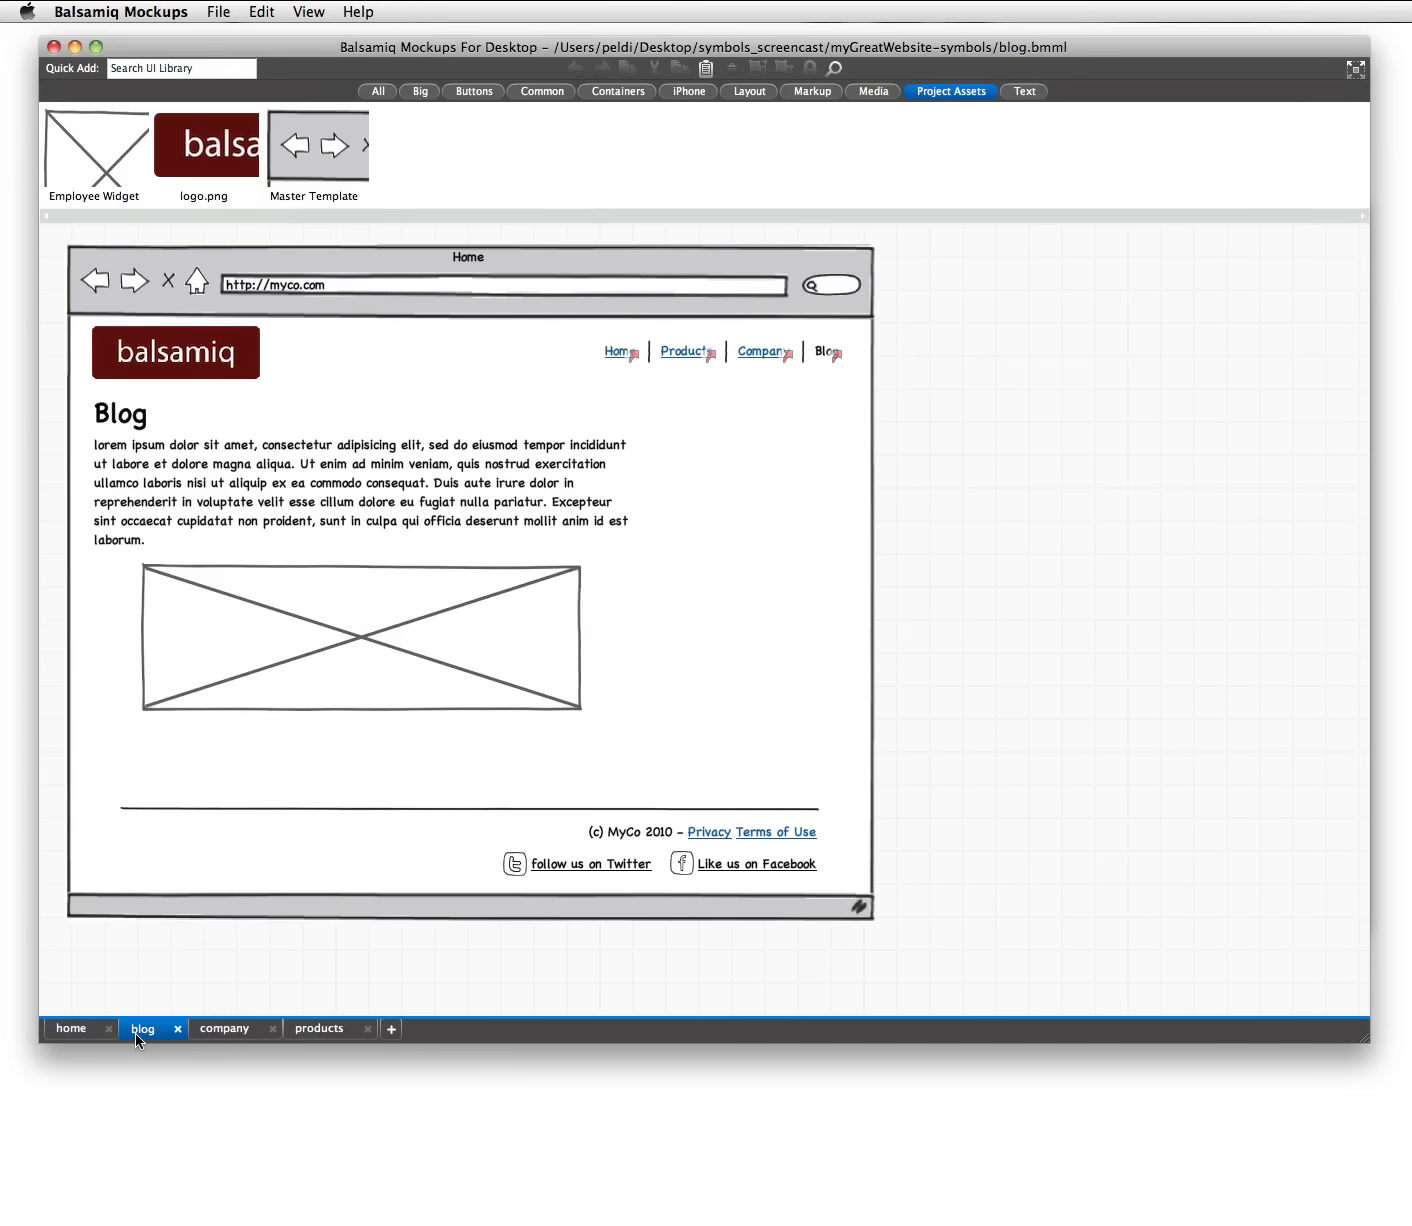
pyautogui.click(212, 1040)
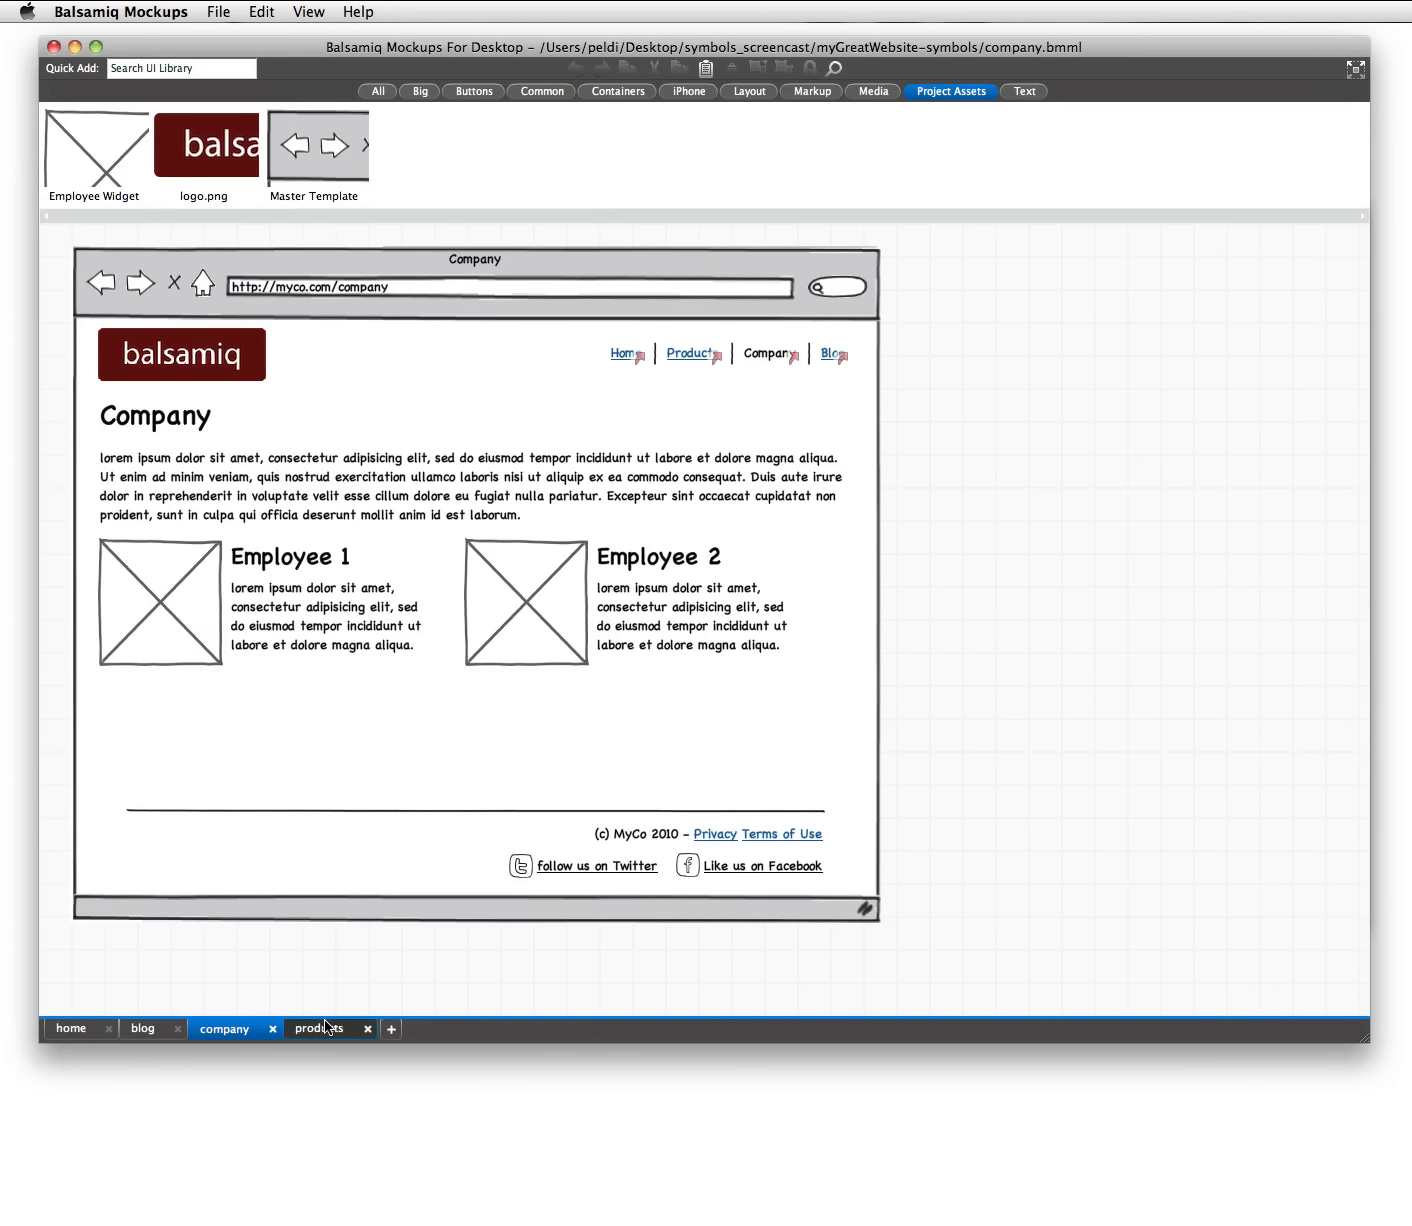
pyautogui.click(327, 1028)
# - Open the Master Template symbol's source from the products mockup and go up to the whole symbol library
pyautogui.click(634, 363)
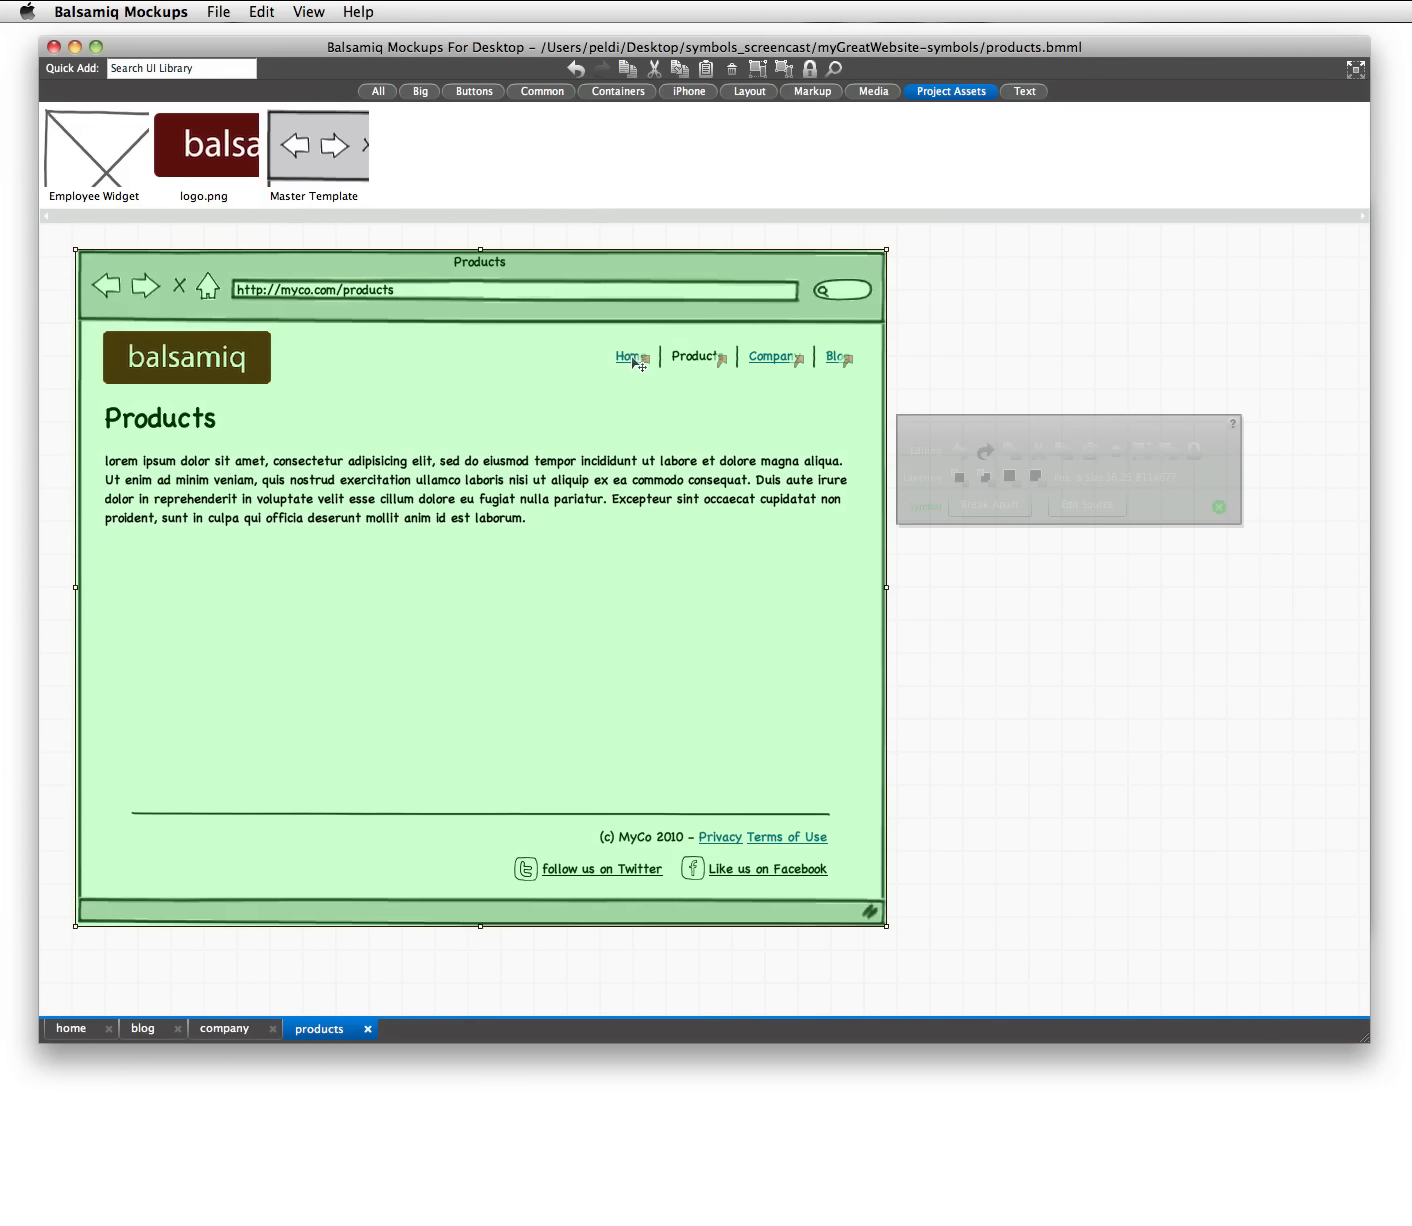
pyautogui.click(1090, 506)
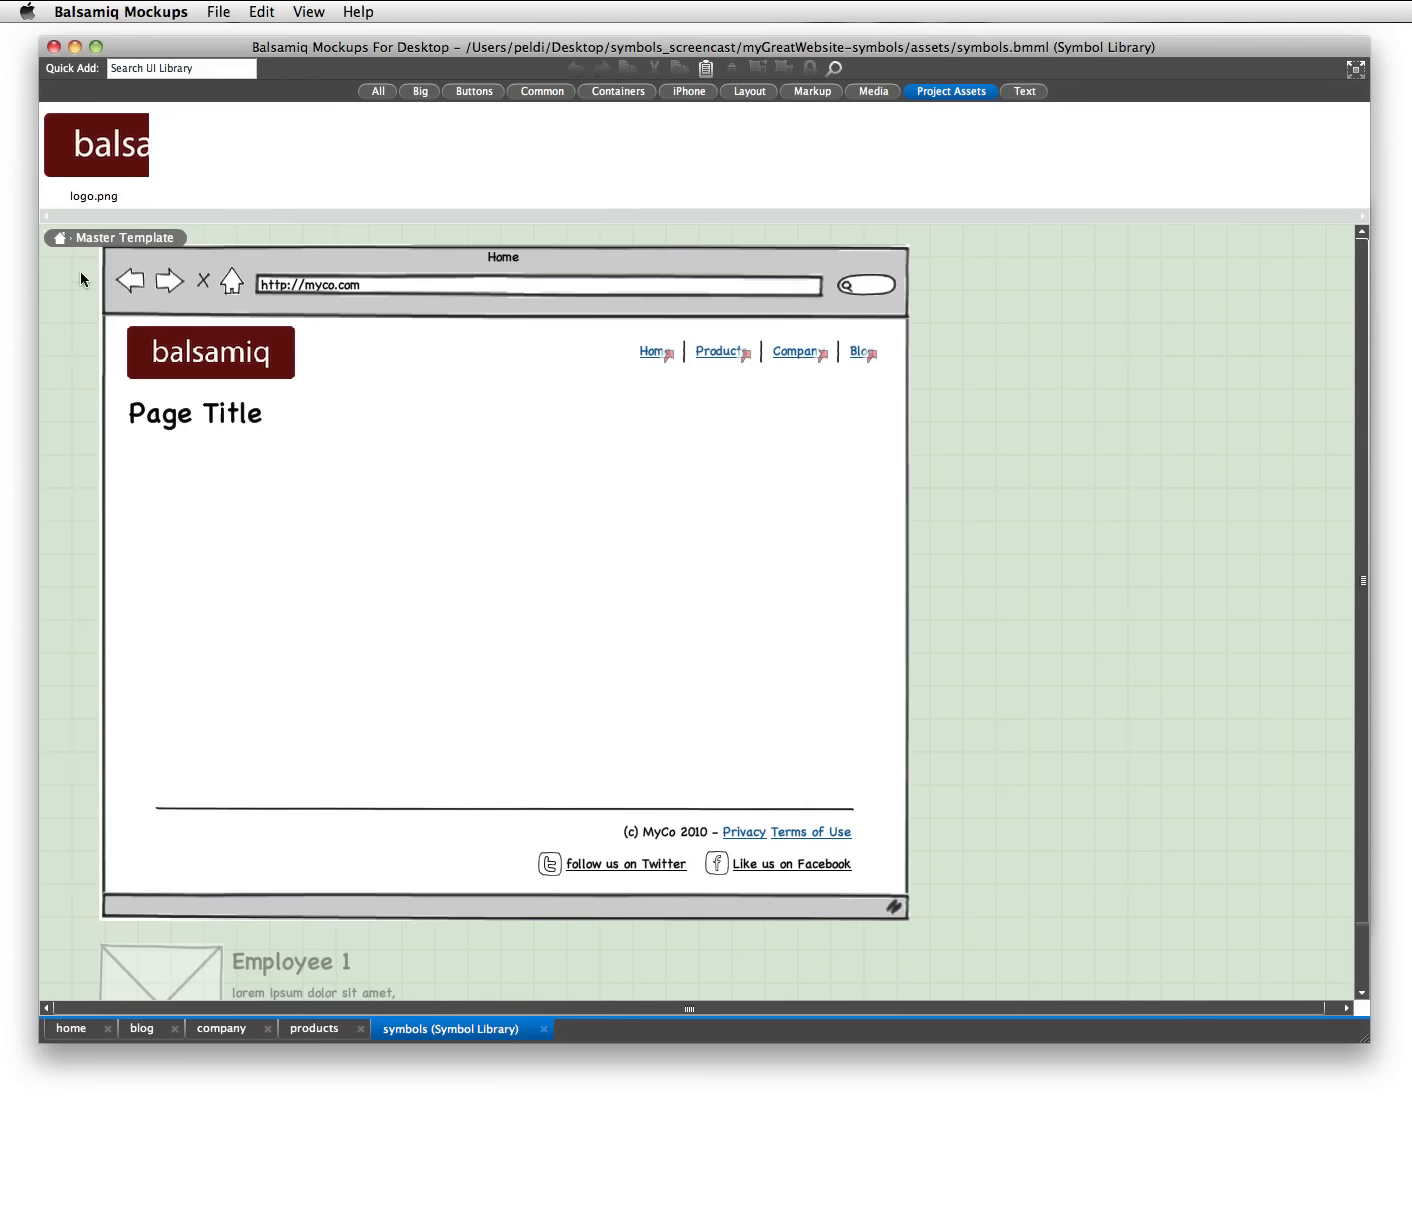
pyautogui.click(60, 239)
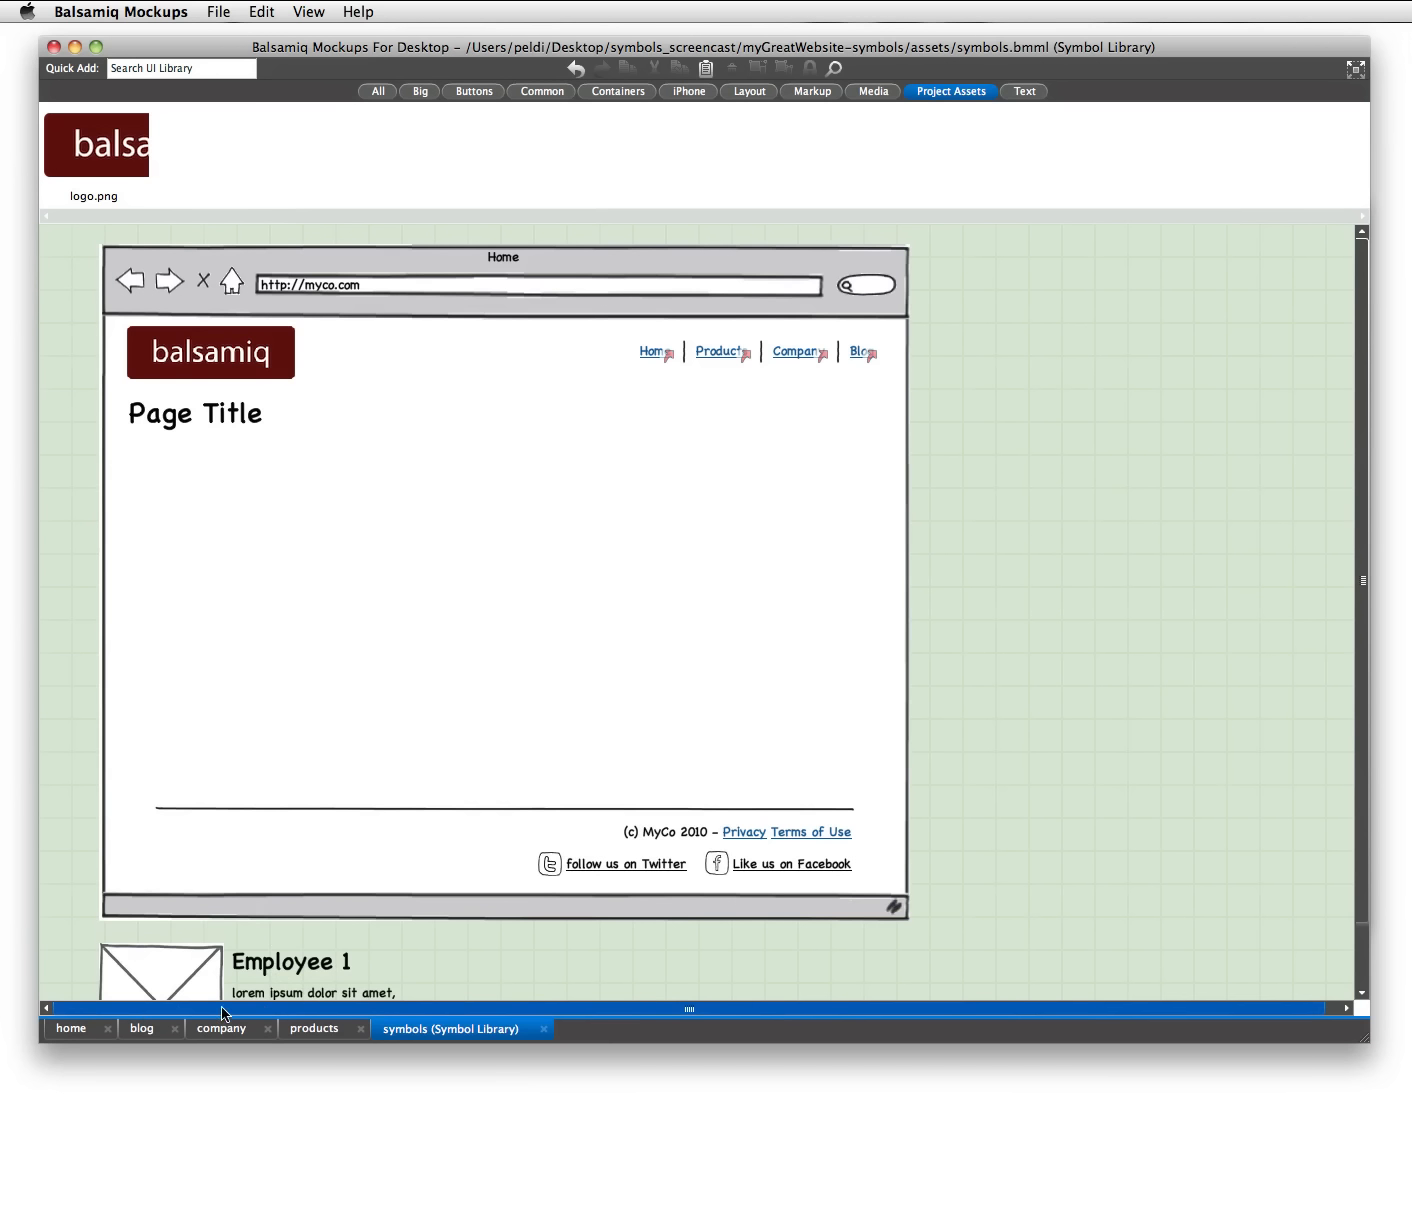
# - Return to the home mockup and open its Master Template instance for overriding properties
pyautogui.click(71, 1029)
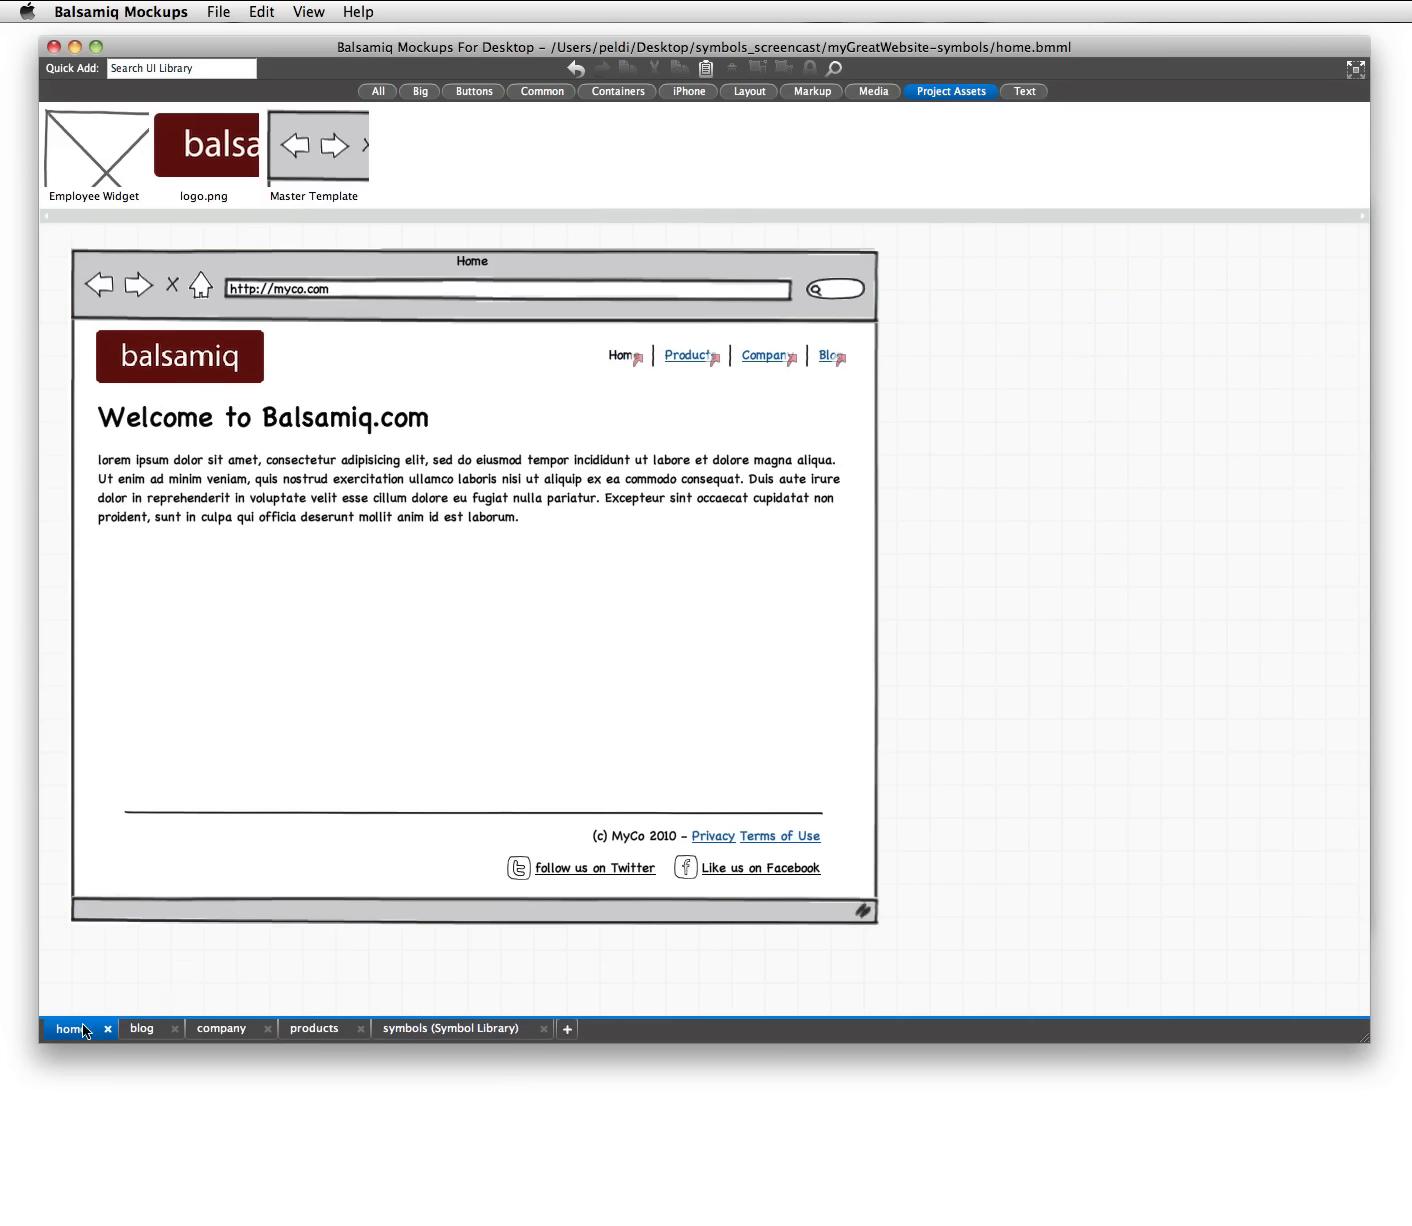
pyautogui.click(530, 455)
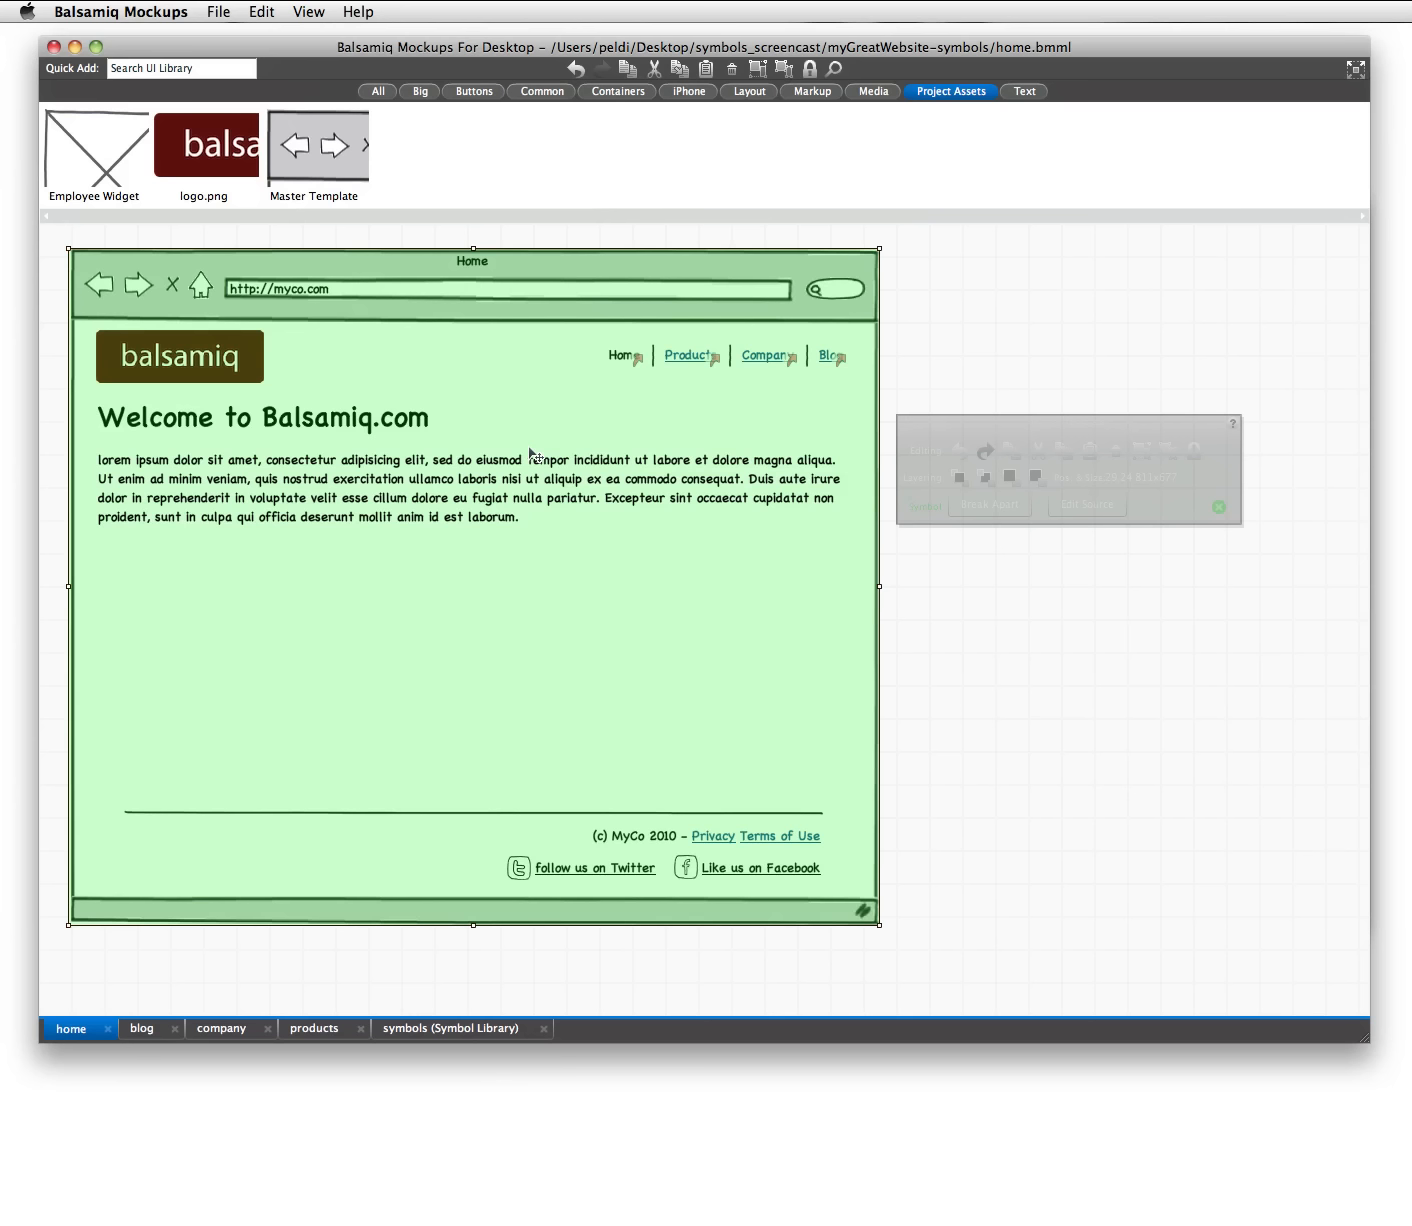
pyautogui.doubleClick(526, 373)
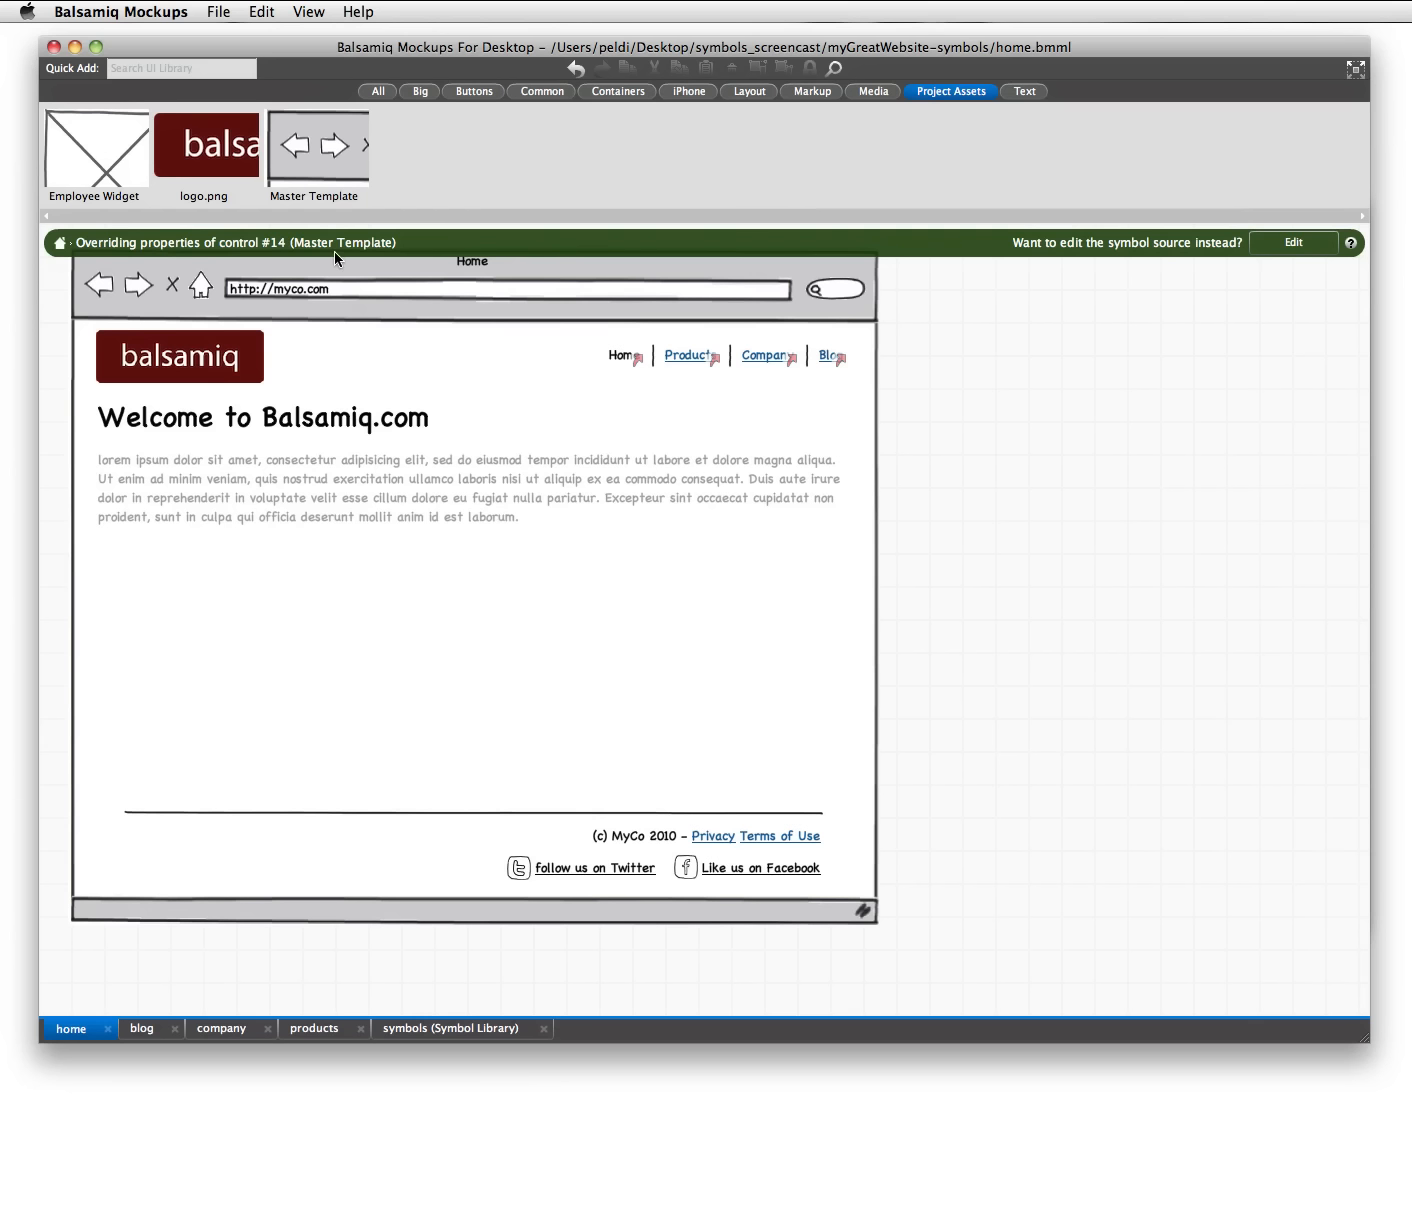
# - Override the navigation link bar with Company as the selected item and a text size of 32
pyautogui.click(690, 366)
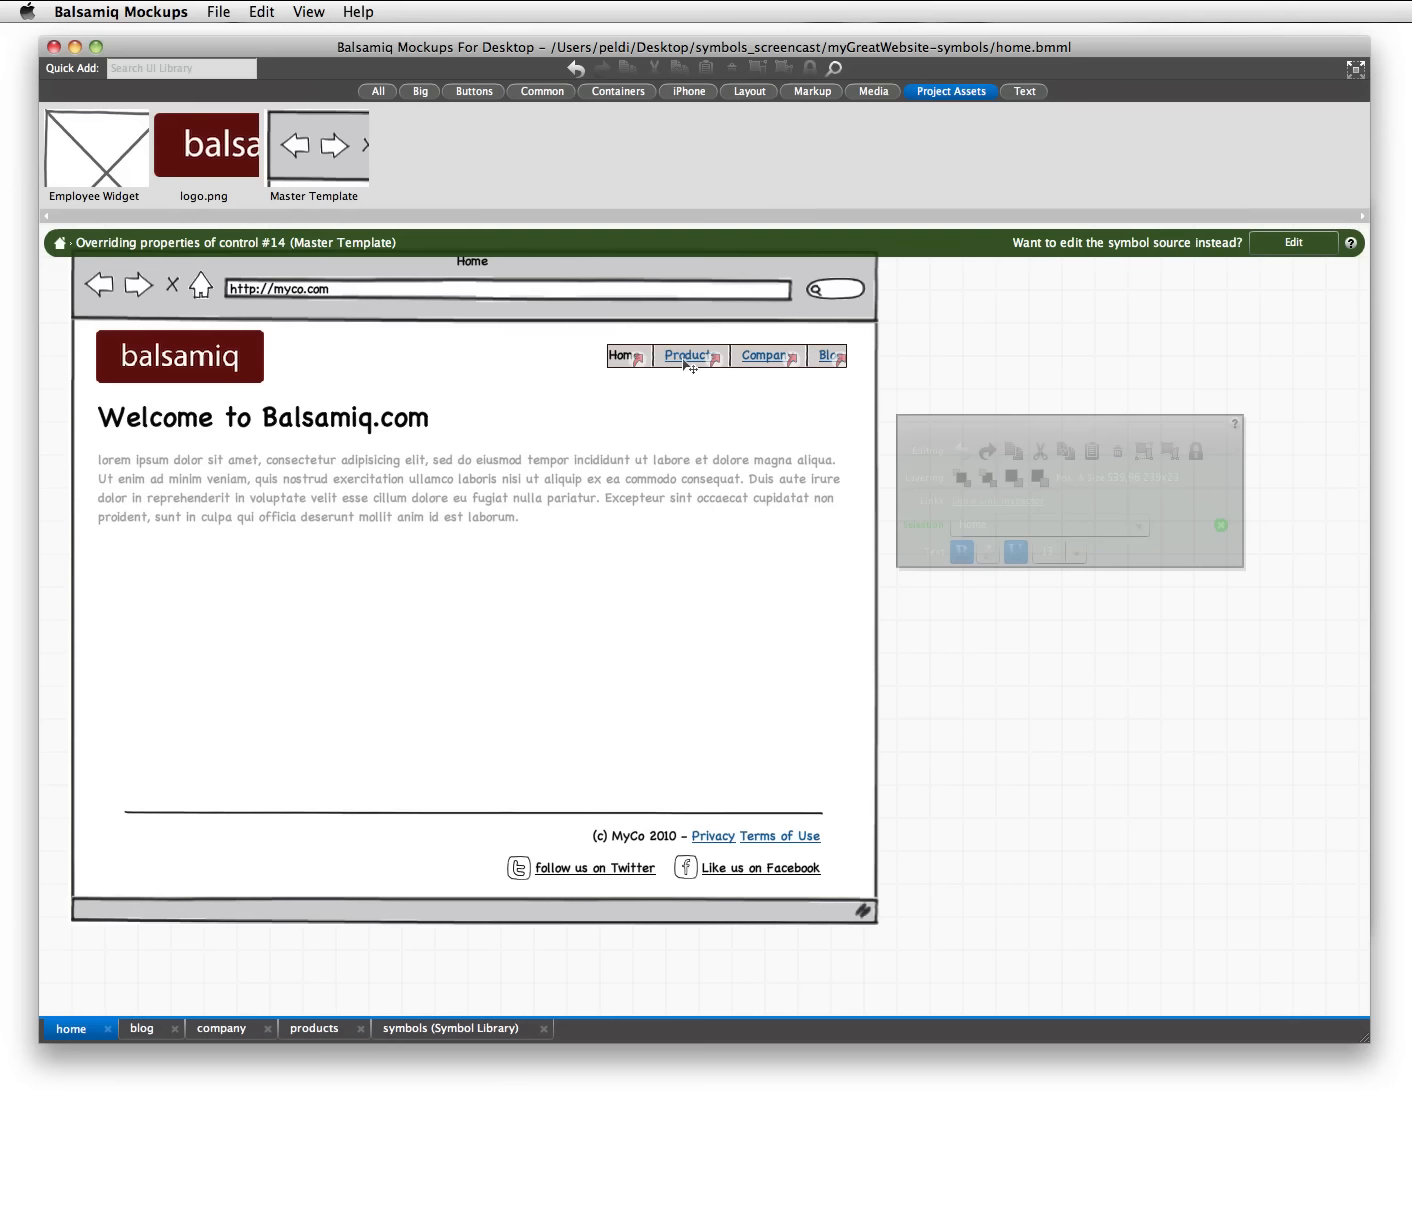
pyautogui.click(1029, 522)
pyautogui.click(1019, 608)
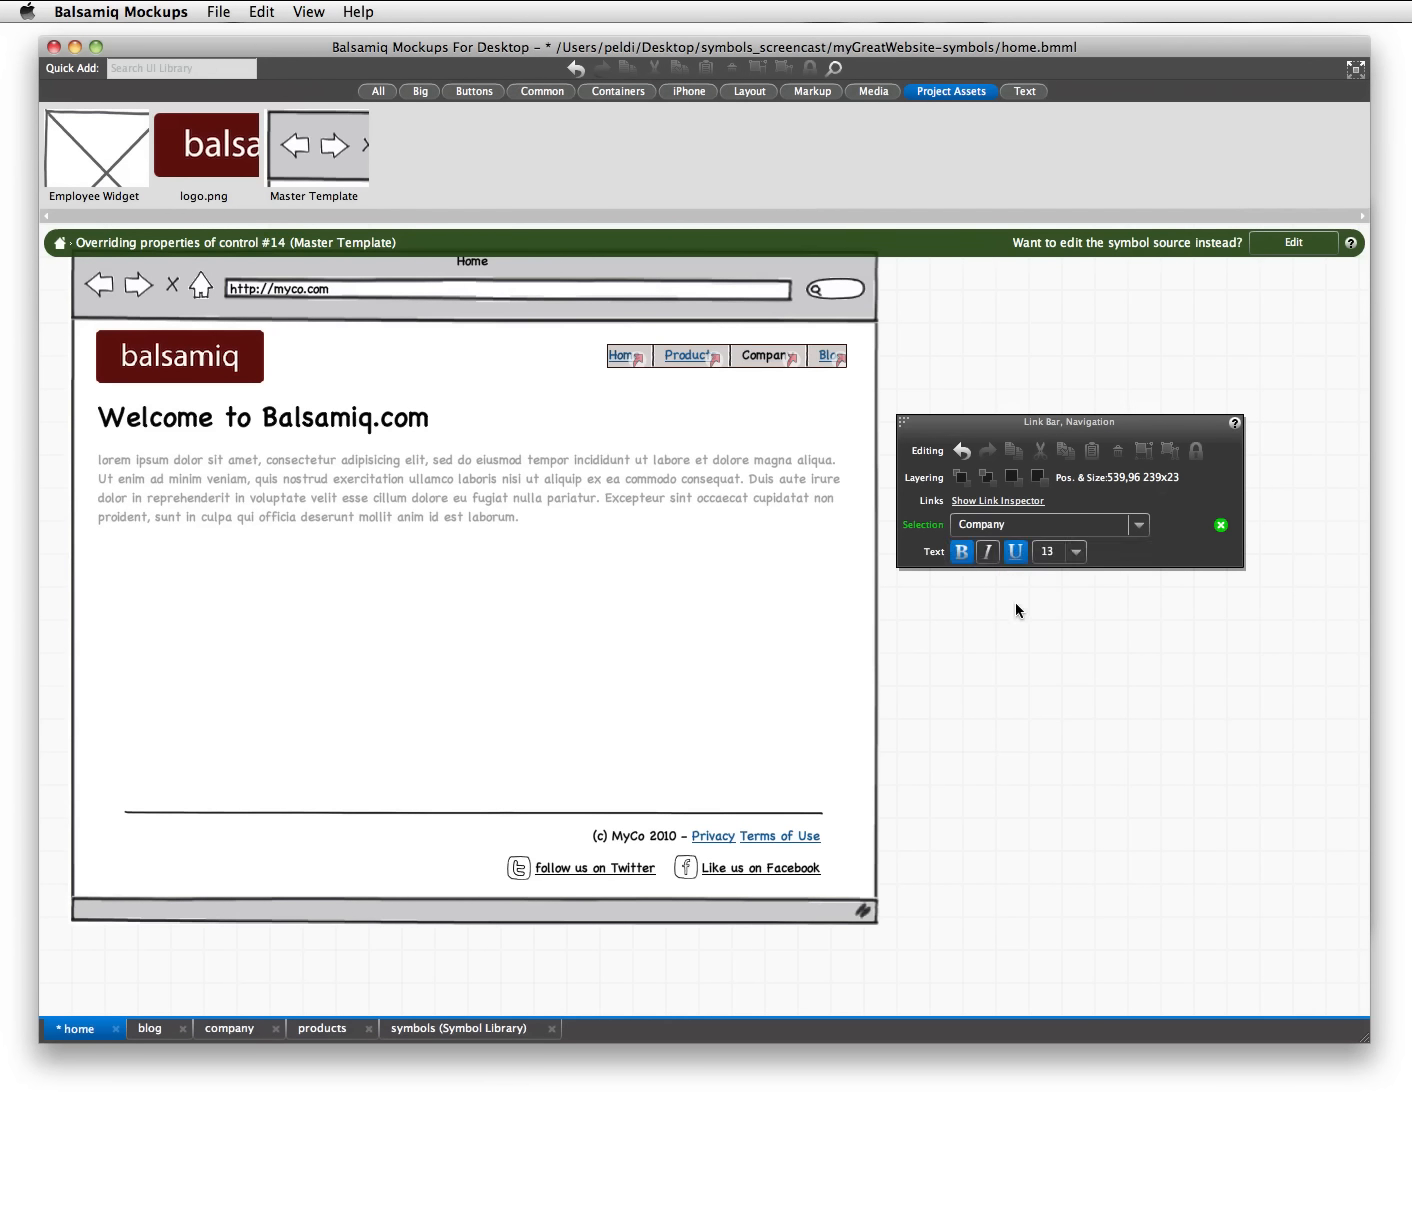
pyautogui.click(1068, 553)
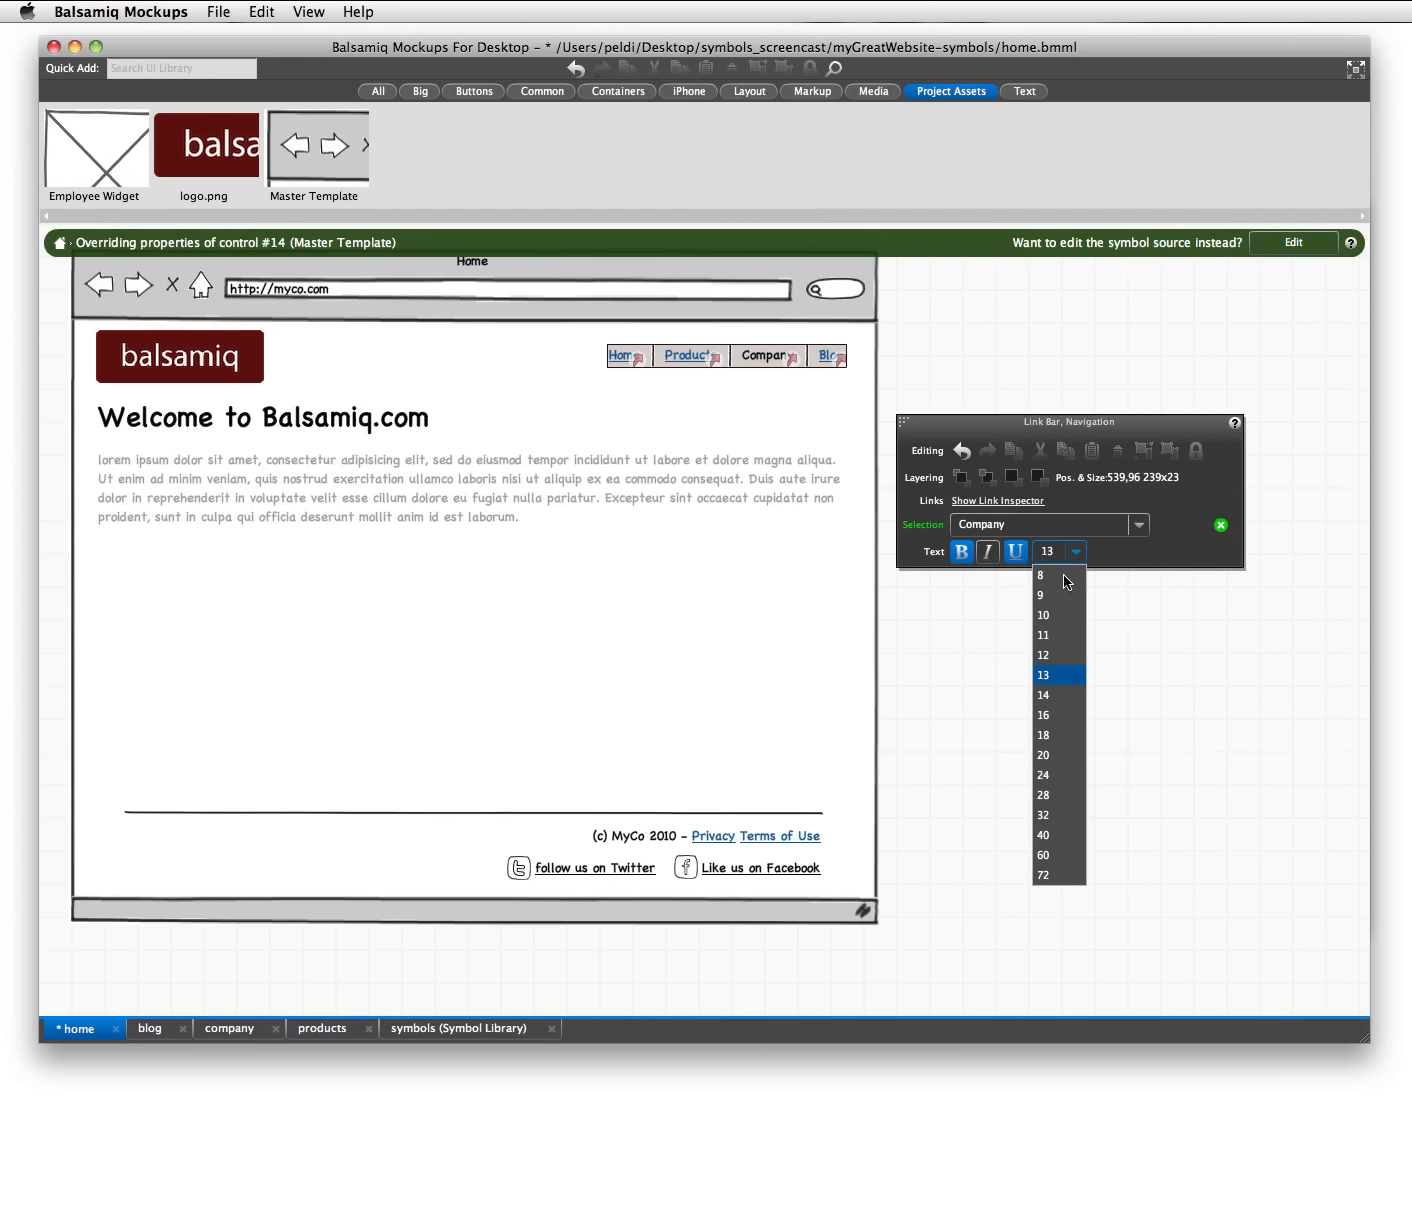
pyautogui.click(1060, 822)
# - Move the navigation link bar left to fit inside the browser window and make Home its selected item
pyautogui.moveTo(924, 370); pyautogui.dragTo(696, 370)
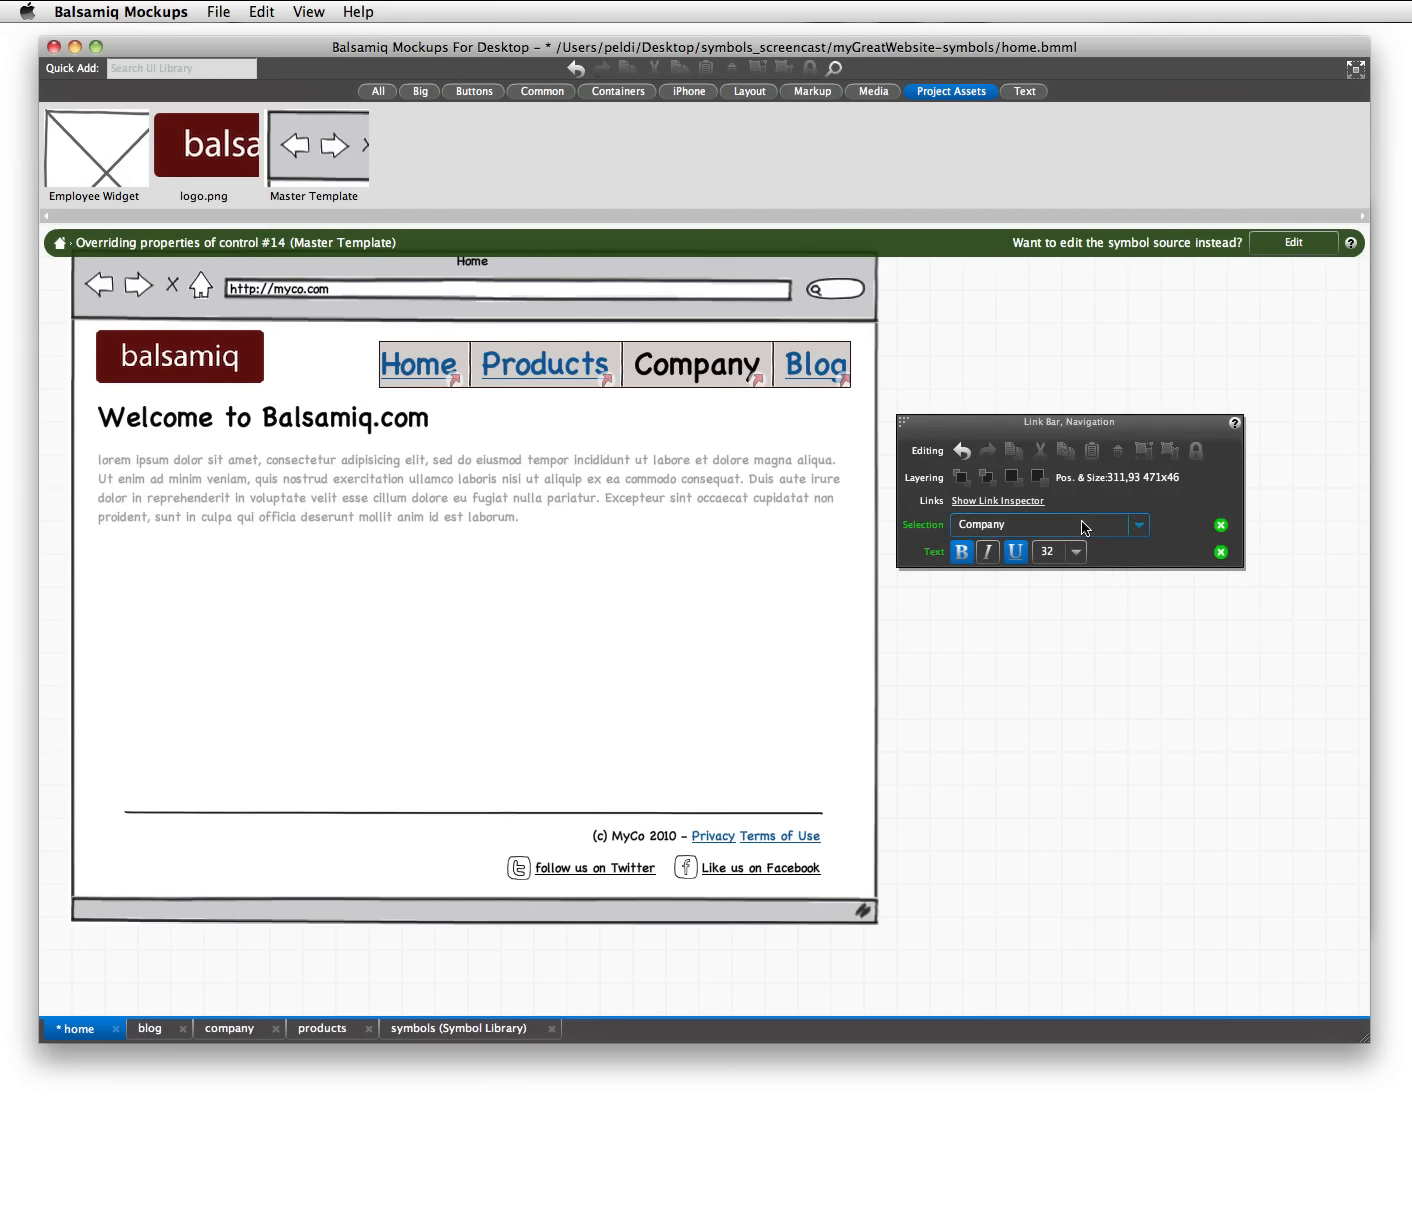
pyautogui.click(1040, 524)
pyautogui.click(1027, 569)
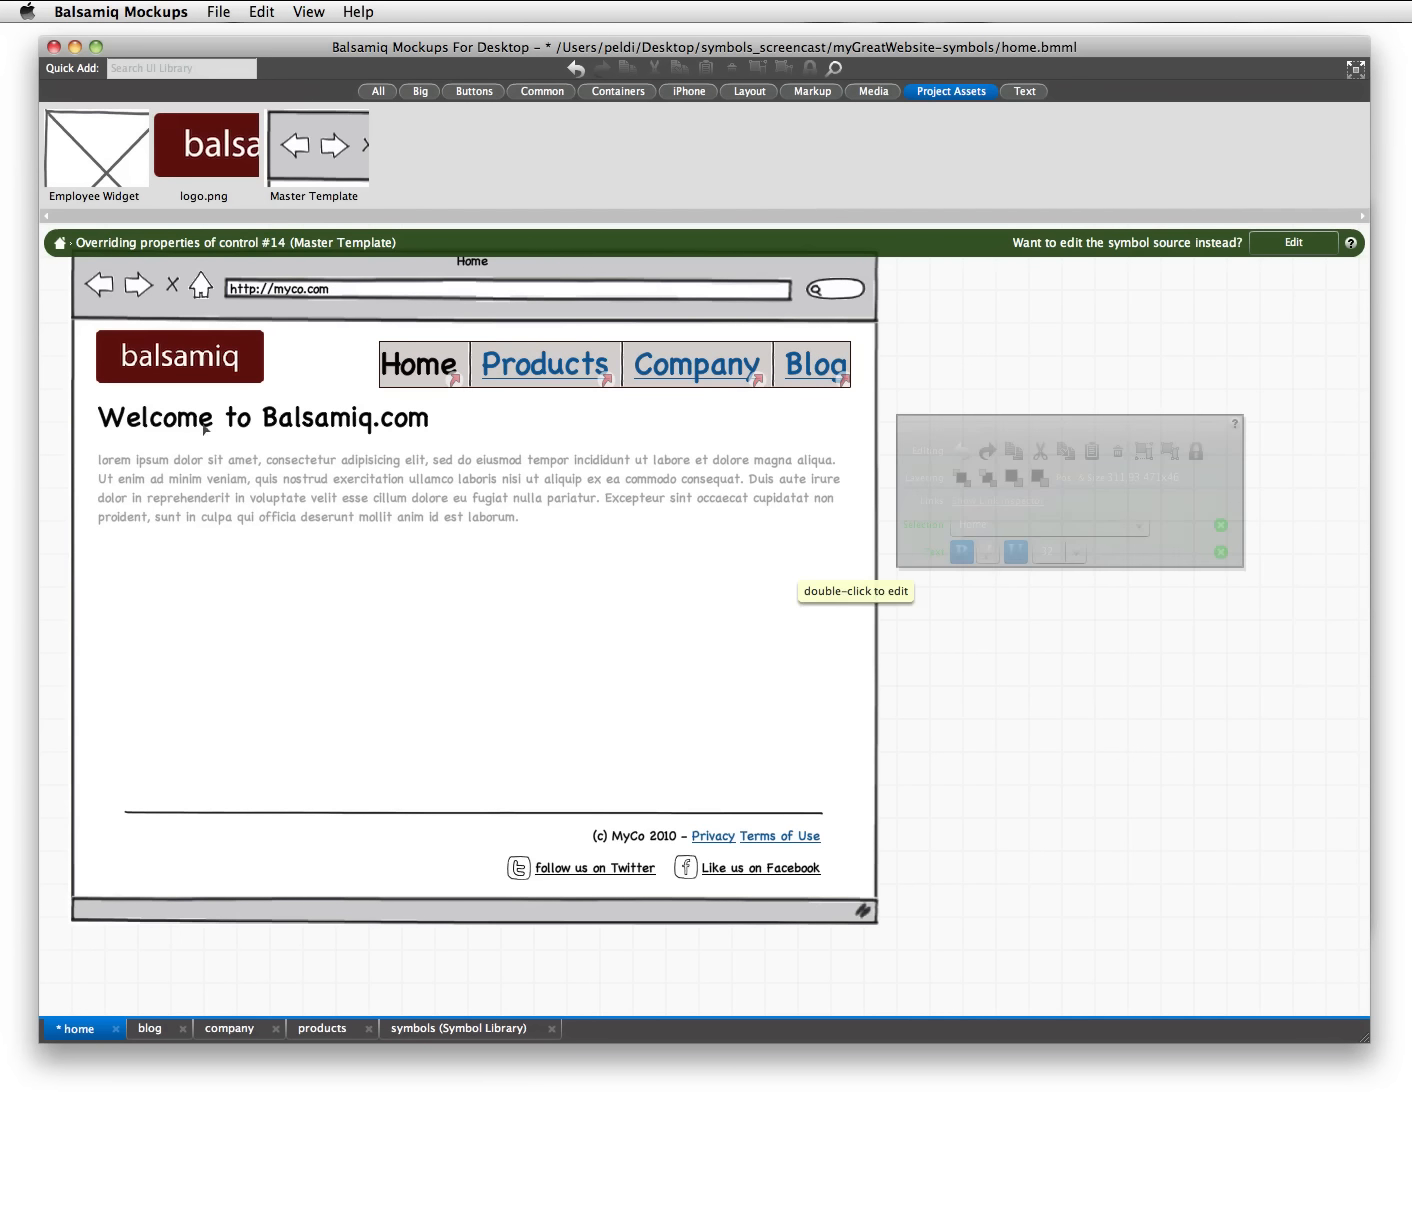
# - Override the "Welcome to Balsamiq.com" title's color with red, save the home mockup and leave override mode
pyautogui.click(265, 417)
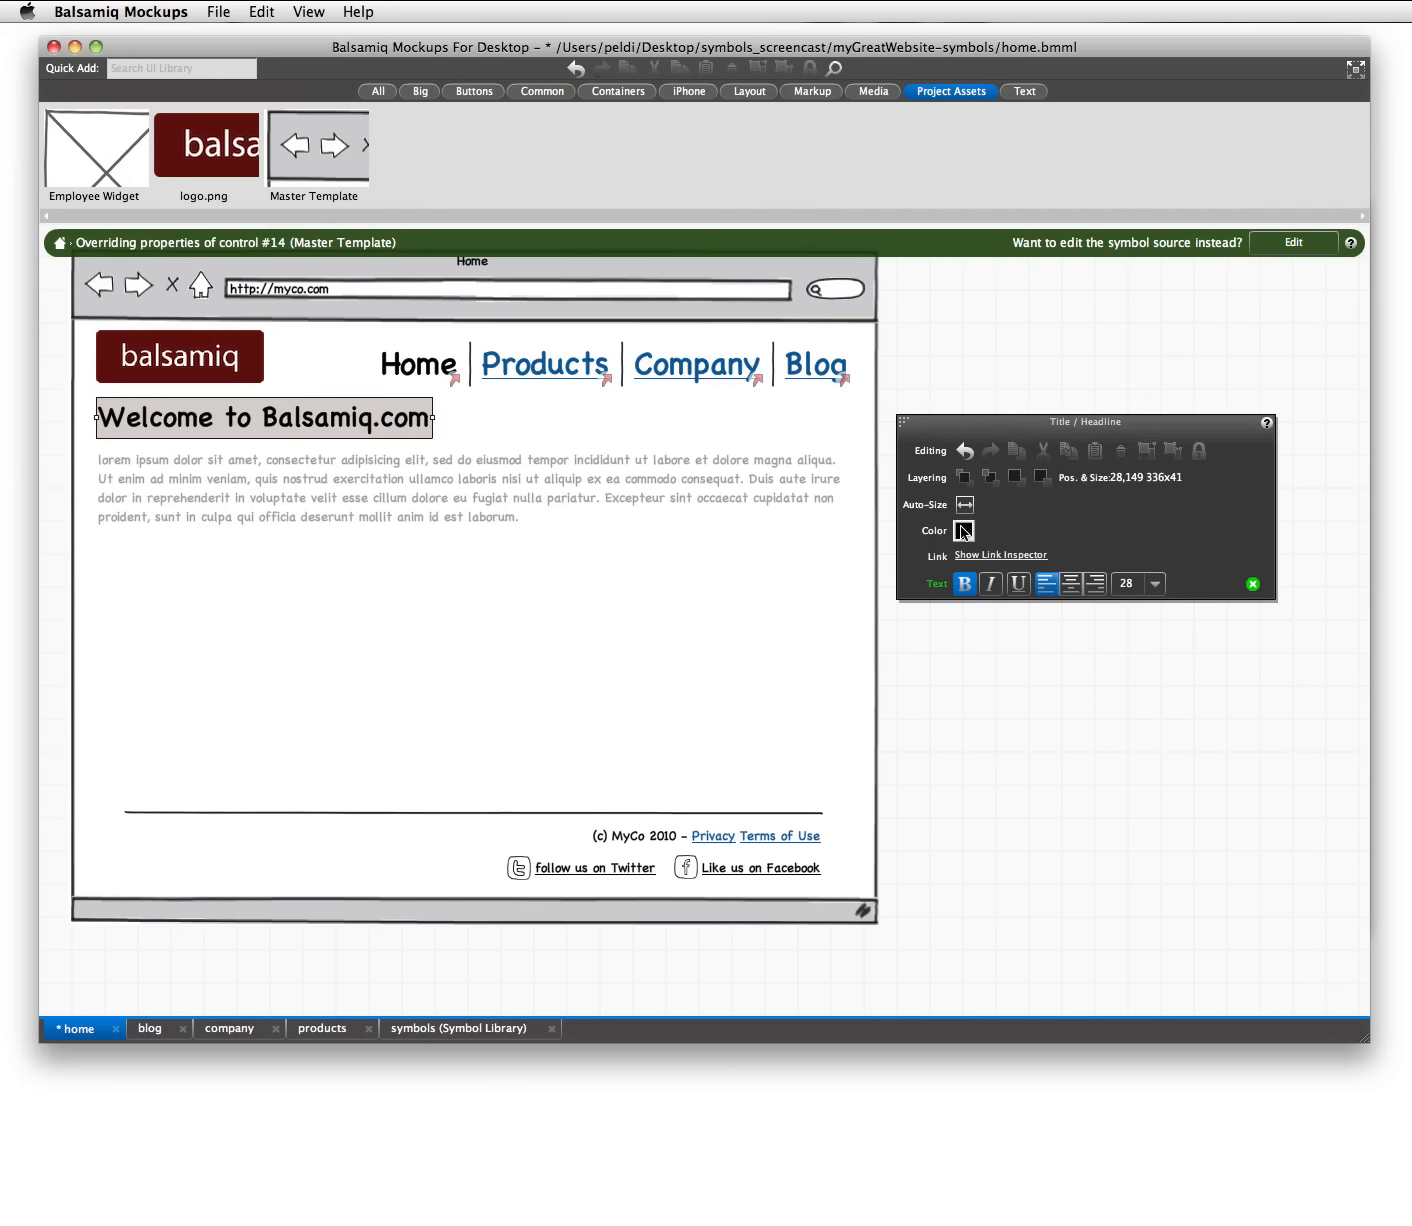
pyautogui.click(963, 530)
pyautogui.click(968, 582)
pyautogui.click(971, 711)
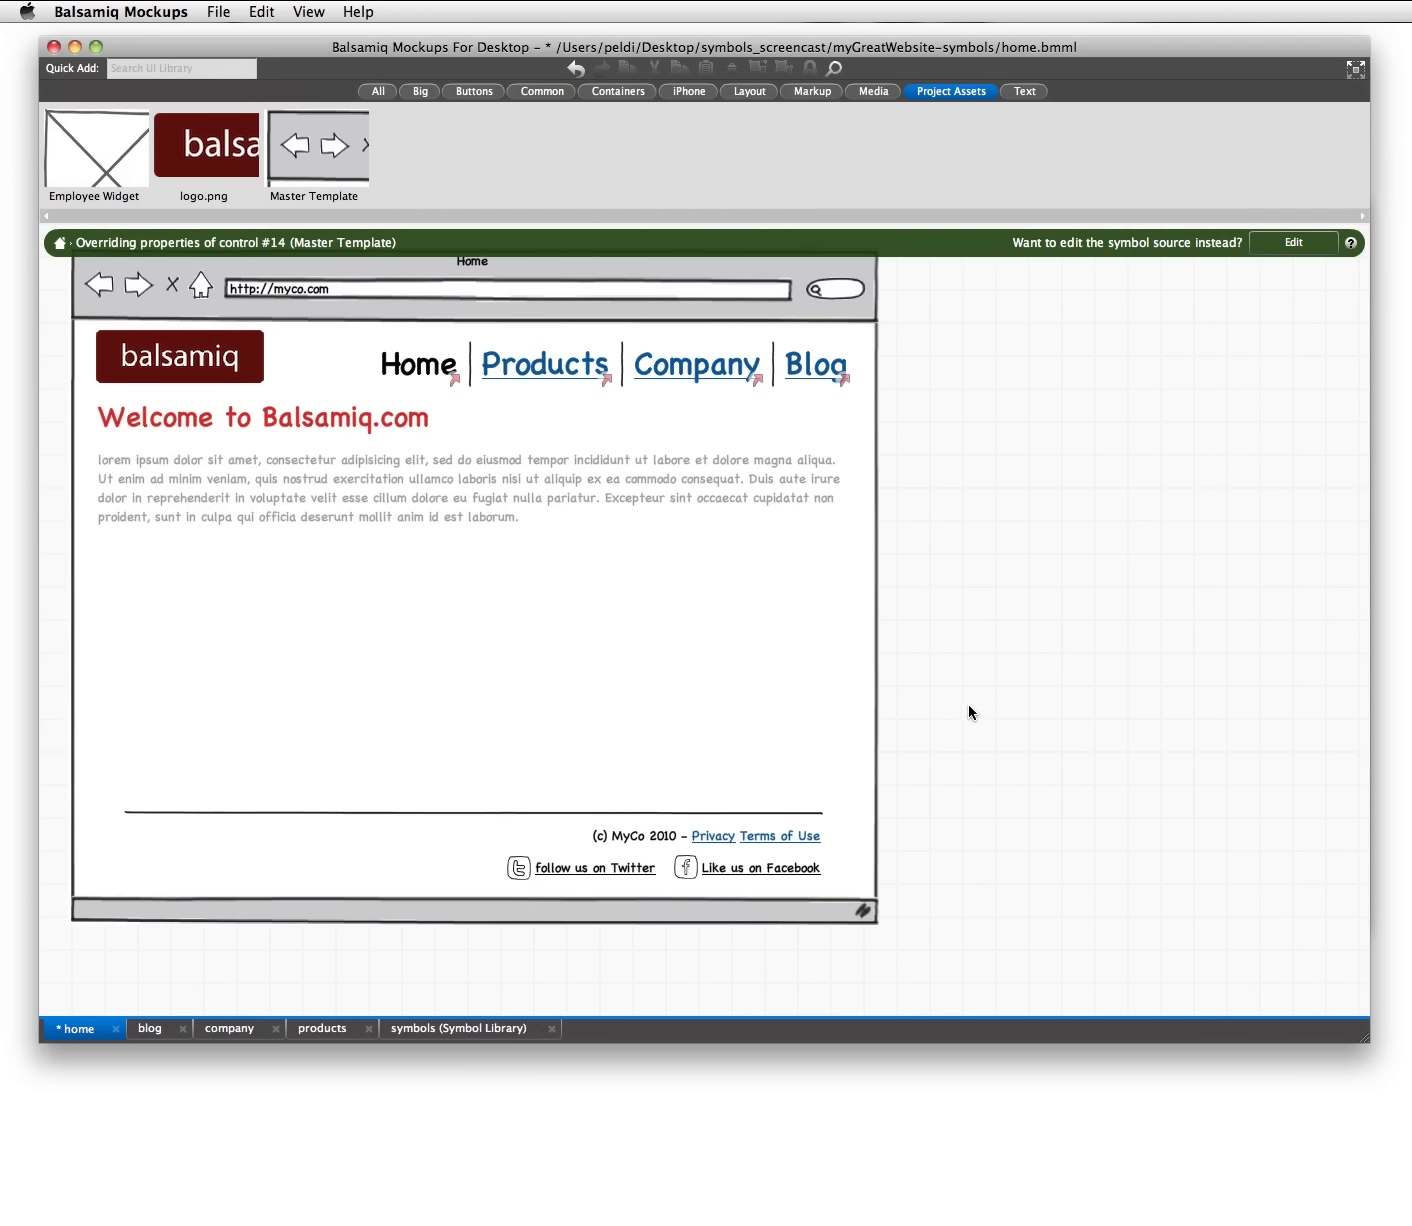
pyautogui.press('super+s')
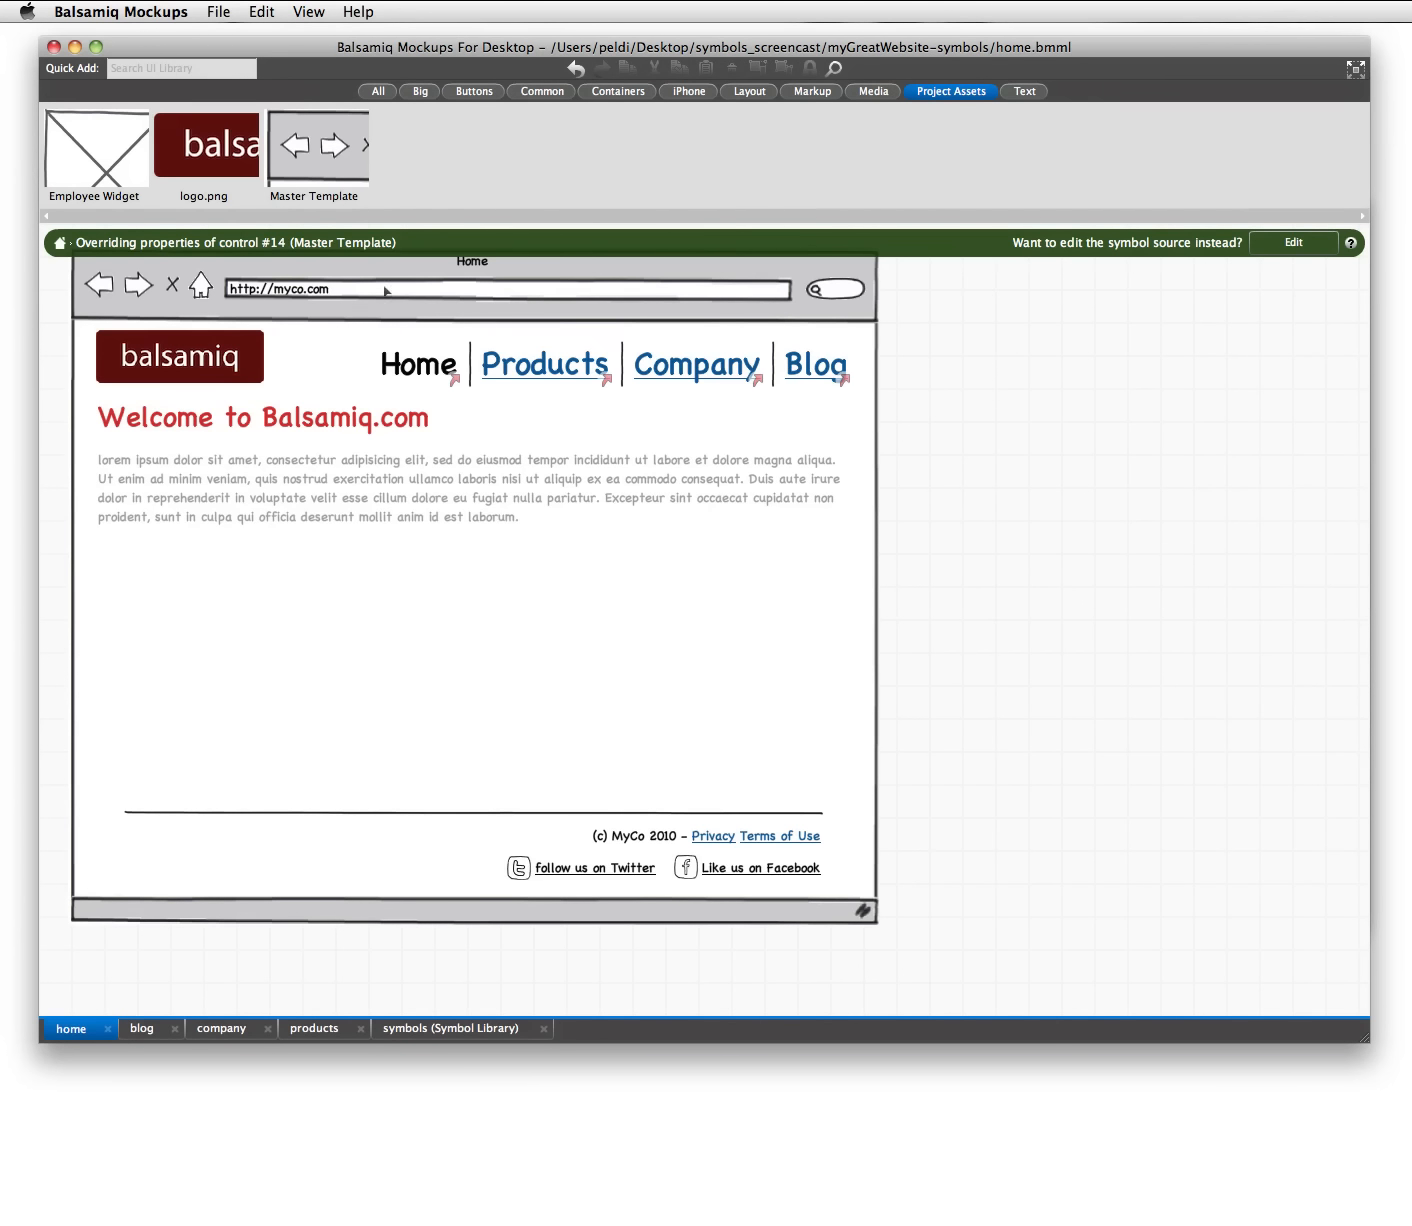
pyautogui.click(59, 250)
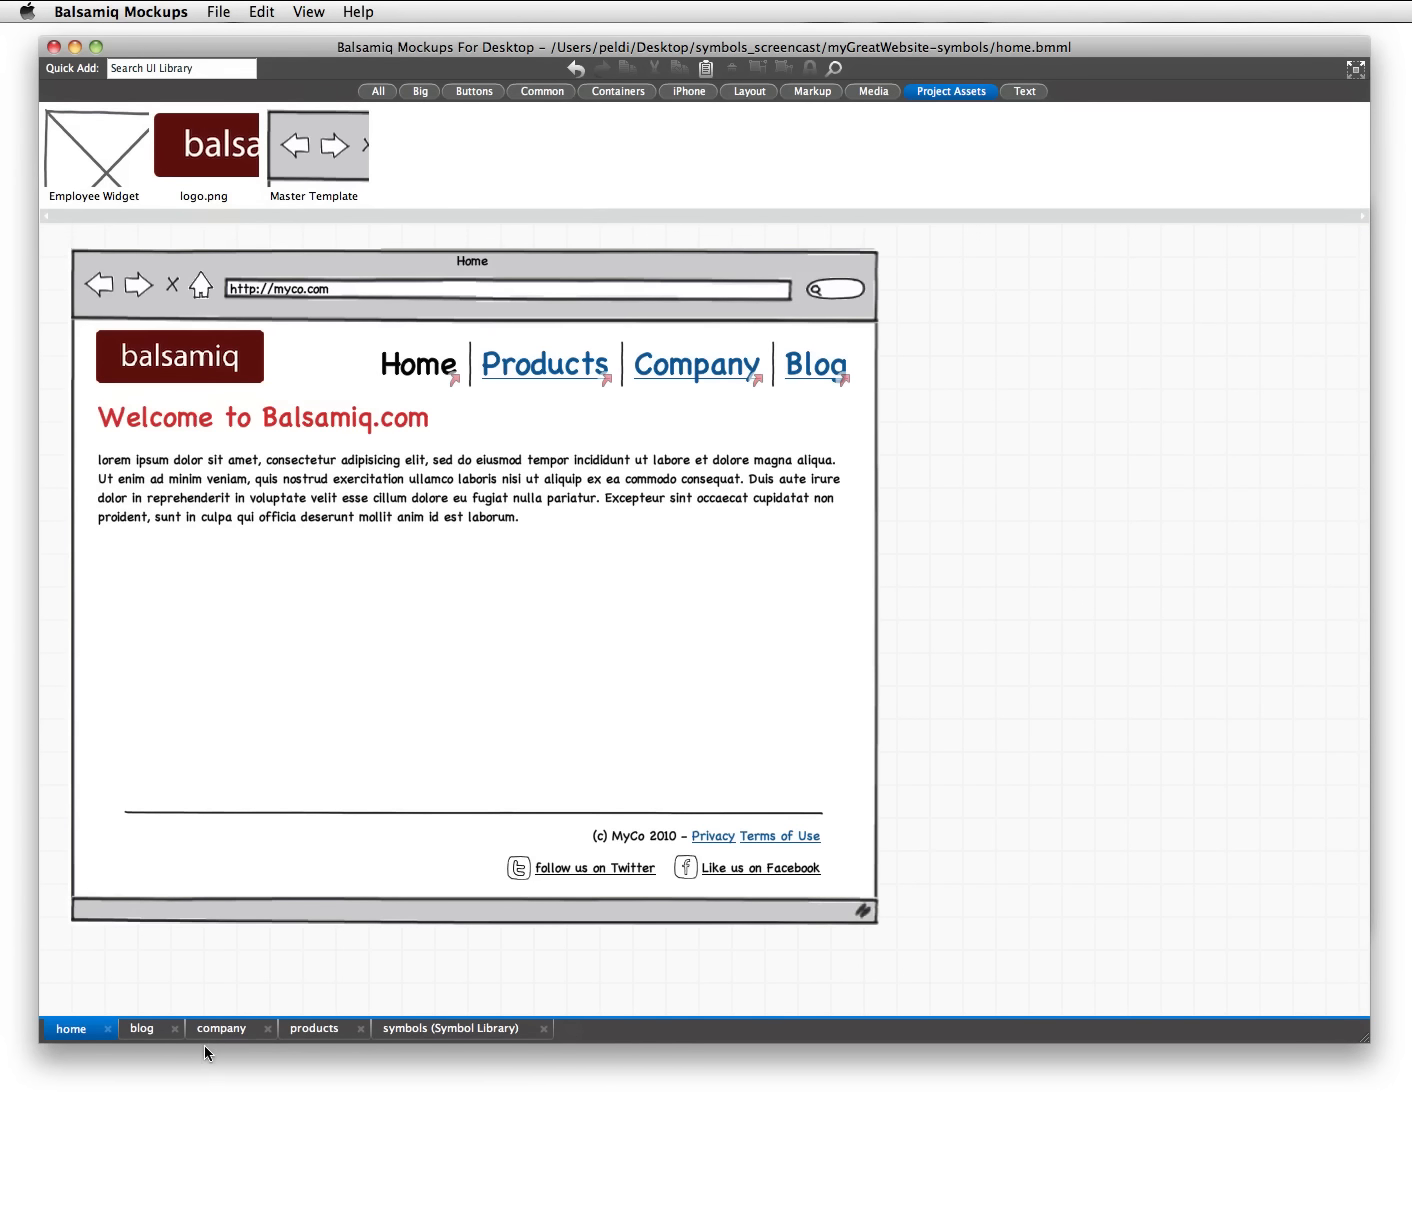
# - In the symbol library, add Support before Blog in the Master Template's navigation link bar, move the bar back inside the browser window and save
pyautogui.click(478, 1033)
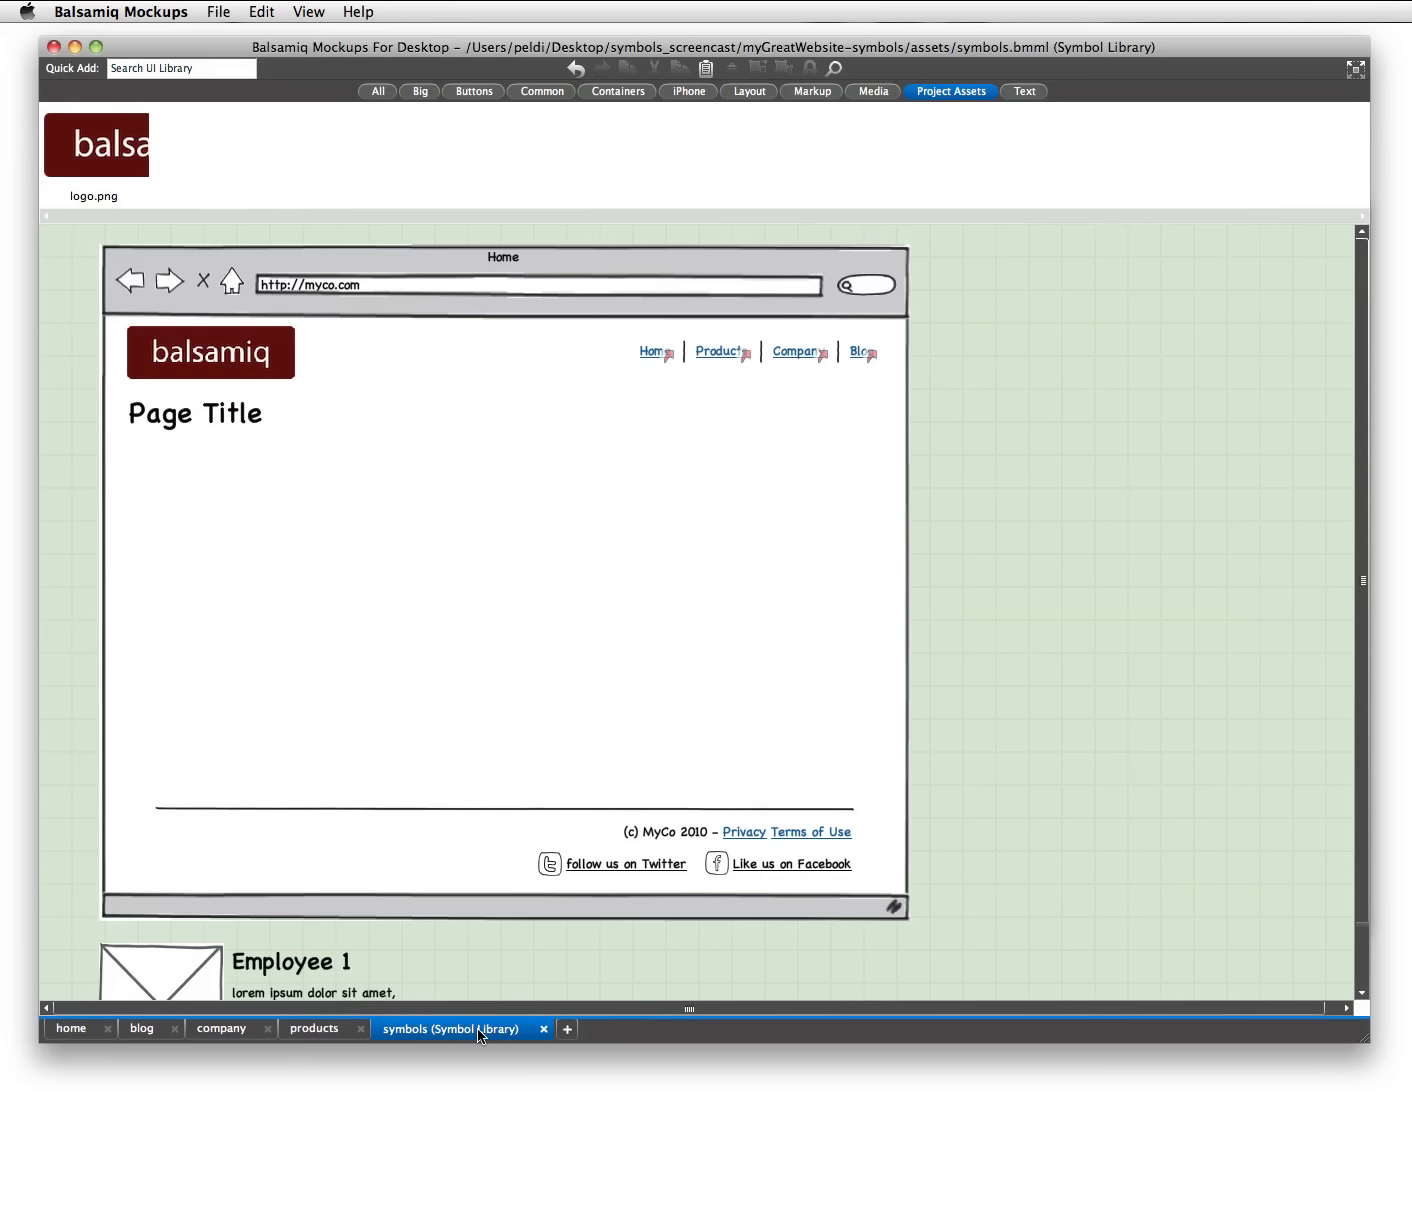
pyautogui.doubleClick(733, 355)
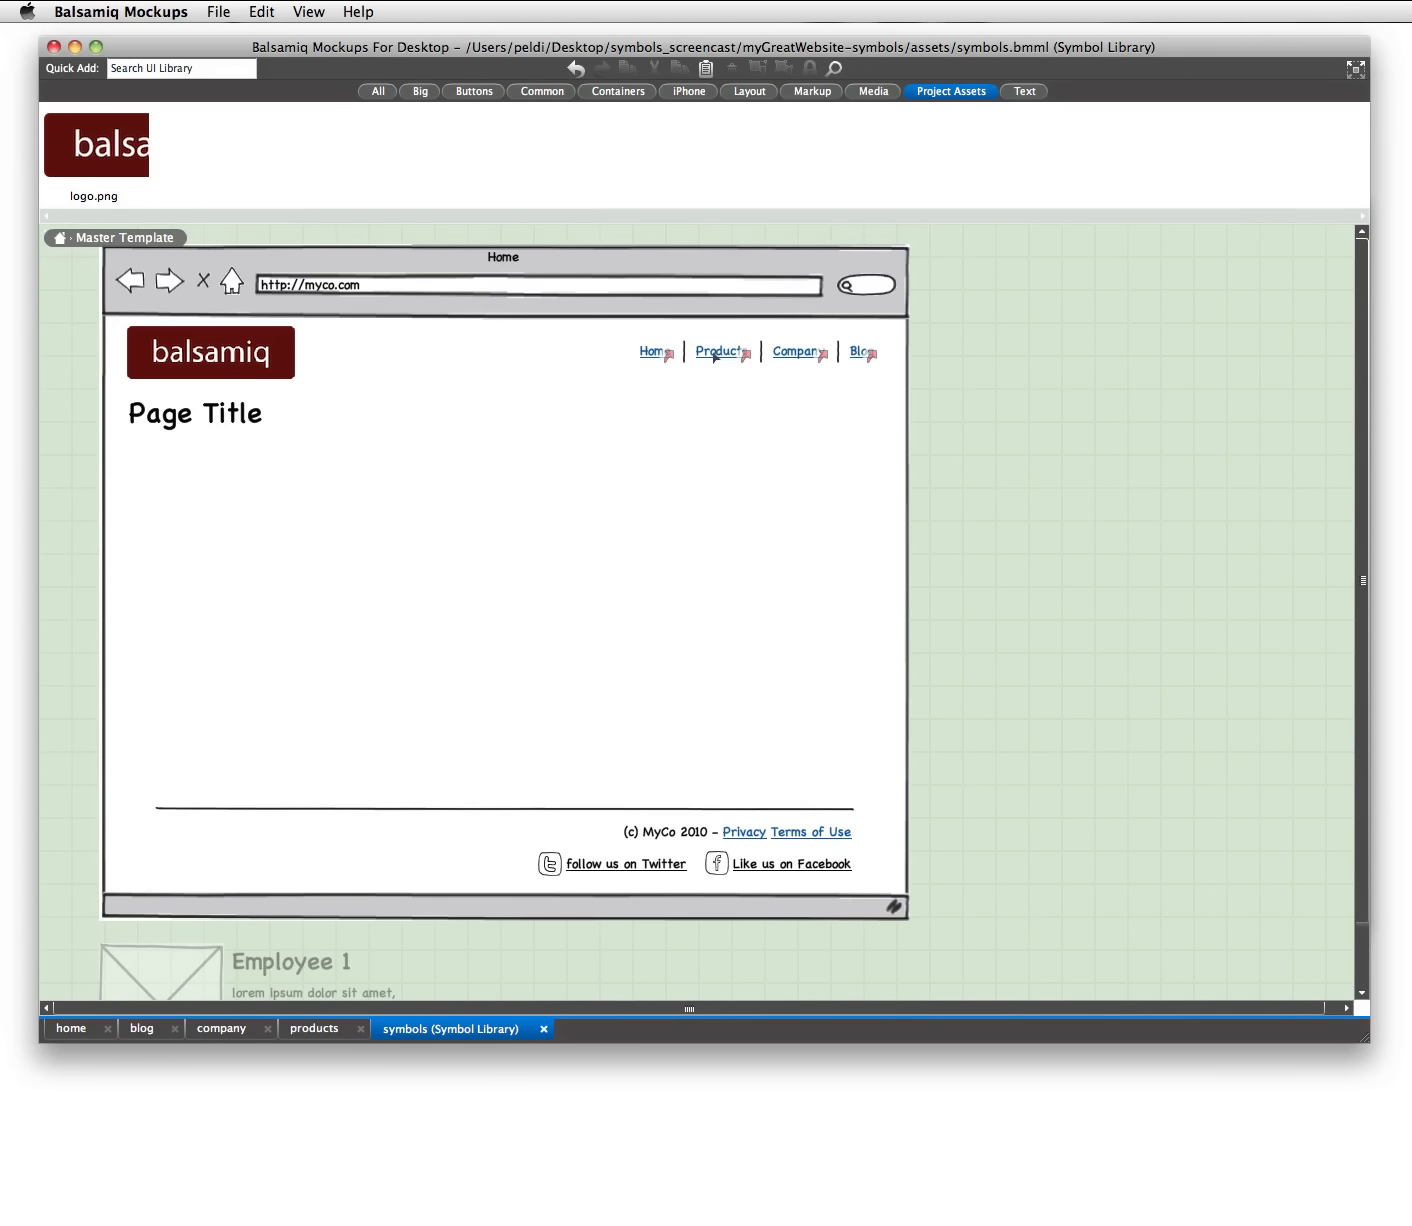
pyautogui.doubleClick(716, 355)
pyautogui.click(806, 356)
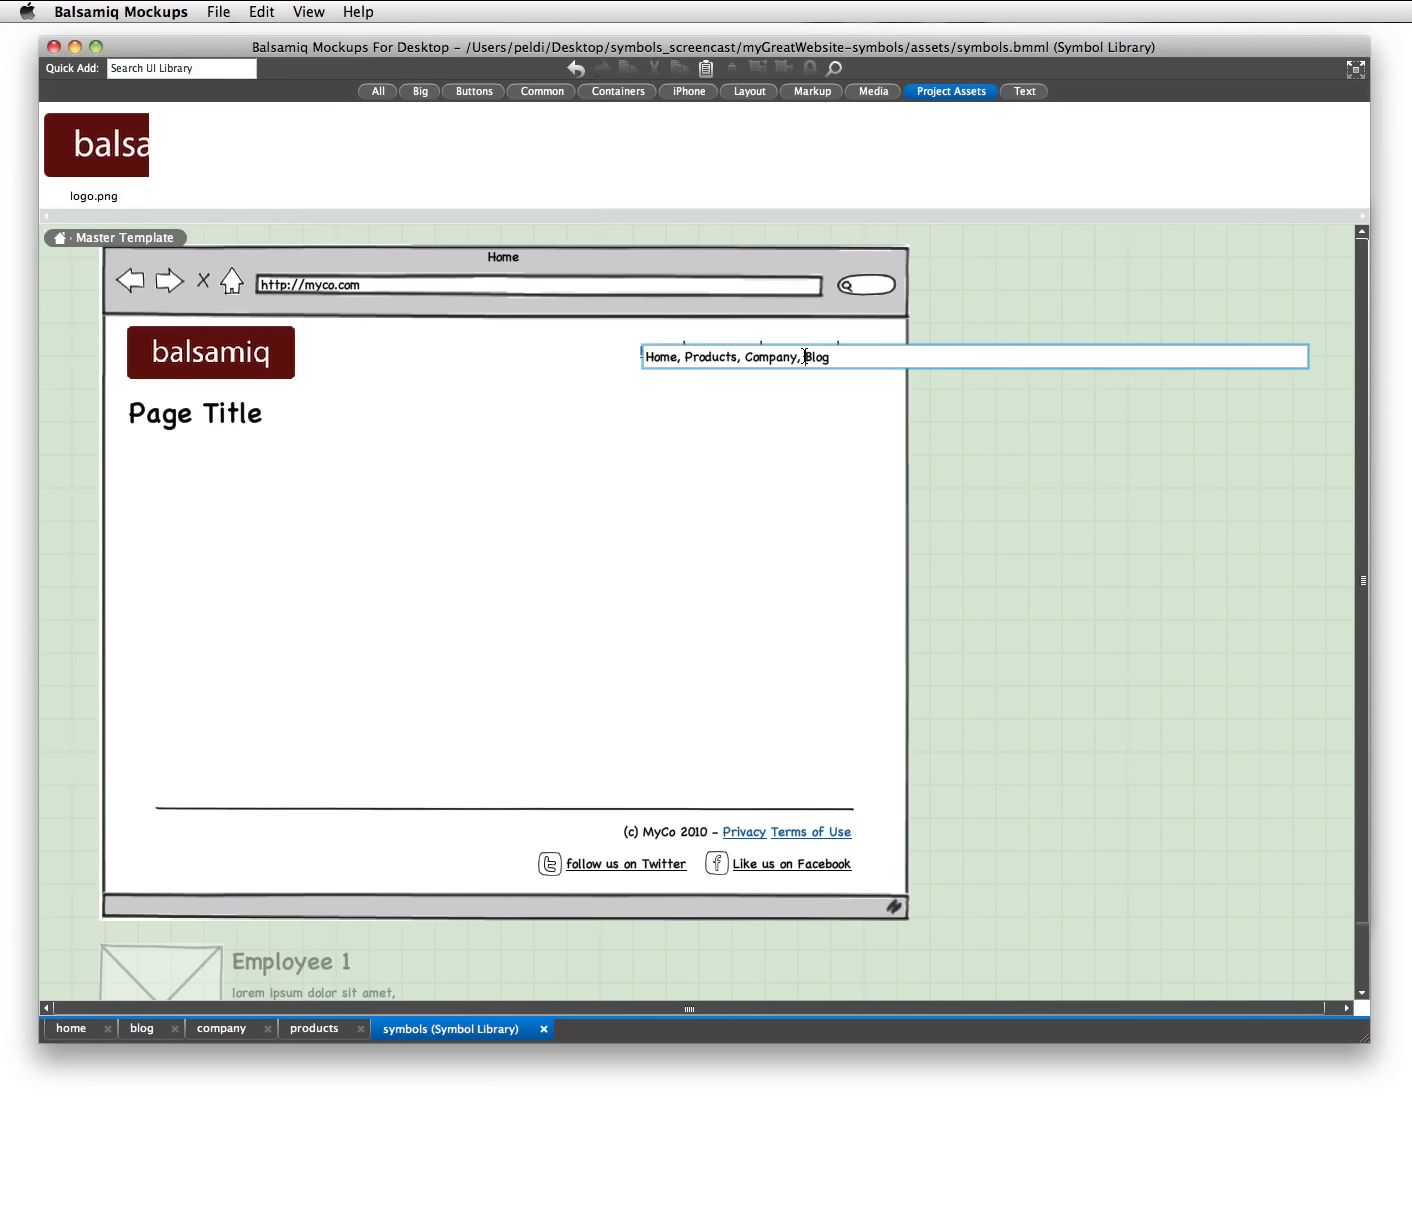
pyautogui.write('Support,')
pyautogui.click(1030, 299)
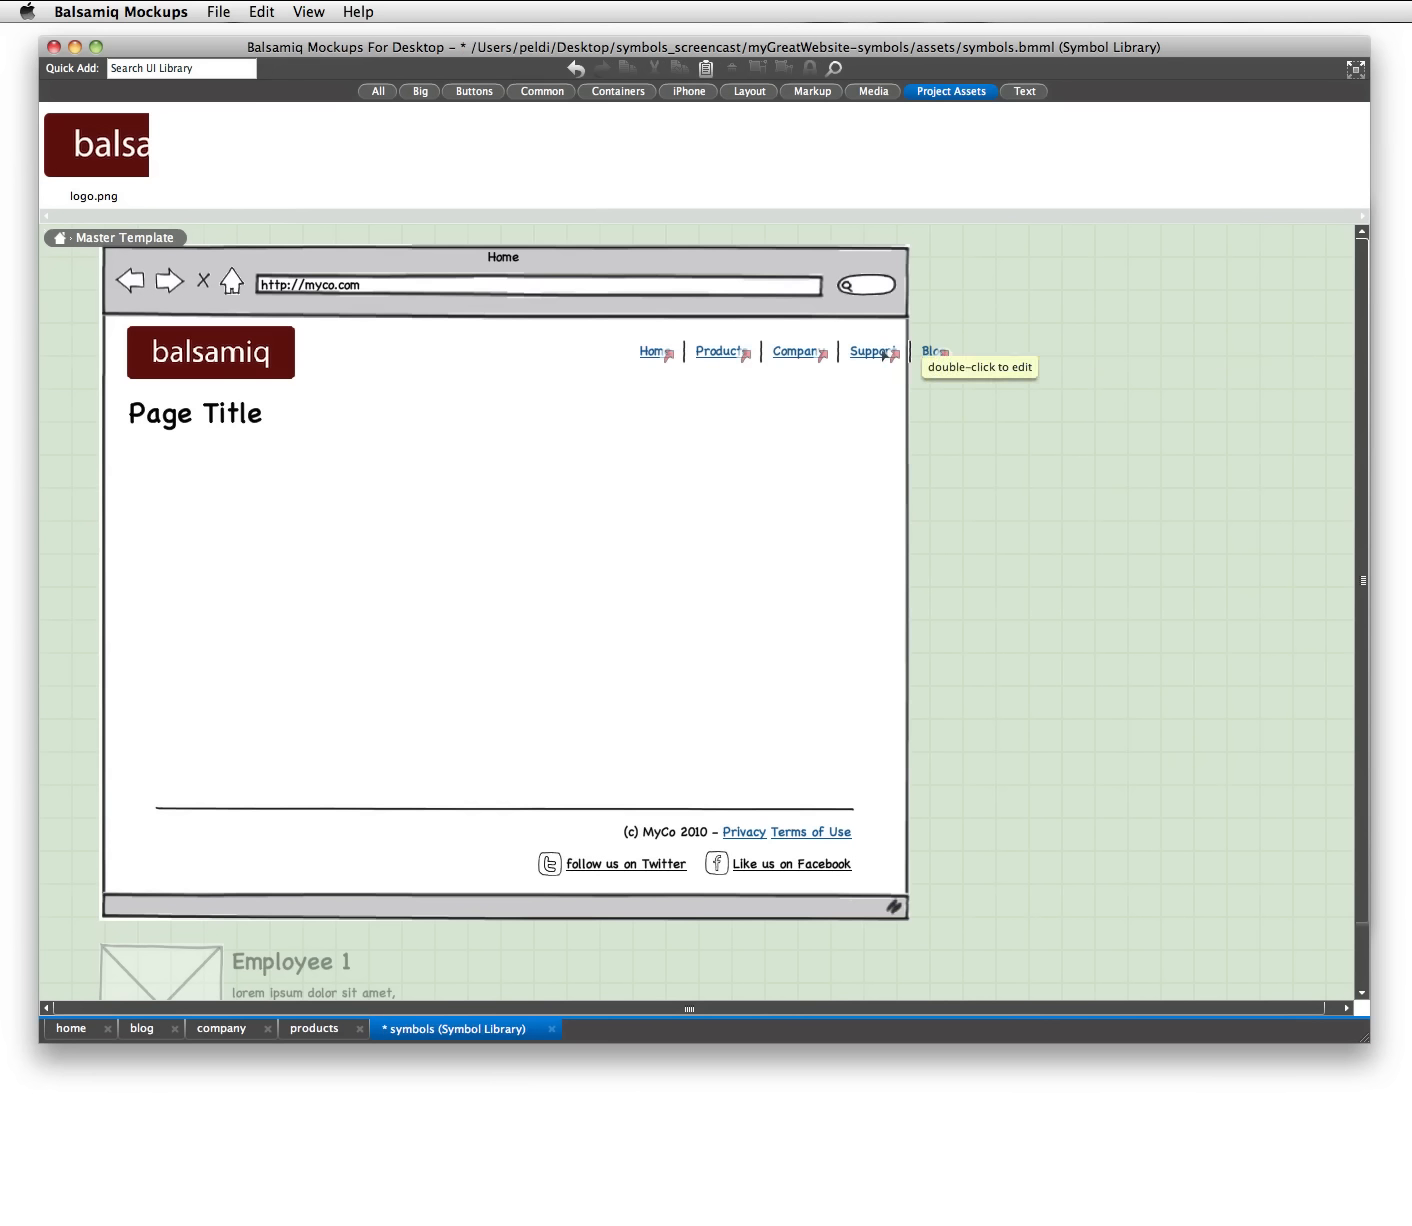
pyautogui.click(840, 356)
pyautogui.press('super+s')
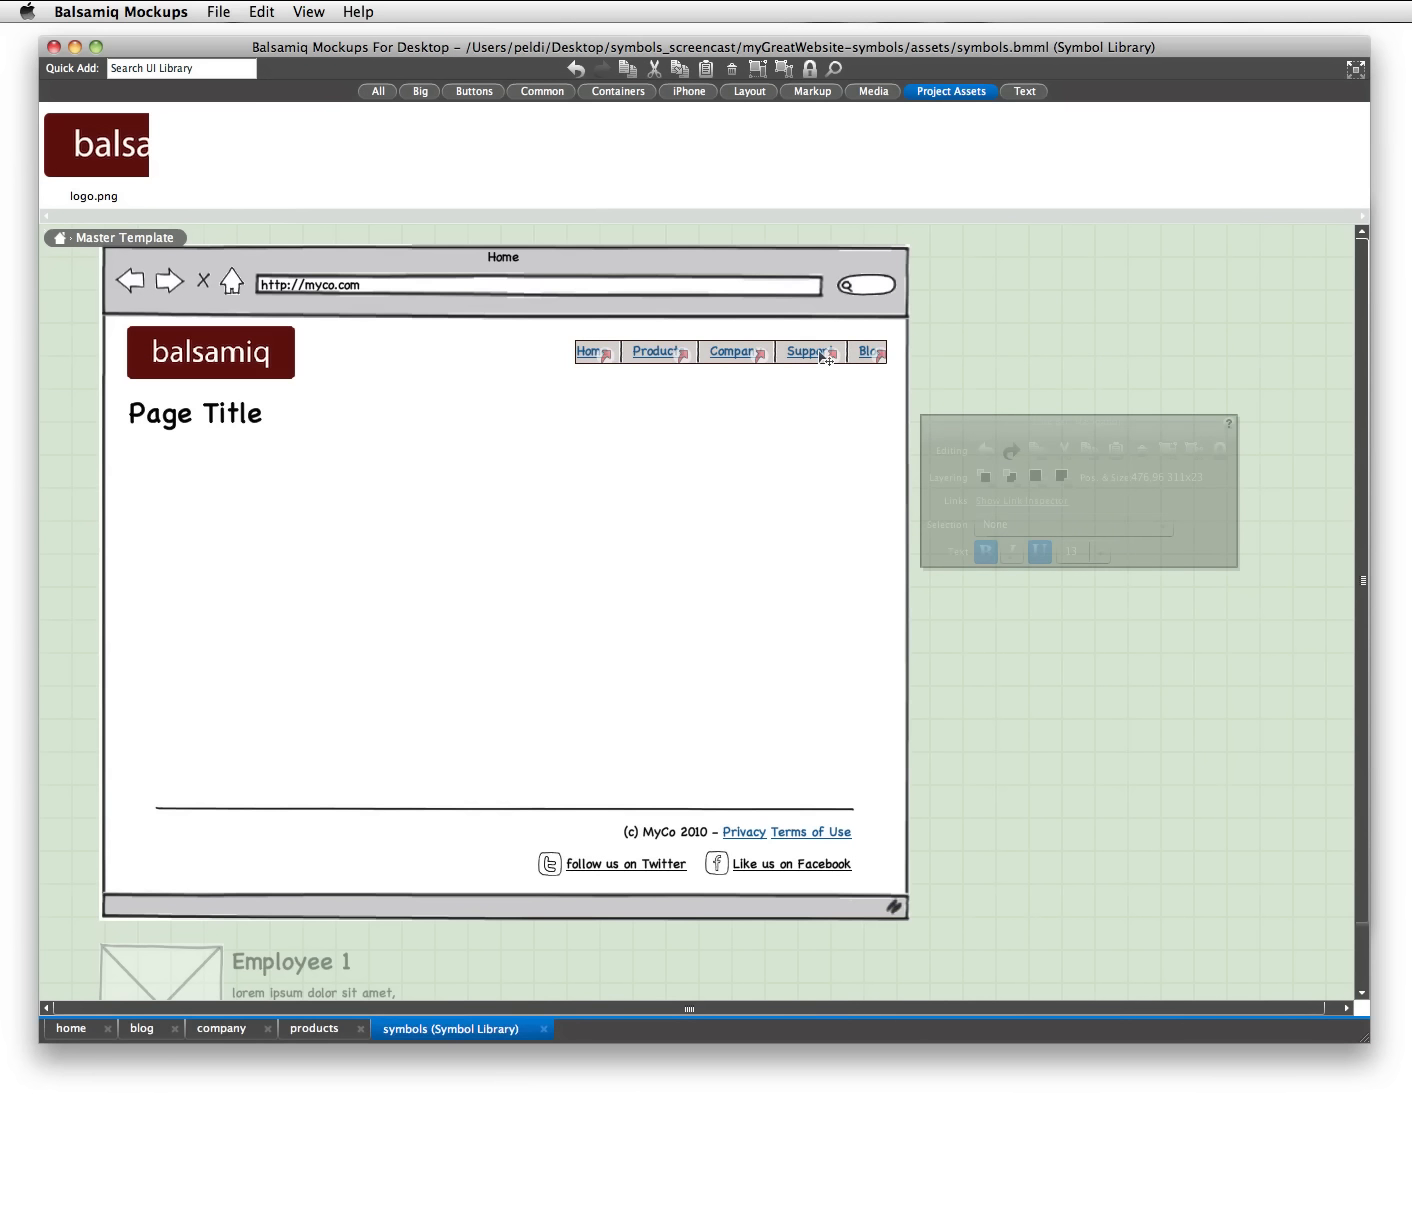
# - Compare the navigation link bars on the home and blog mockups, ending on the home mockup
pyautogui.click(71, 1028)
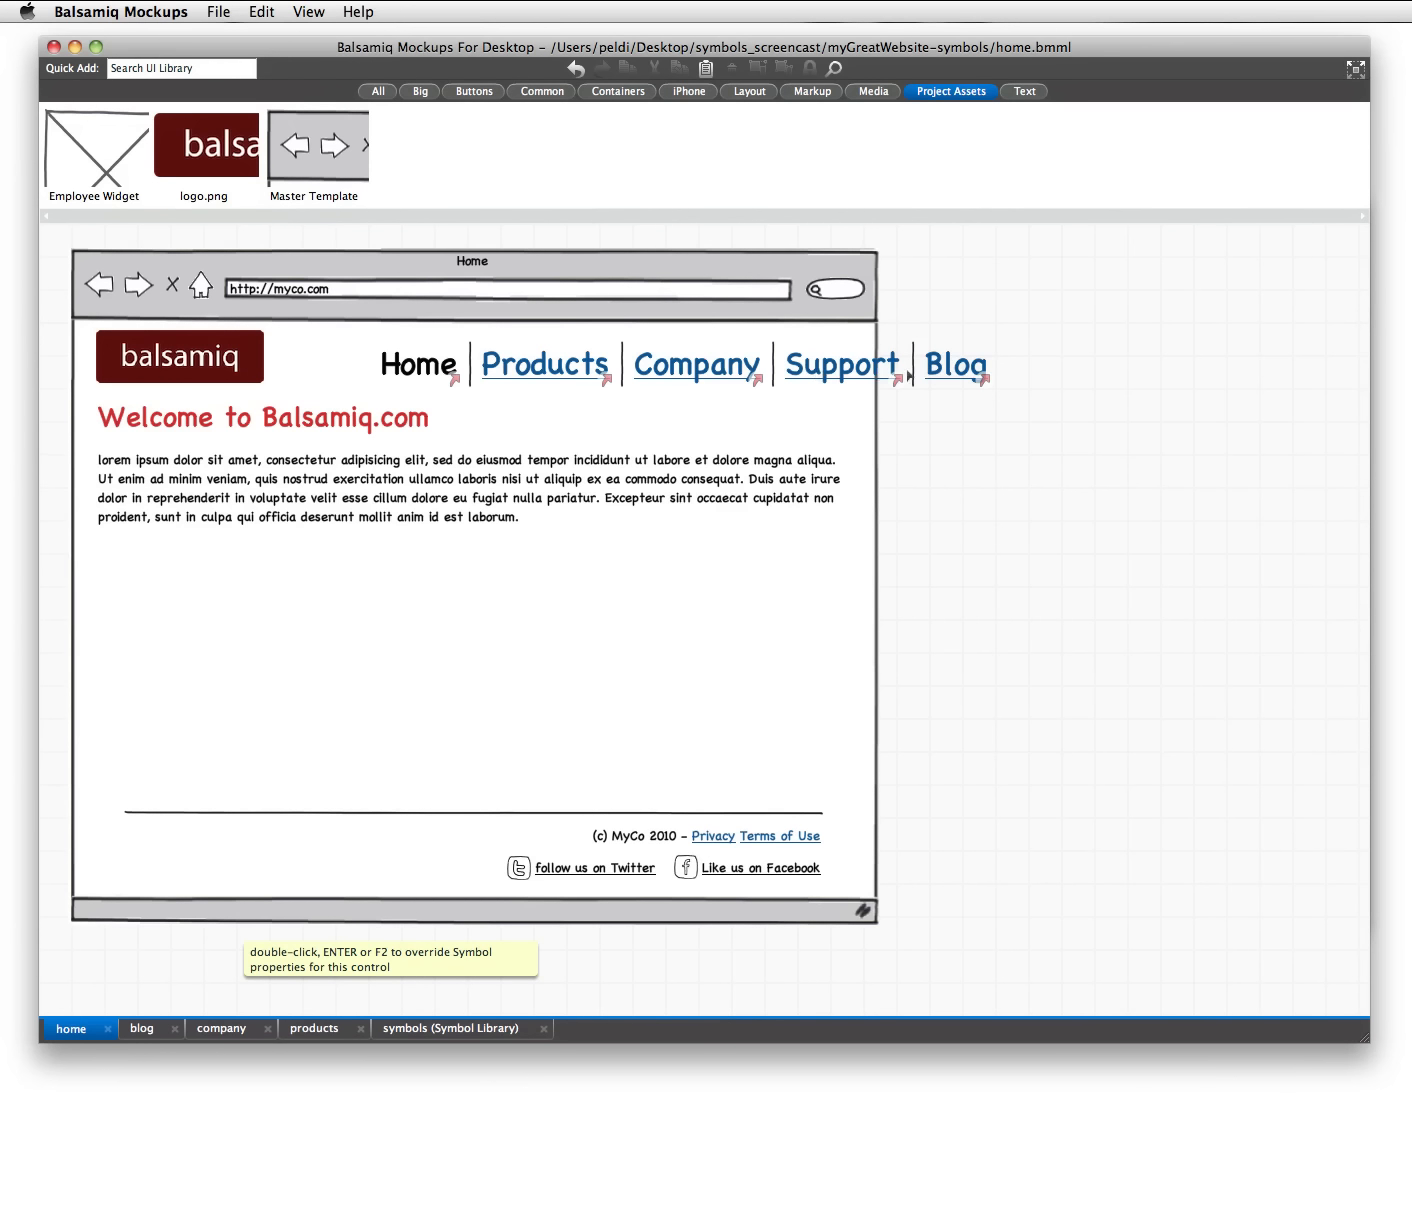
pyautogui.click(133, 1029)
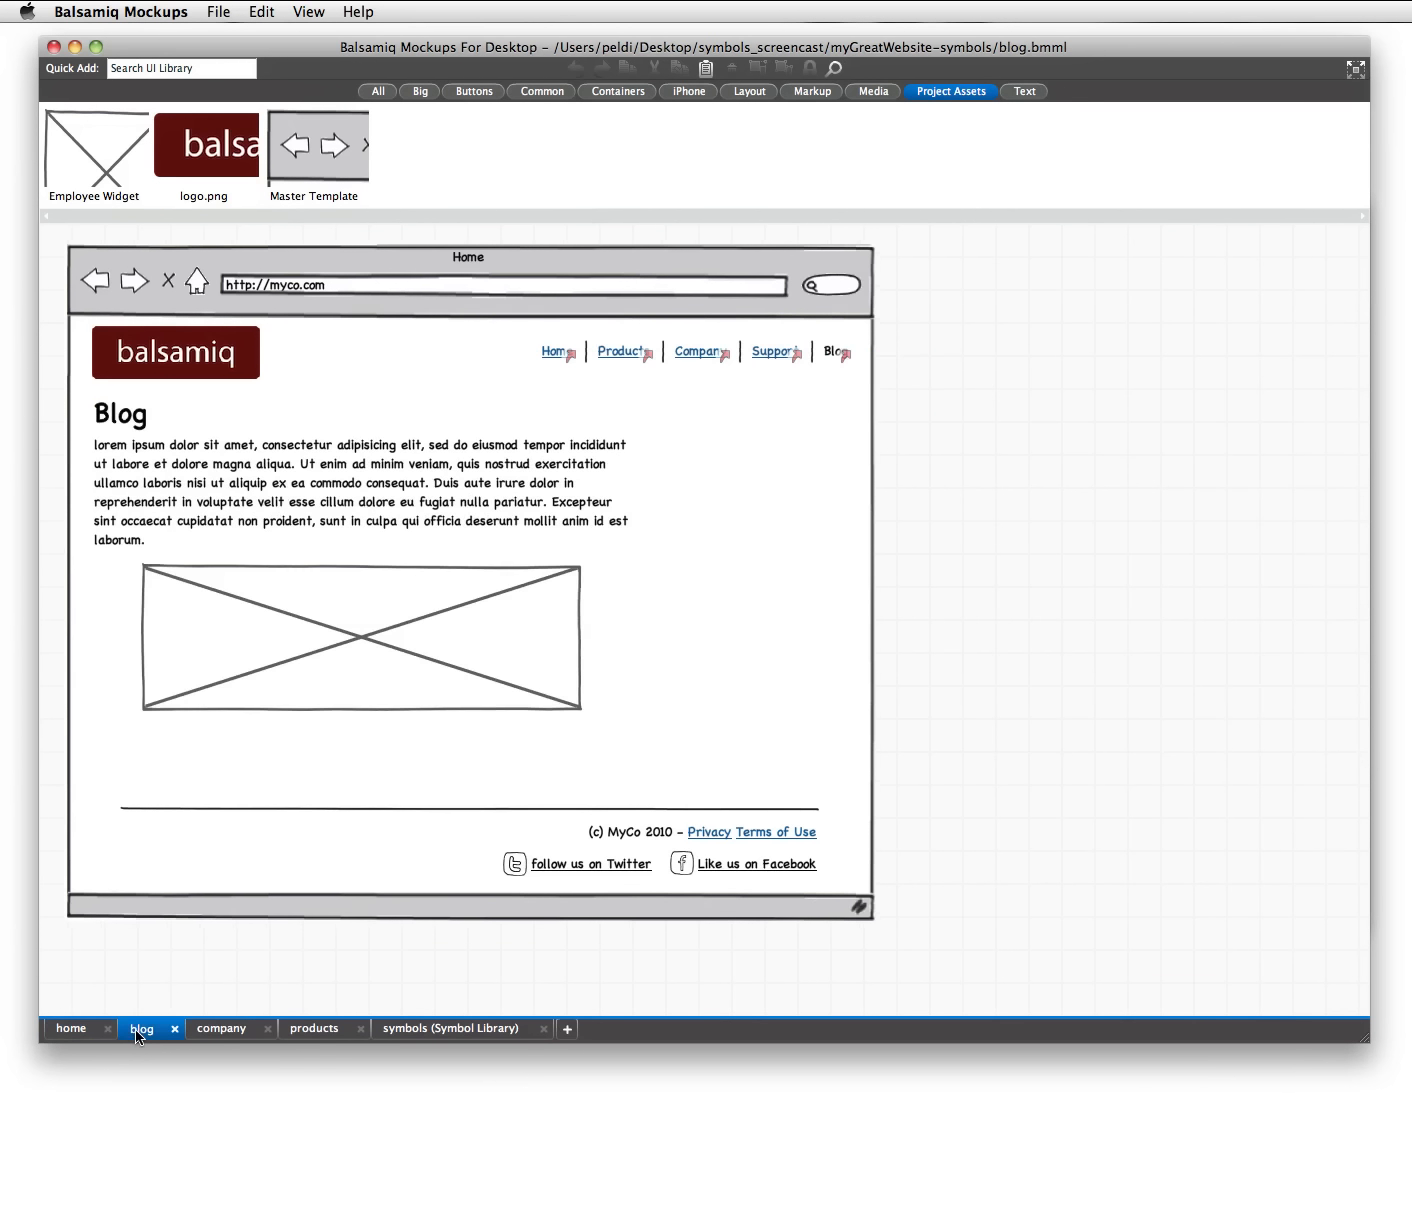
pyautogui.click(77, 1029)
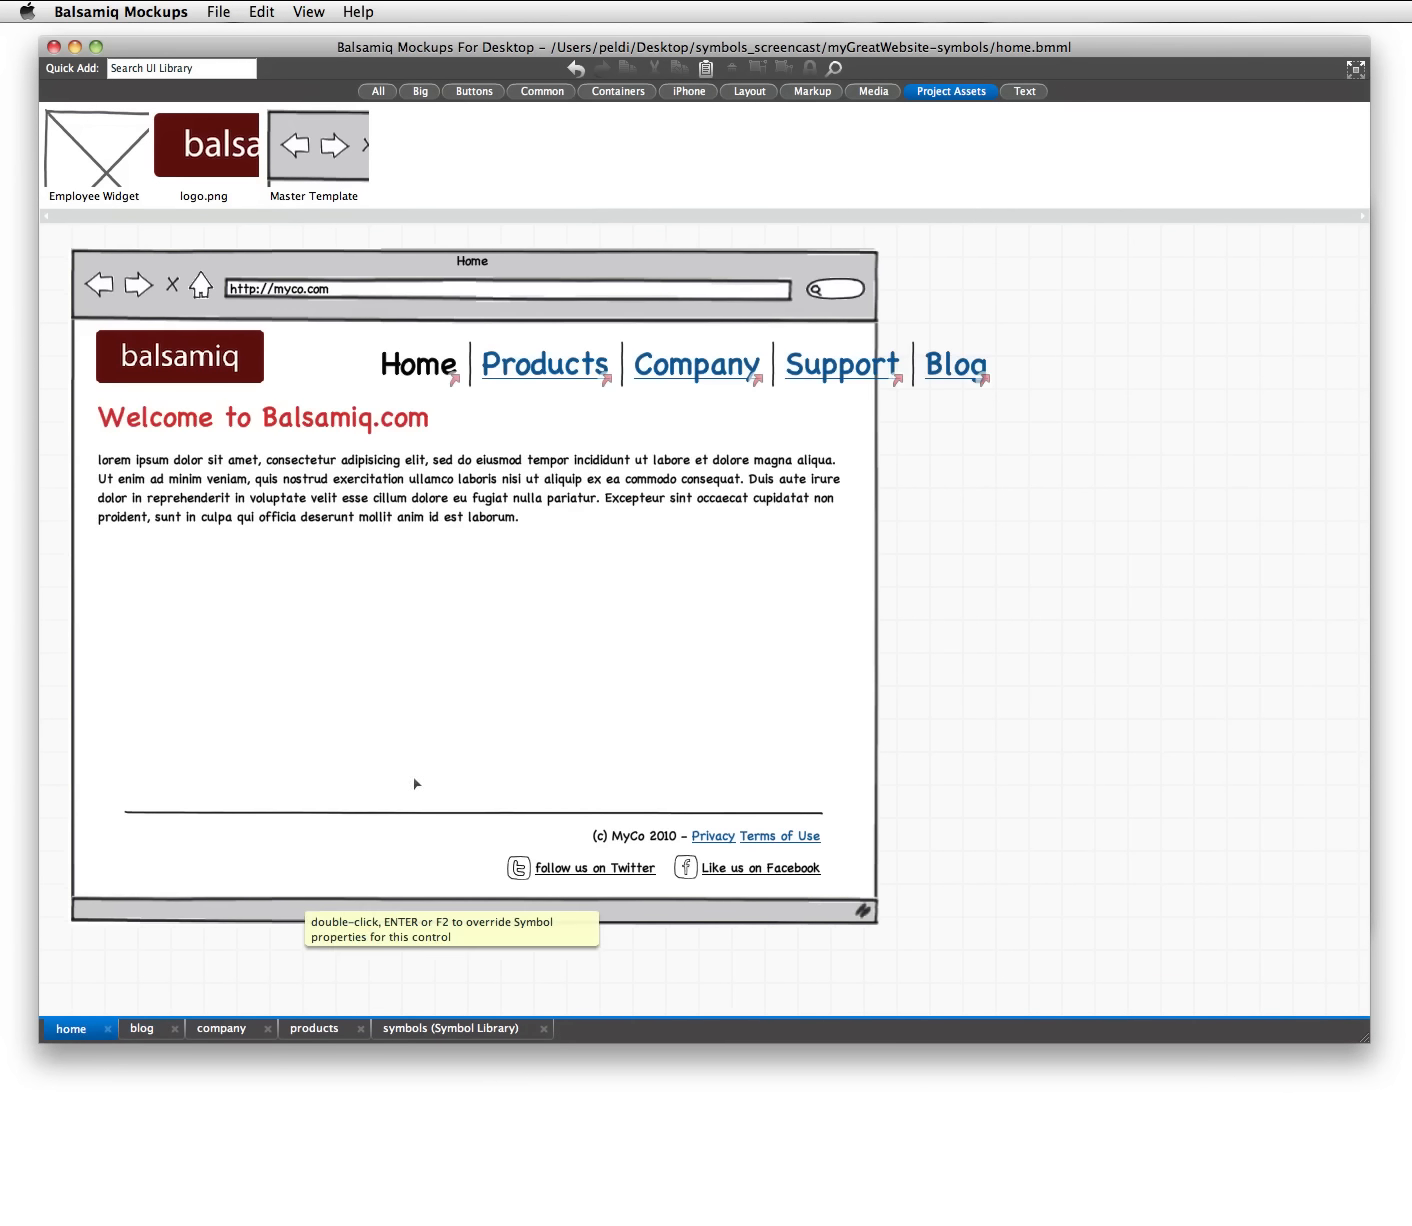
# - In home's Master Template instance, remove the navigation link bar's text size override and realign the bar near the browser window's right edge
pyautogui.doubleClick(686, 360)
pyautogui.moveTo(720, 375); pyautogui.dragTo(600, 369)
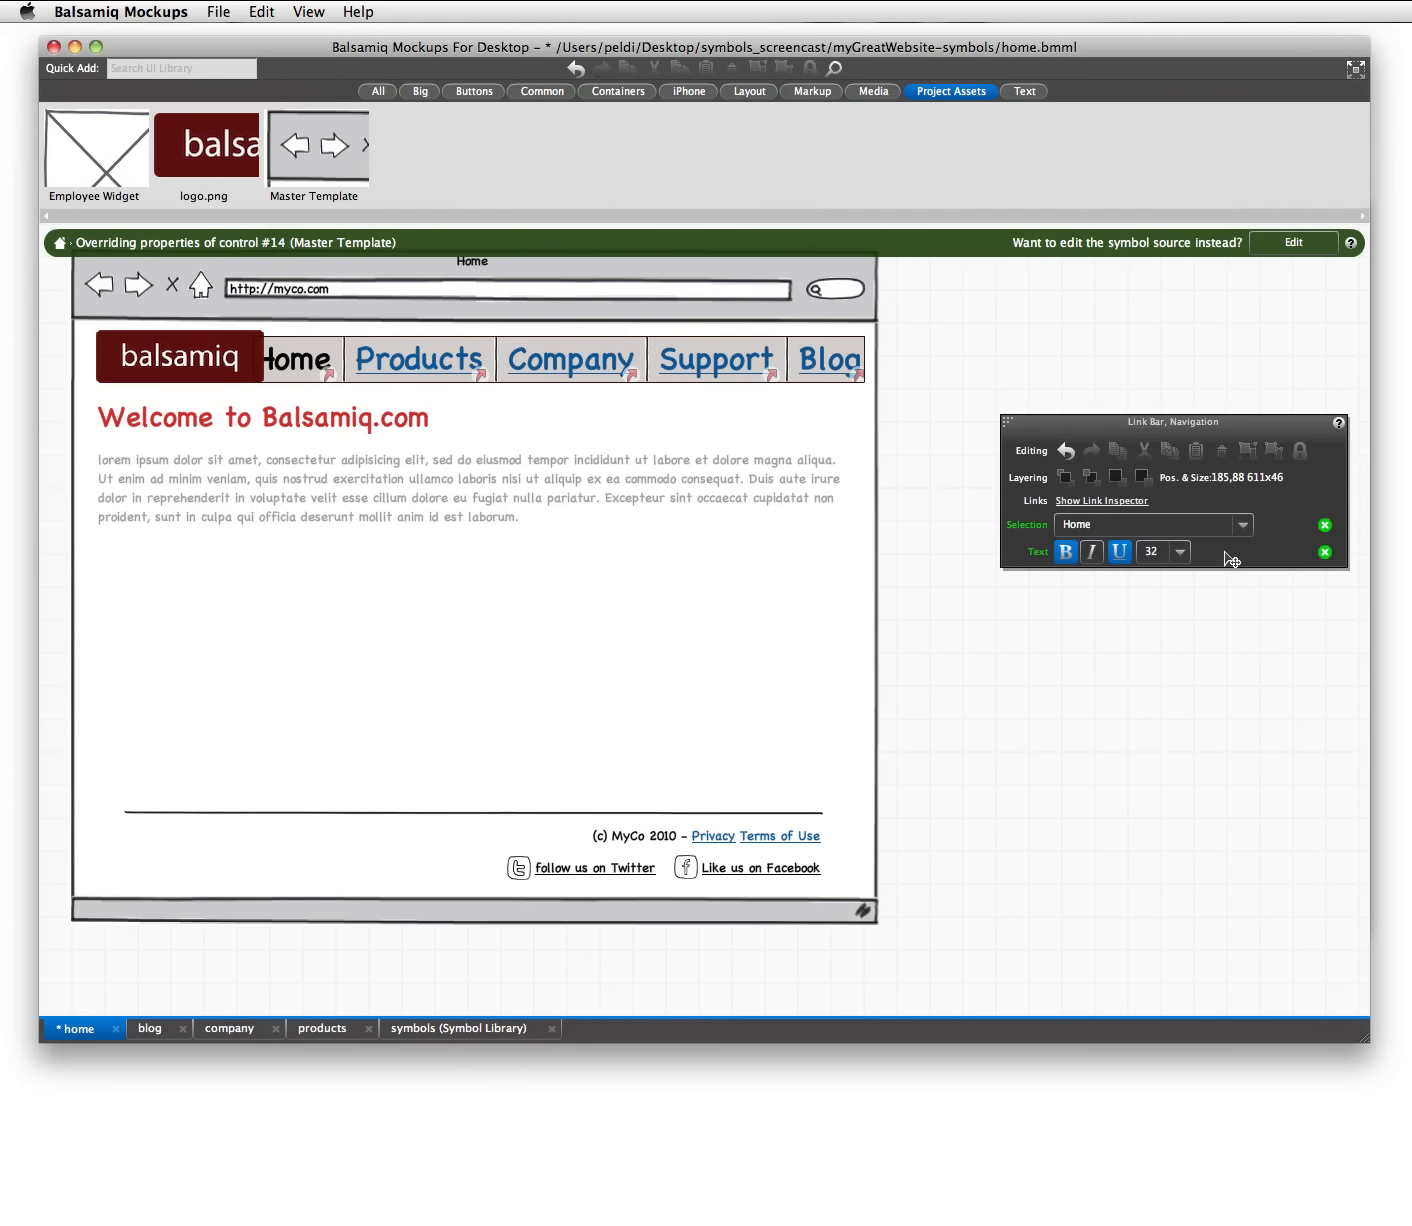
pyautogui.click(1325, 553)
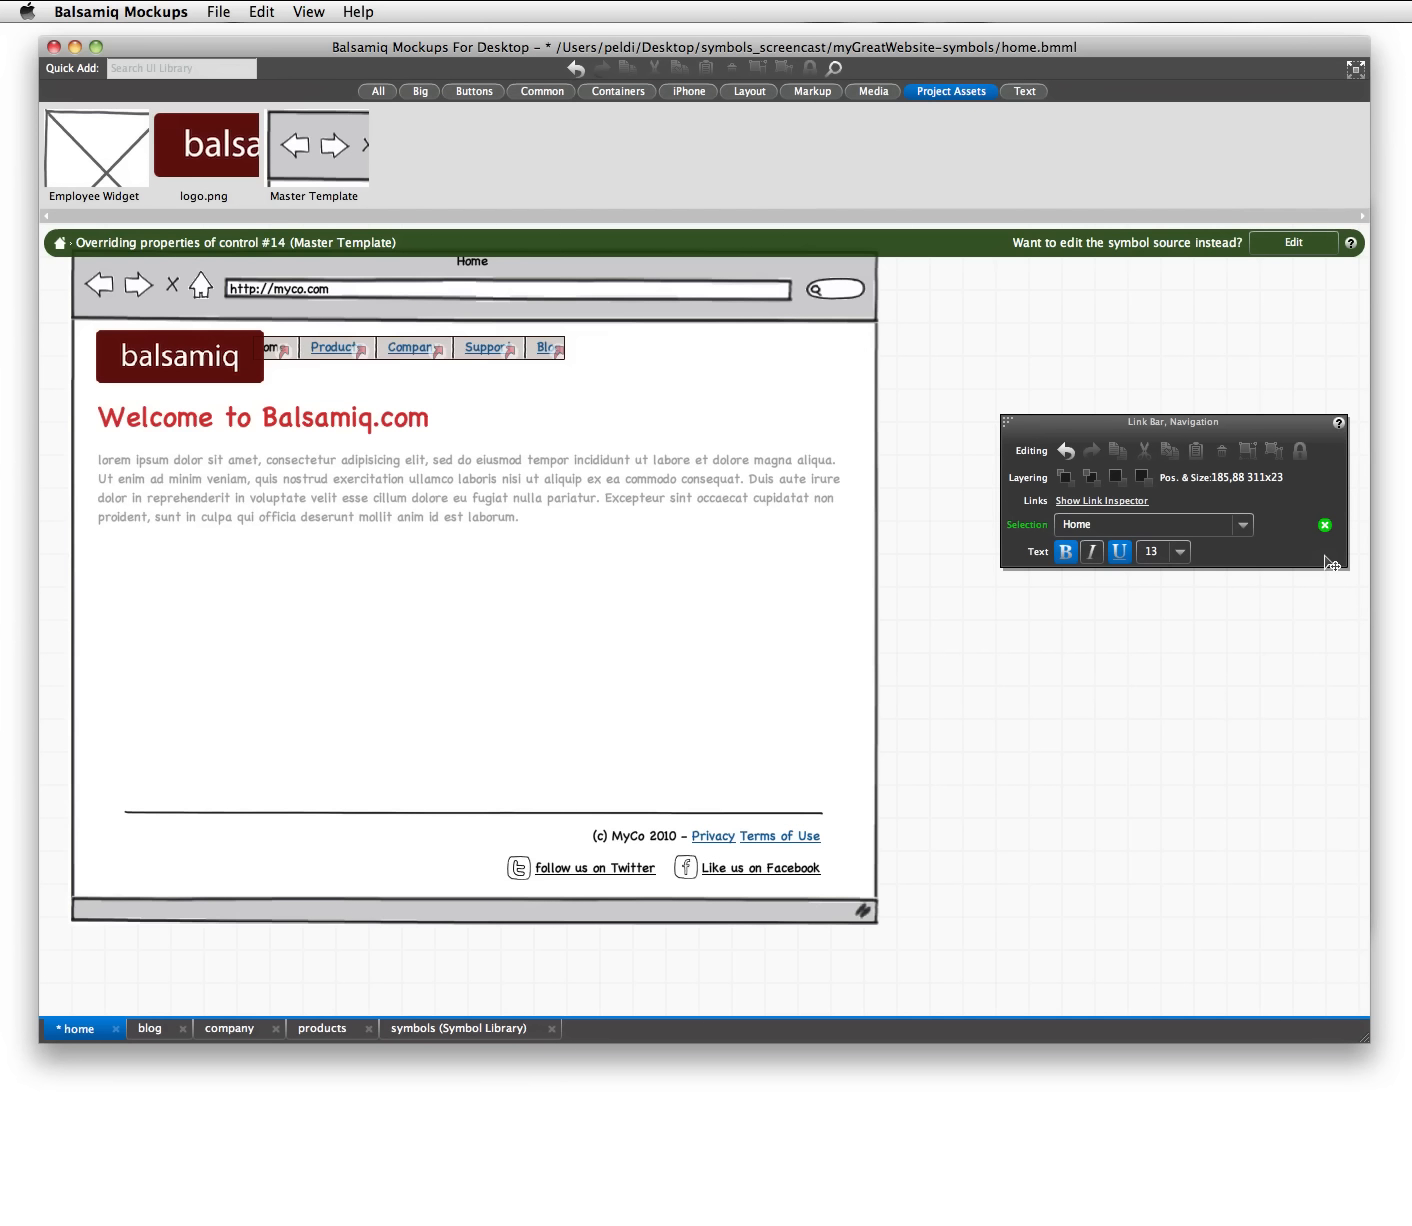
pyautogui.moveTo(405, 351); pyautogui.dragTo(700, 370)
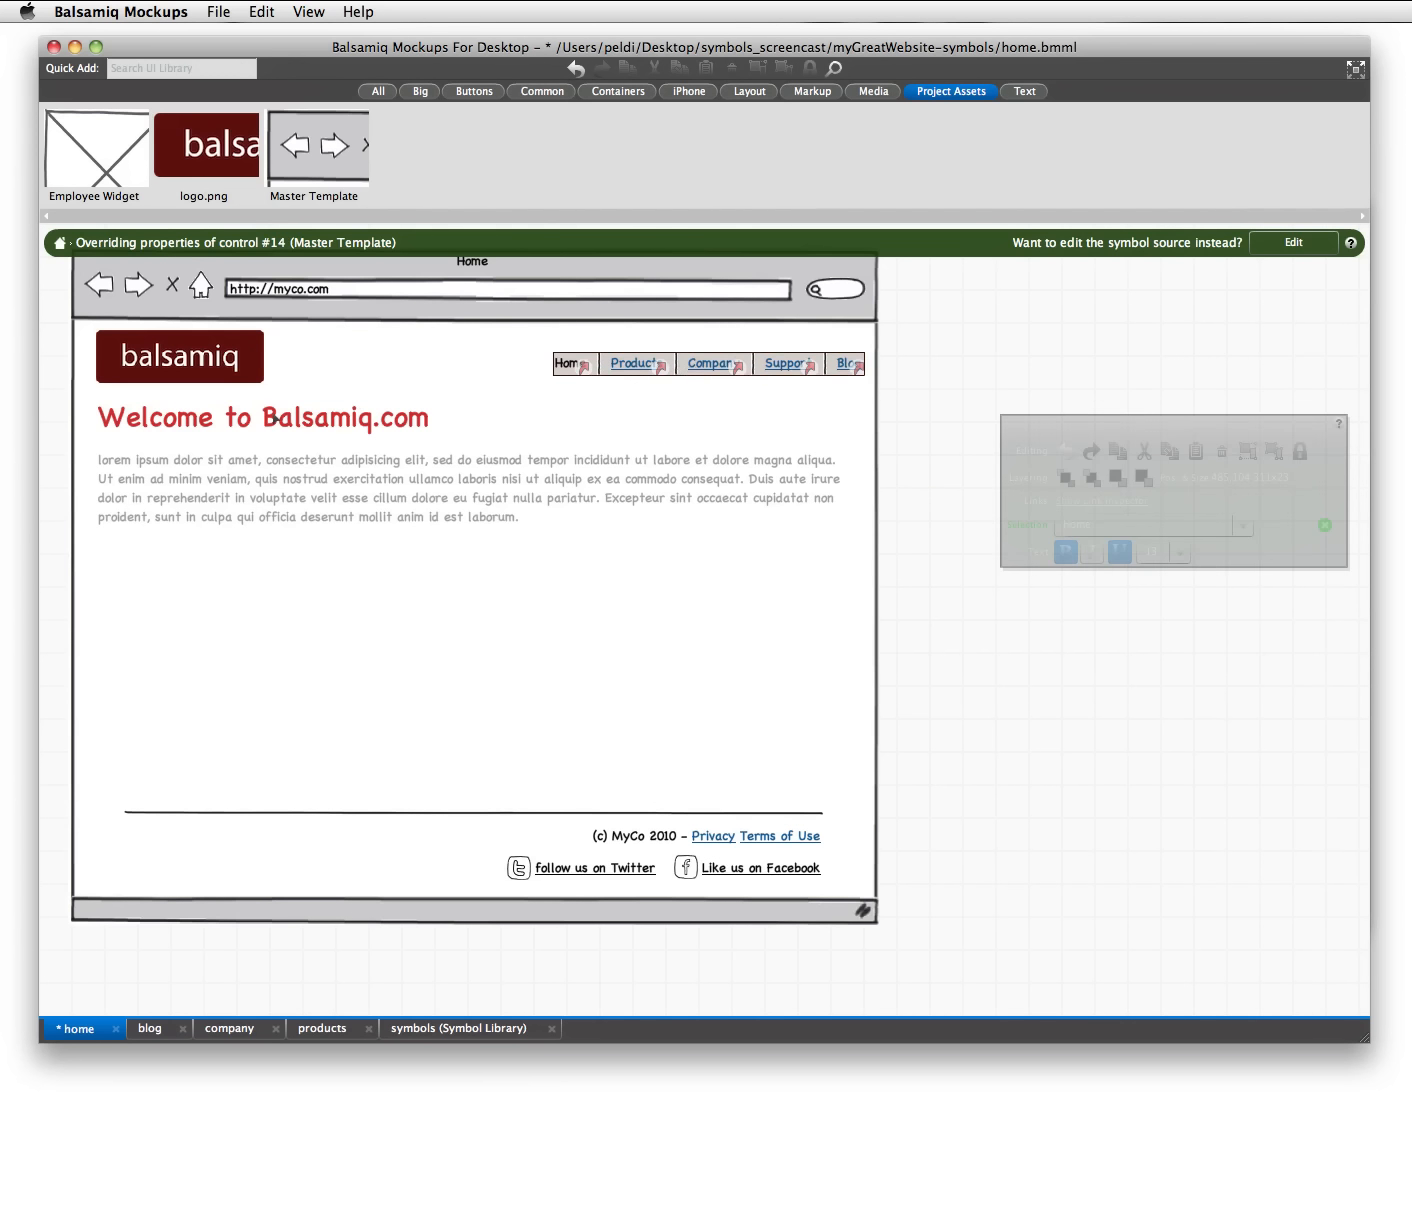
# - Remove the color override from the "Welcome to Balsamiq.com" title, save the home mockup and leave override mode
pyautogui.click(276, 420)
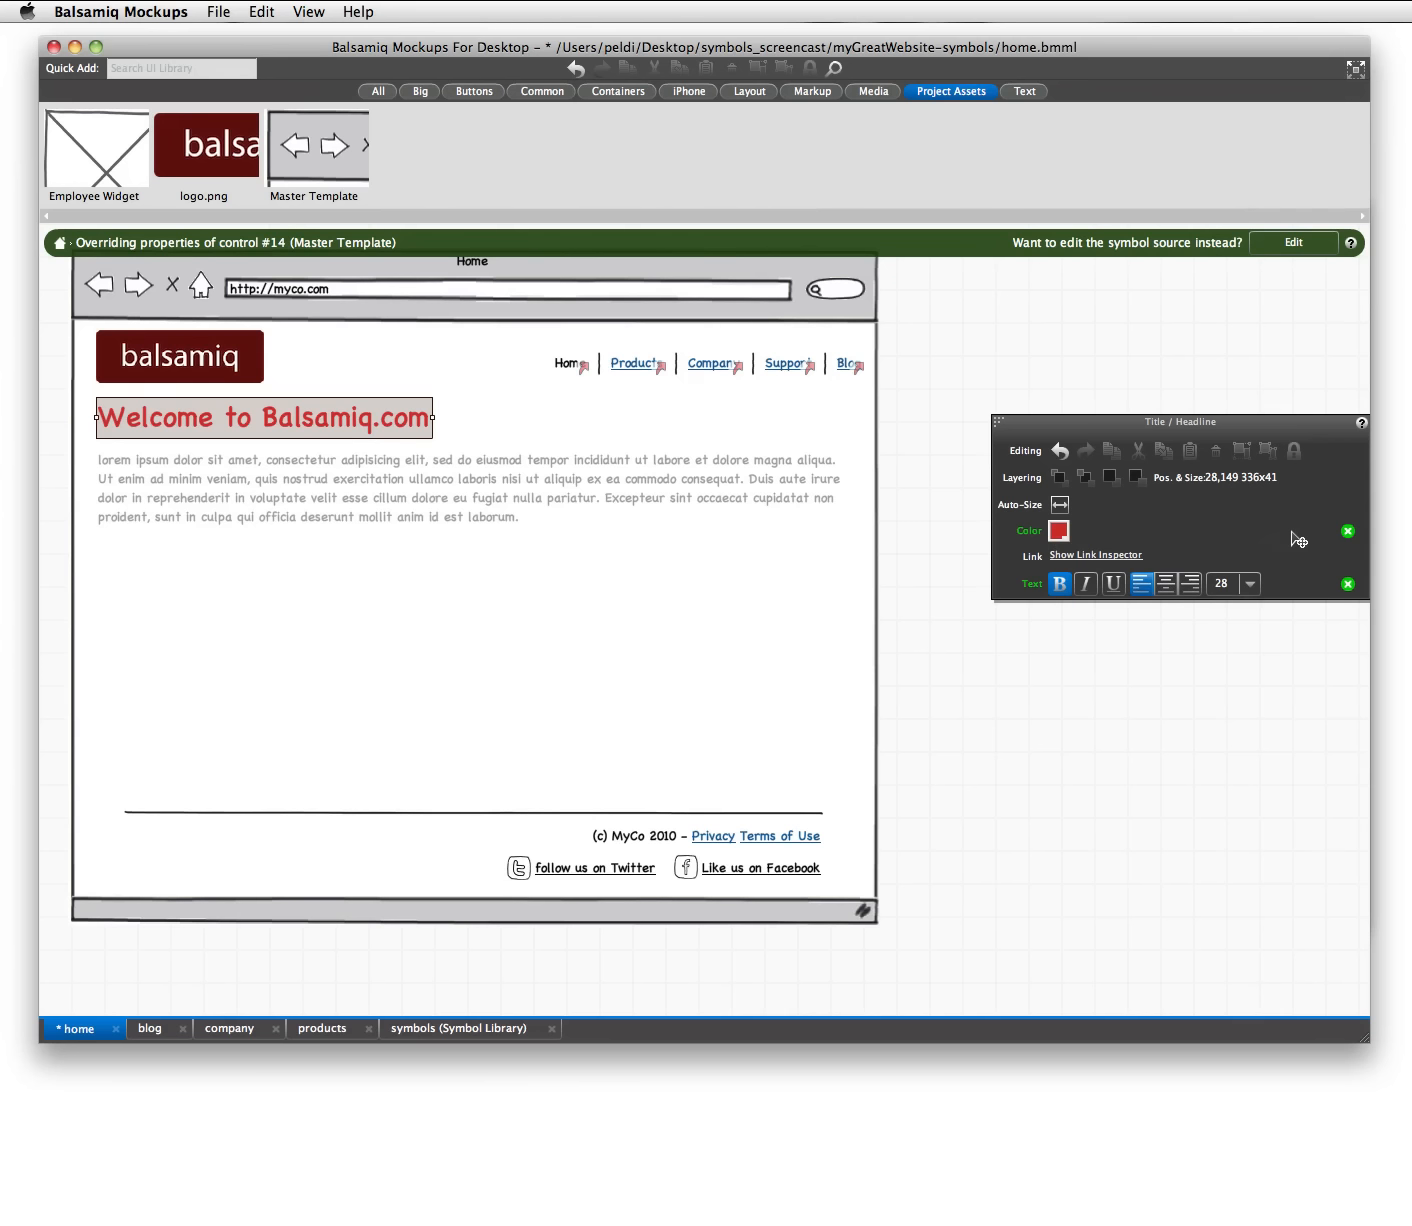
pyautogui.click(1348, 531)
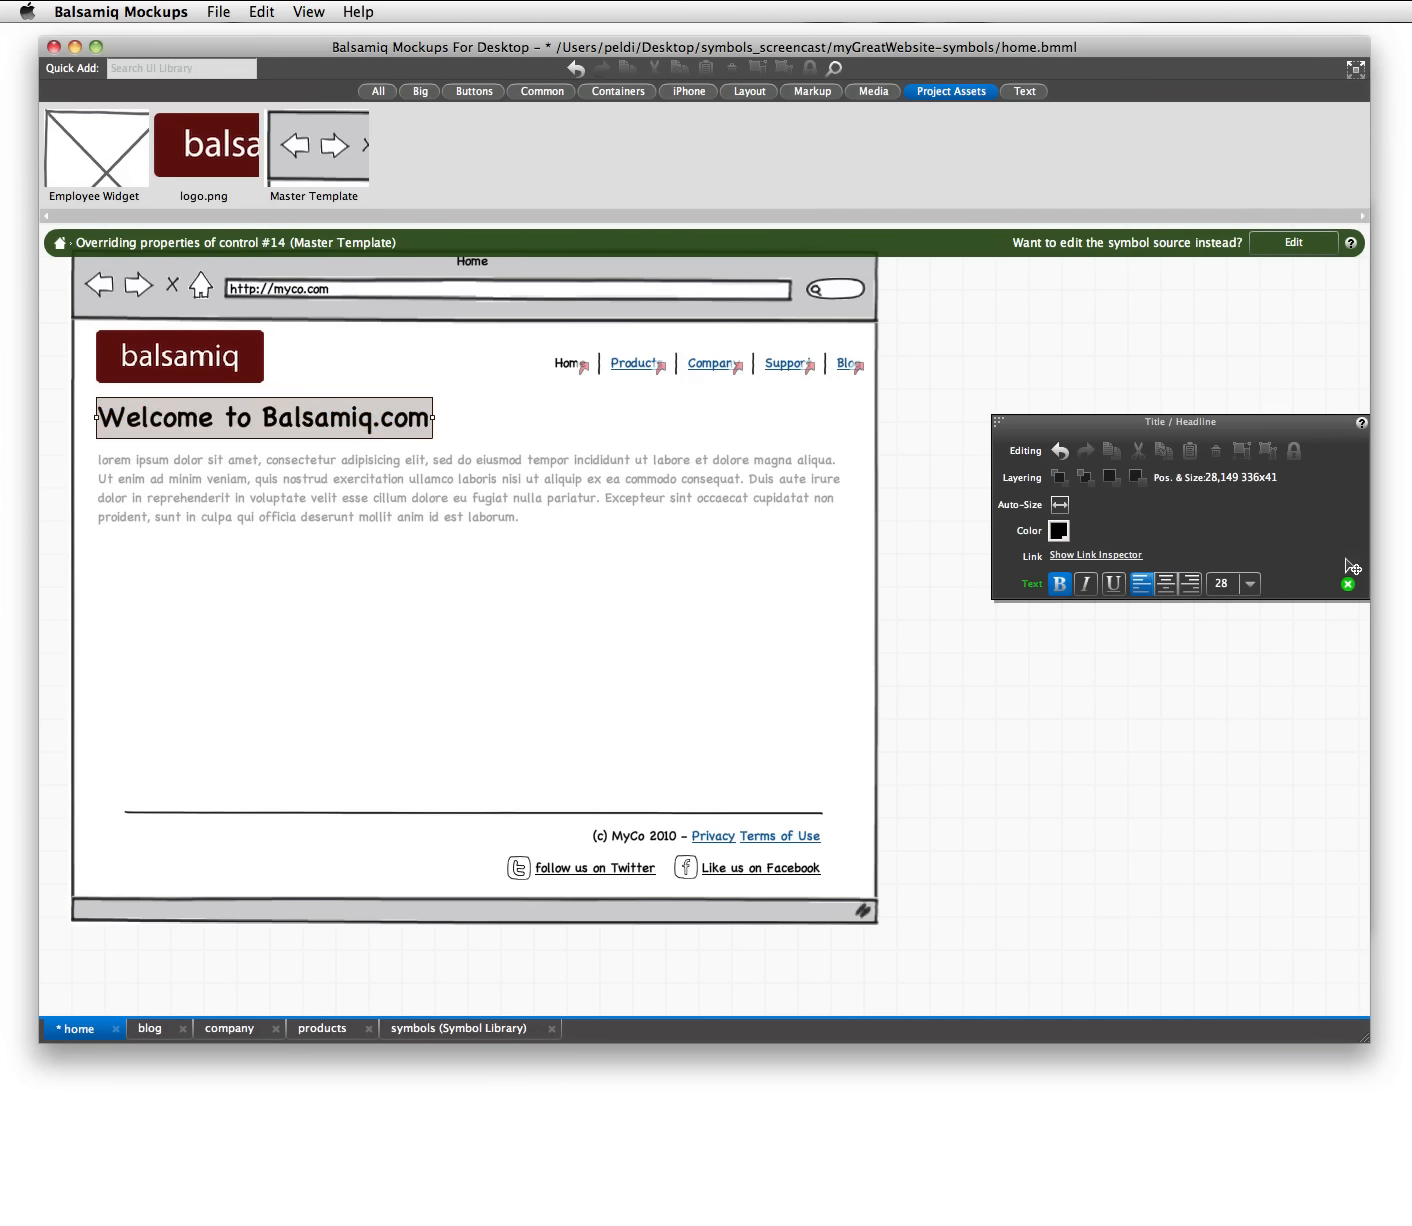
pyautogui.click(1232, 664)
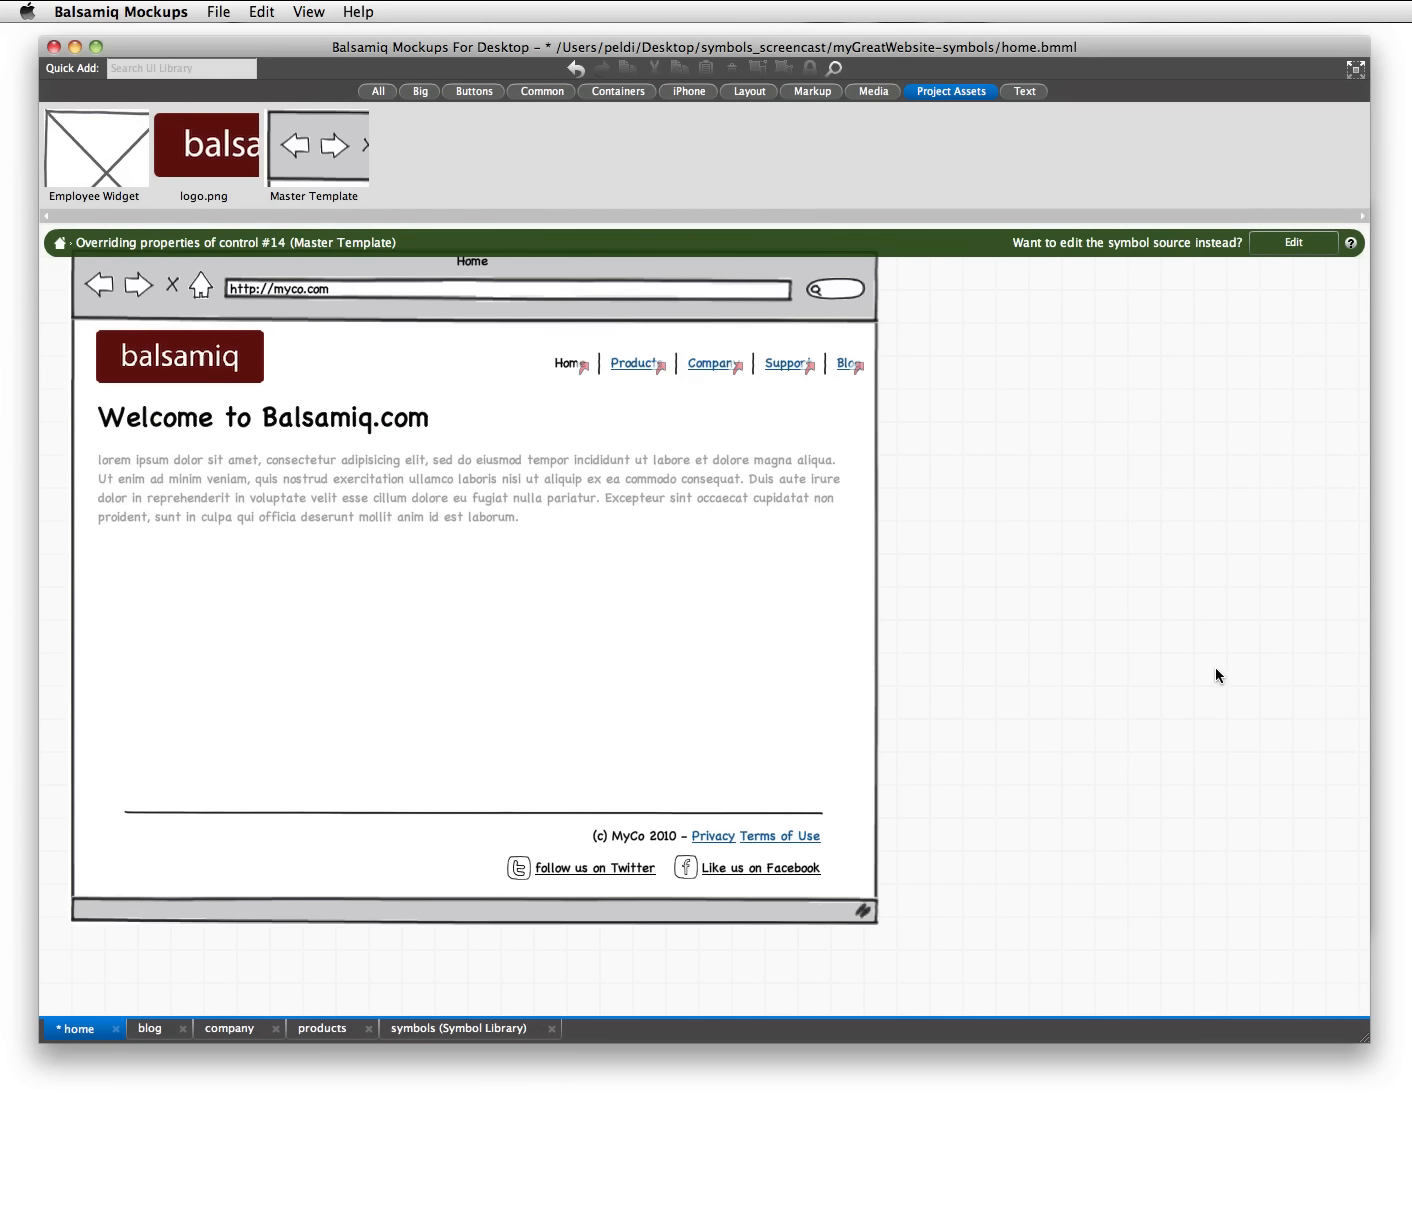
pyautogui.press('super+s')
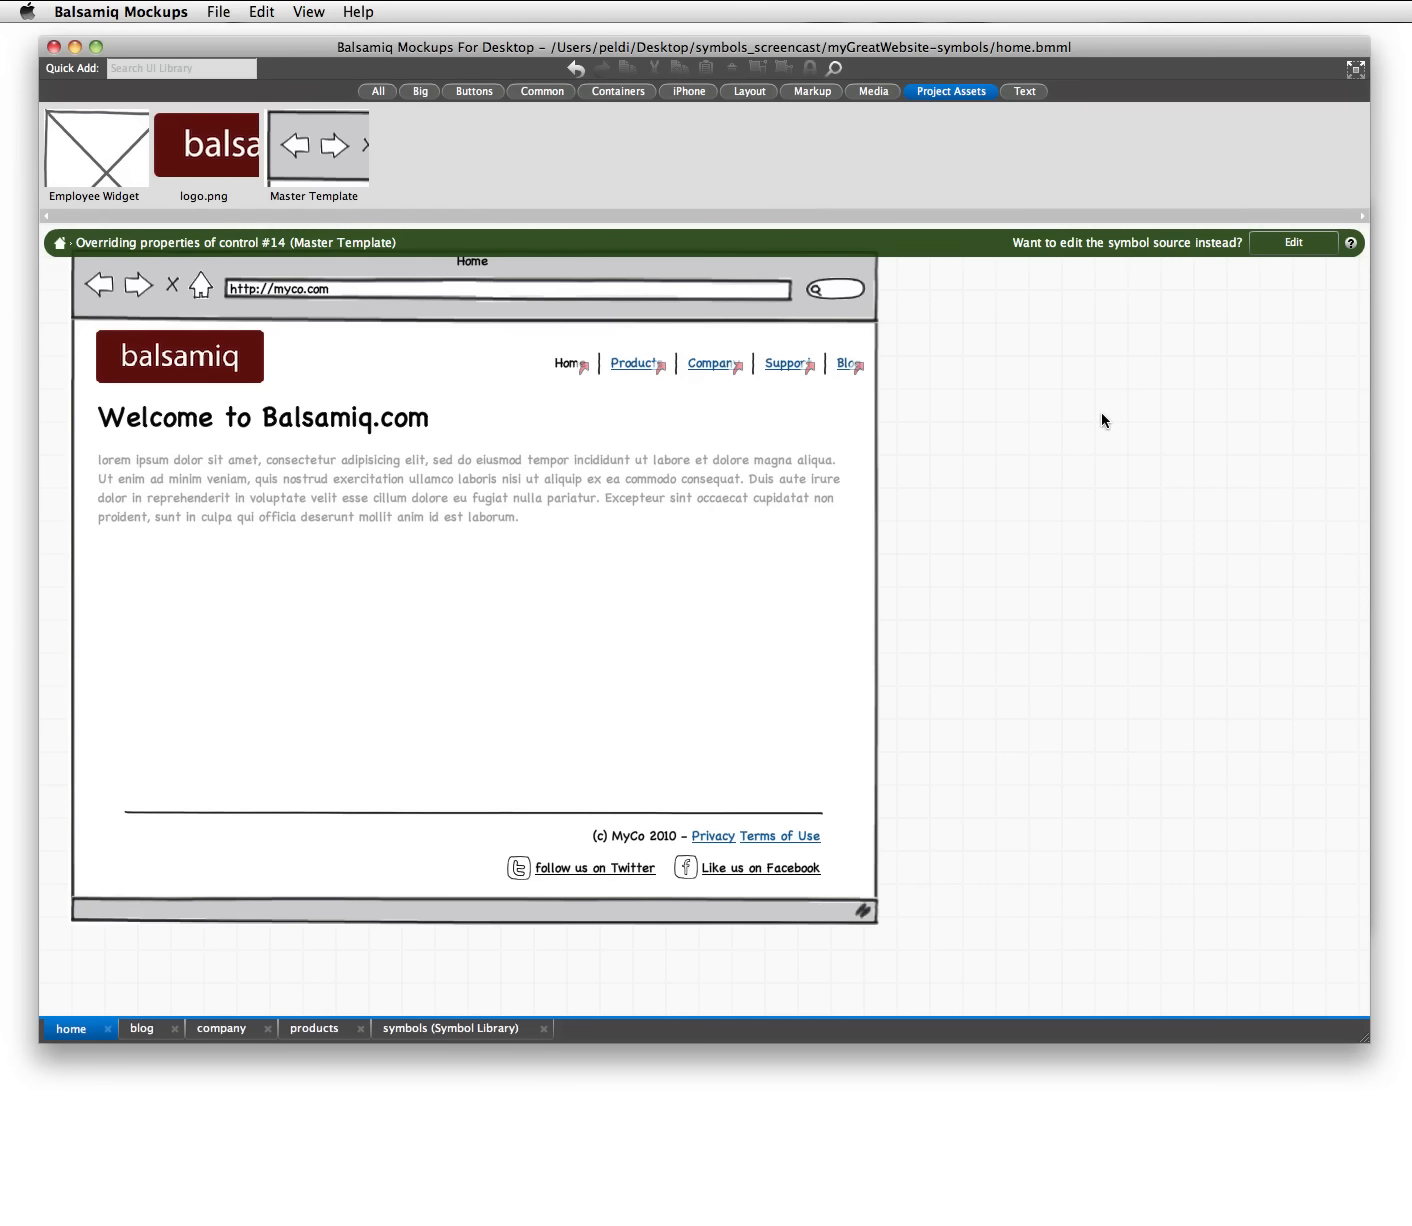
pyautogui.click(61, 243)
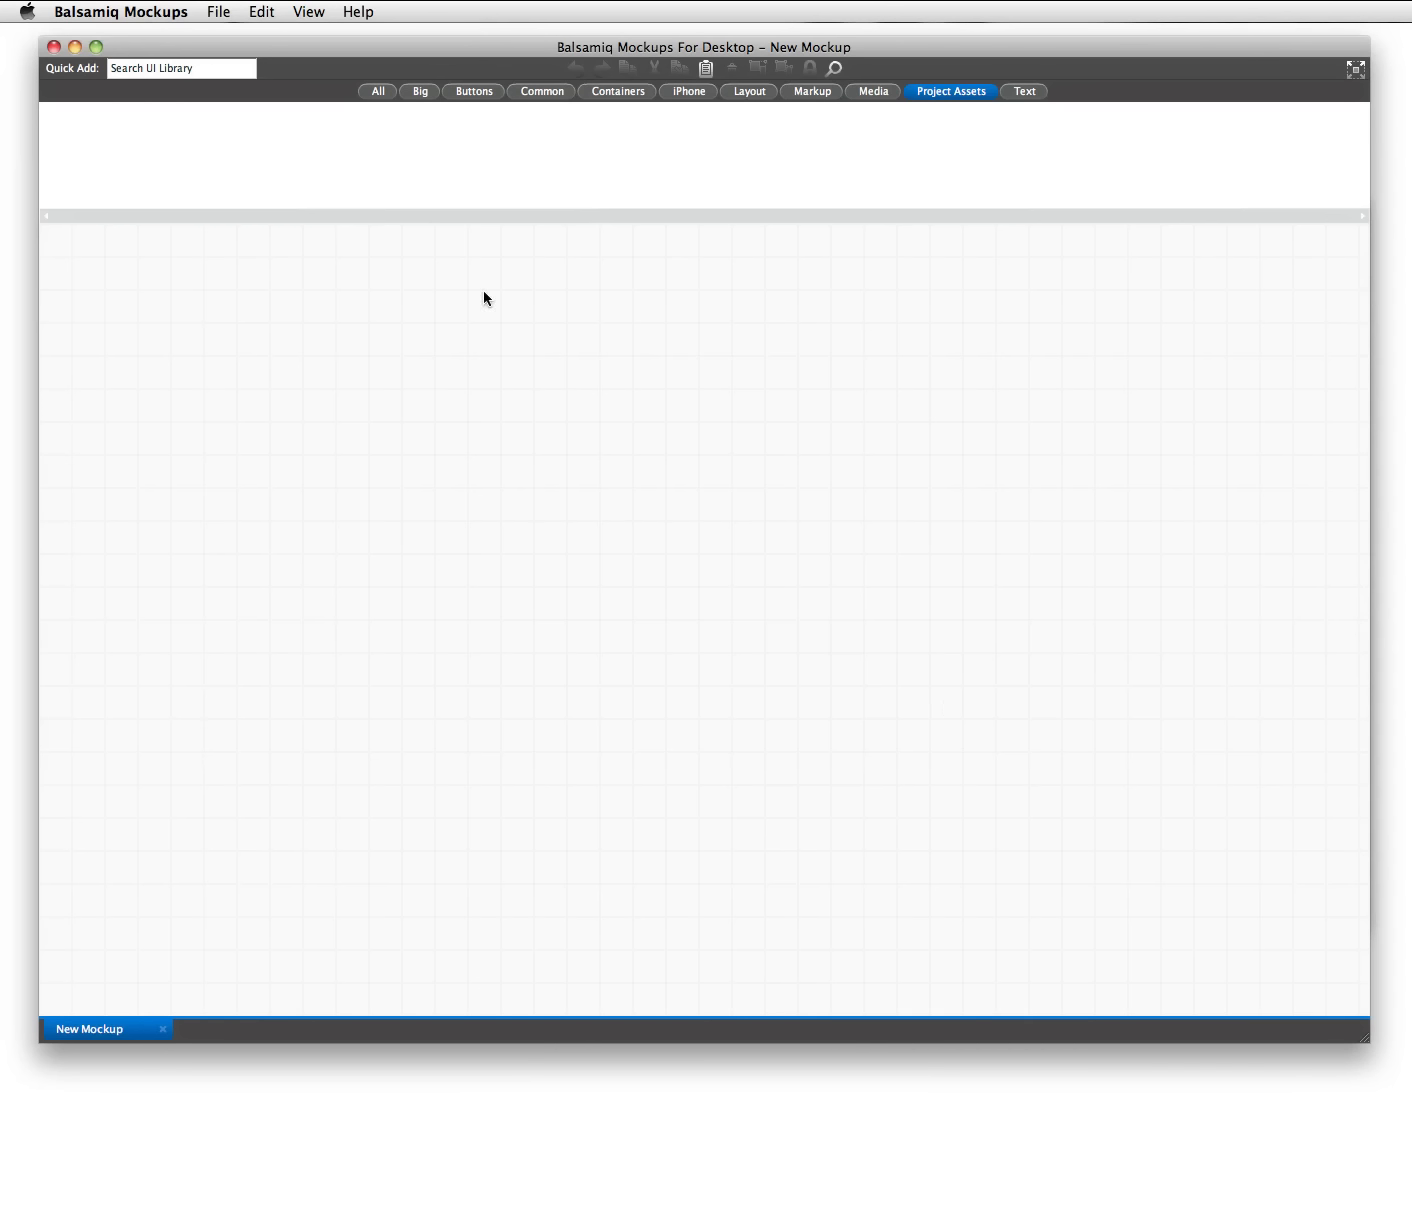
# - Browse the full set of built-in controls in the UI library of the new mockup
pyautogui.click(377, 90)
pyautogui.moveTo(118, 213); pyautogui.dragTo(576, 220)
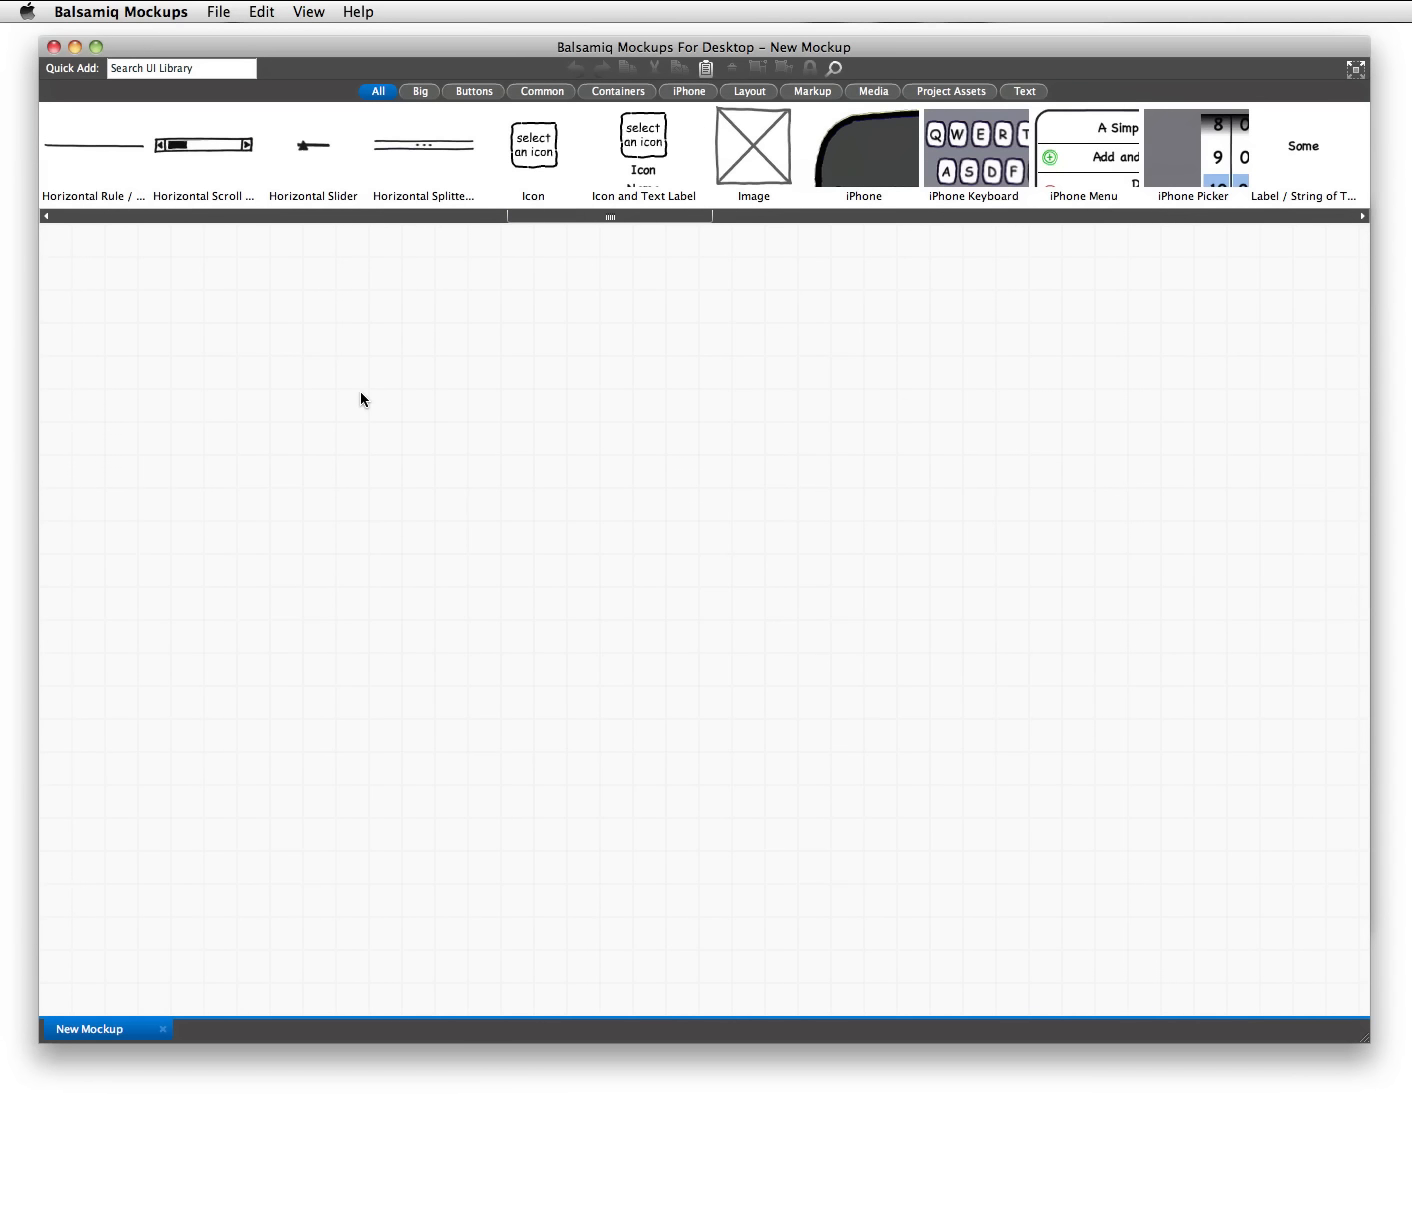
# - Switch to Firefox and download Facebook-Post-to-Profile.bmml and Twitter-Share-Window.bmml from the Mockups To Go site
pyautogui.press('super+Tab')
pyautogui.press('super+Tab')
pyautogui.press('super+Tab')
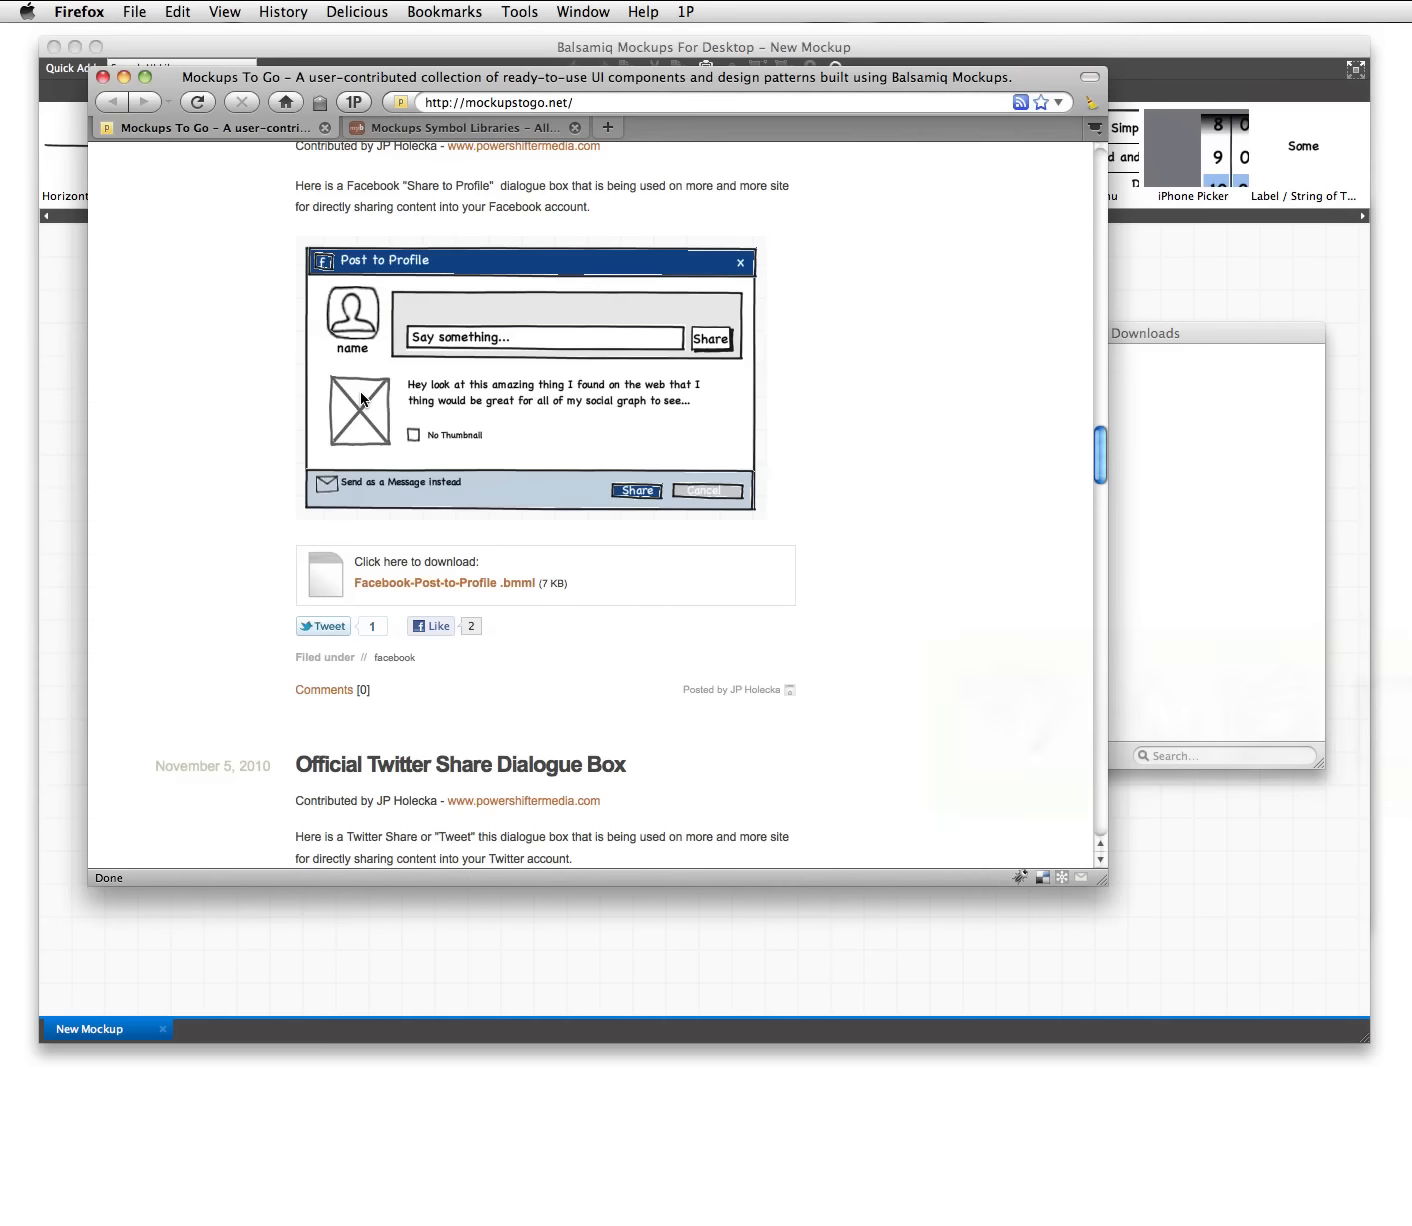
pyautogui.scroll(20, 224, 304)
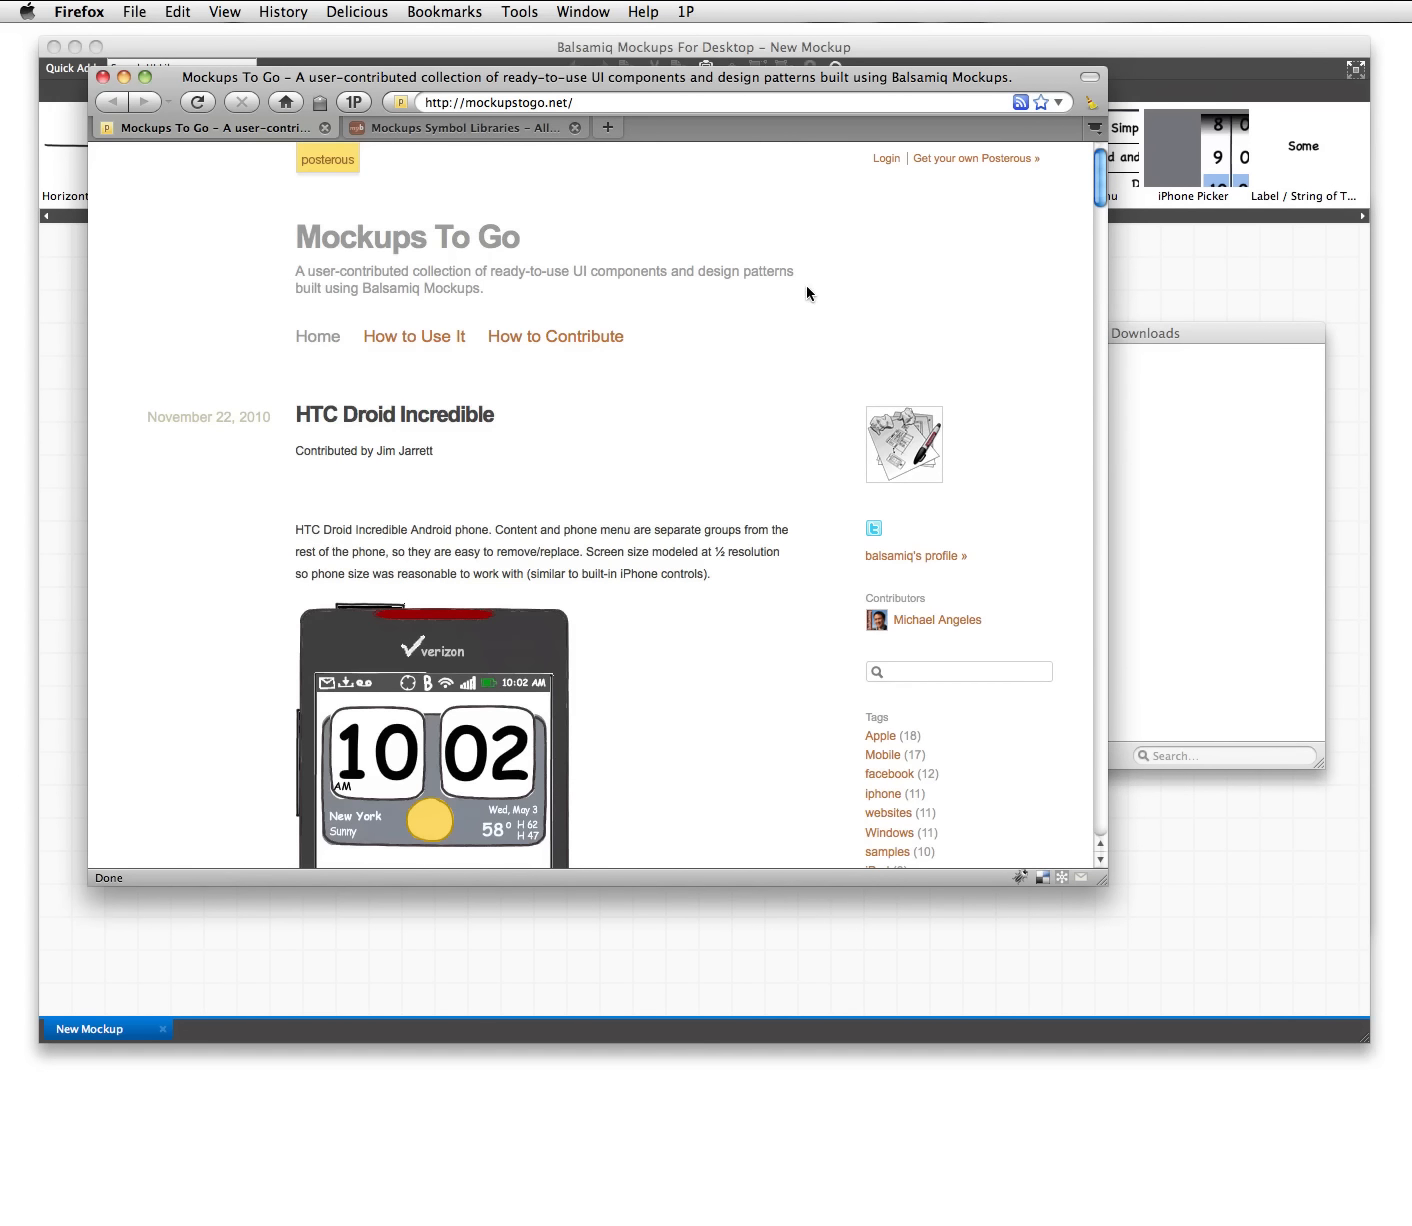
pyautogui.scroll(-4, 819, 294)
pyautogui.scroll(-20, 820, 294)
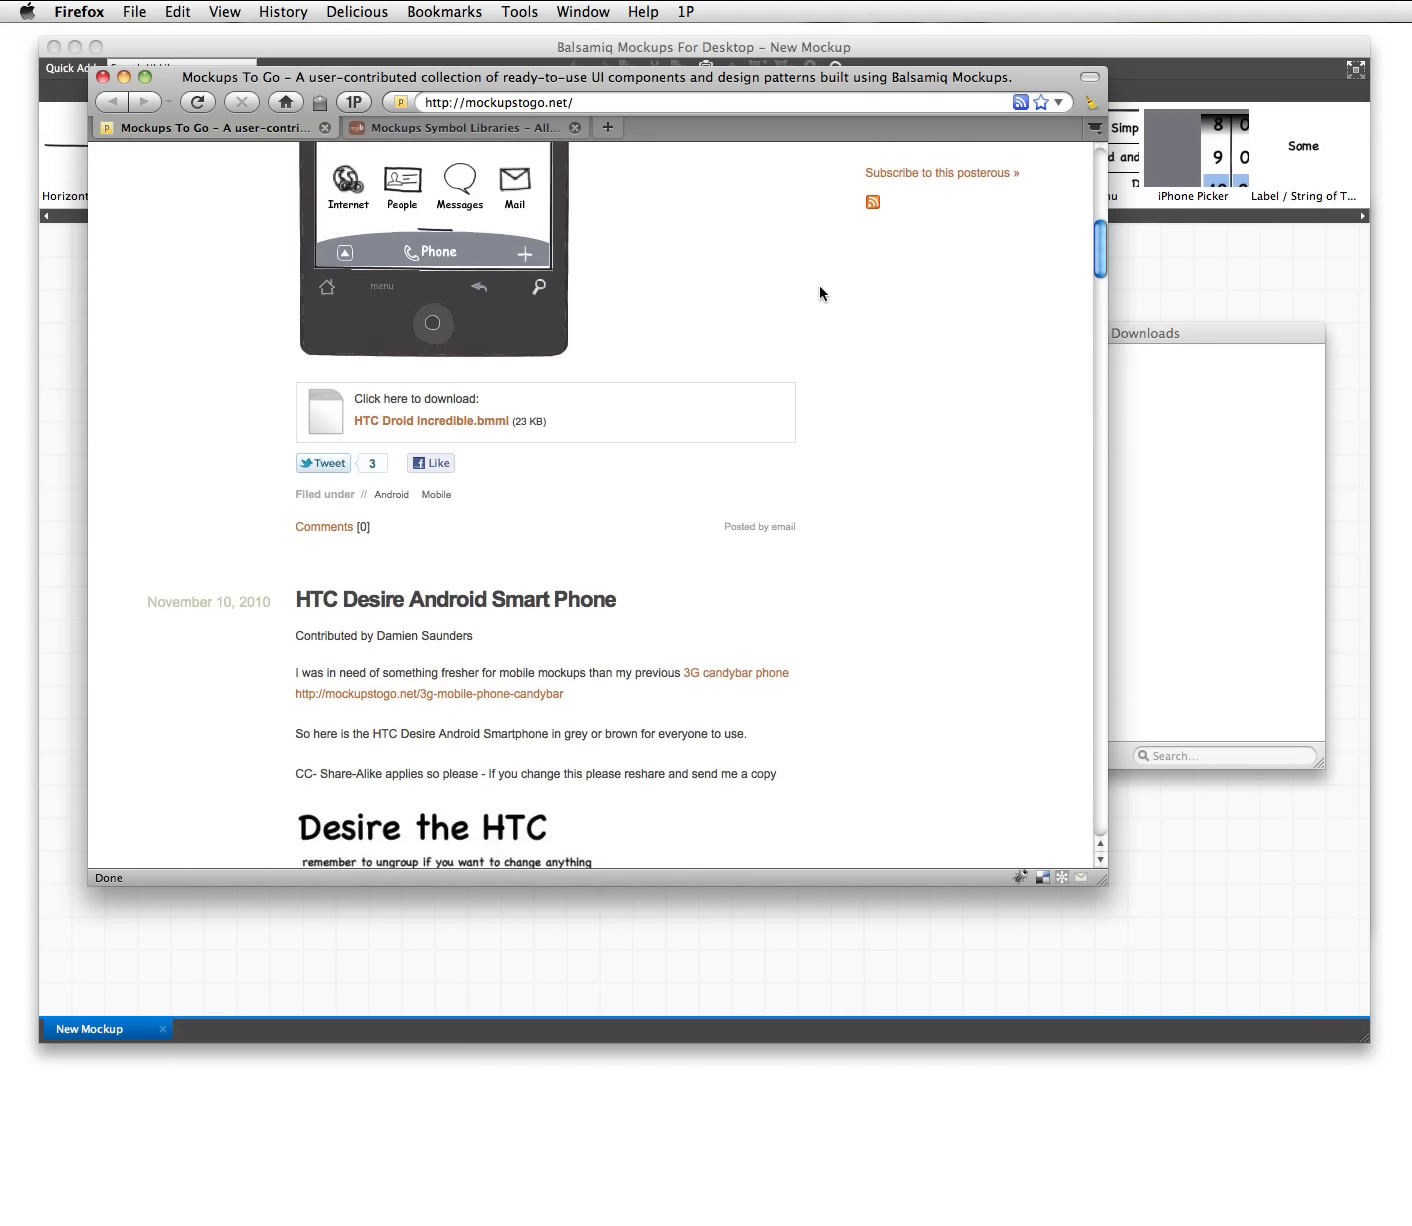
pyautogui.scroll(-20, 820, 294)
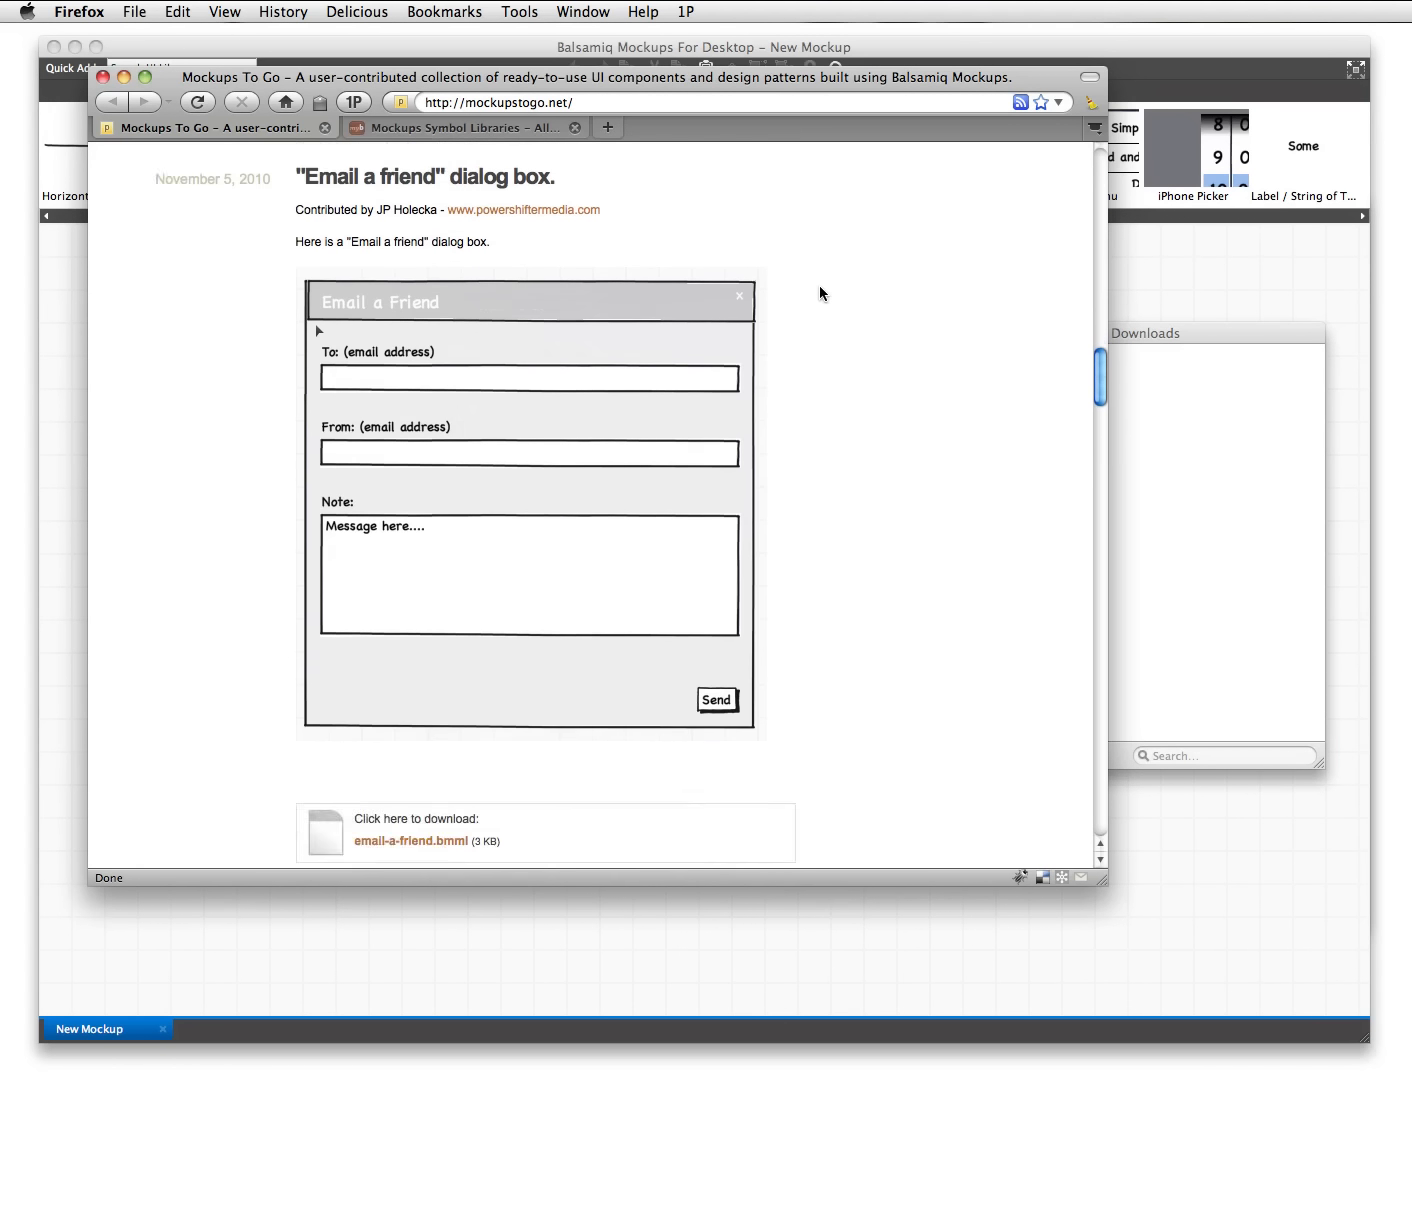
pyautogui.scroll(-1, 820, 293)
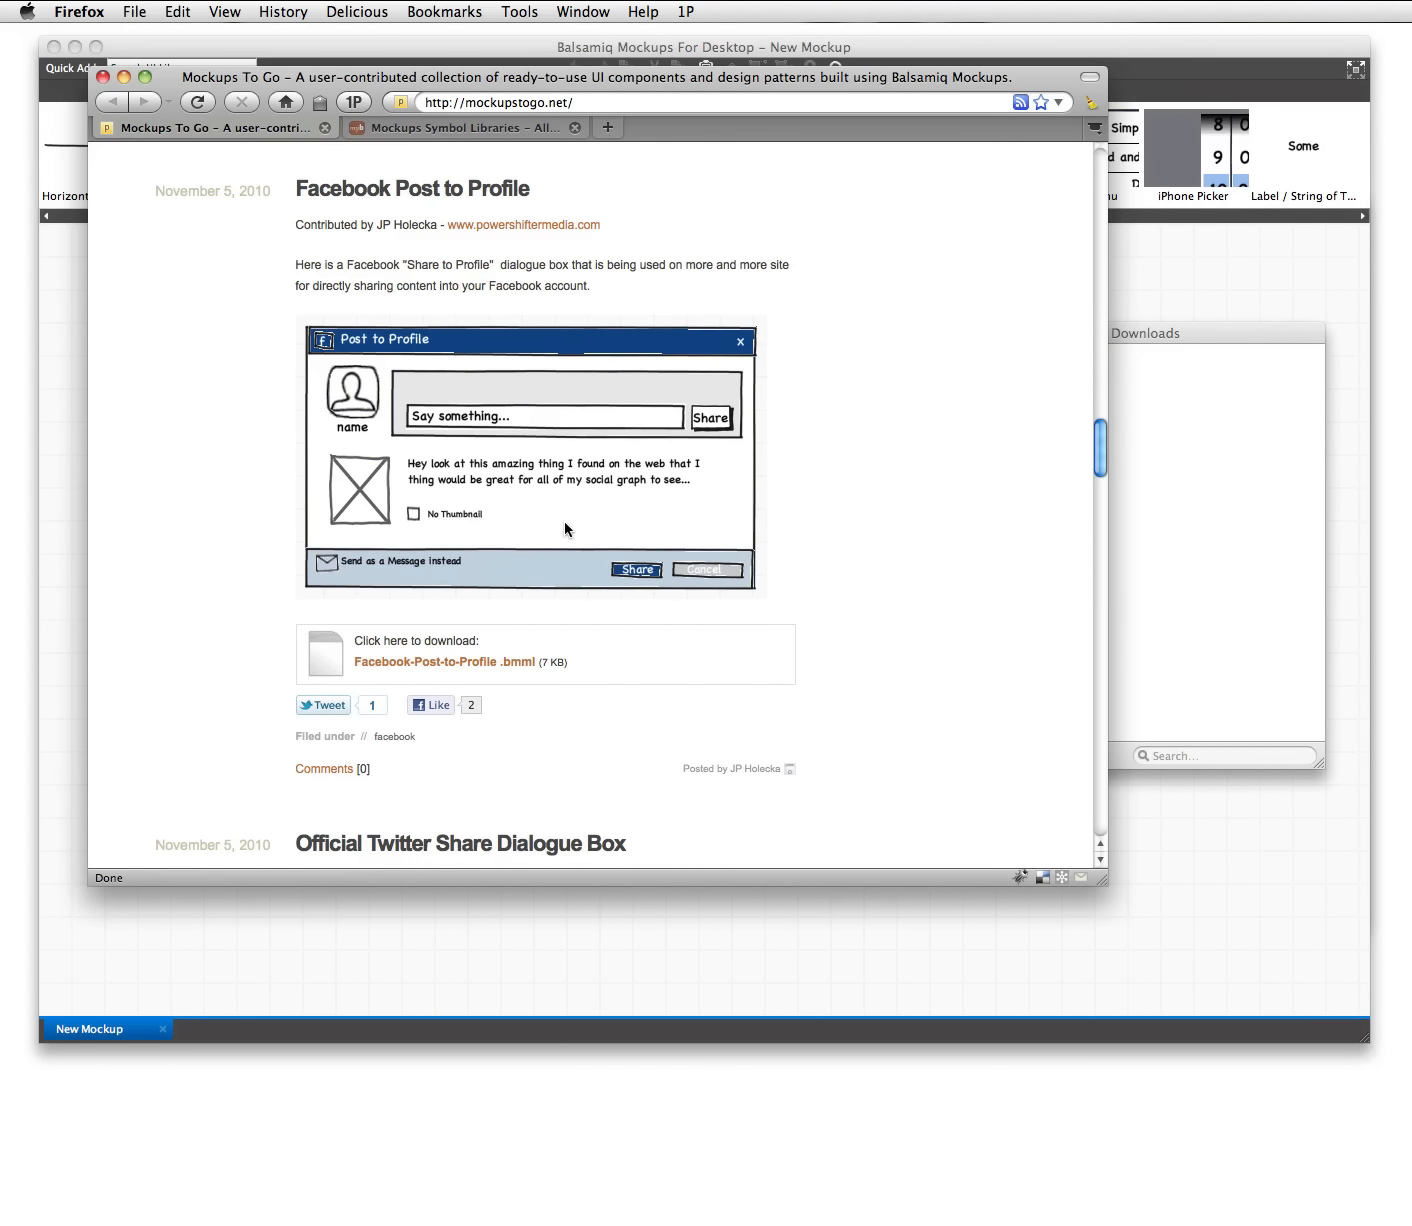
pyautogui.click(446, 664)
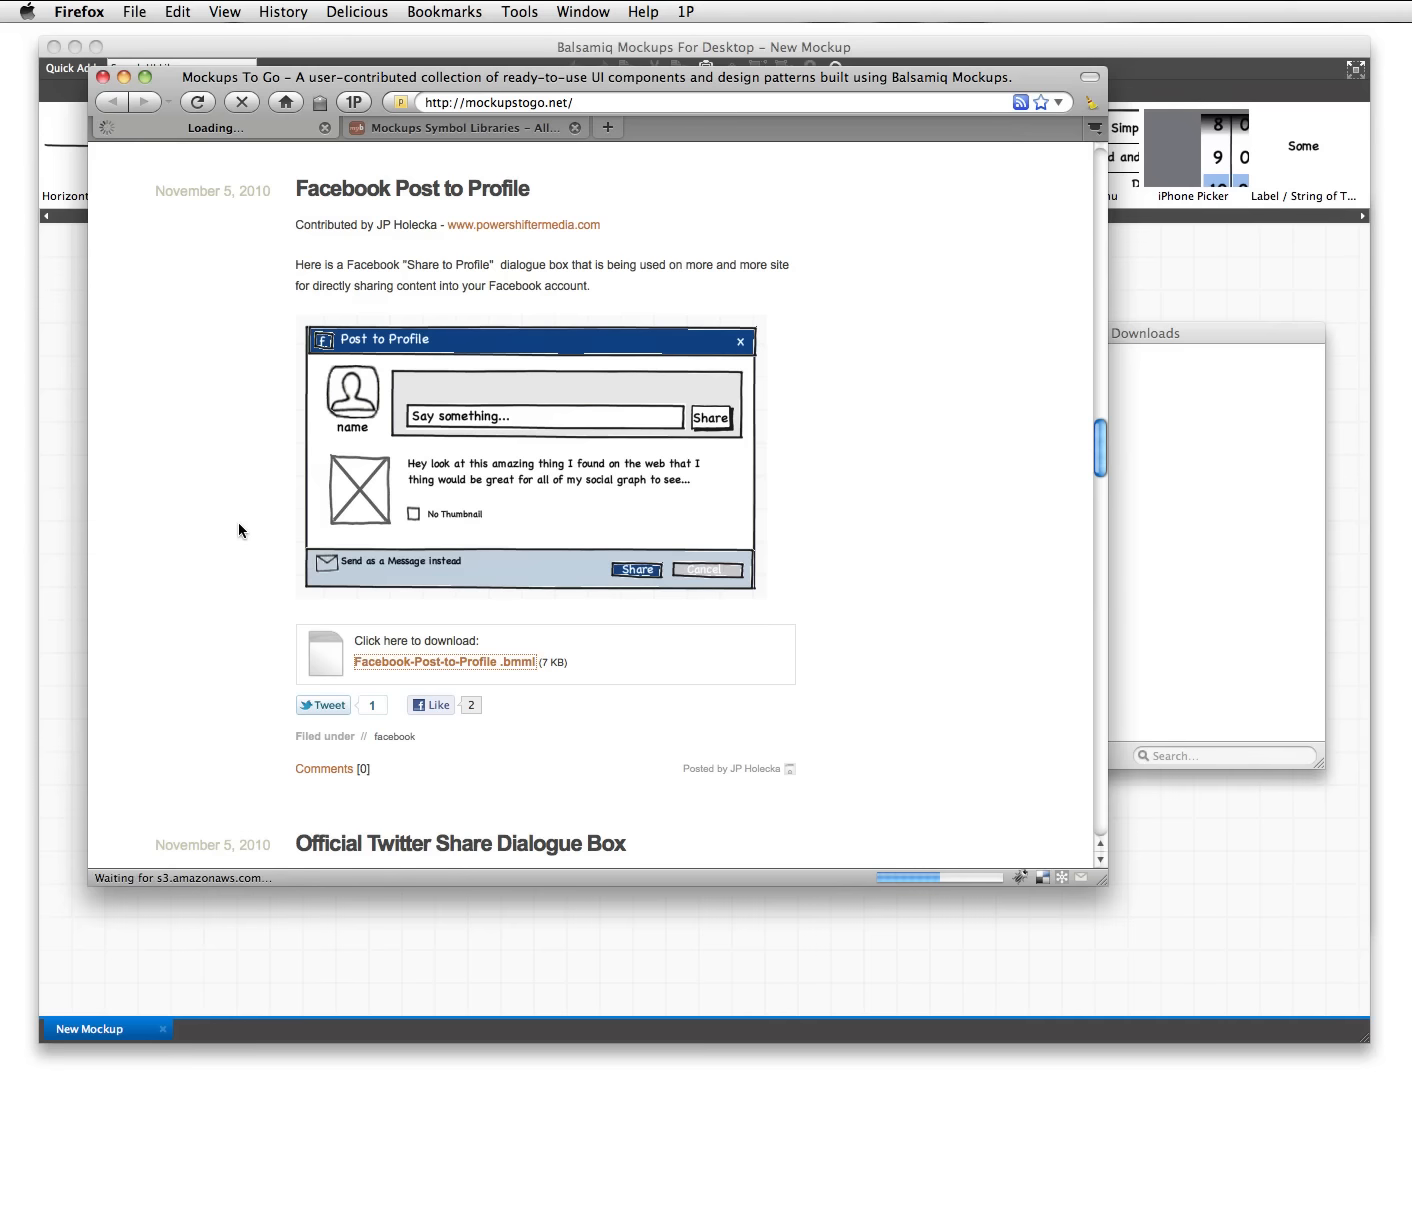
pyautogui.scroll(-10, 240, 529)
pyautogui.click(399, 644)
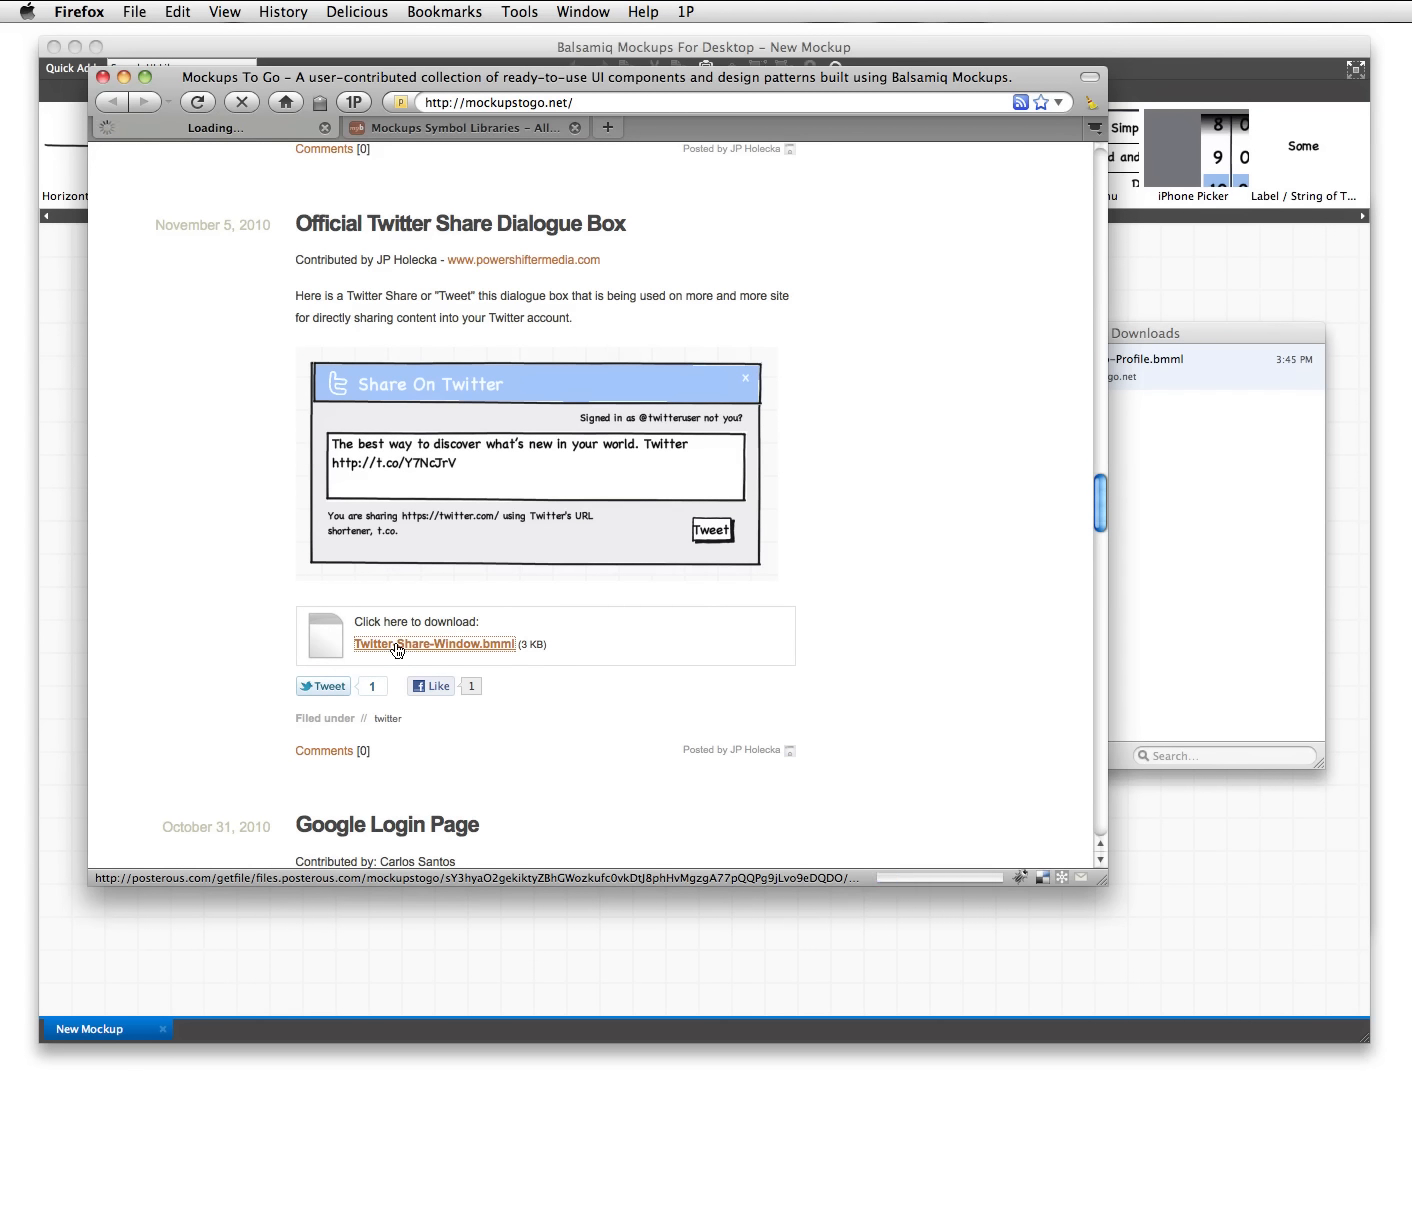
# - Show the downloaded mockup files in Finder and move both into the assets folder of project1
pyautogui.click(1180, 500)
pyautogui.rightClick(1026, 378)
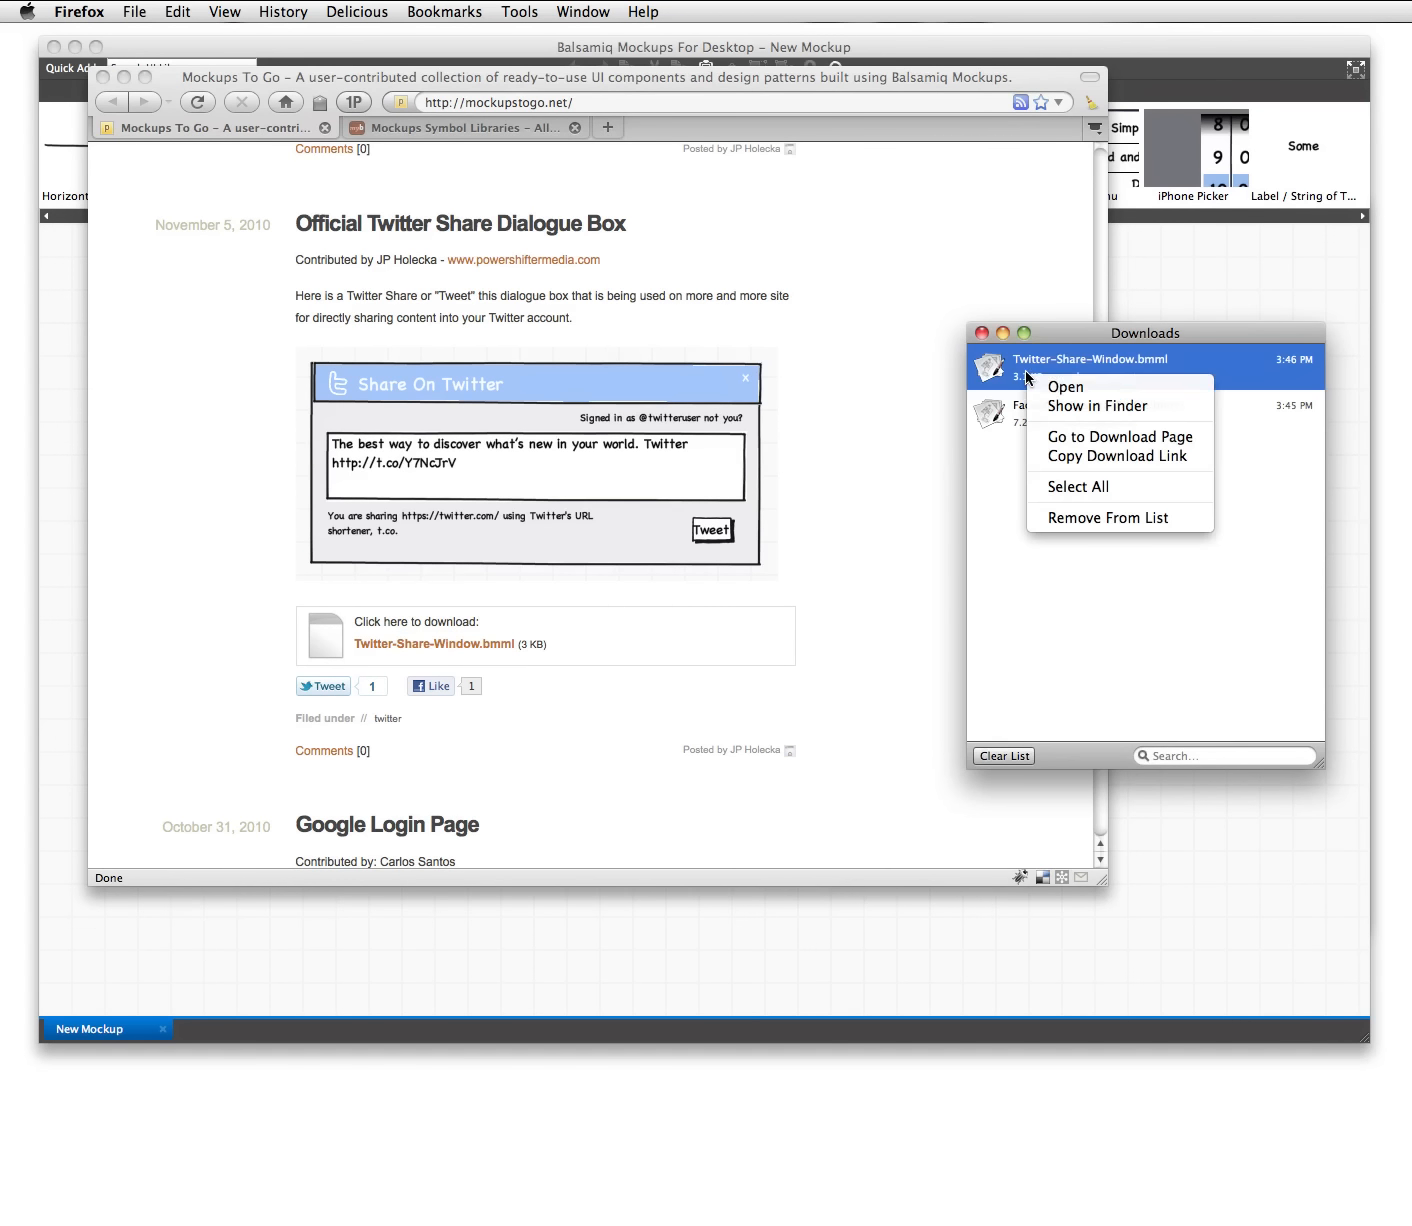
pyautogui.click(1056, 410)
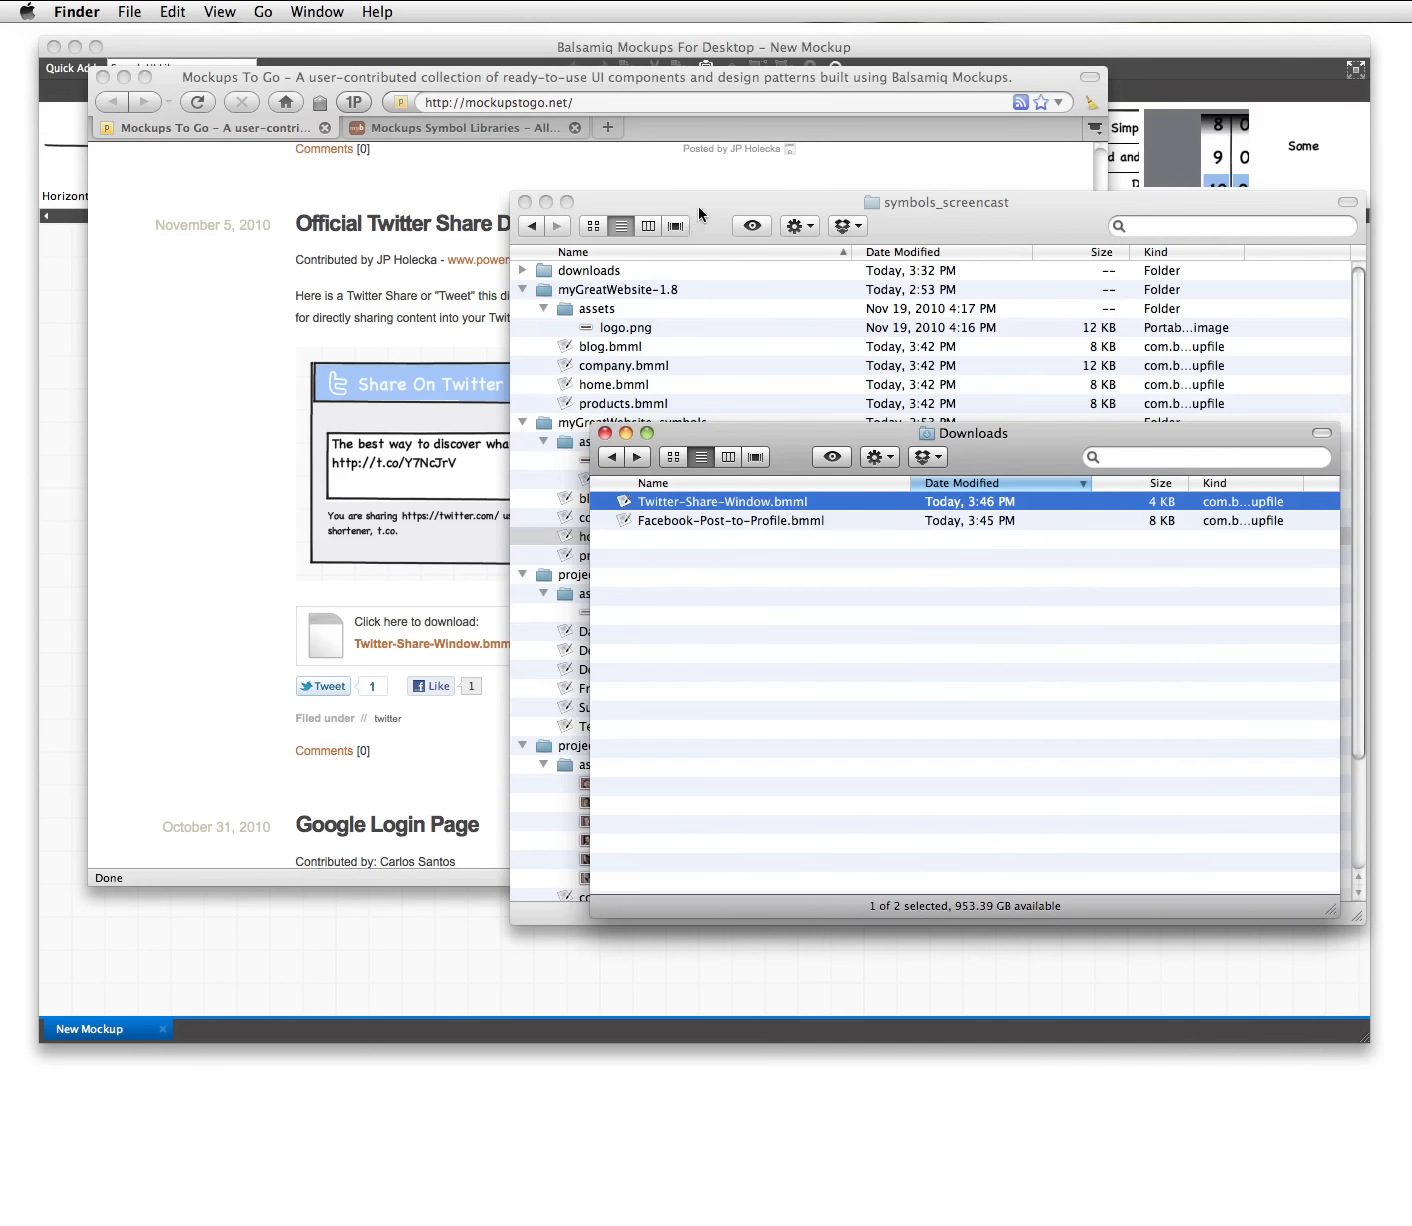
pyautogui.moveTo(696, 207); pyautogui.dragTo(352, 207)
pyautogui.click(1107, 657)
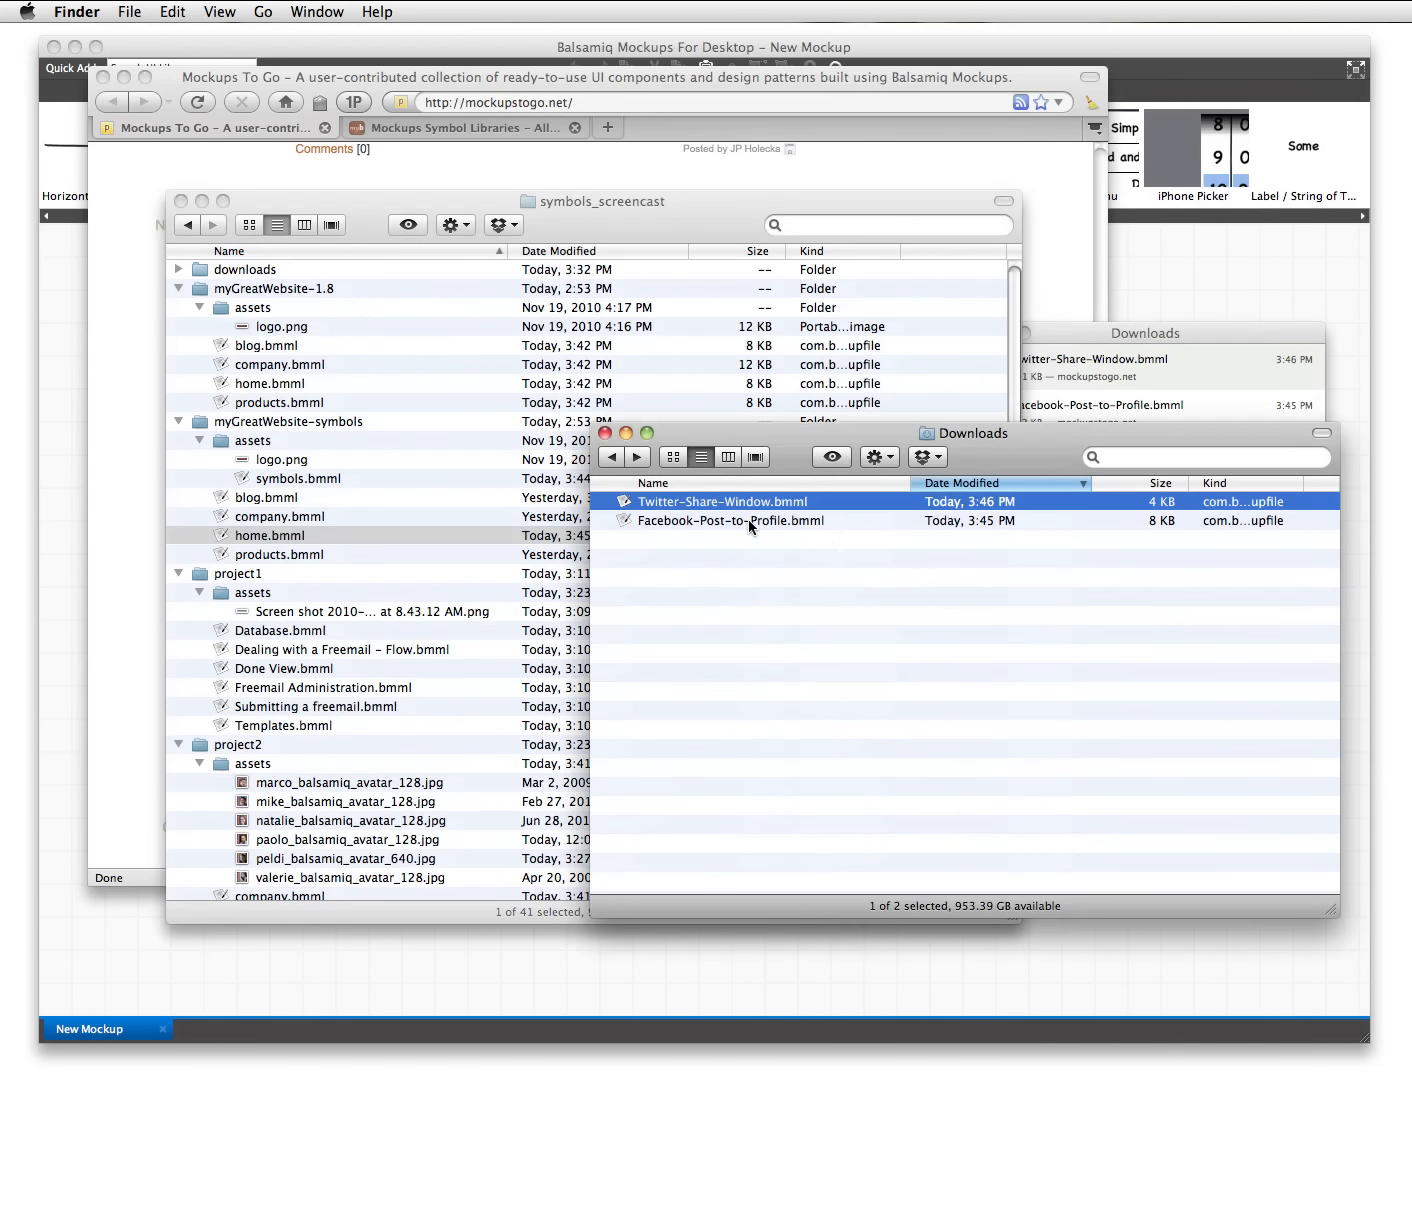
pyautogui.keyDown('shift'); pyautogui.click(747, 520); pyautogui.keyUp('shift')
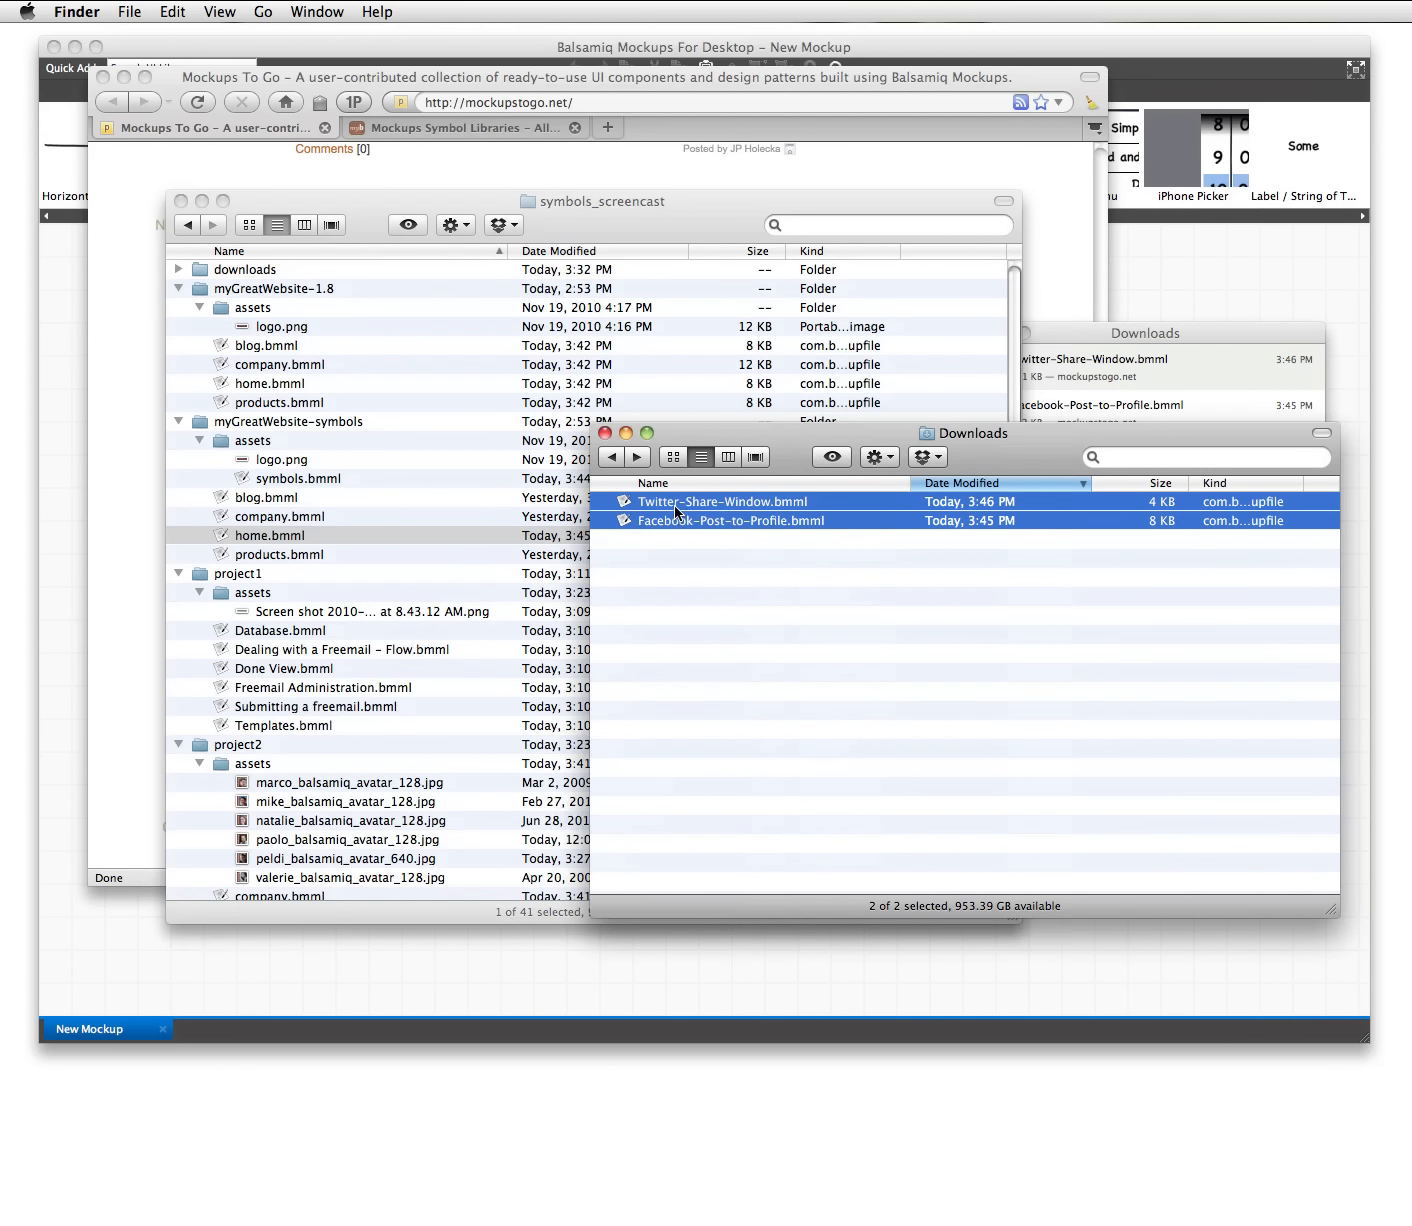
pyautogui.moveTo(673, 505); pyautogui.dragTo(260, 600)
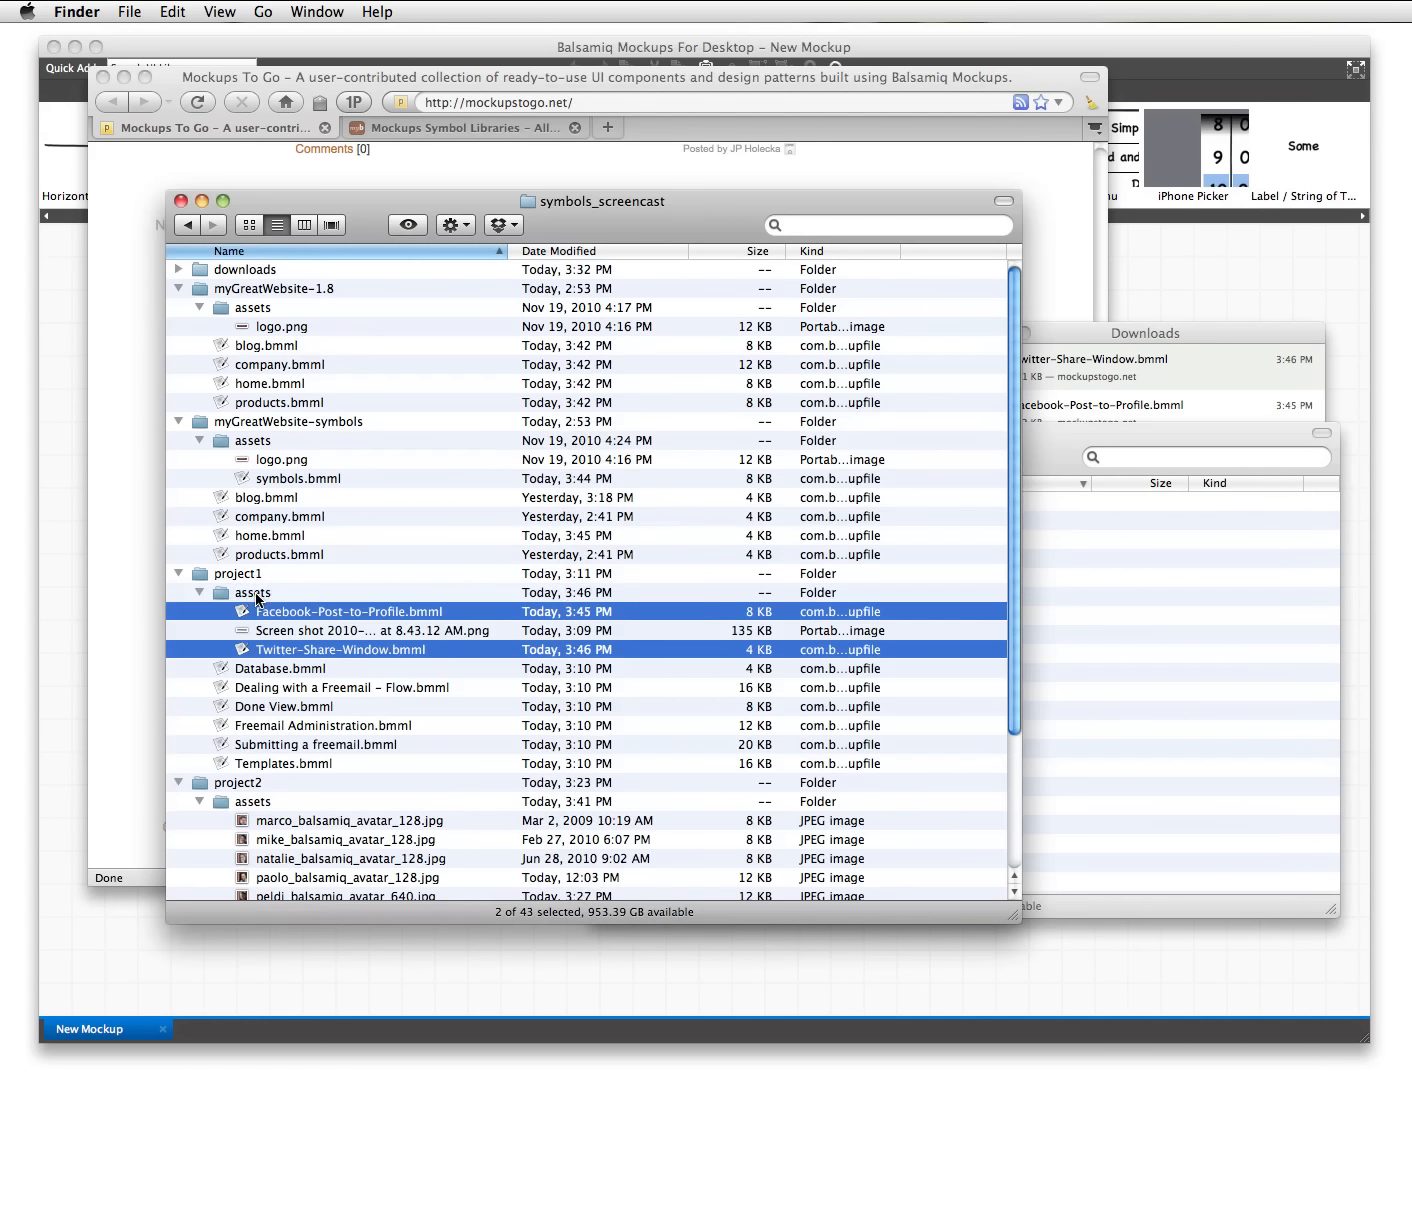
# - Open project1's Database.bmml in Balsamiq Mockups and place the Twitter-Share-Window and Facebook-Post-to-Profile assets over its tables
pyautogui.click(292, 635)
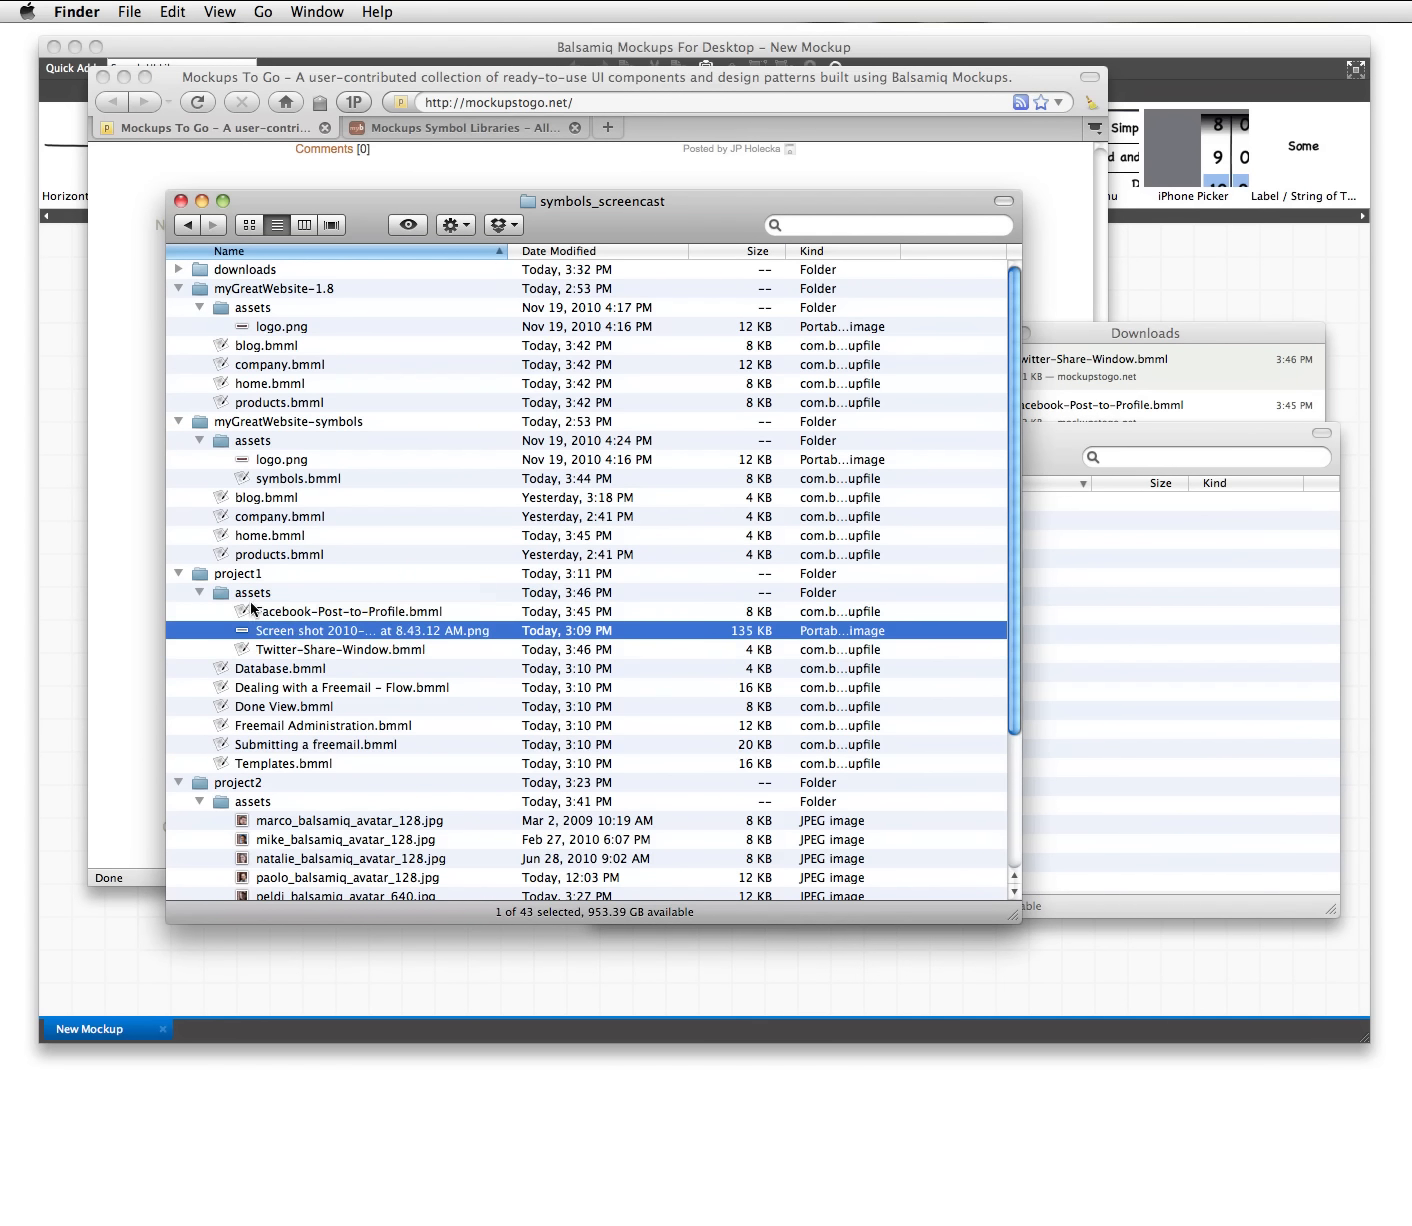
pyautogui.doubleClick(266, 668)
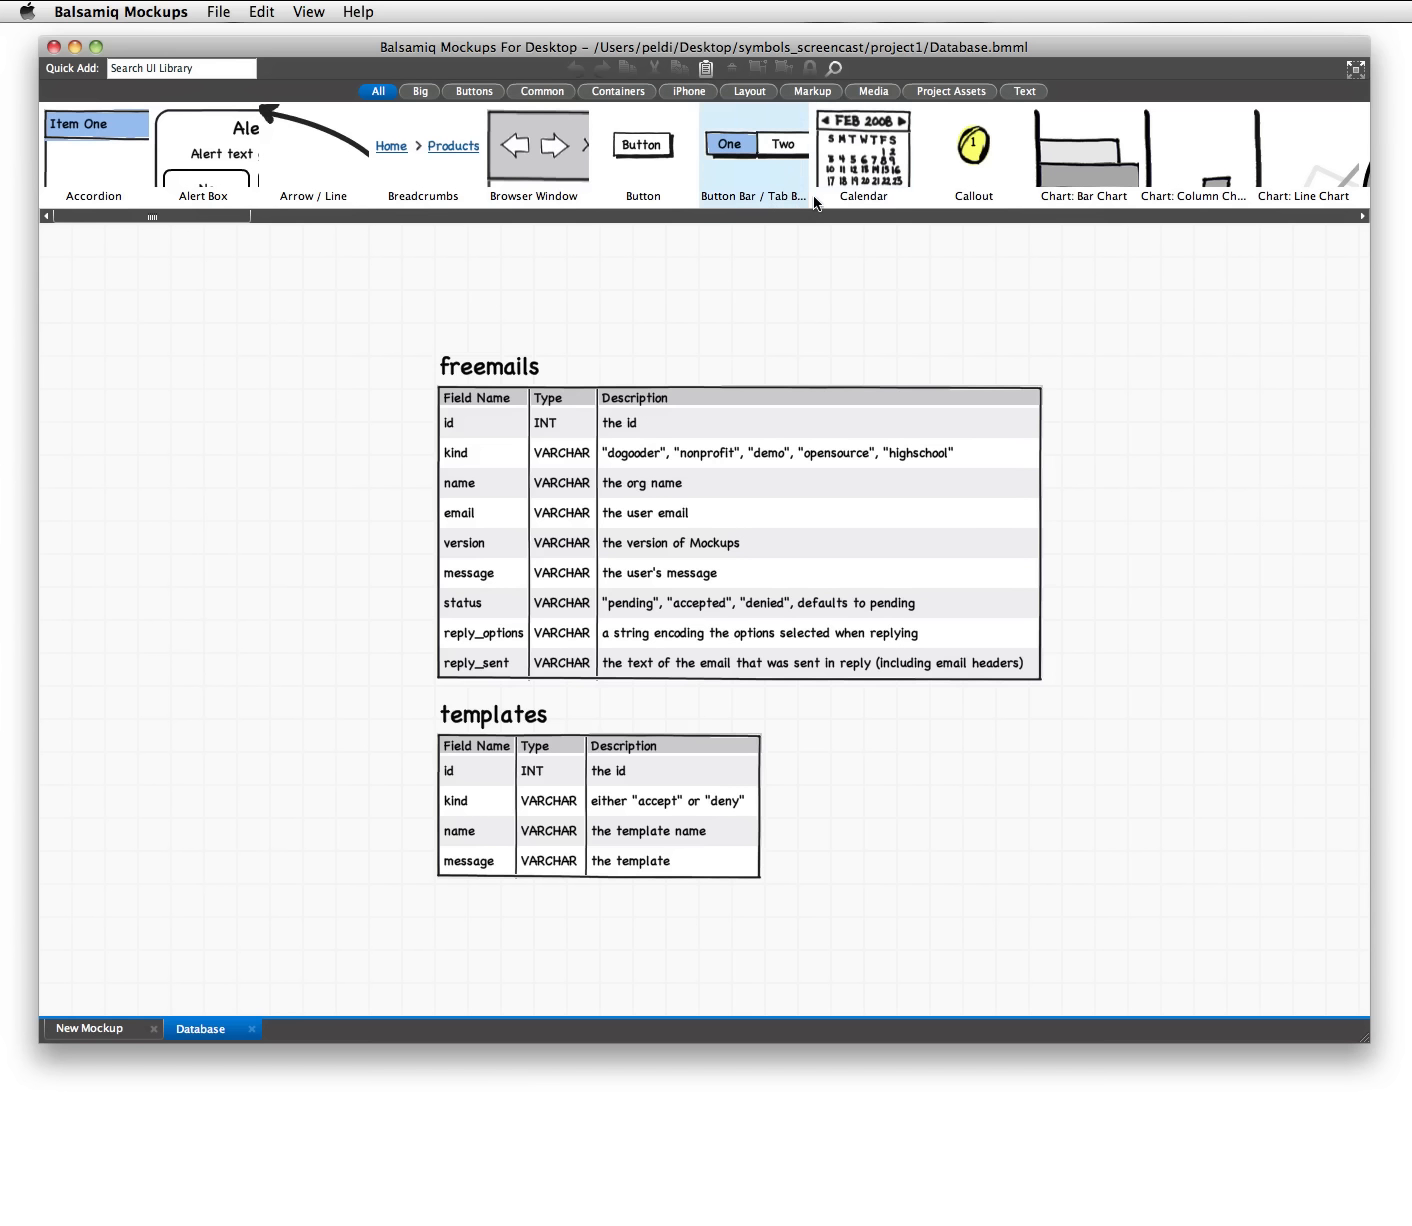
pyautogui.click(946, 92)
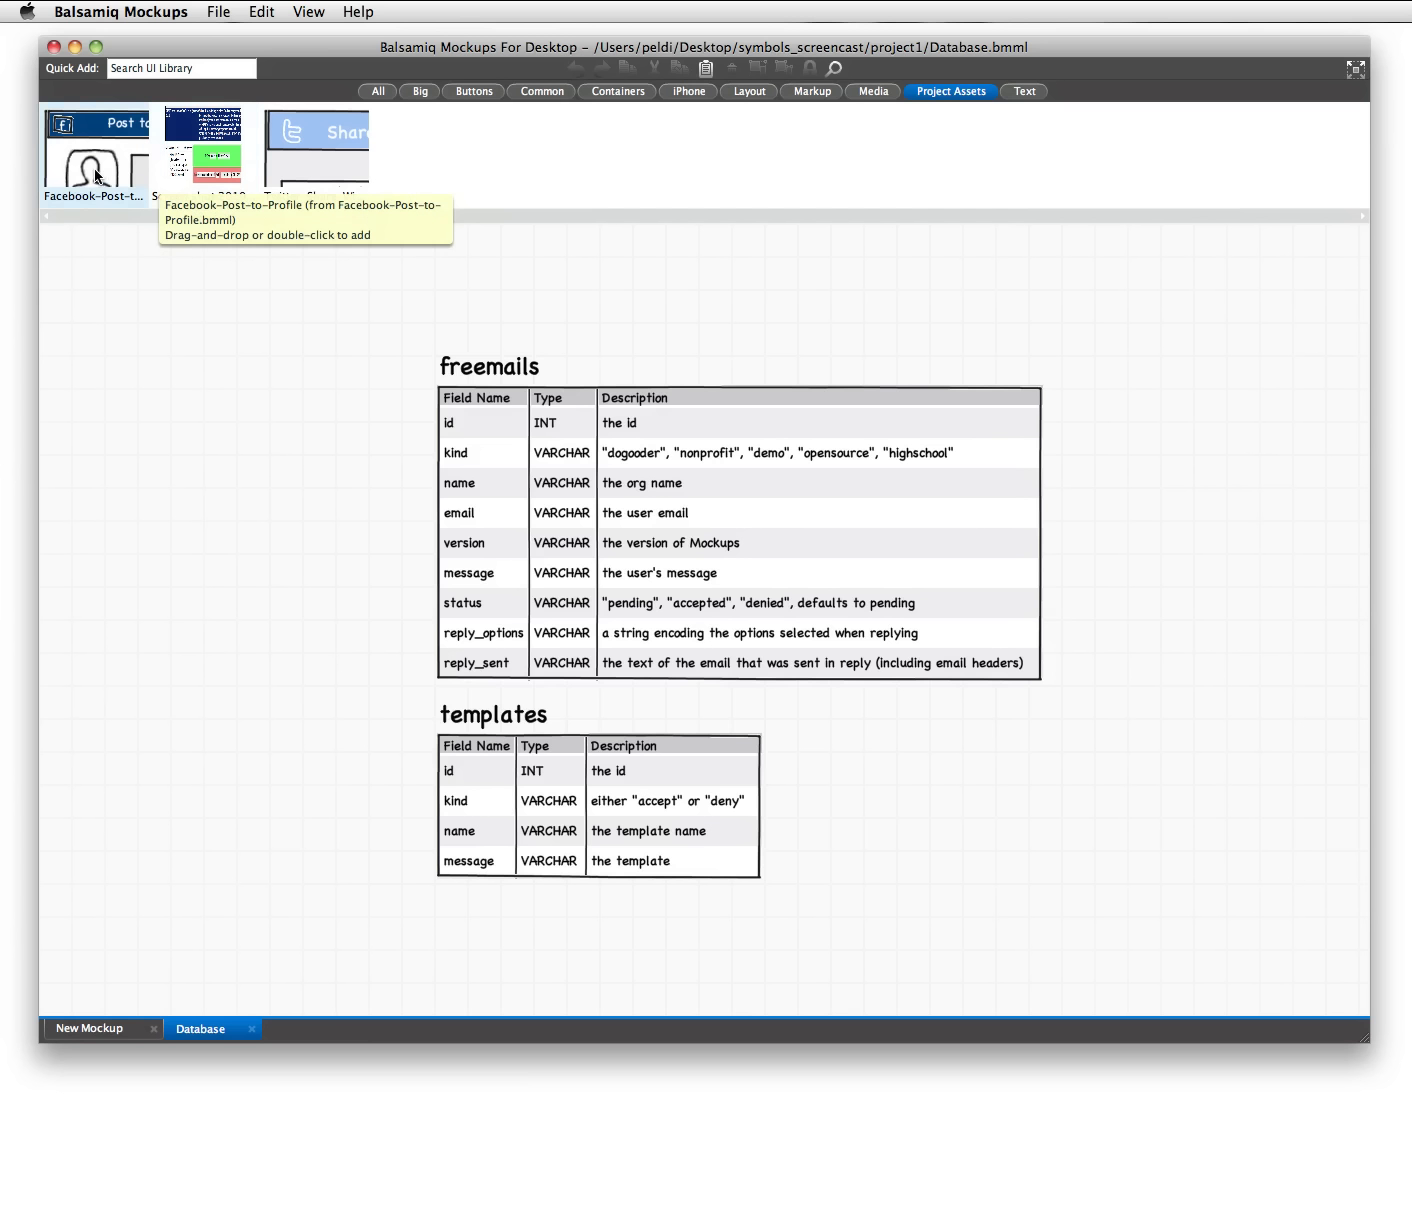
pyautogui.moveTo(295, 167); pyautogui.dragTo(462, 305)
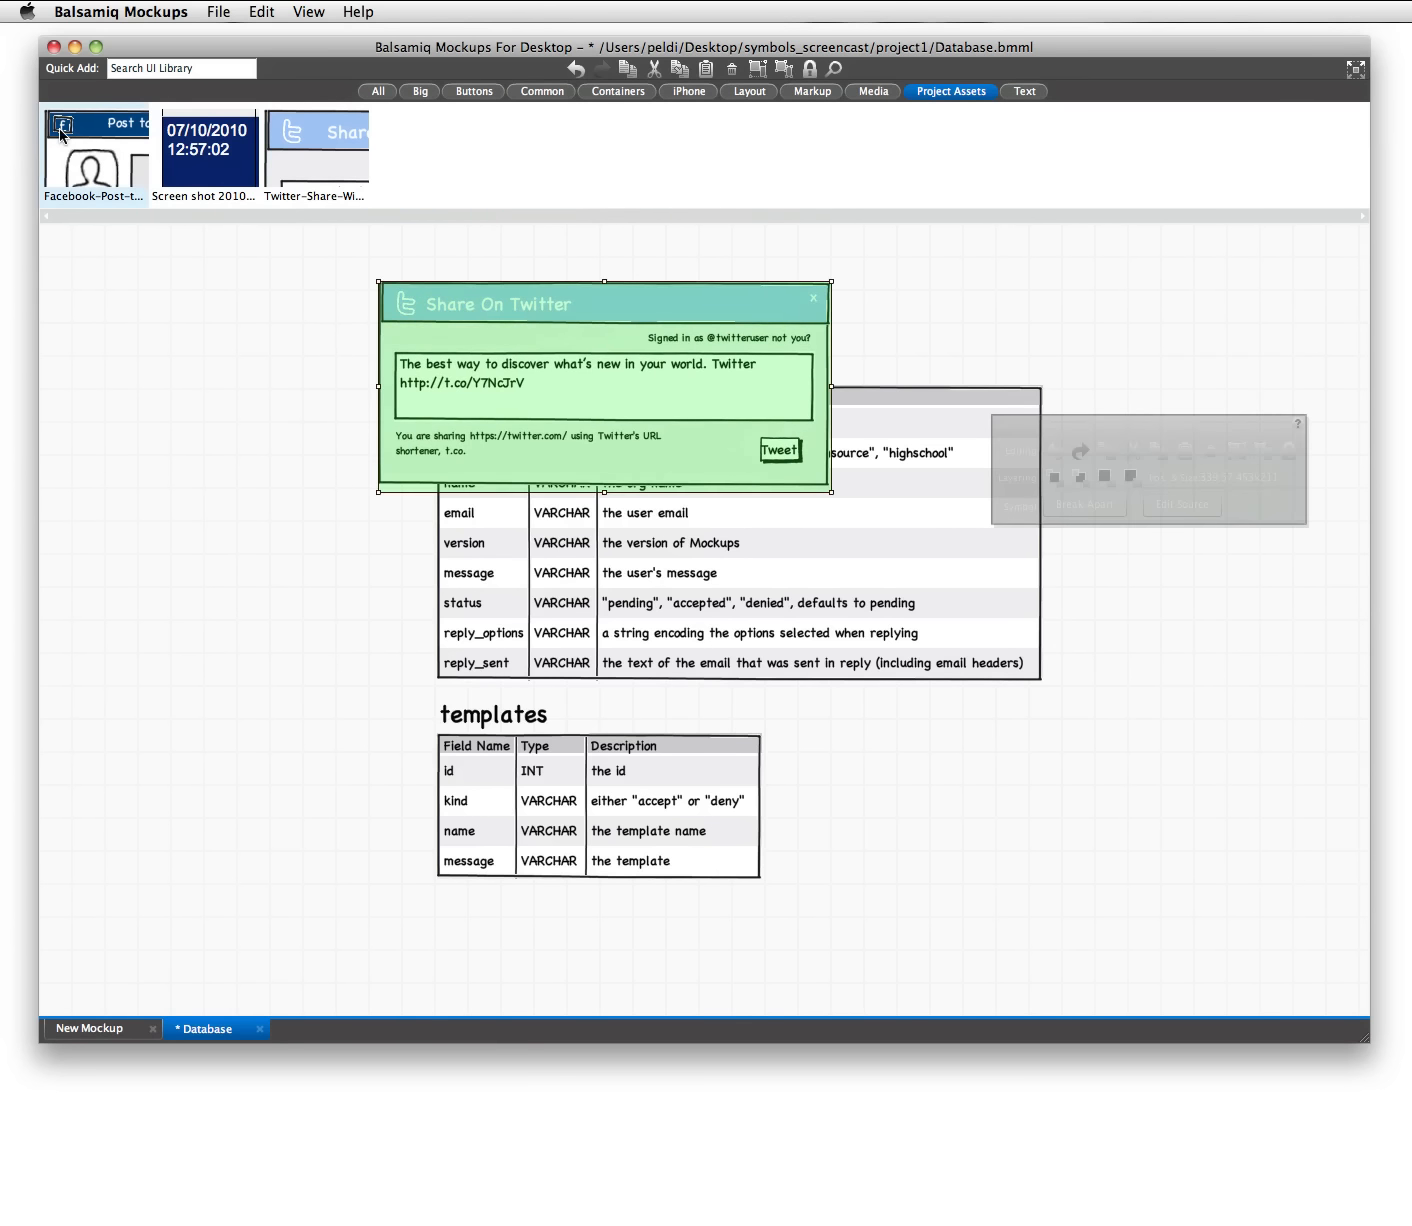
pyautogui.moveTo(65, 137); pyautogui.dragTo(219, 560)
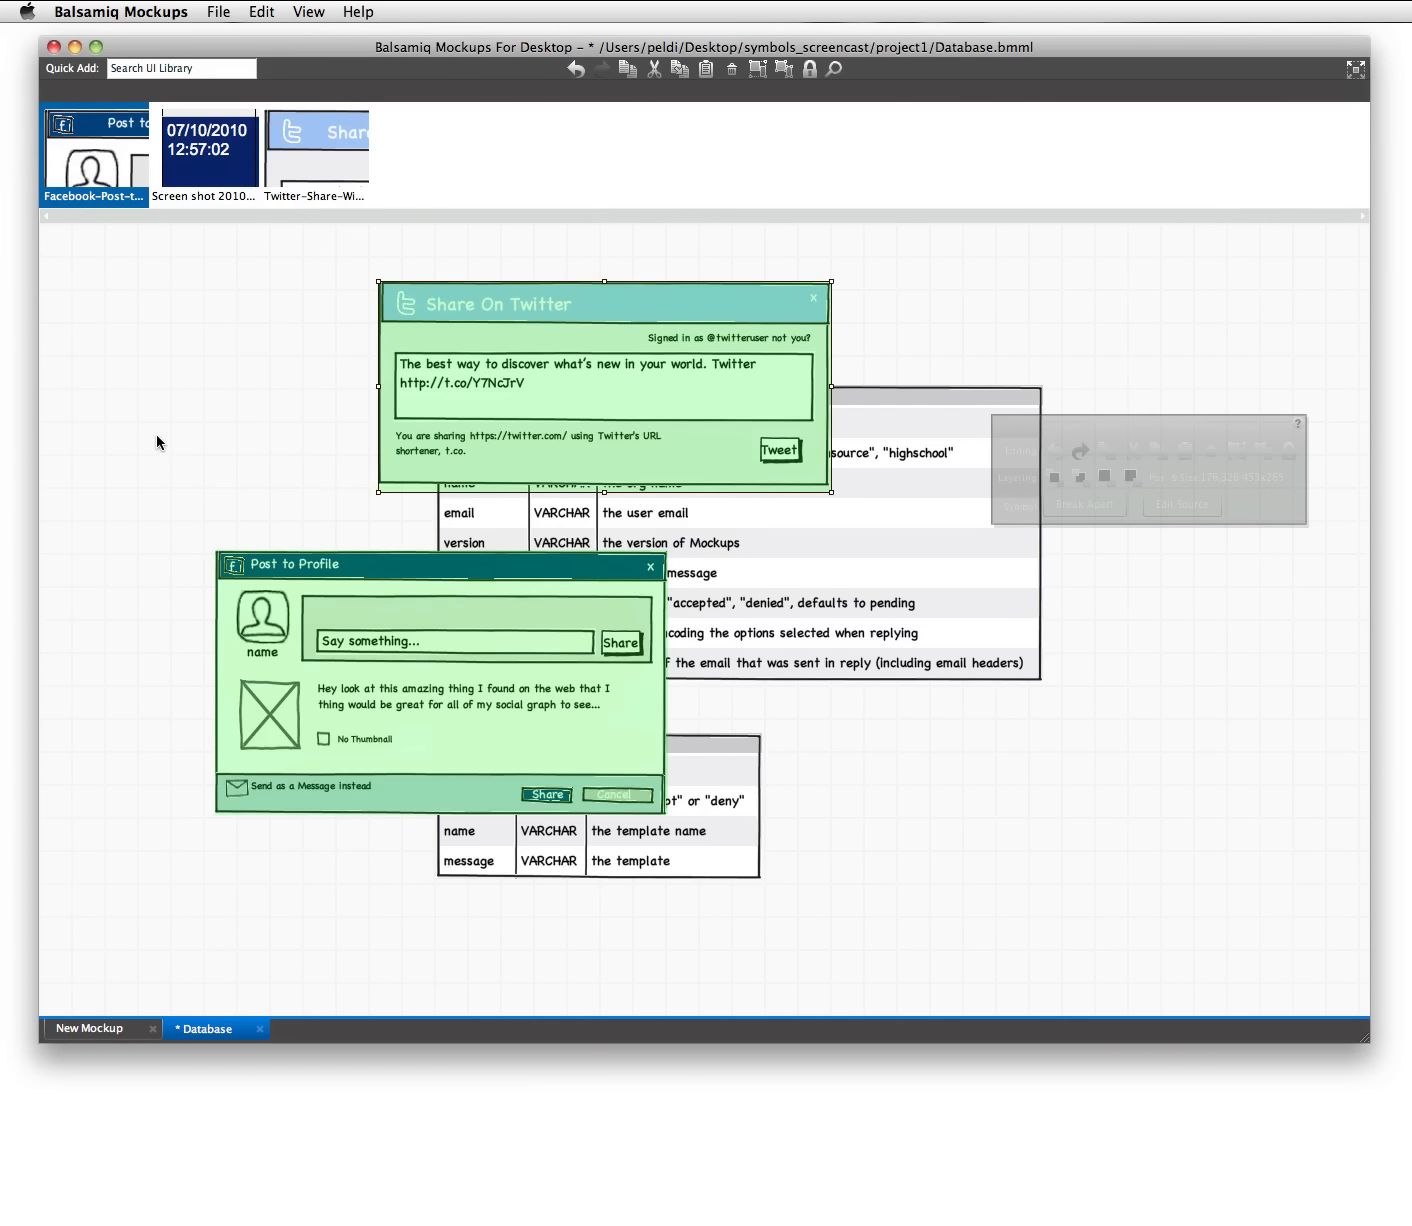
# - Quick-add the Facebook-Post-to-Profile and Twitter-Share-Window assets to the Database mockup by searching for "face" and "twi"
pyautogui.click(176, 68)
pyautogui.write('d')
pyautogui.press('BackSpace')
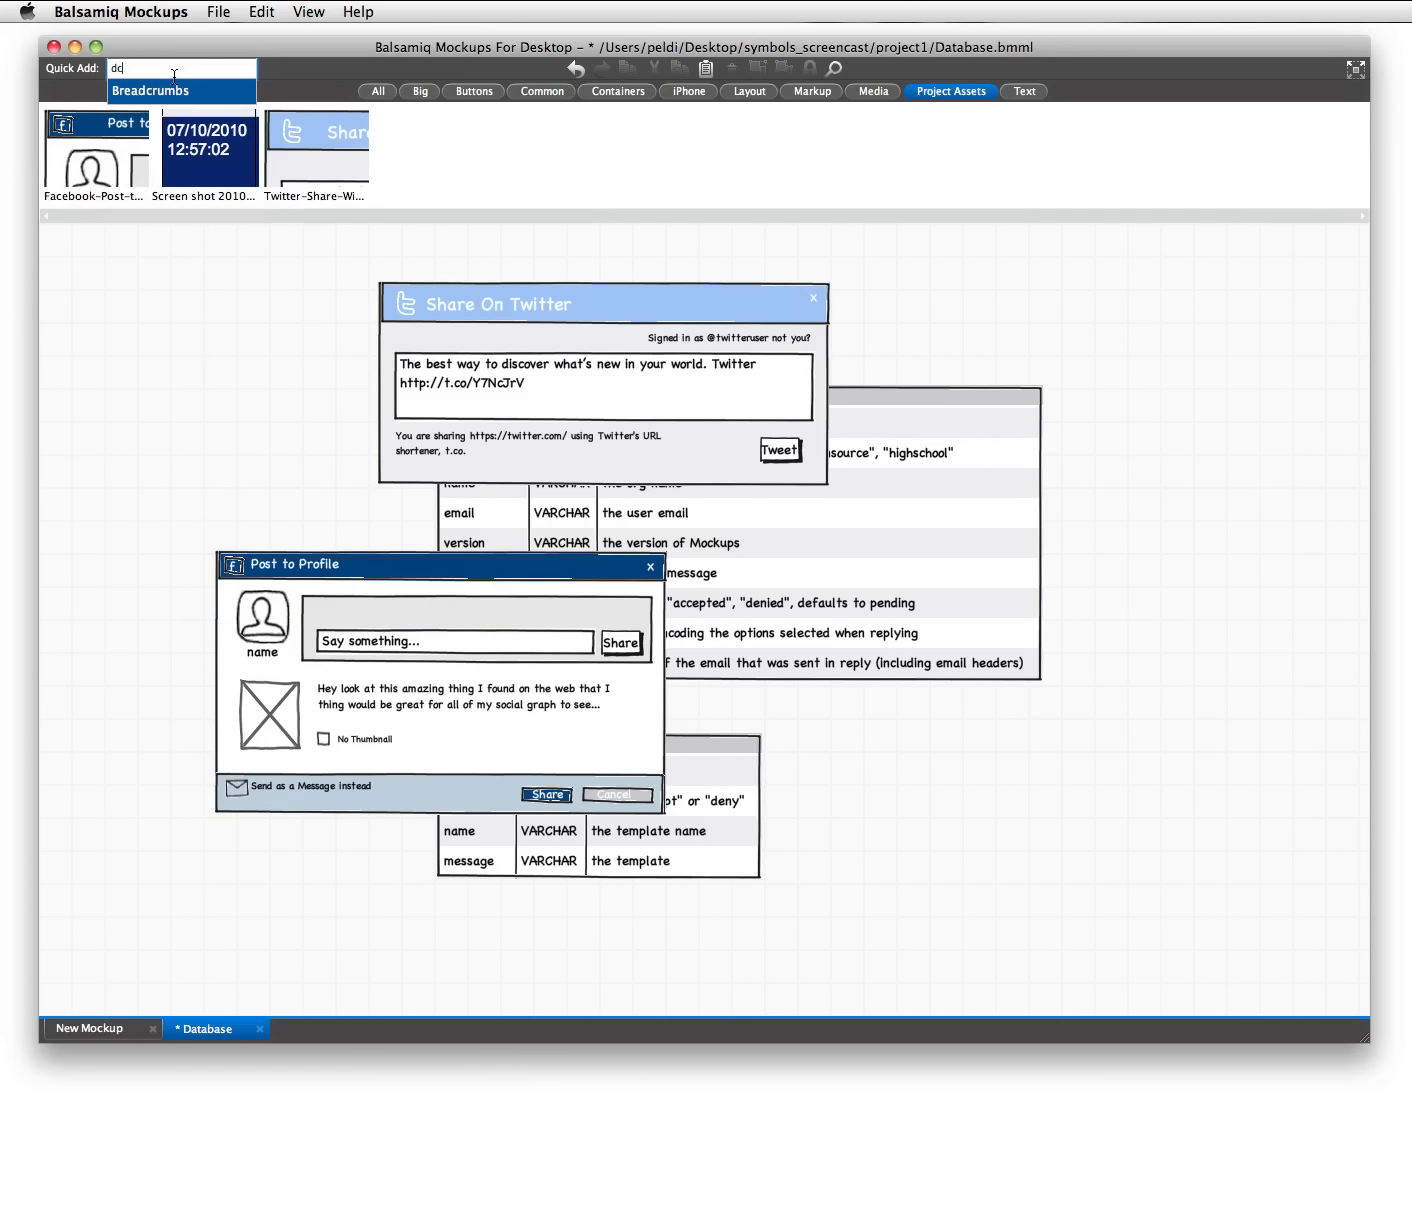
pyautogui.write('d')
pyautogui.press('BackSpace')
pyautogui.write('face')
pyautogui.press('Return')
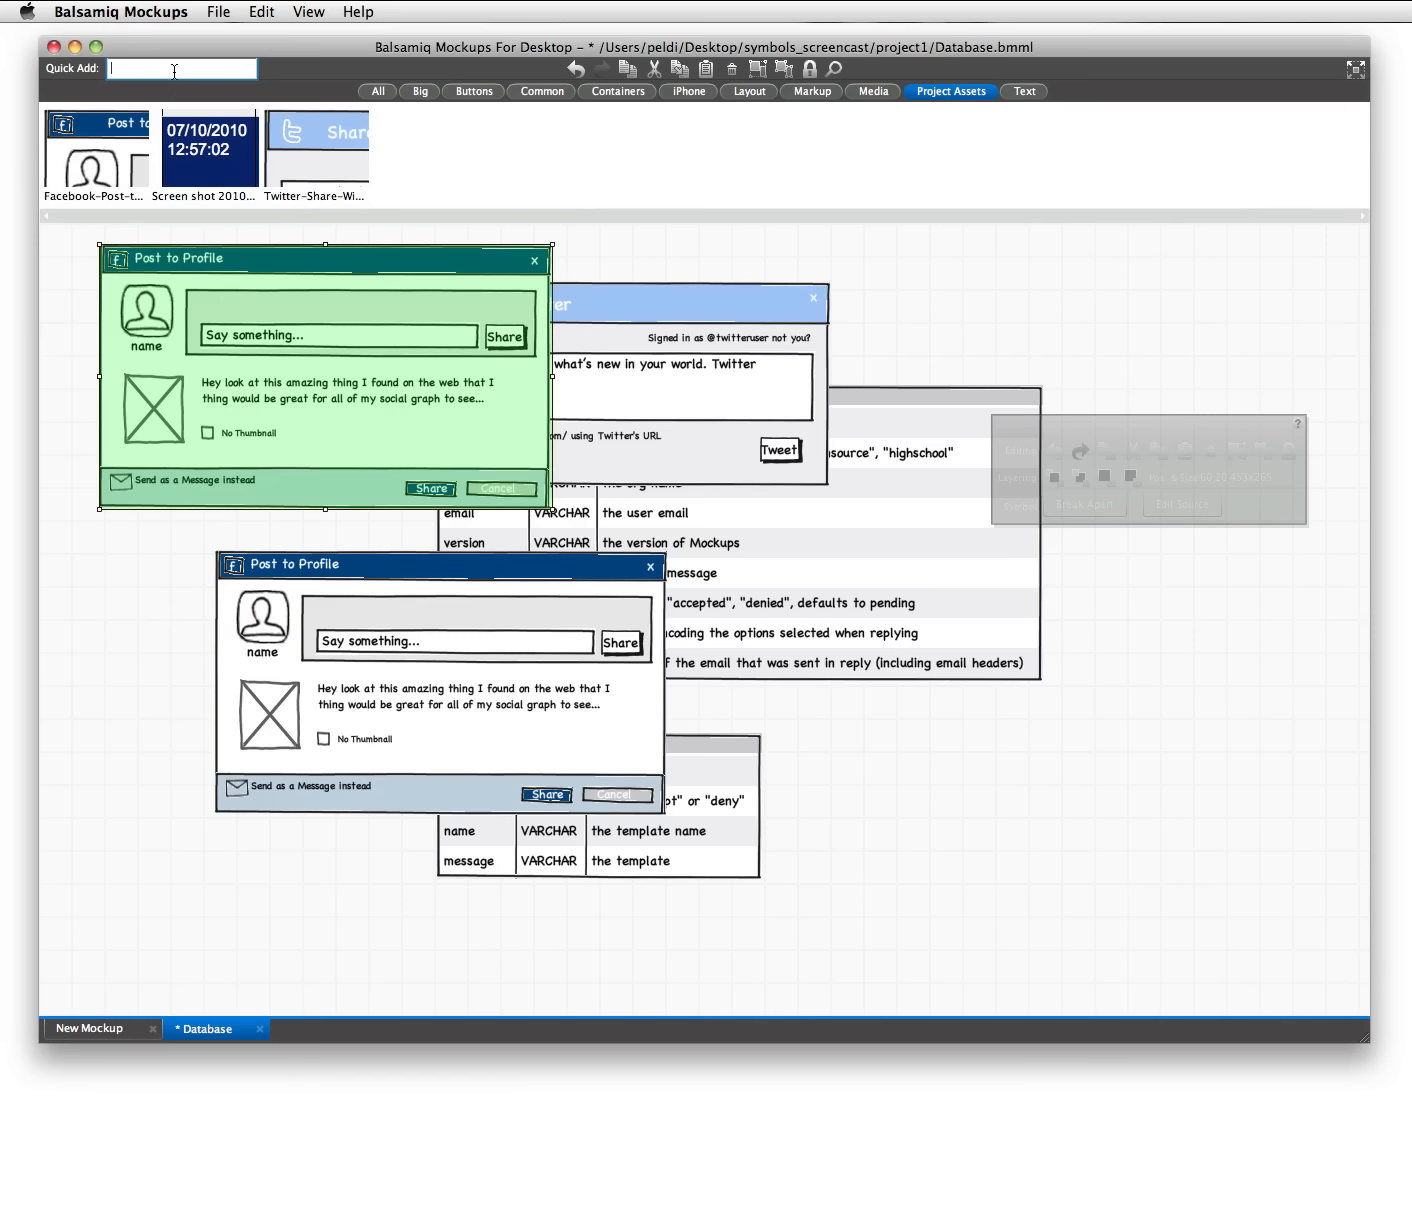
pyautogui.write('twi')
pyautogui.press('Return')
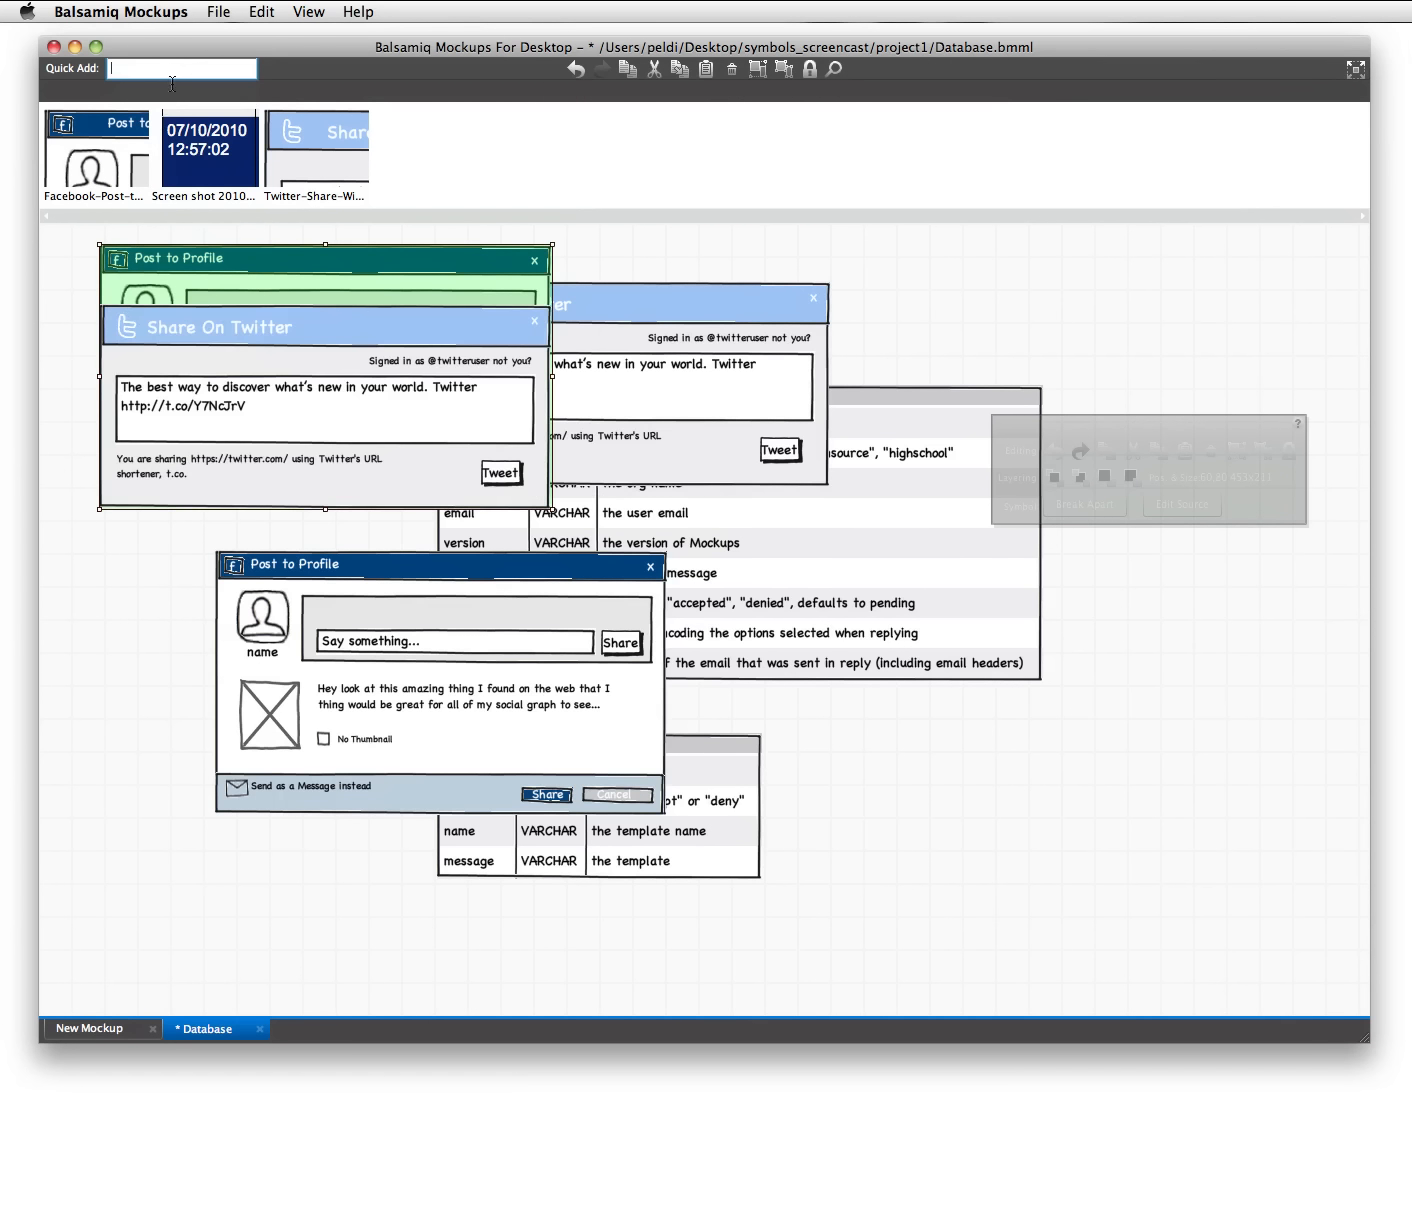
# - Delete both quick-added dialogs and the earlier Share On Twitter window from the Database mockup
pyautogui.press('Delete')
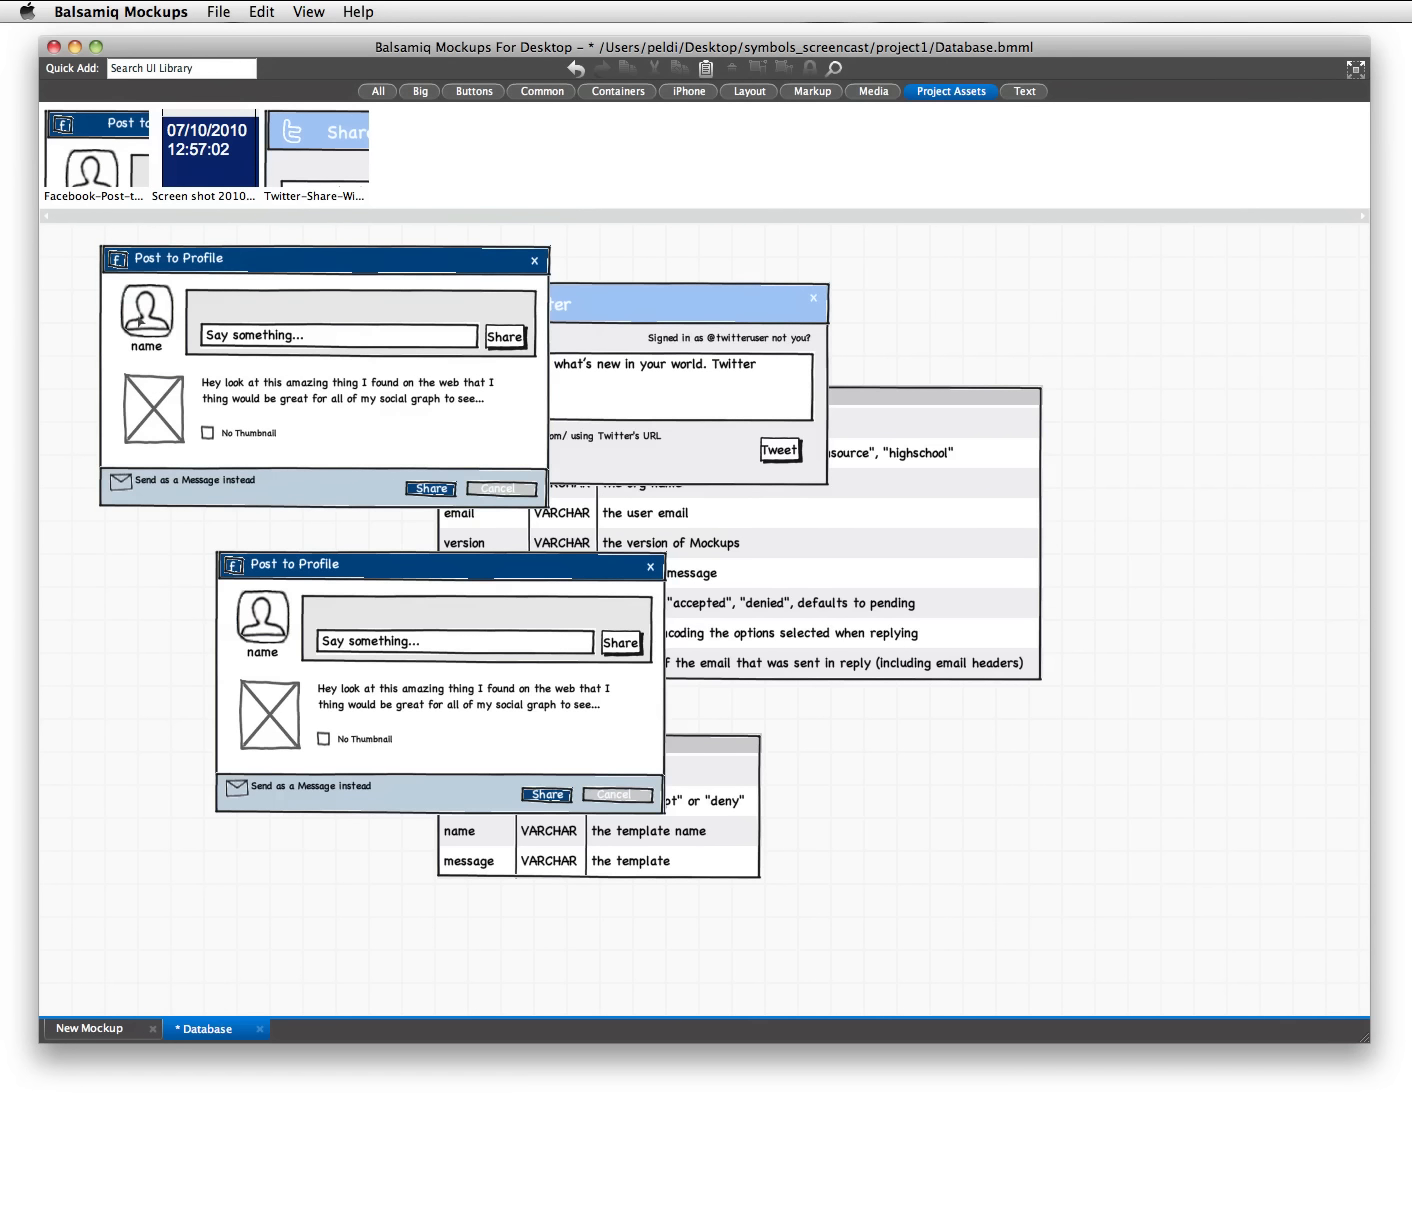
pyautogui.click(150, 343)
pyautogui.press('Delete')
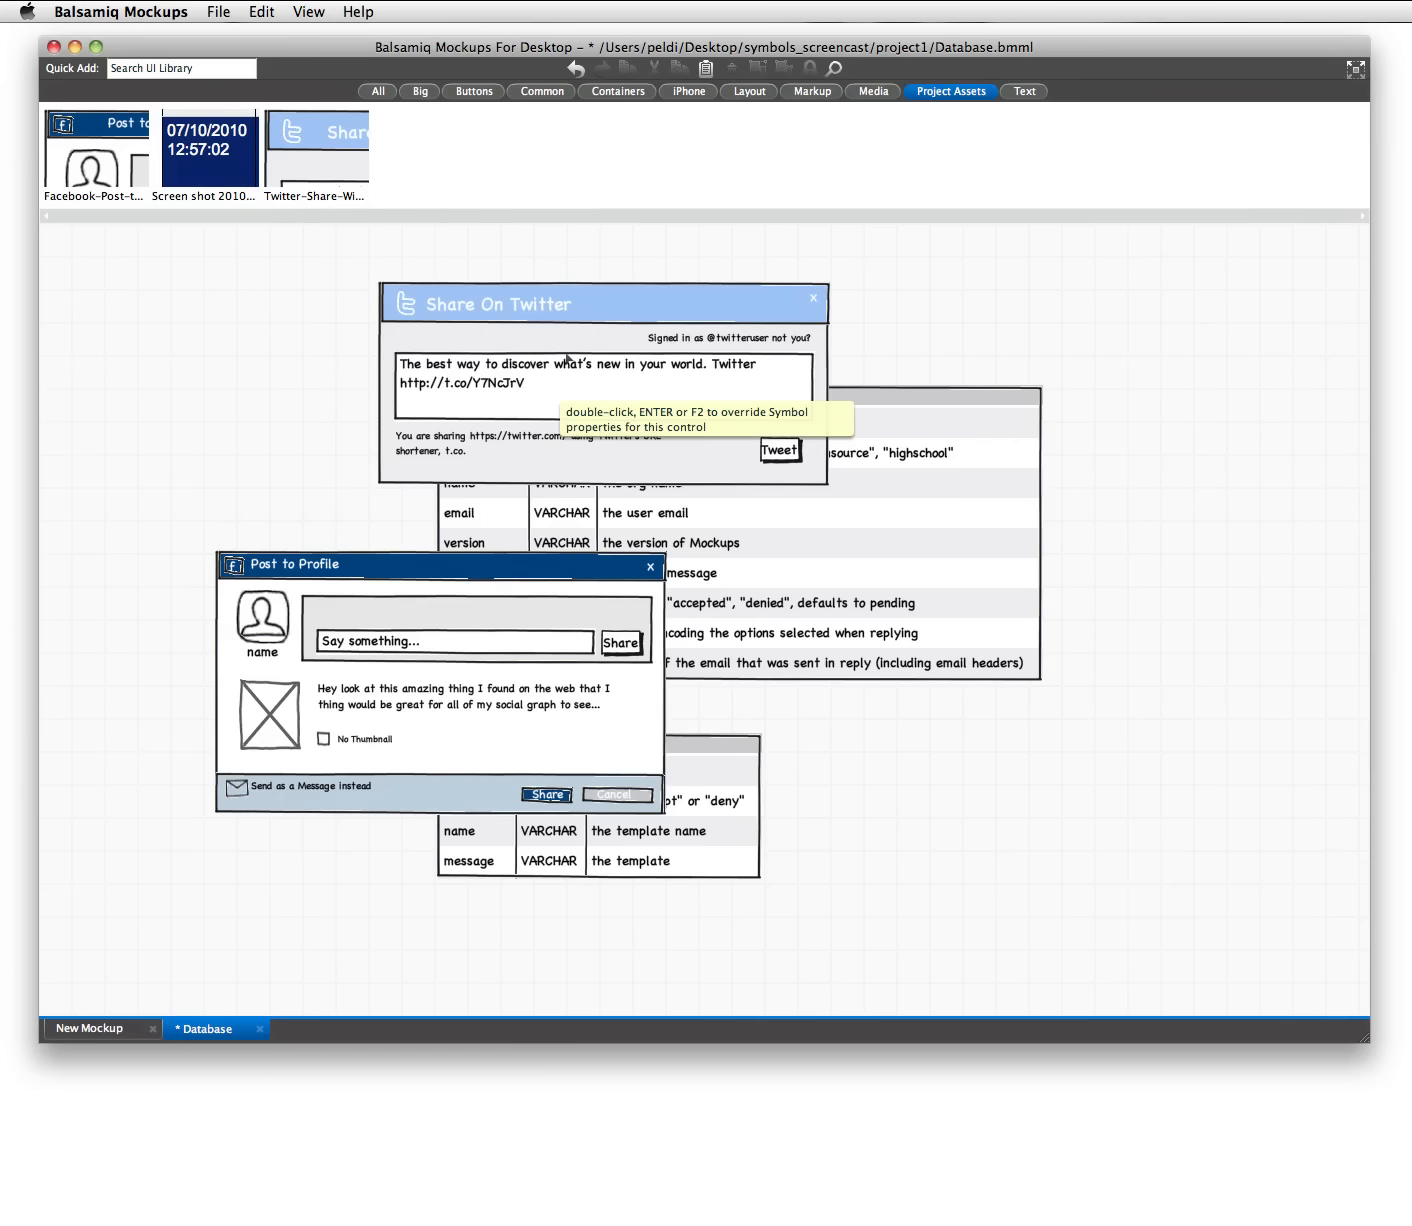
pyautogui.click(569, 360)
pyautogui.press('Delete')
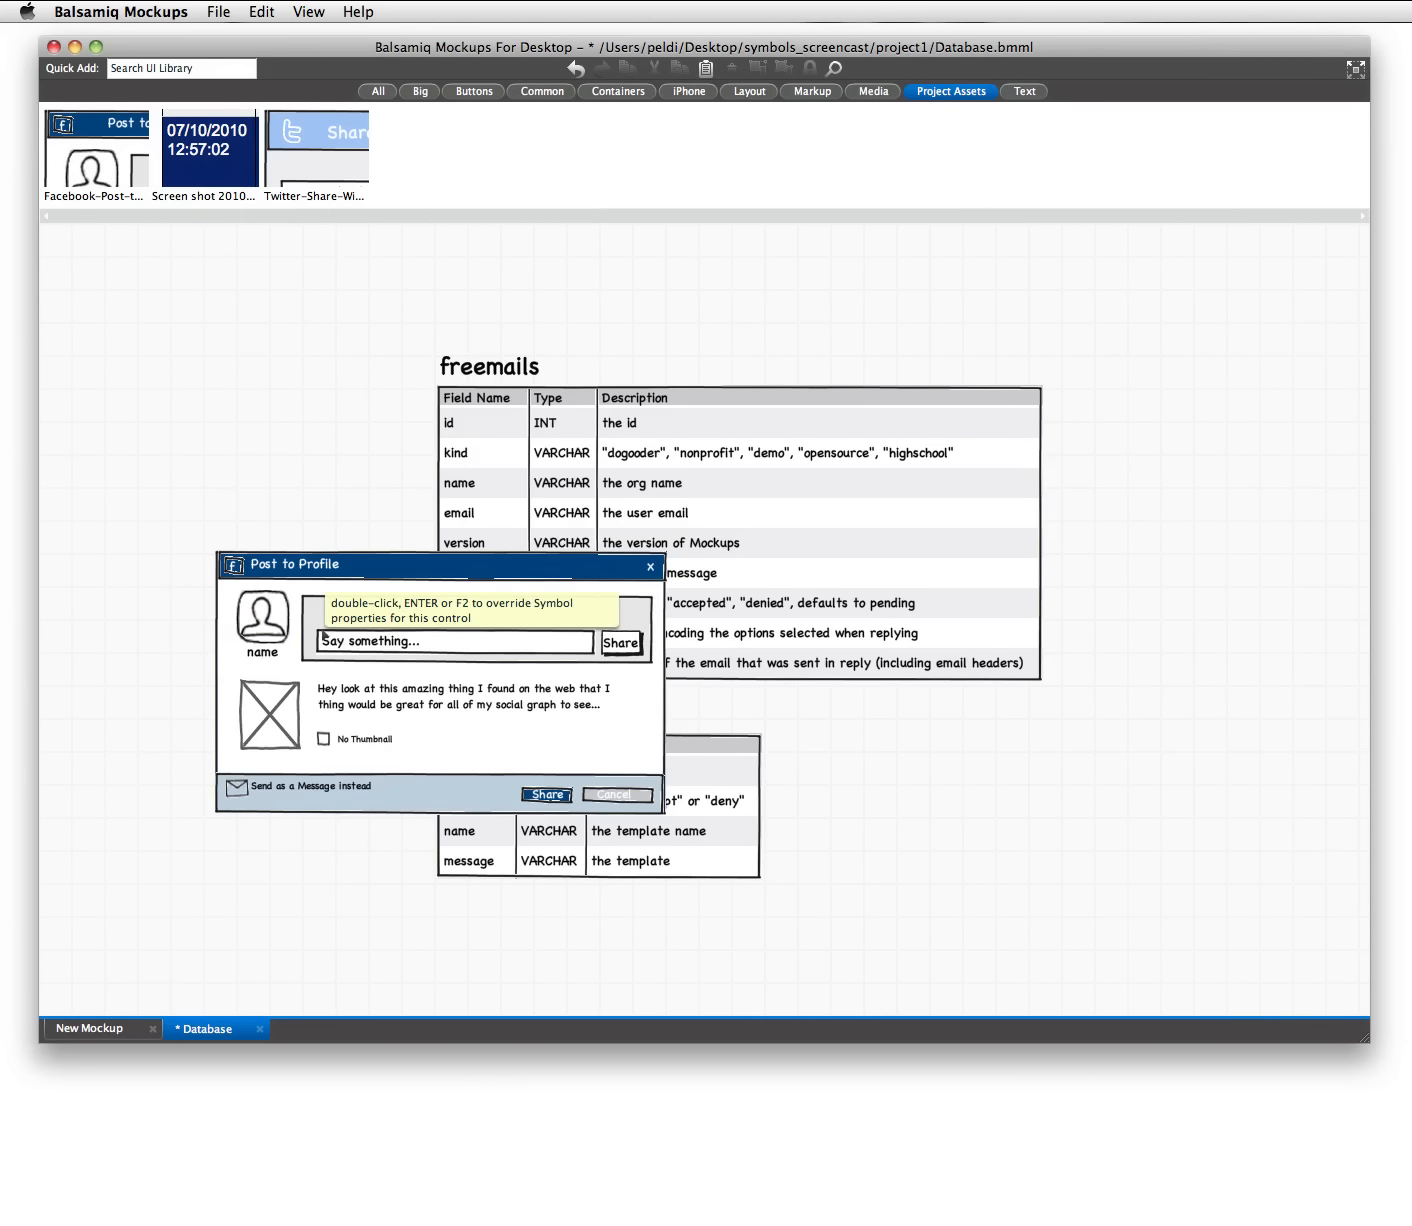
# - Open the Post to Profile symbol for overriding its properties, and return to the Database mockup without making an override
pyautogui.click(324, 637)
pyautogui.doubleClick(345, 638)
pyautogui.click(375, 656)
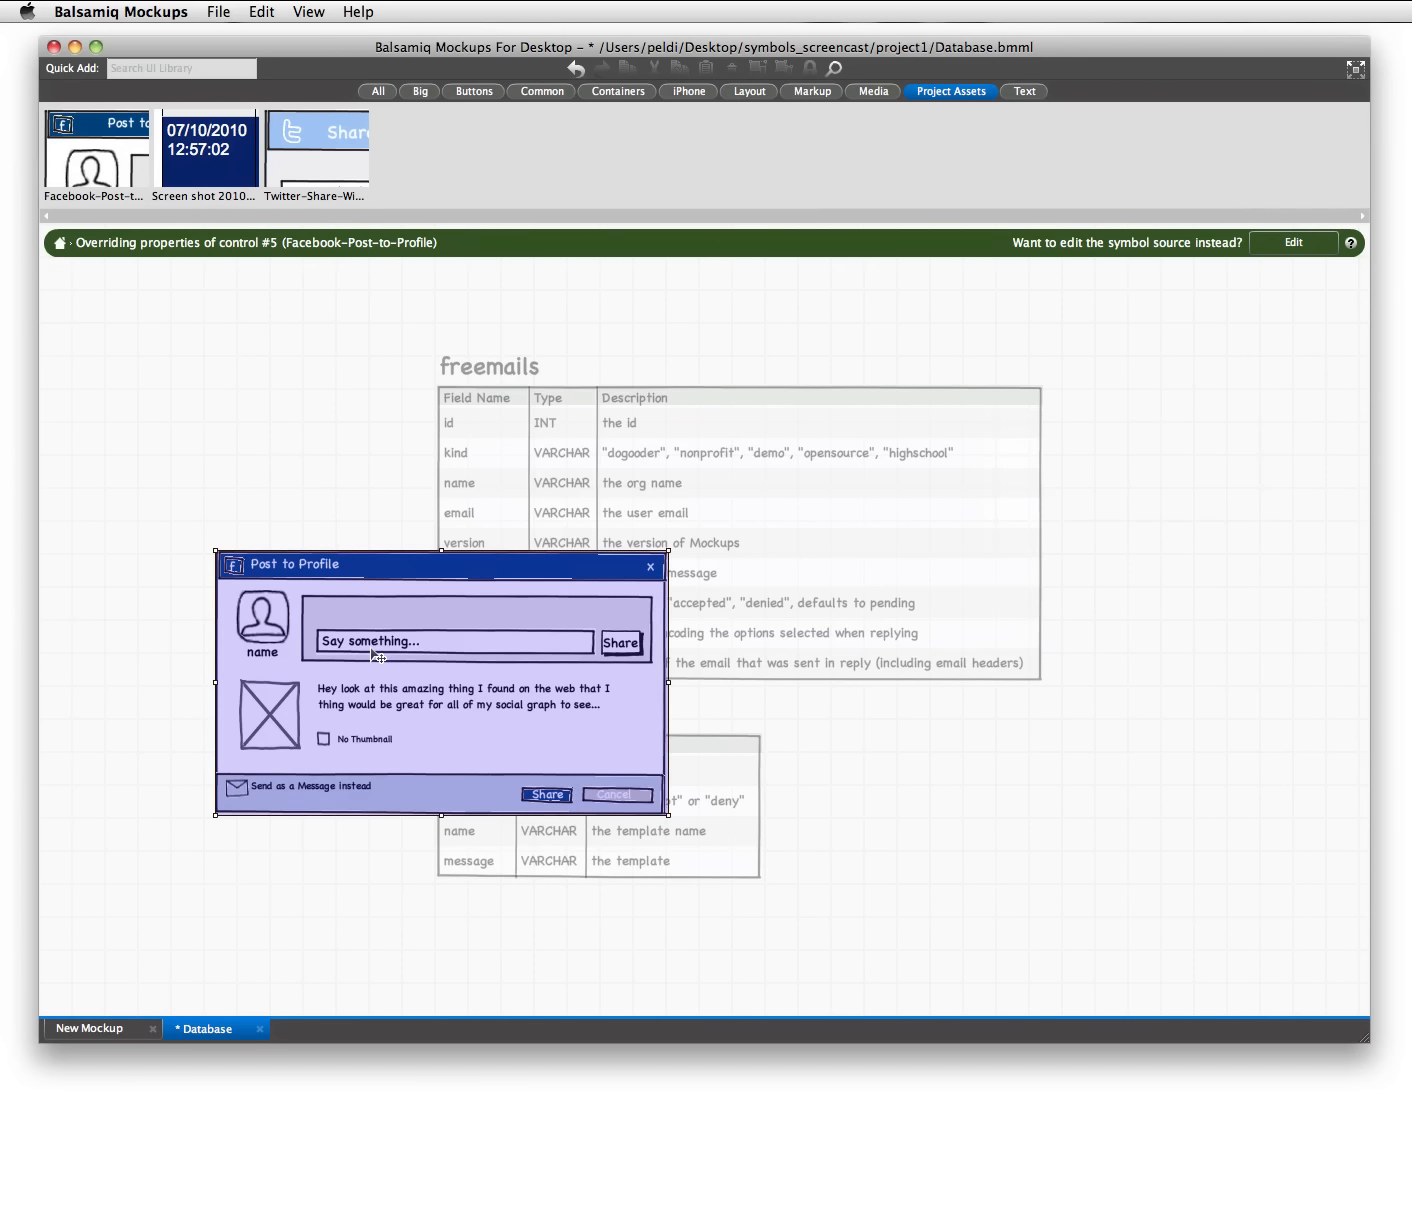
pyautogui.click(60, 246)
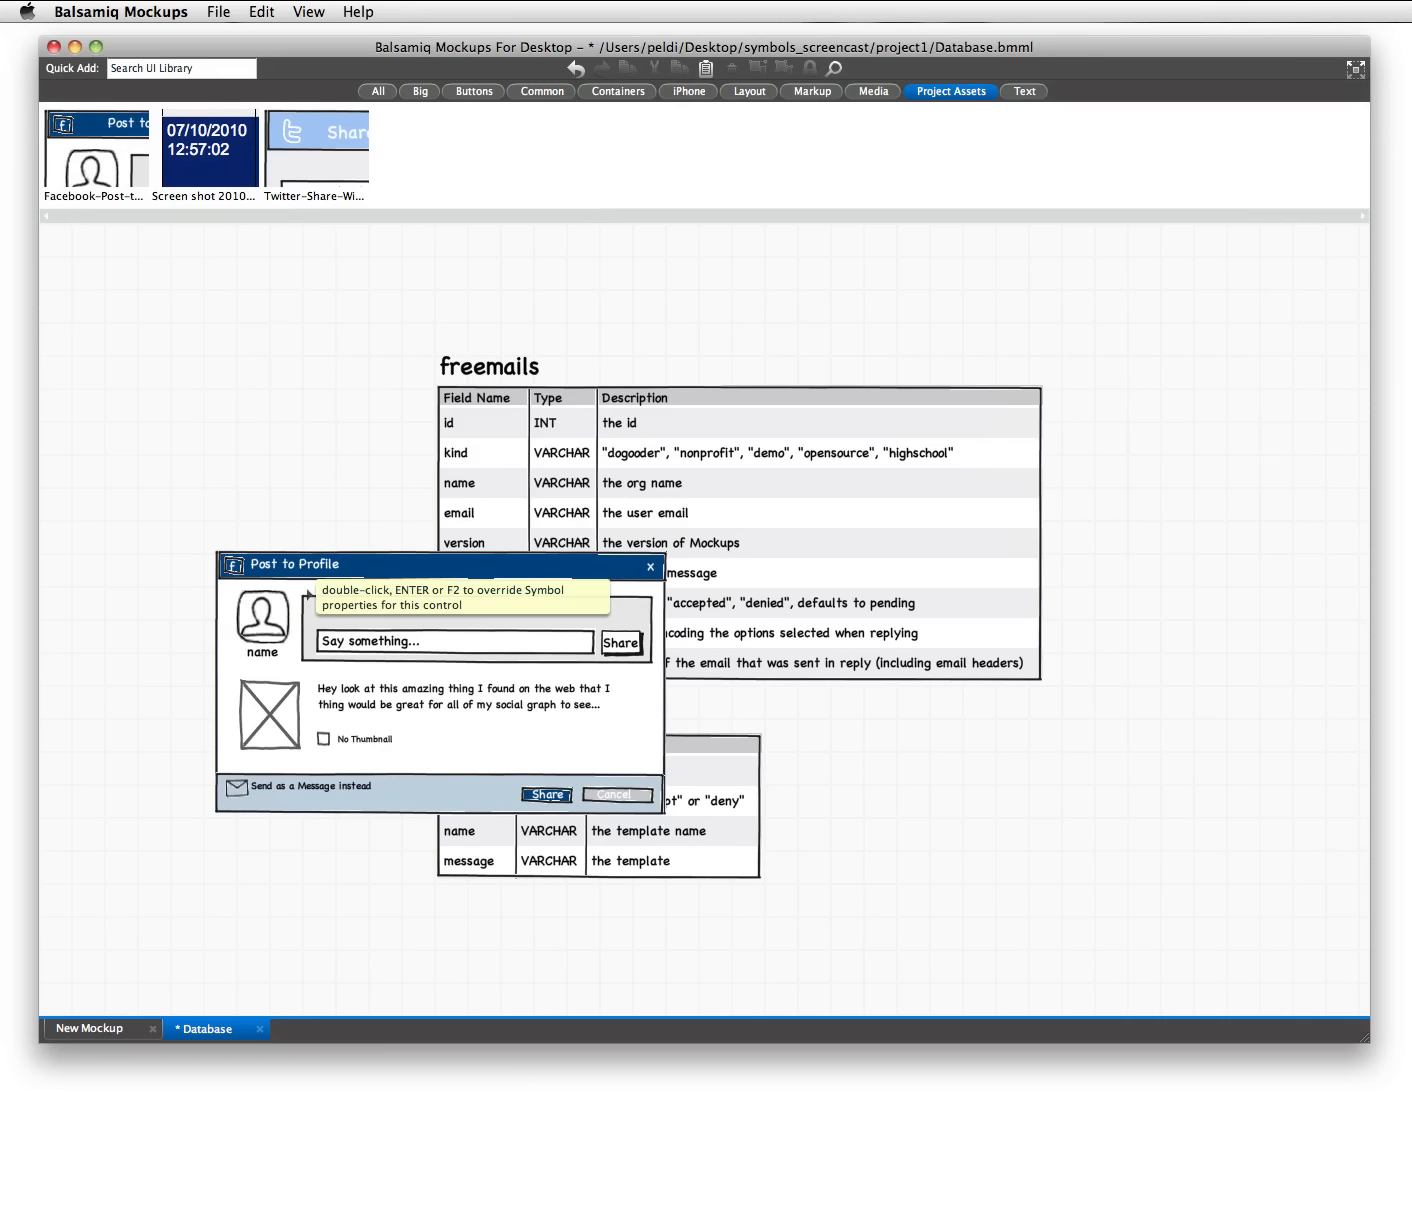
# - Move the Post to Profile dialog up over the freemails table and close the Database mockup without saving
pyautogui.moveTo(307, 592); pyautogui.dragTo(230, 362)
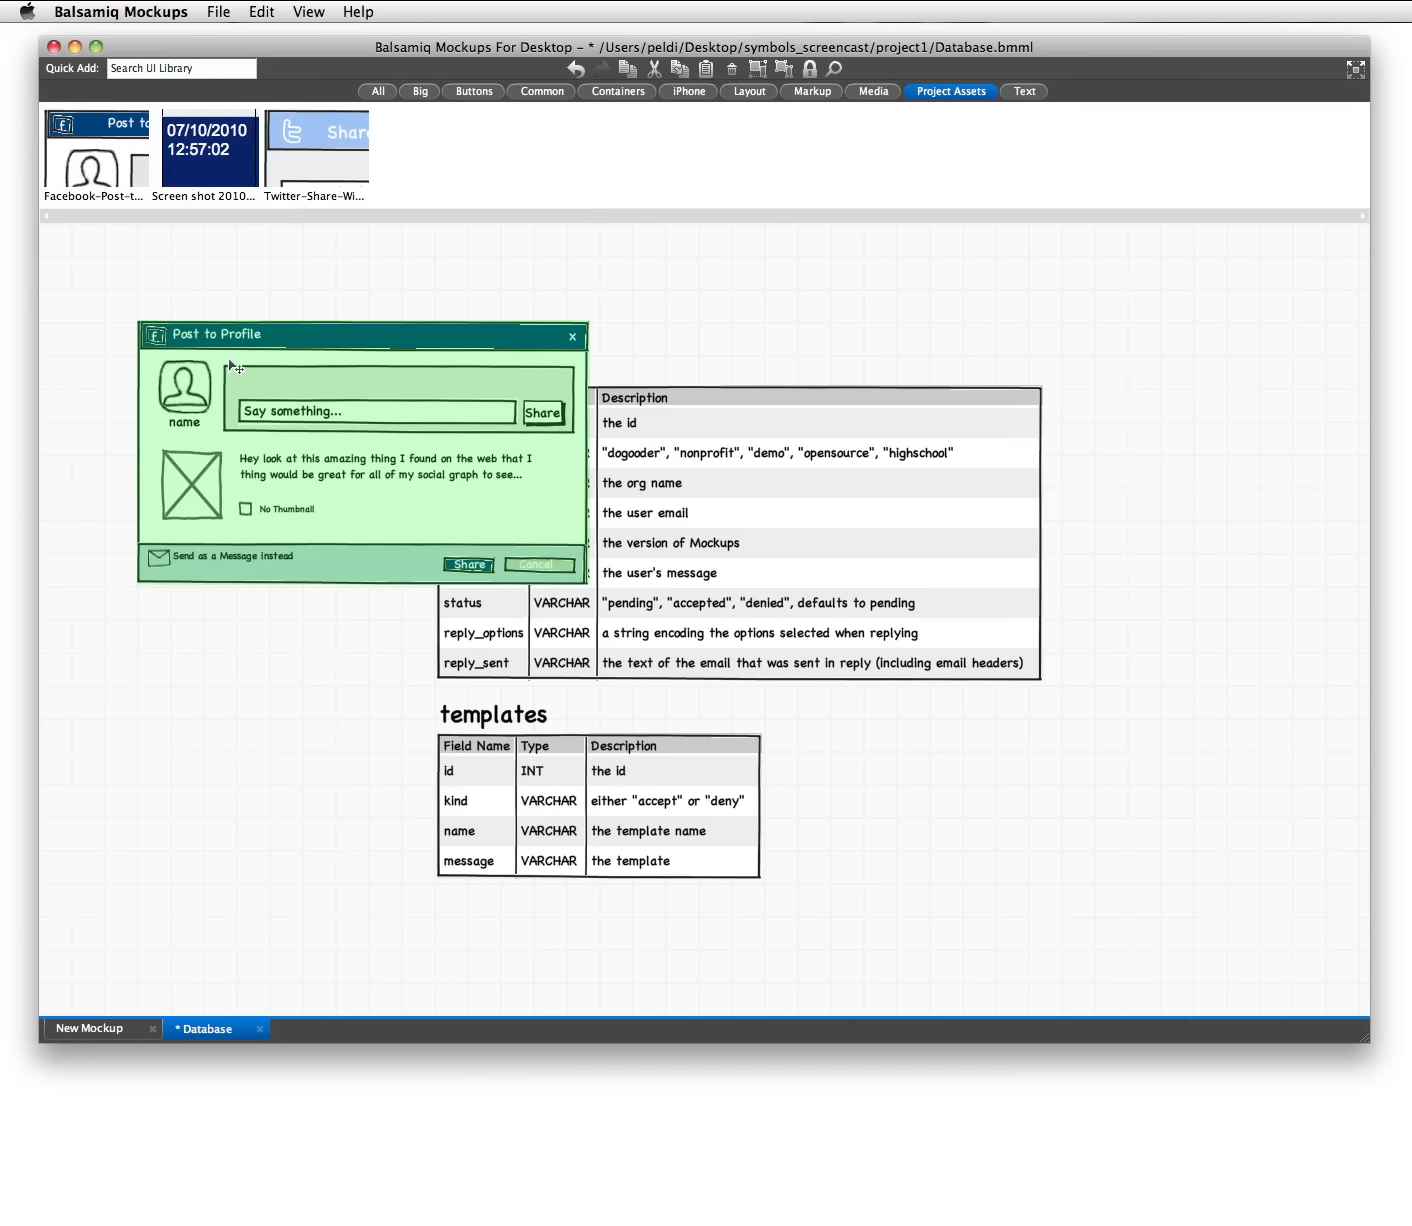
pyautogui.click(220, 638)
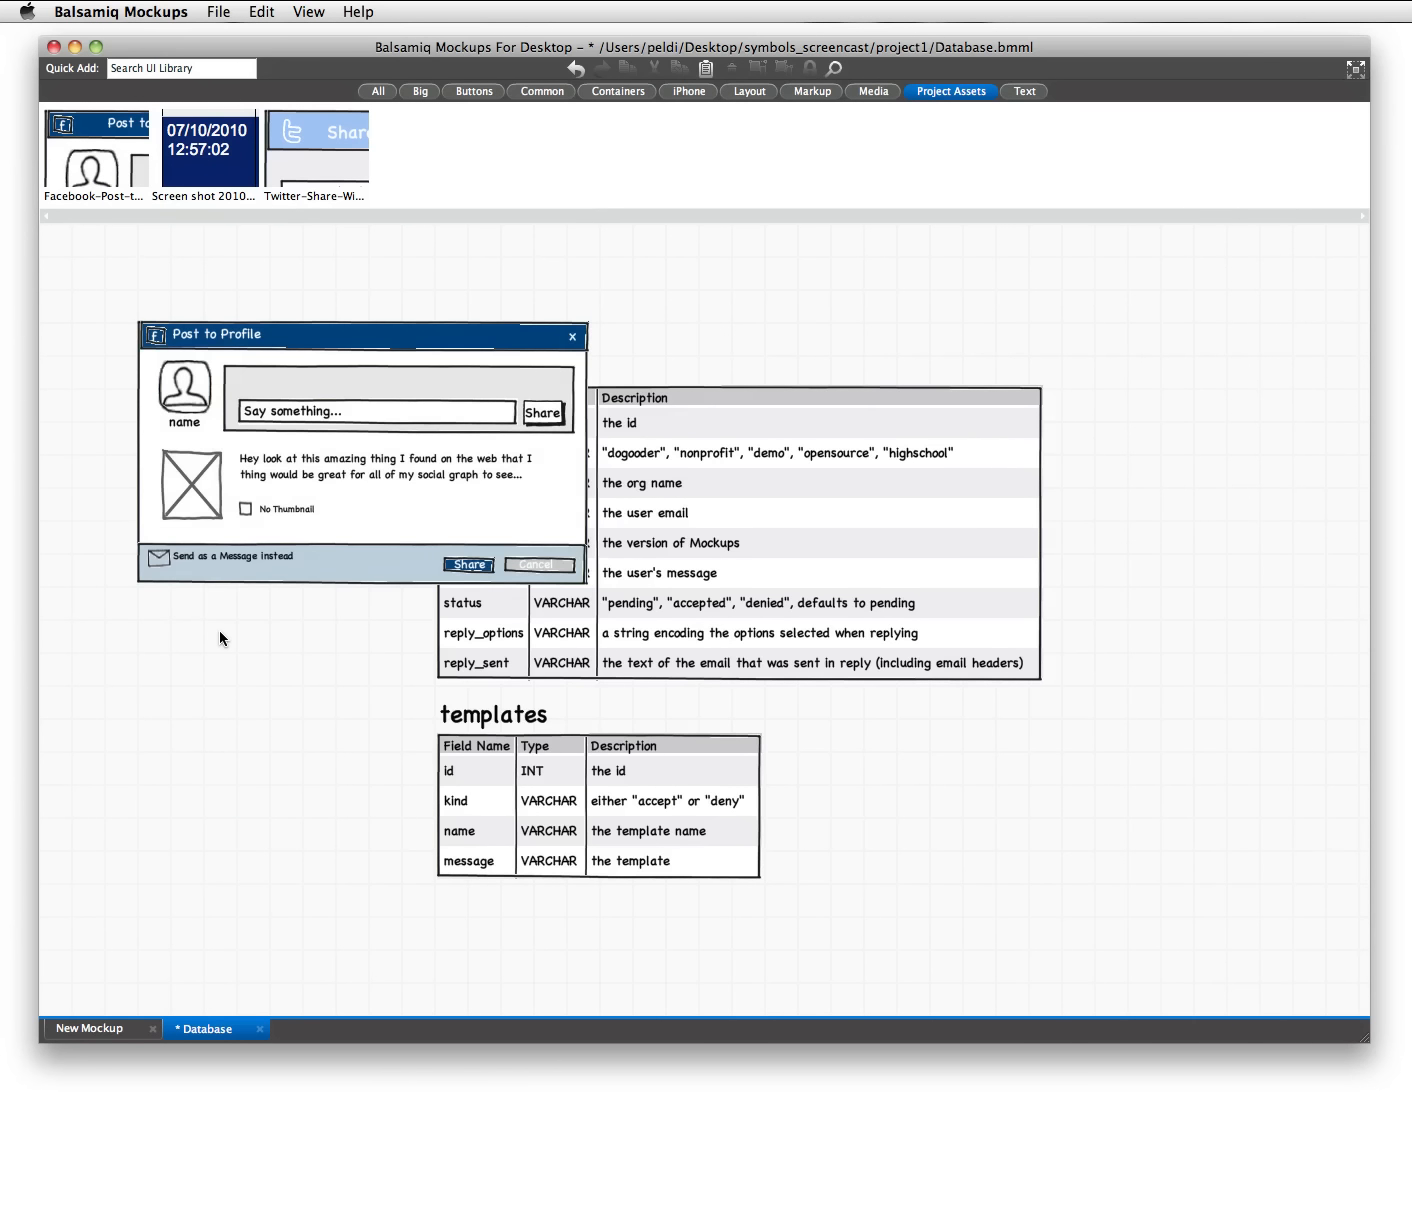
pyautogui.press('super+w')
pyautogui.click(578, 614)
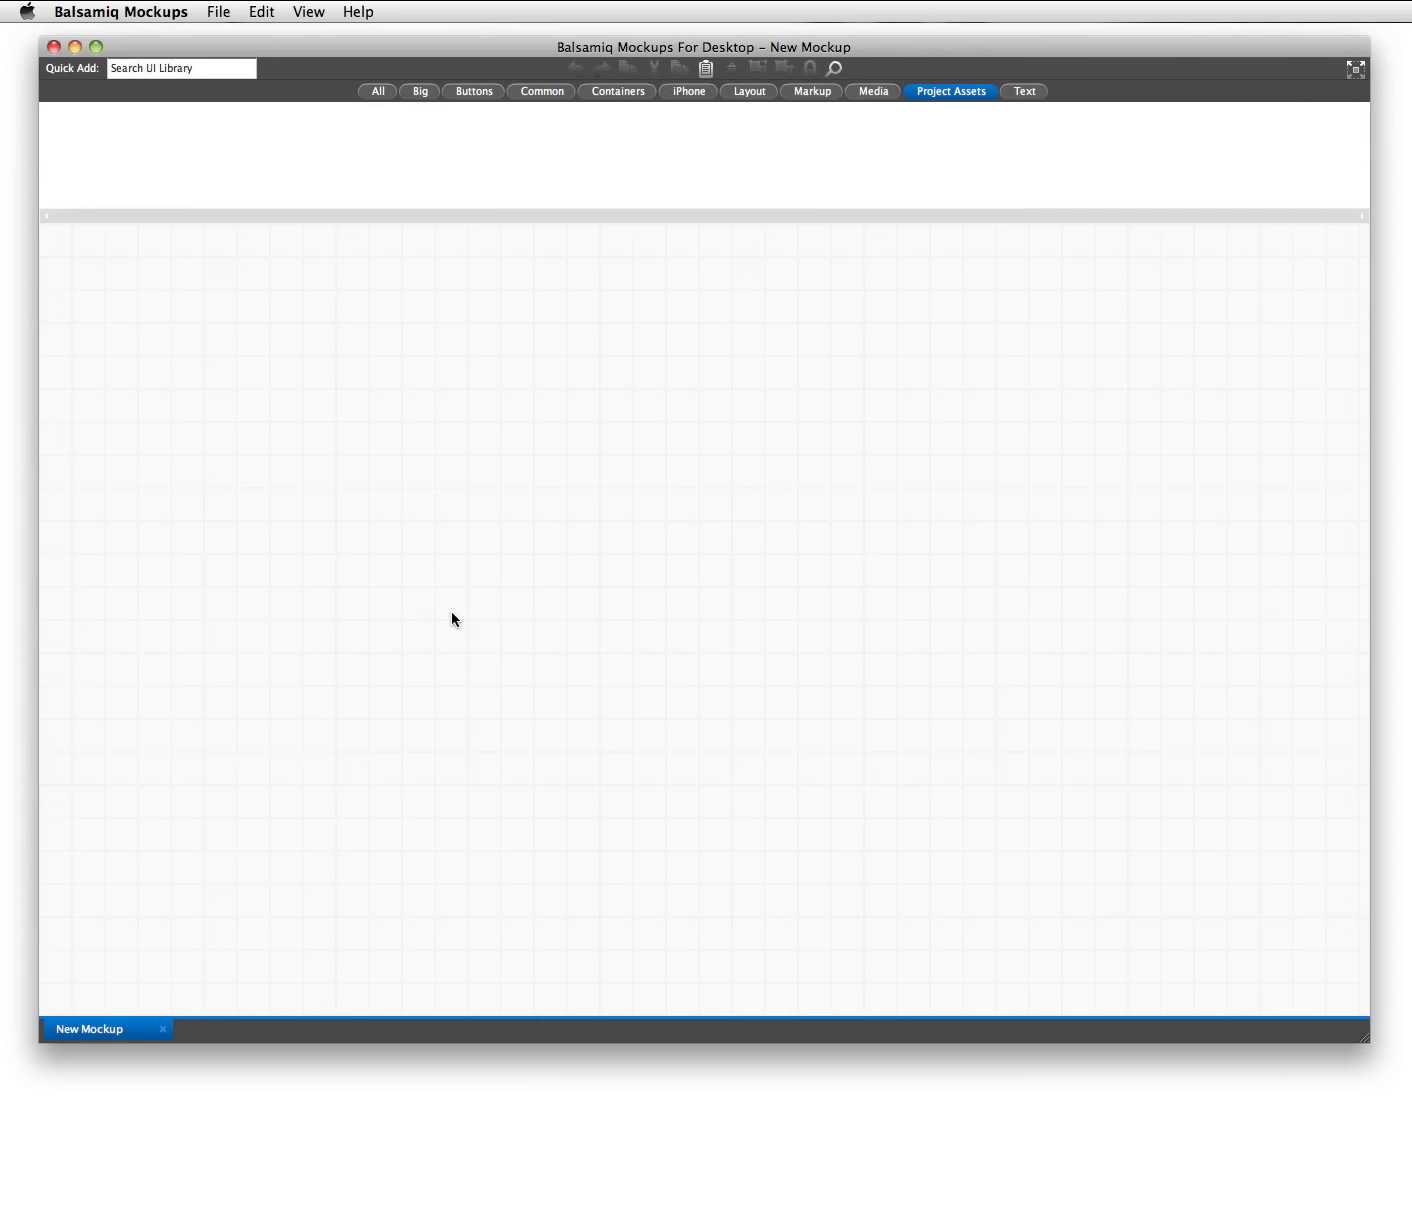
# - Switch to Finder, expand the downloads folder and open WindowsPhone7.bmml in Balsamiq Mockups
pyautogui.press('super+Tab')
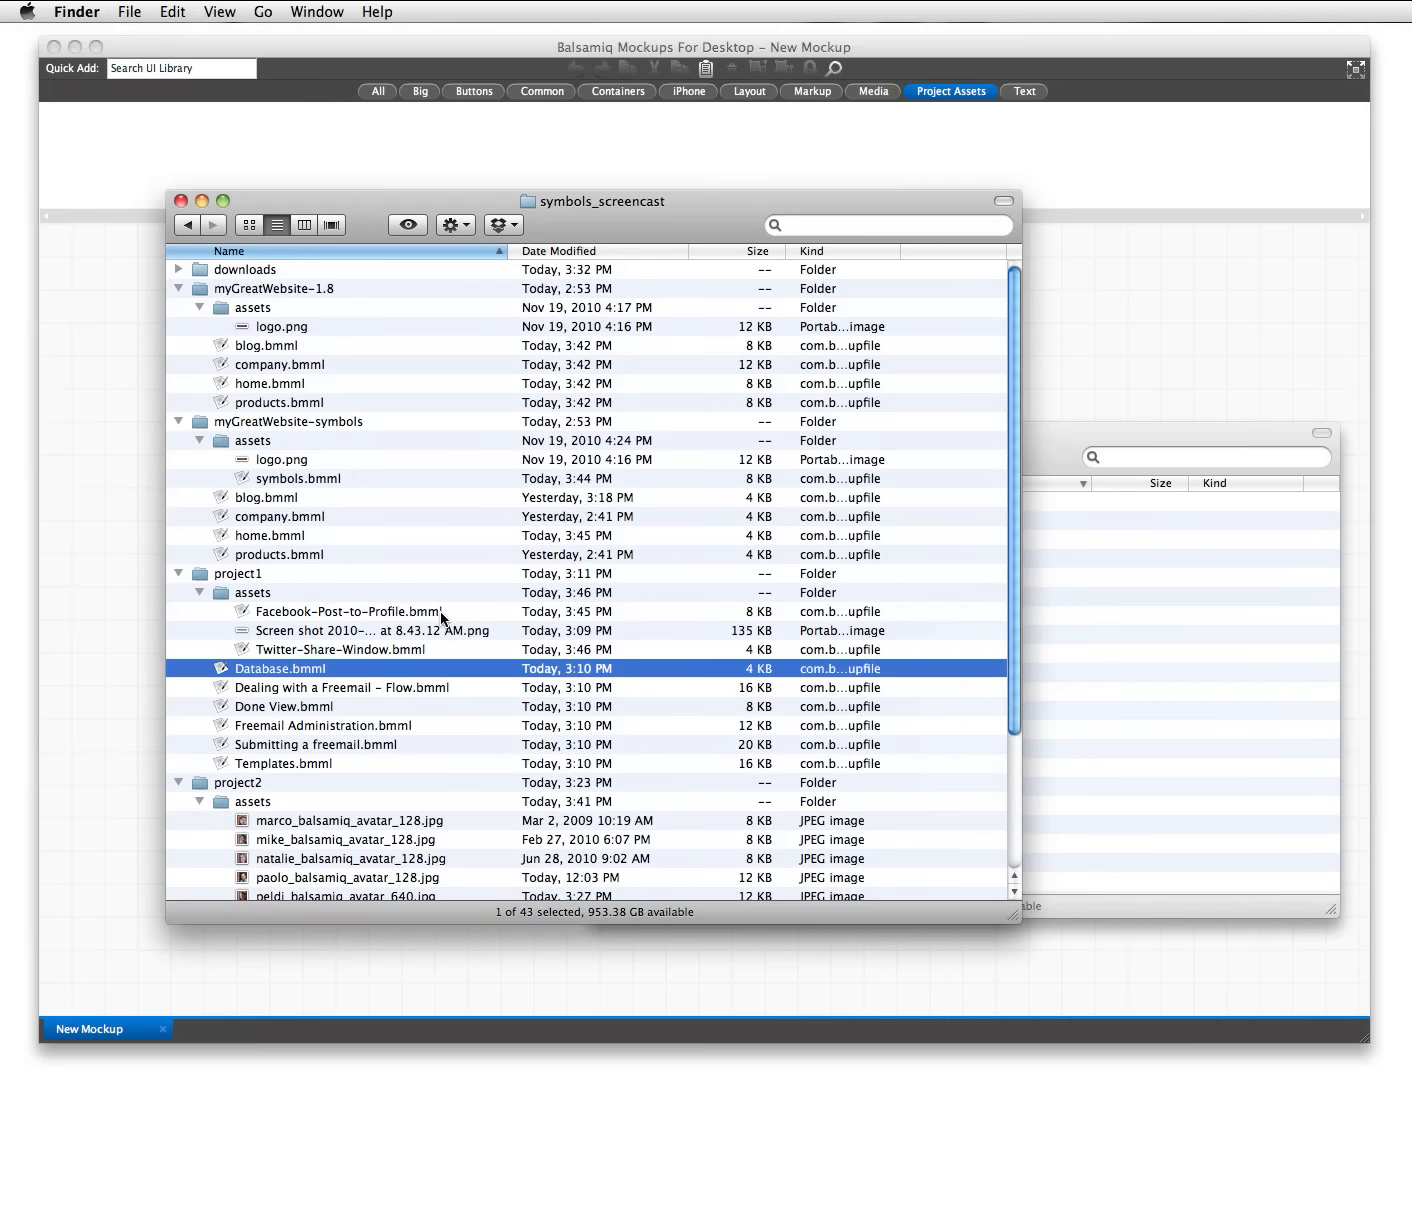
pyautogui.scroll(-5, 440, 617)
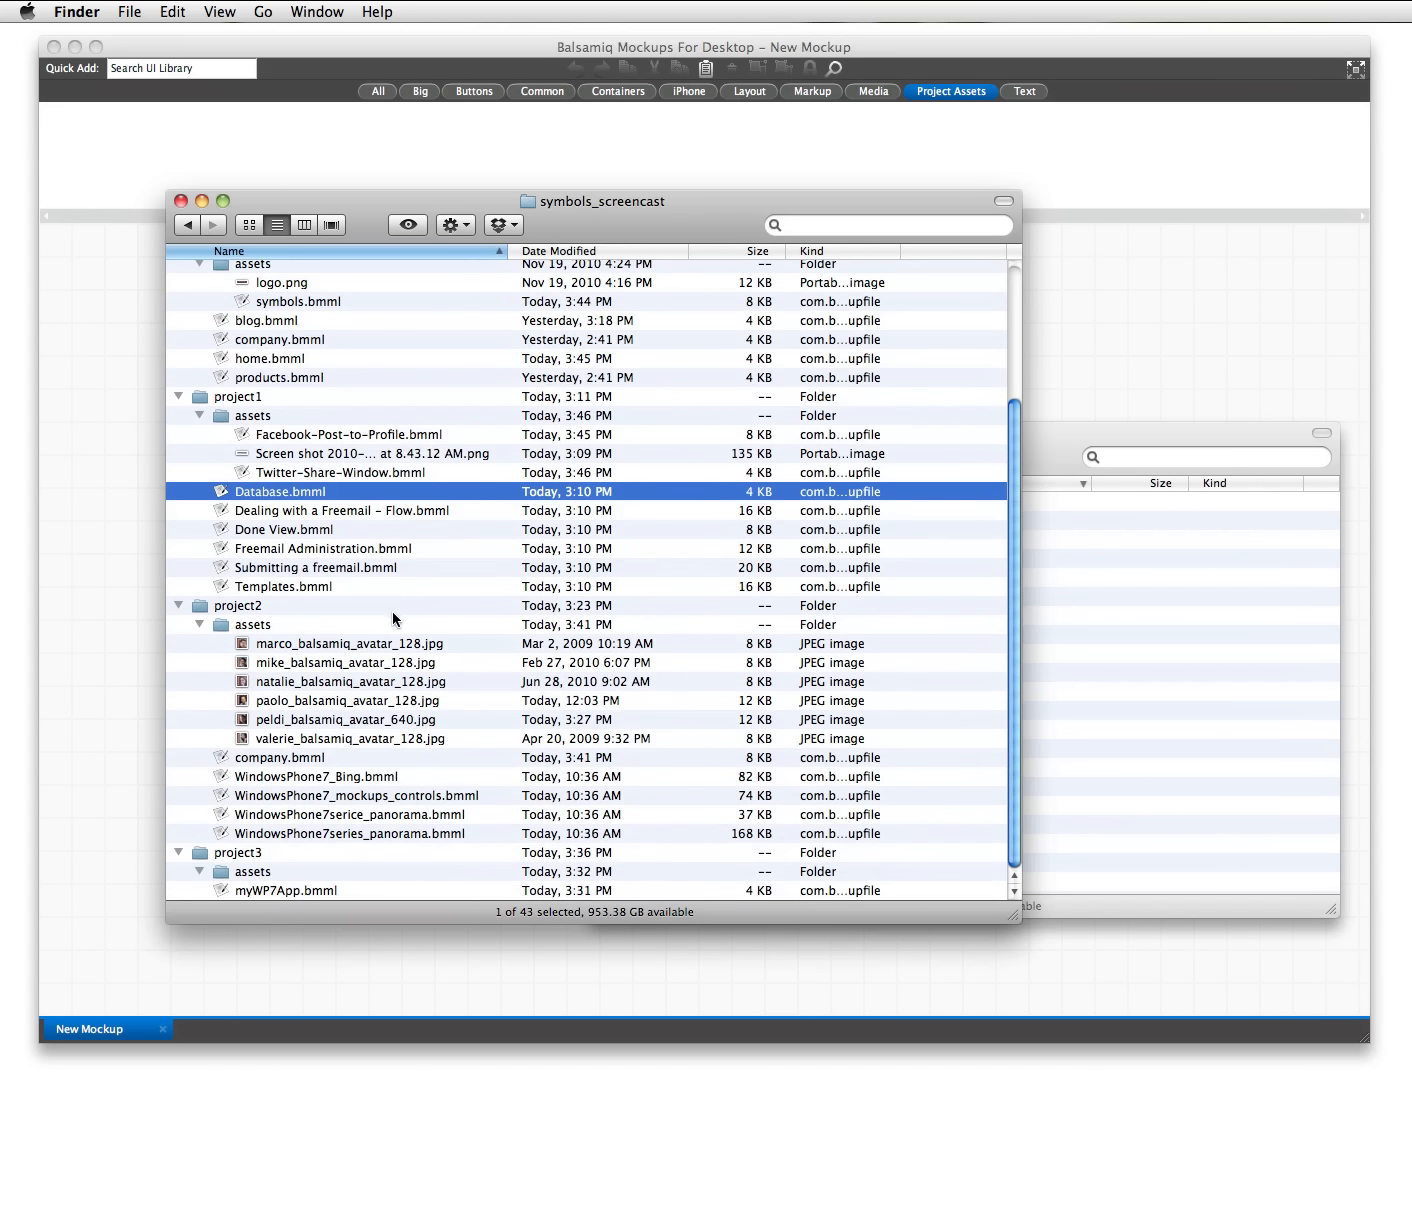
pyautogui.scroll(5, 393, 618)
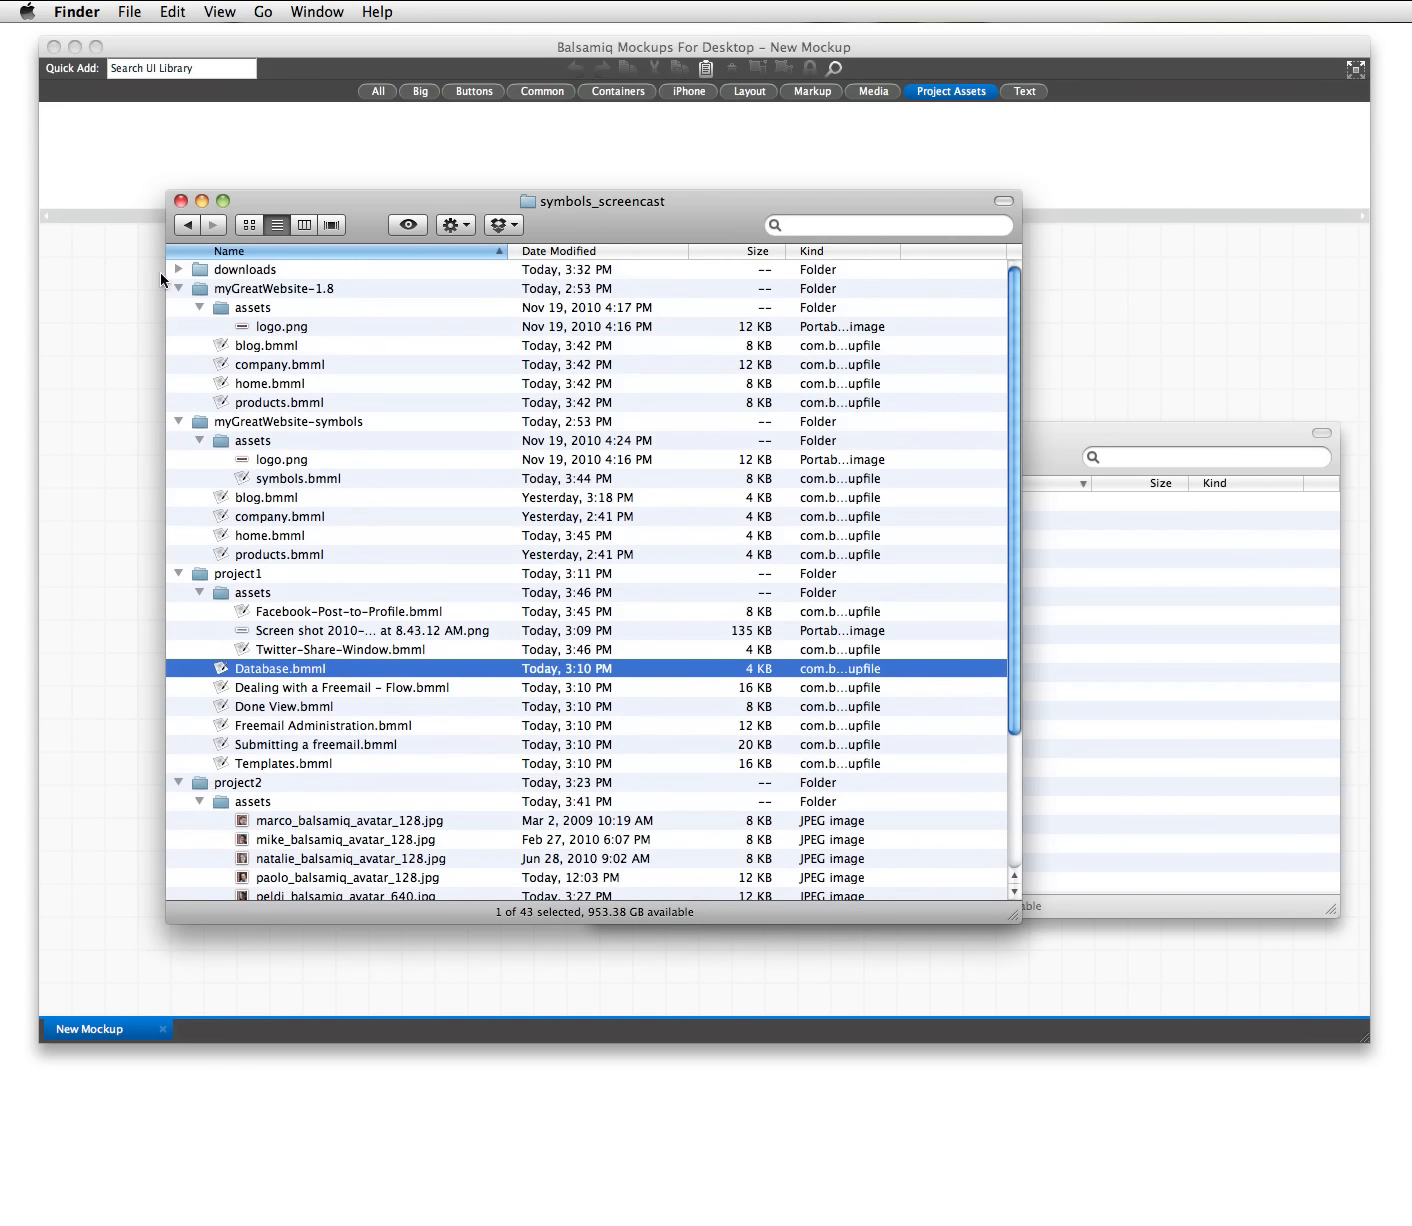
pyautogui.click(178, 270)
pyautogui.doubleClick(229, 290)
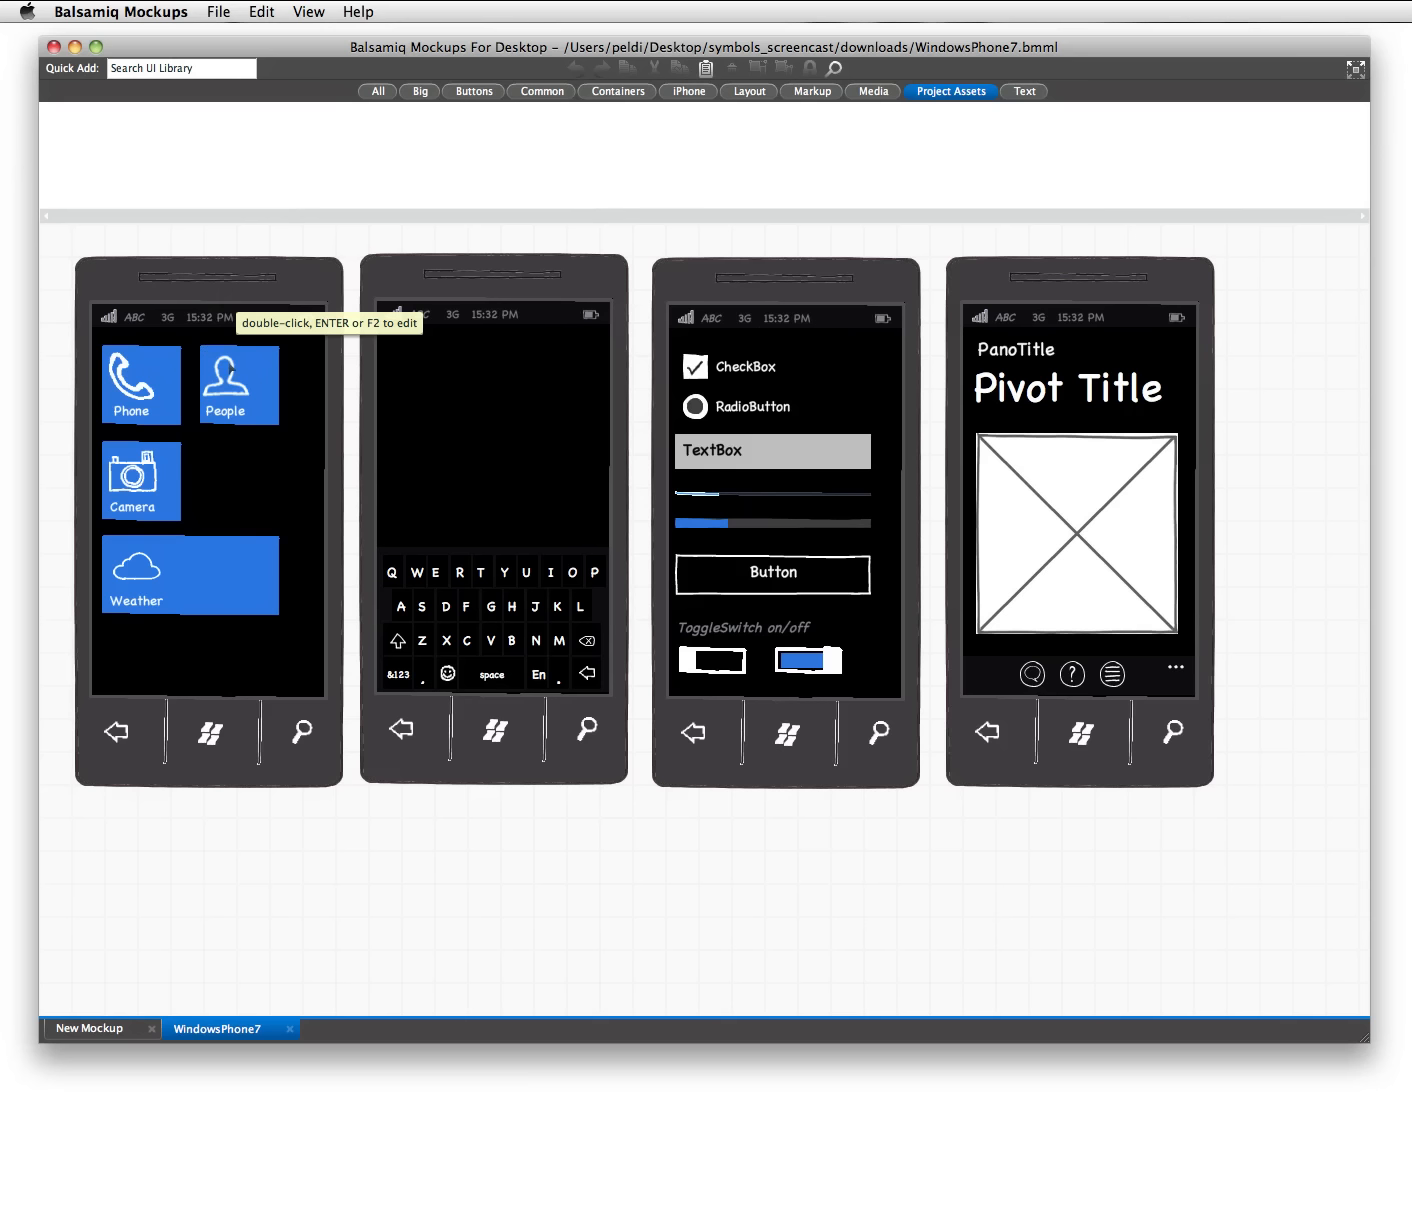
# - Inspect the named groups in the WindowsPhone7 mockup: the People and Weather tiles, two phone frames and the keyboard
pyautogui.click(232, 372)
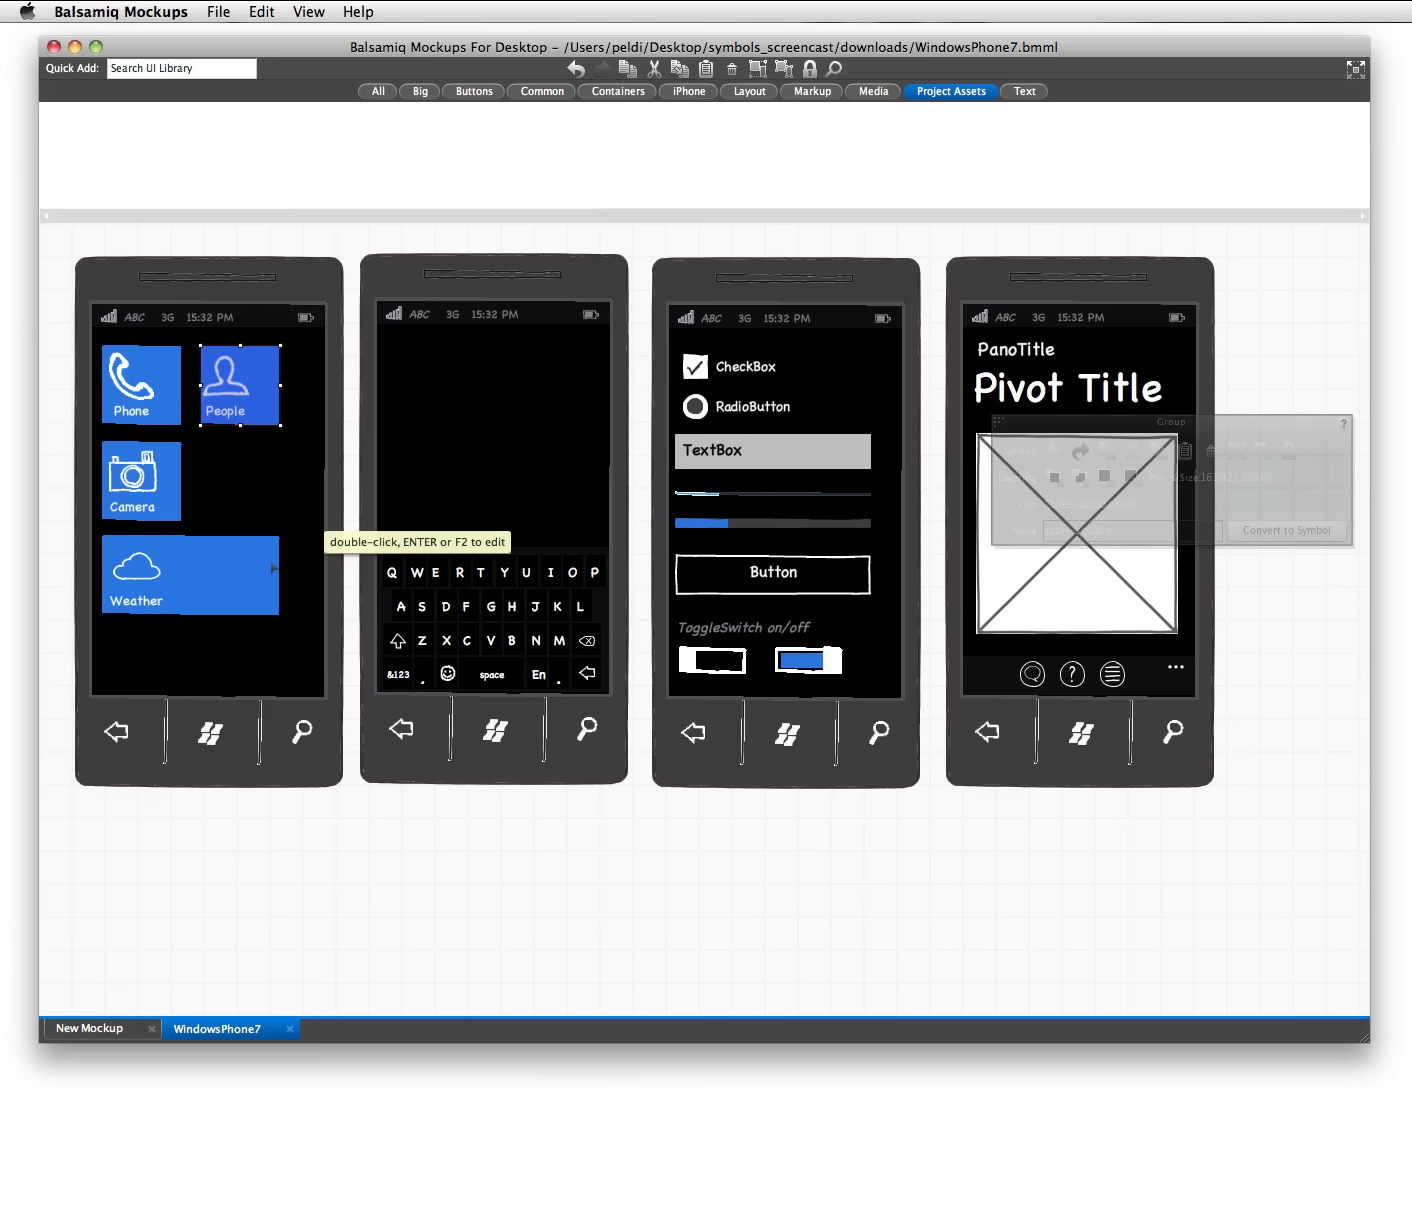
pyautogui.click(190, 575)
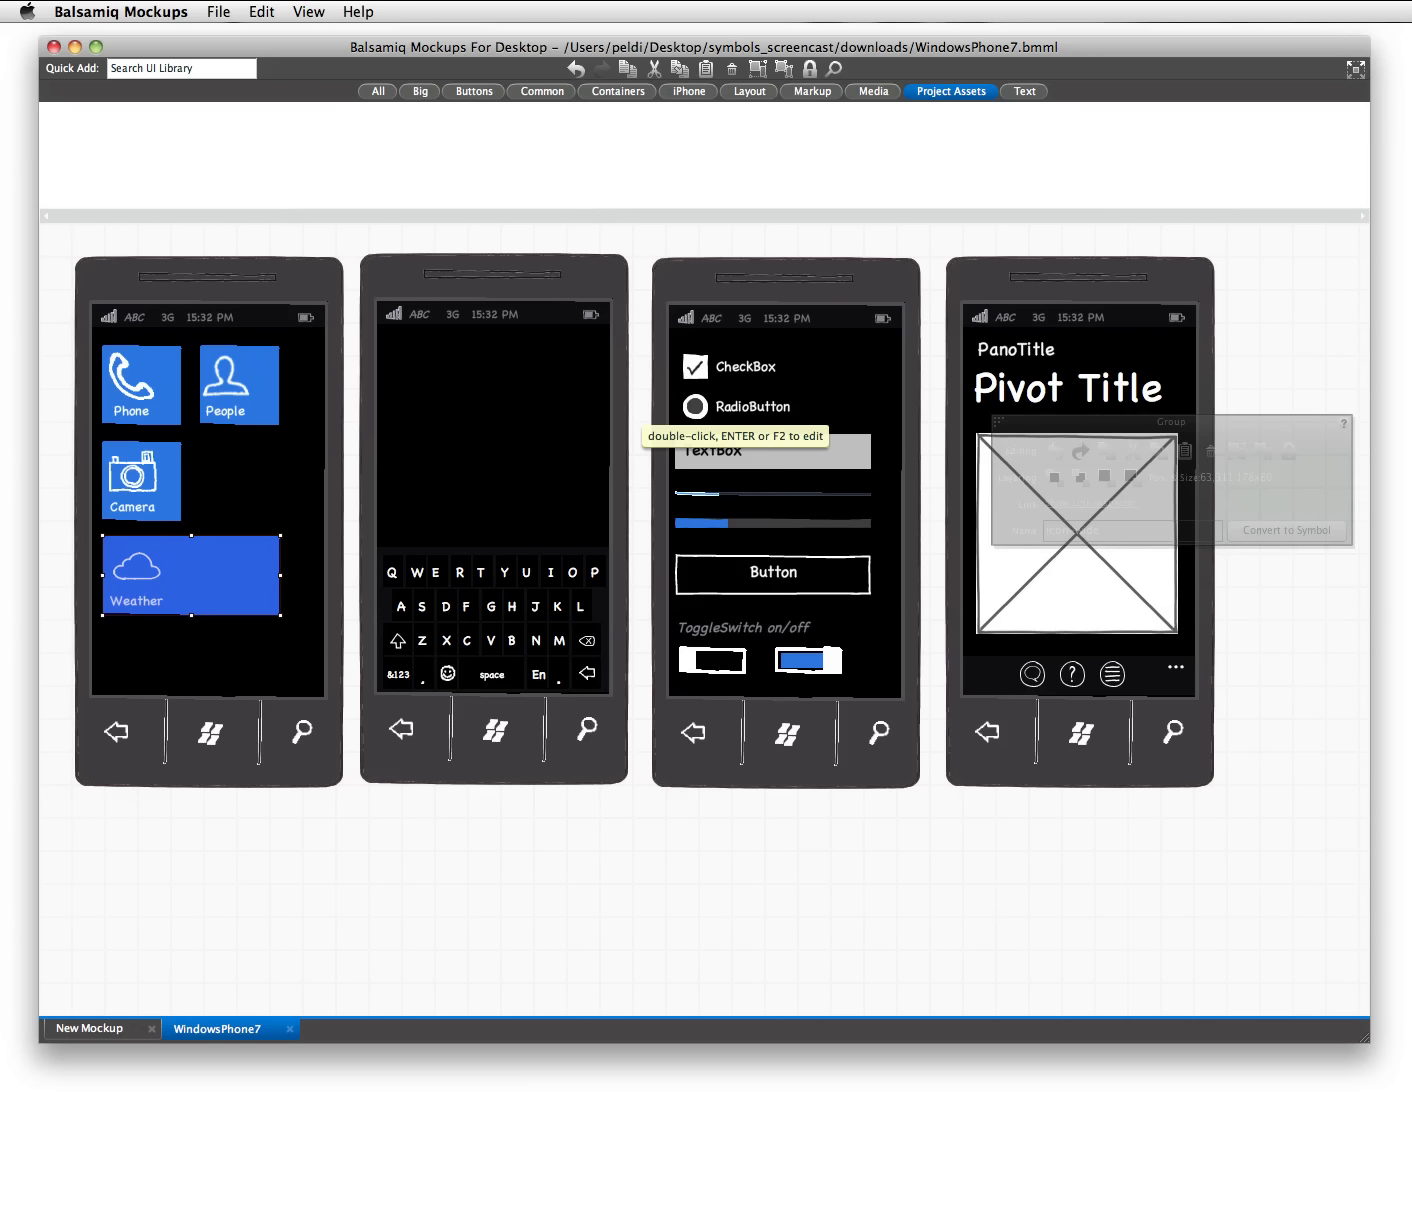
pyautogui.click(605, 293)
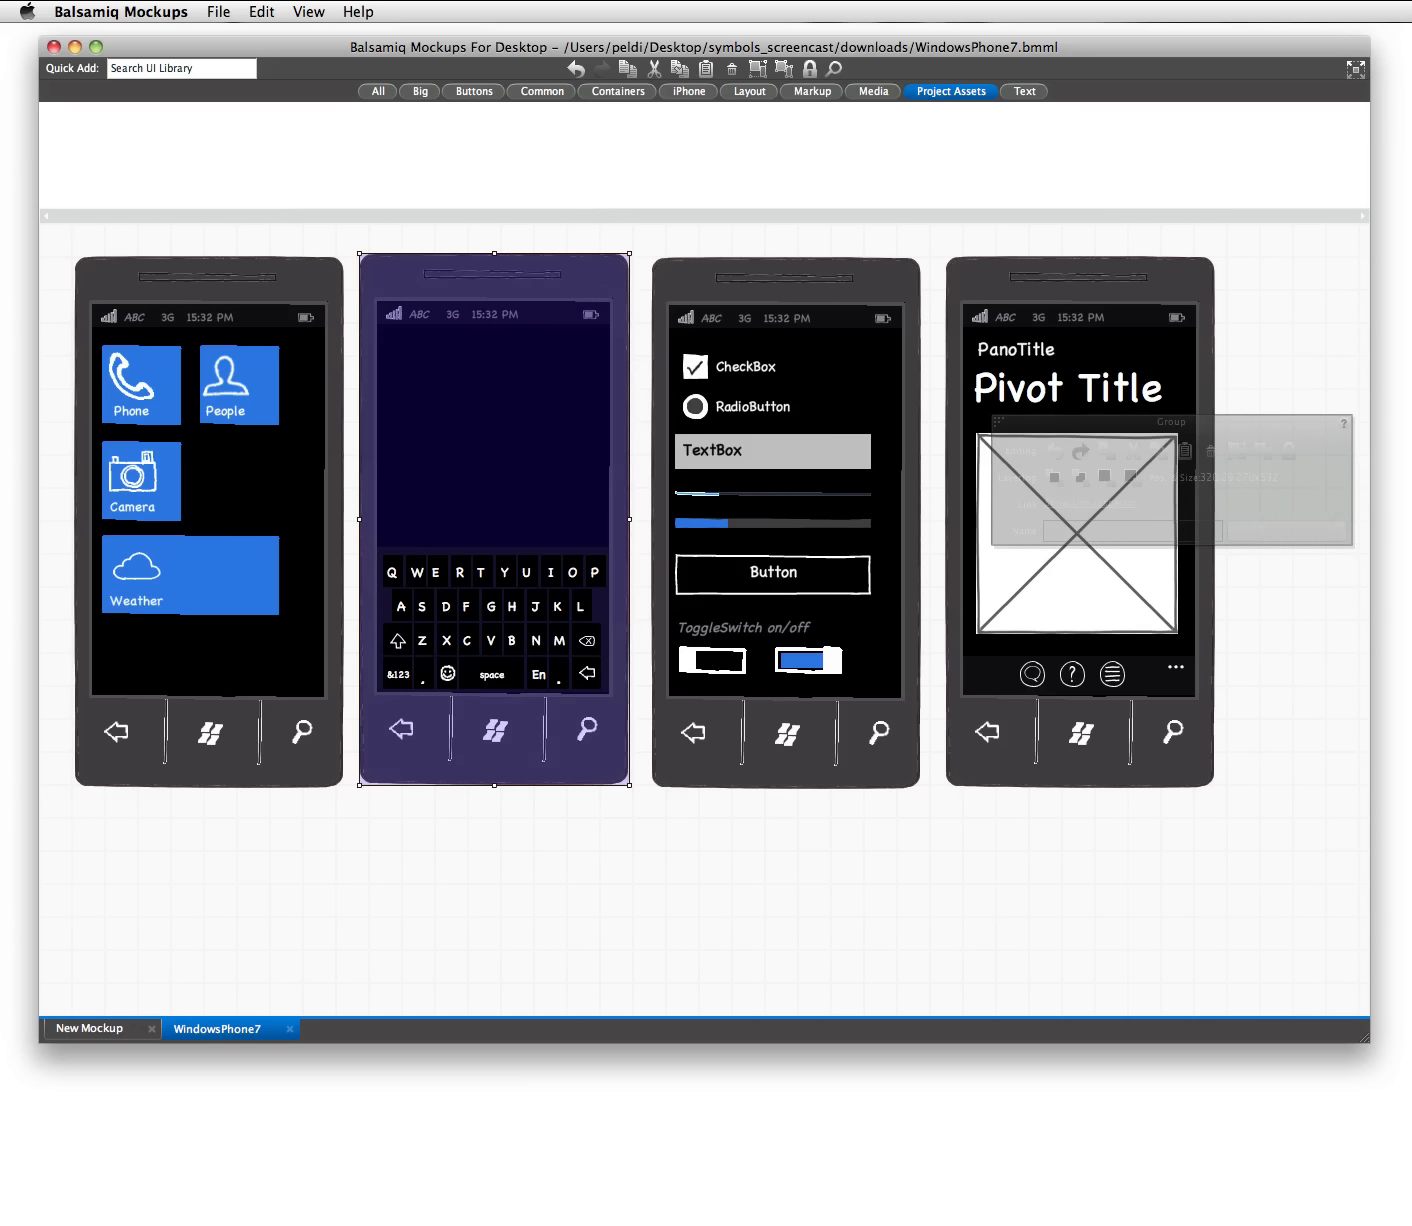
pyautogui.click(337, 689)
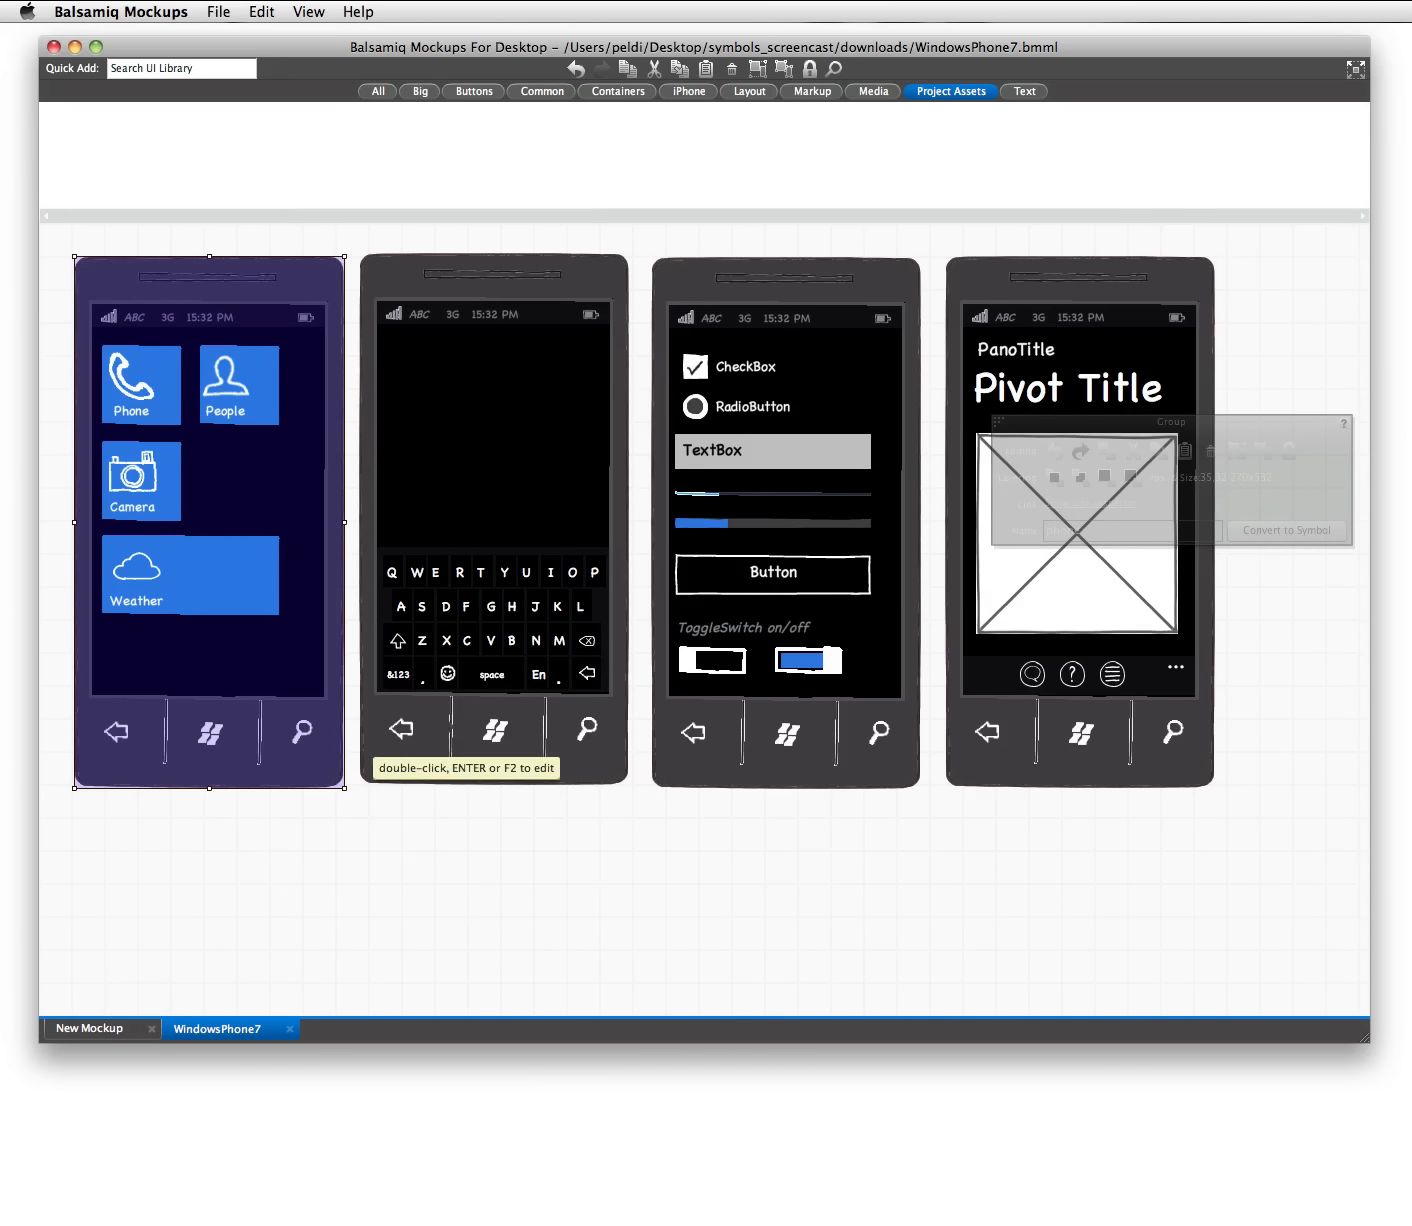
pyautogui.click(523, 625)
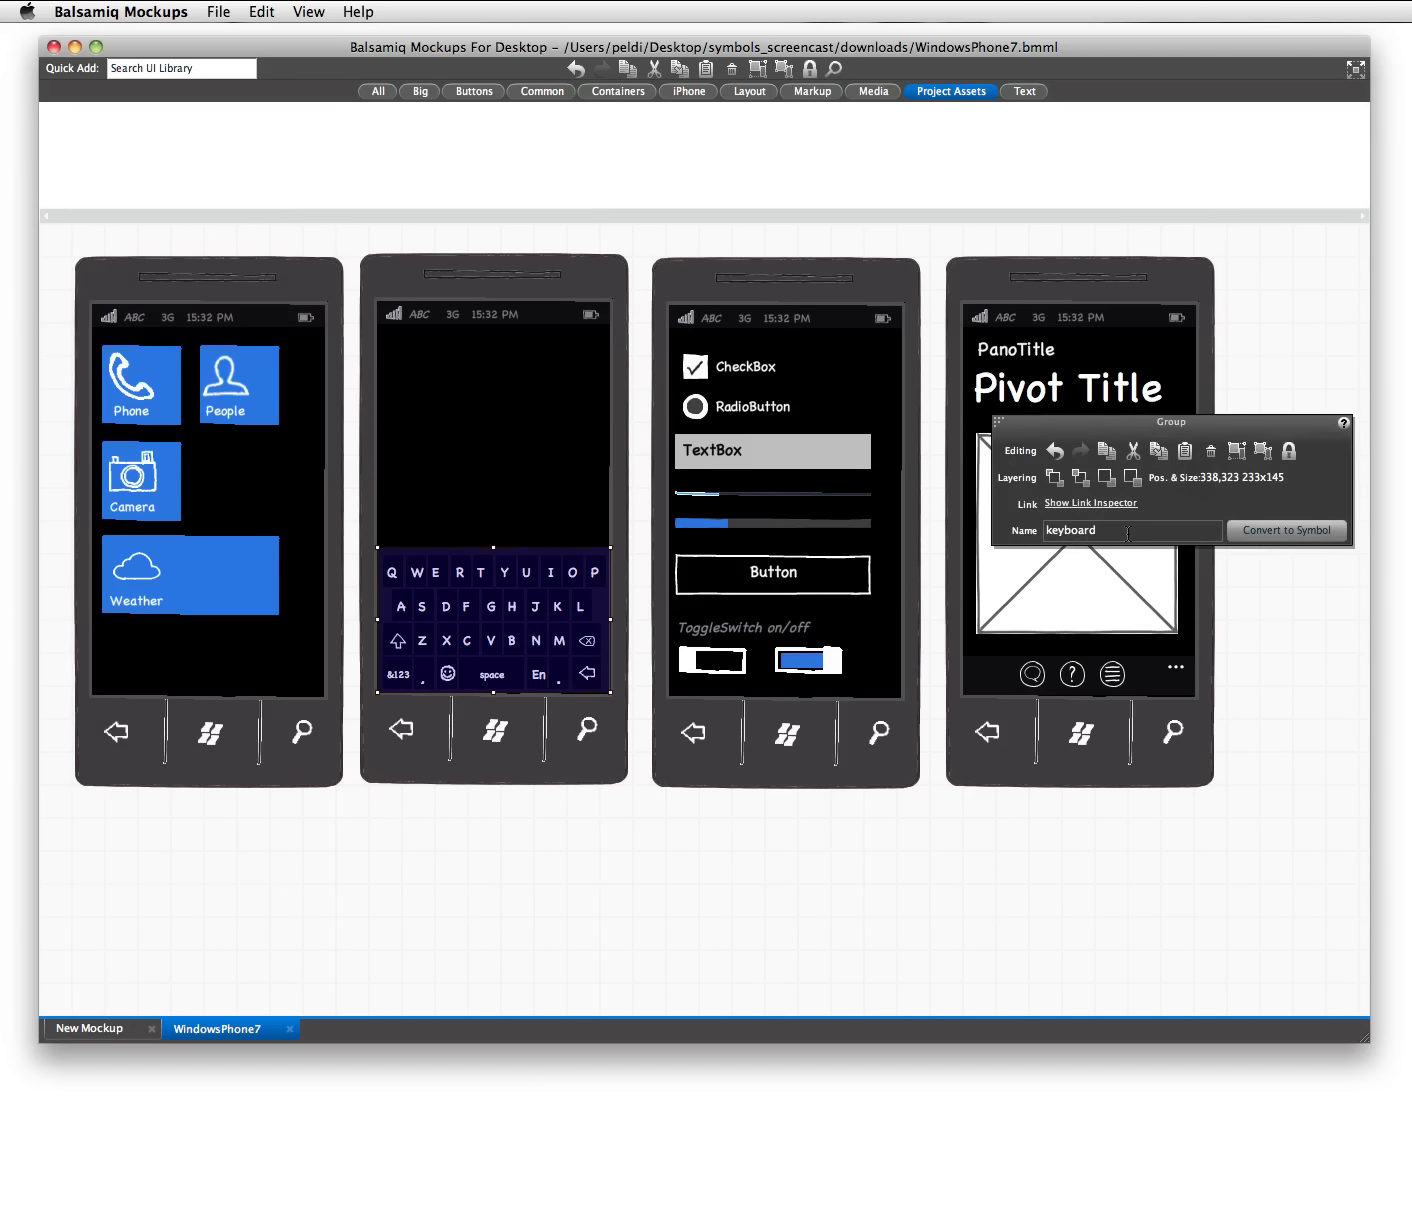
pyautogui.click(655, 864)
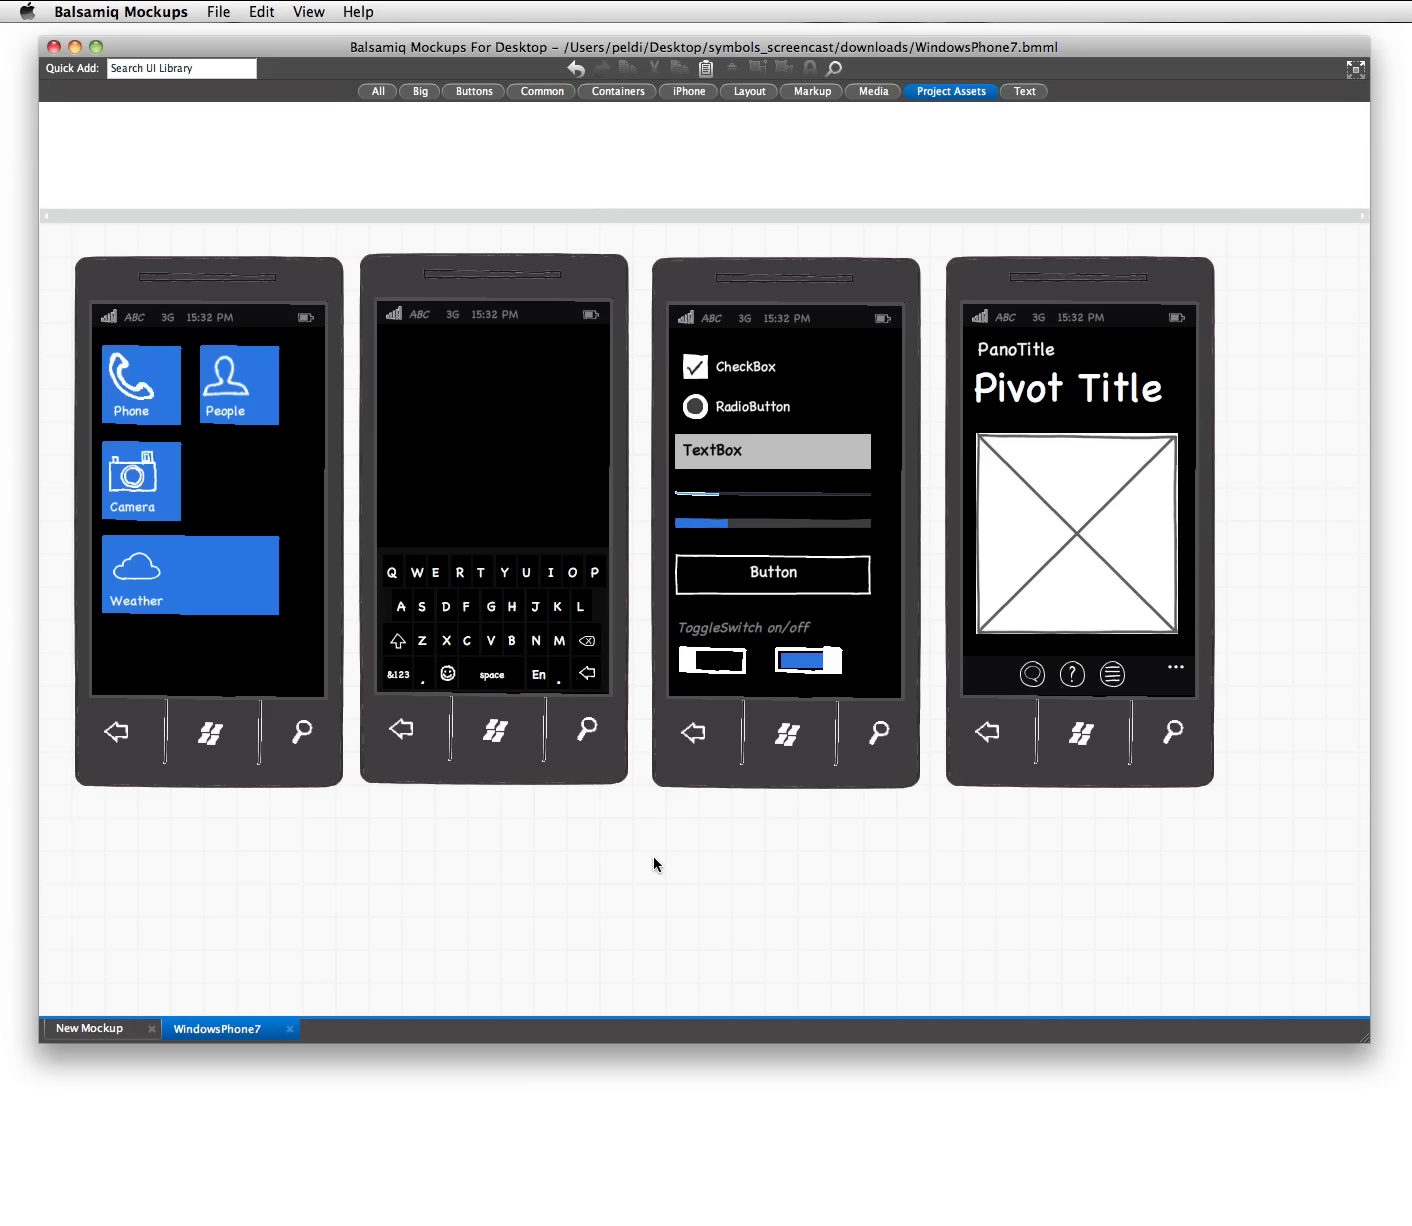
# - In Finder, collapse the myGreatWebsite-1.8, myGreatWebsite-symbols, project1 and project2 folders, and open project3's myWP7App.bmml
pyautogui.press('super+Tab')
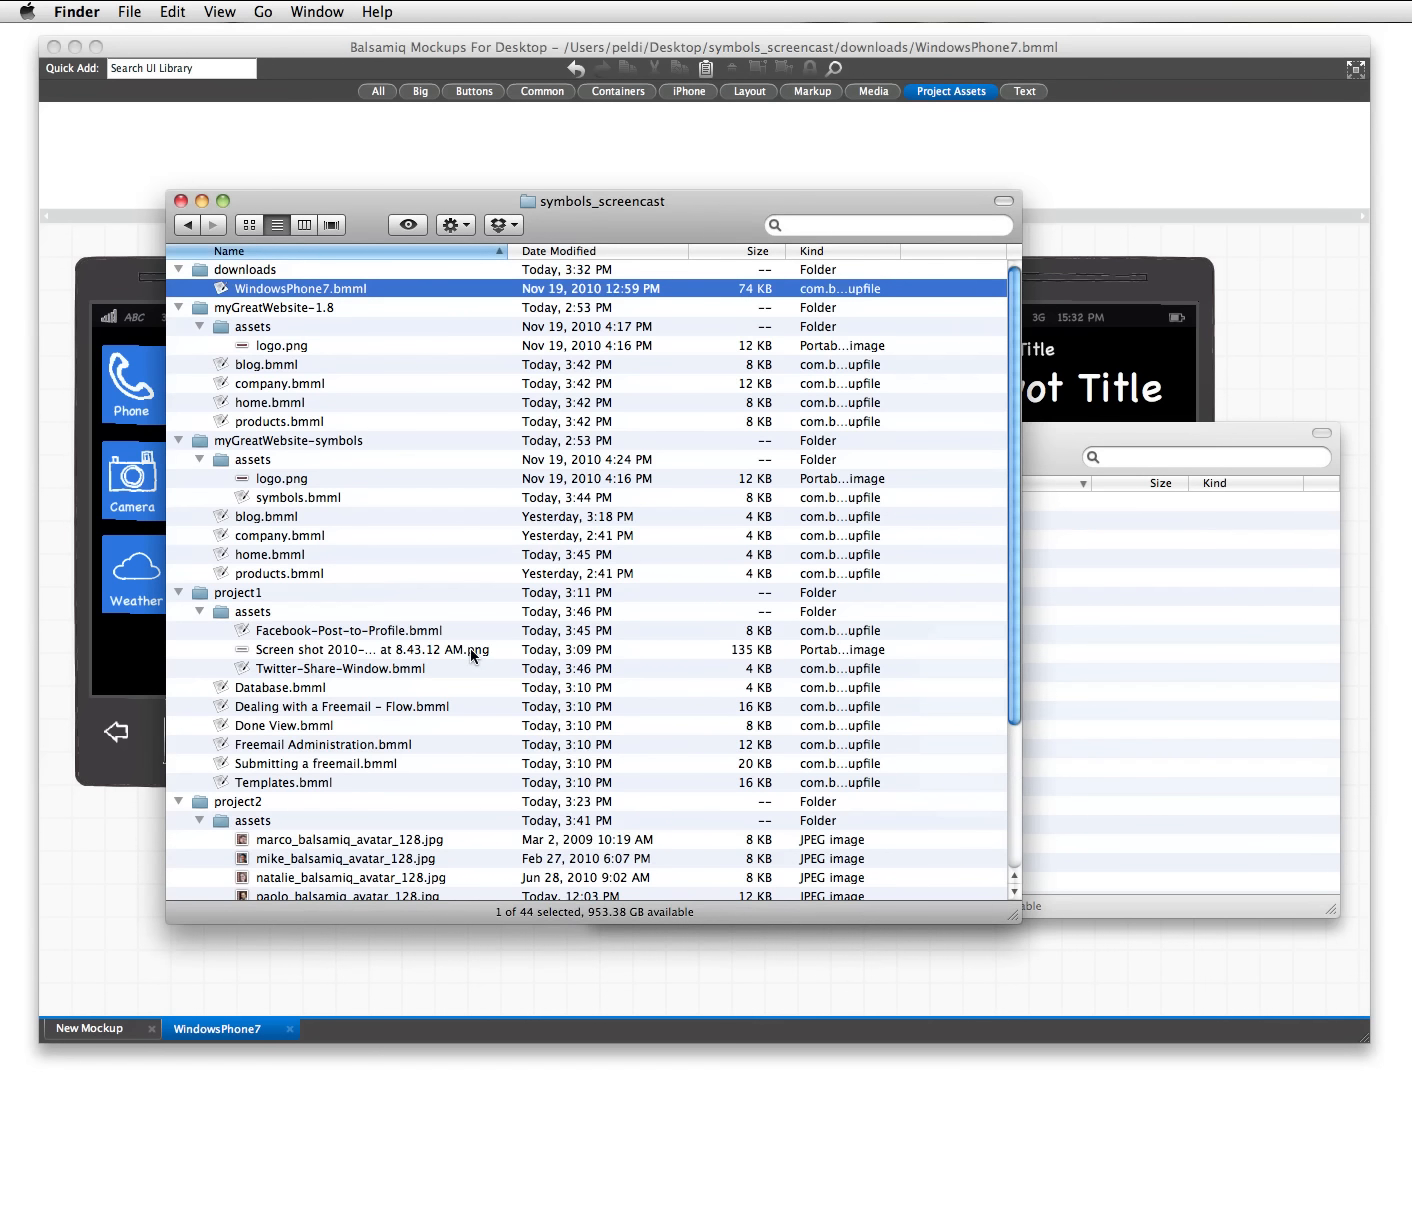
pyautogui.scroll(-5, 359, 652)
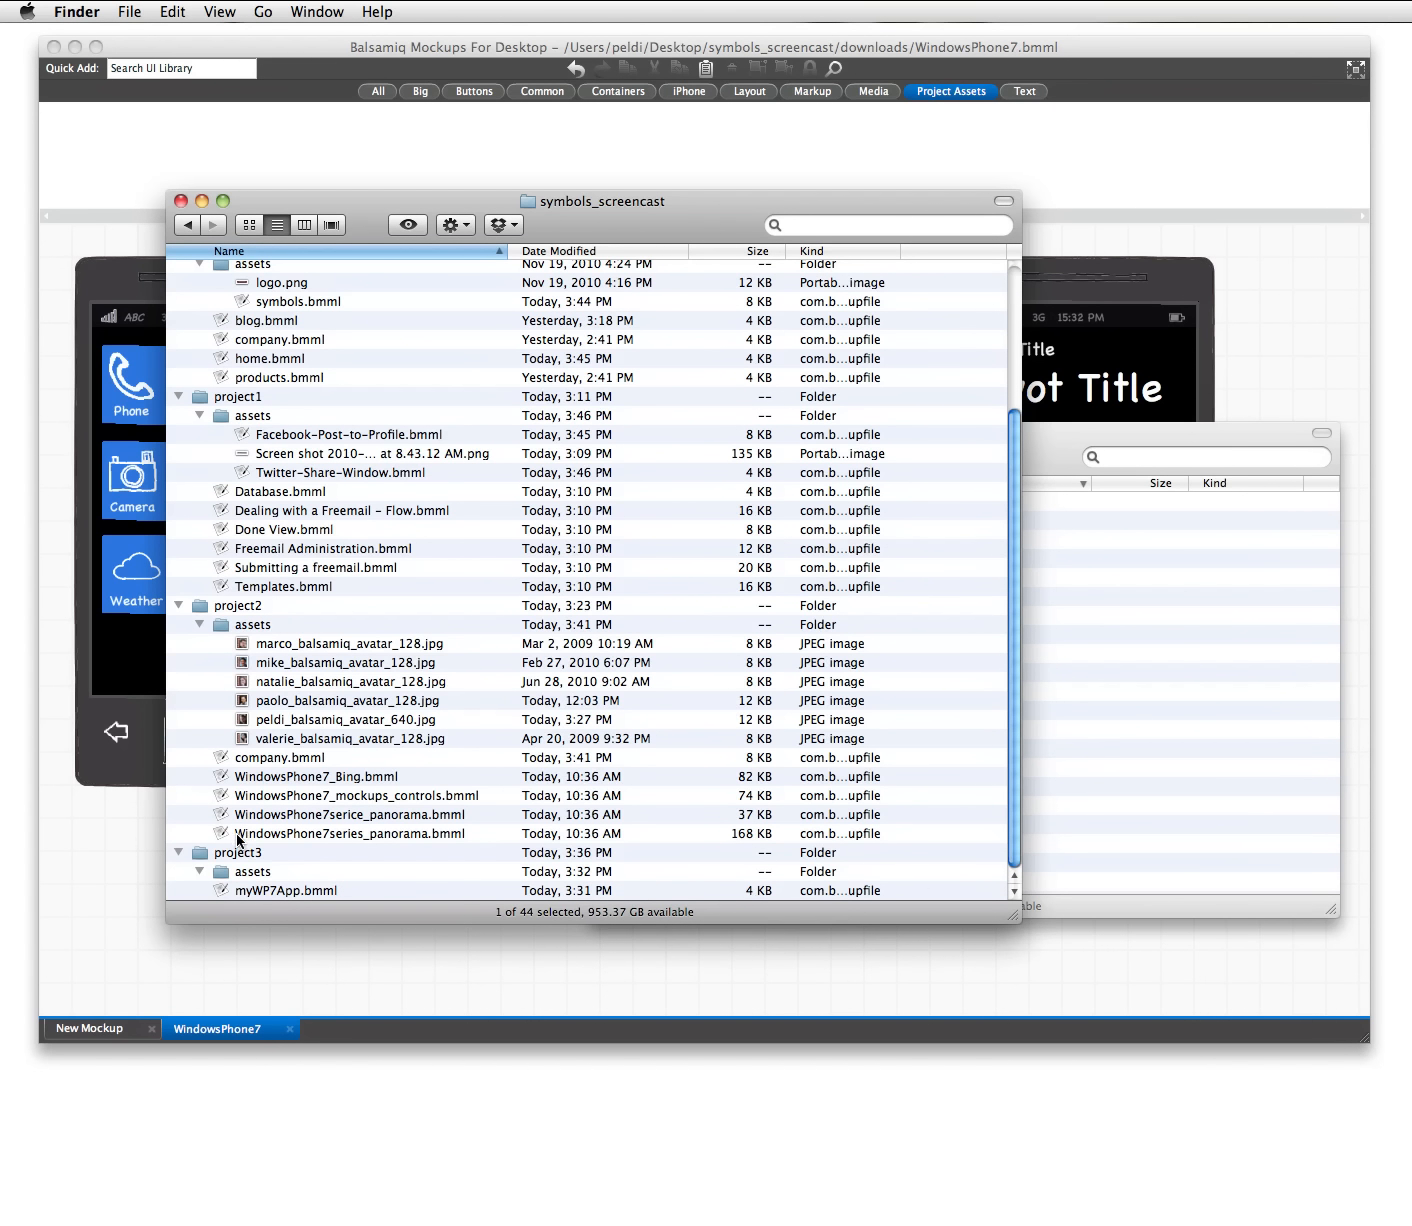
pyautogui.scroll(7, 243, 835)
pyautogui.click(178, 307)
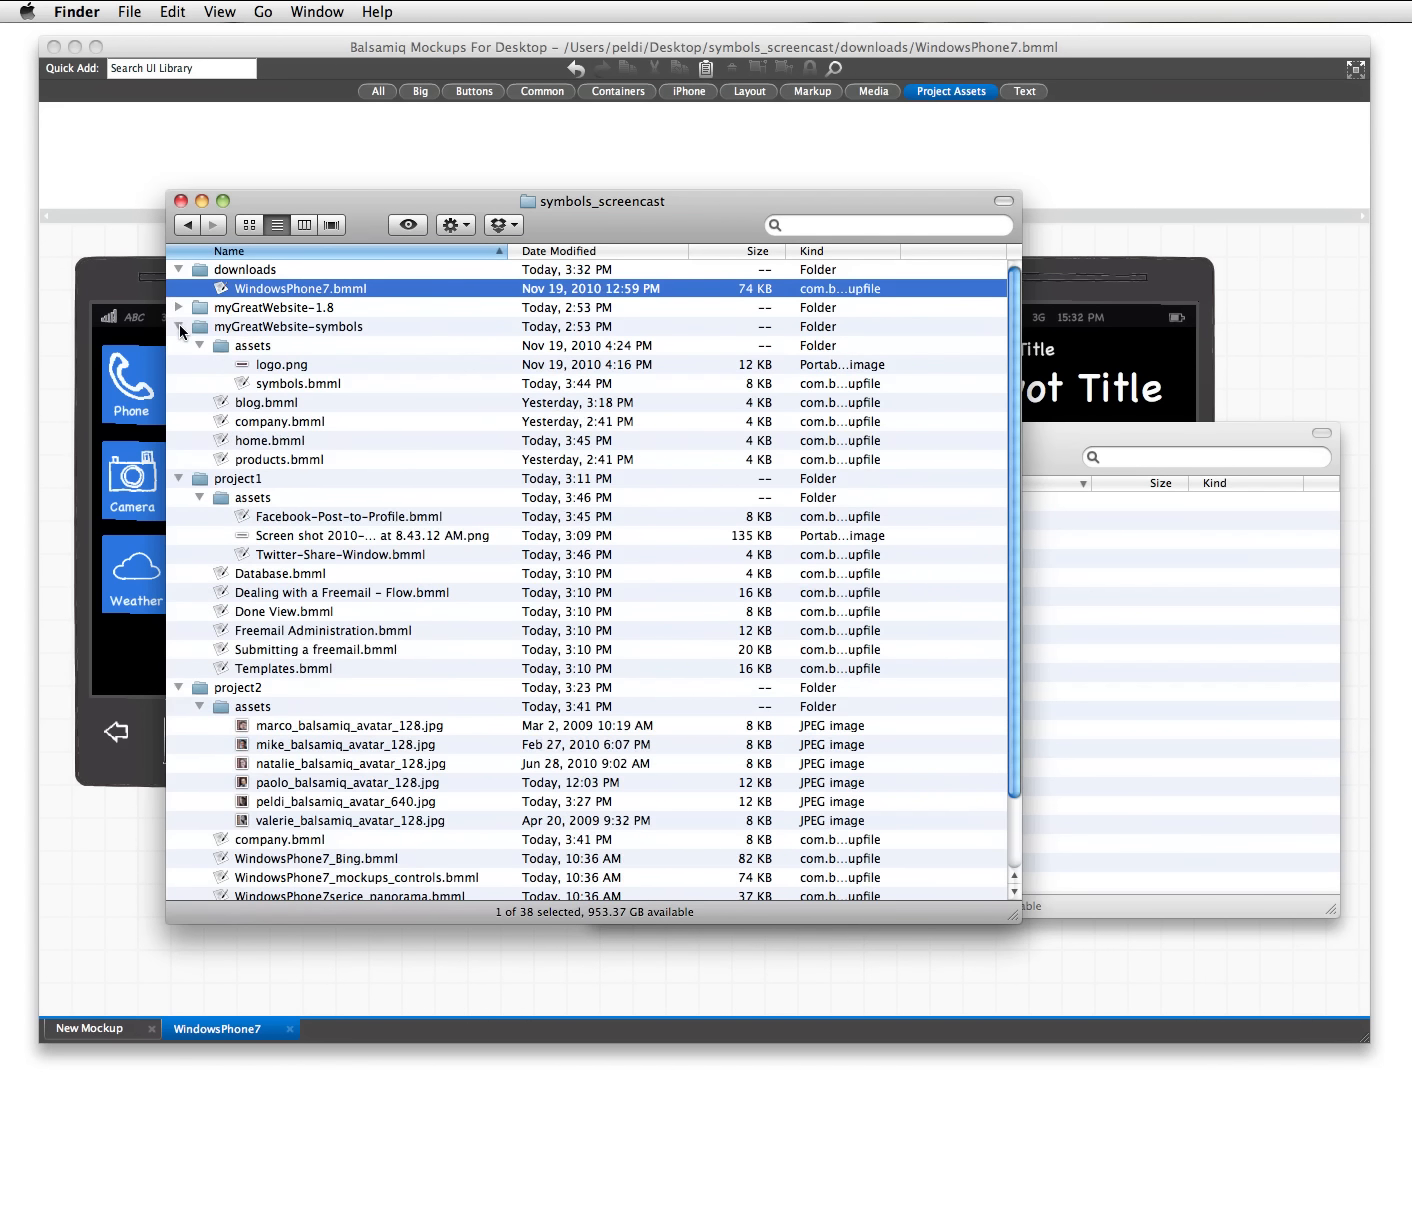
pyautogui.click(179, 327)
pyautogui.click(178, 345)
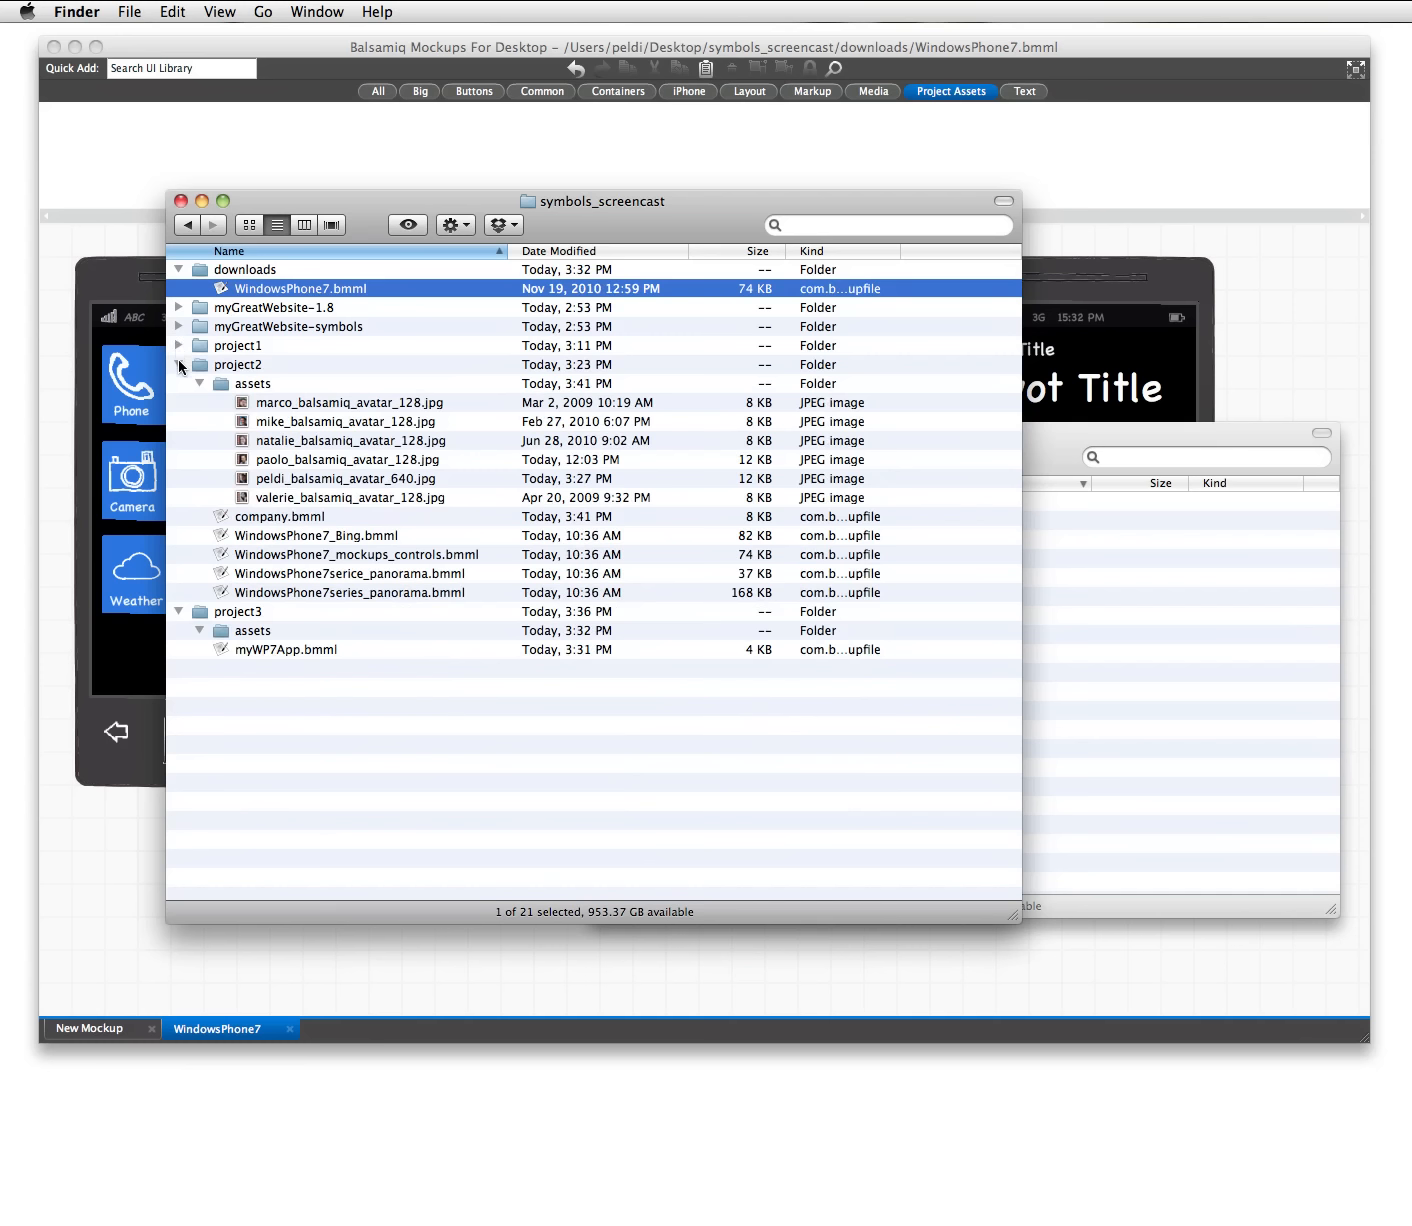
pyautogui.click(179, 364)
pyautogui.doubleClick(221, 422)
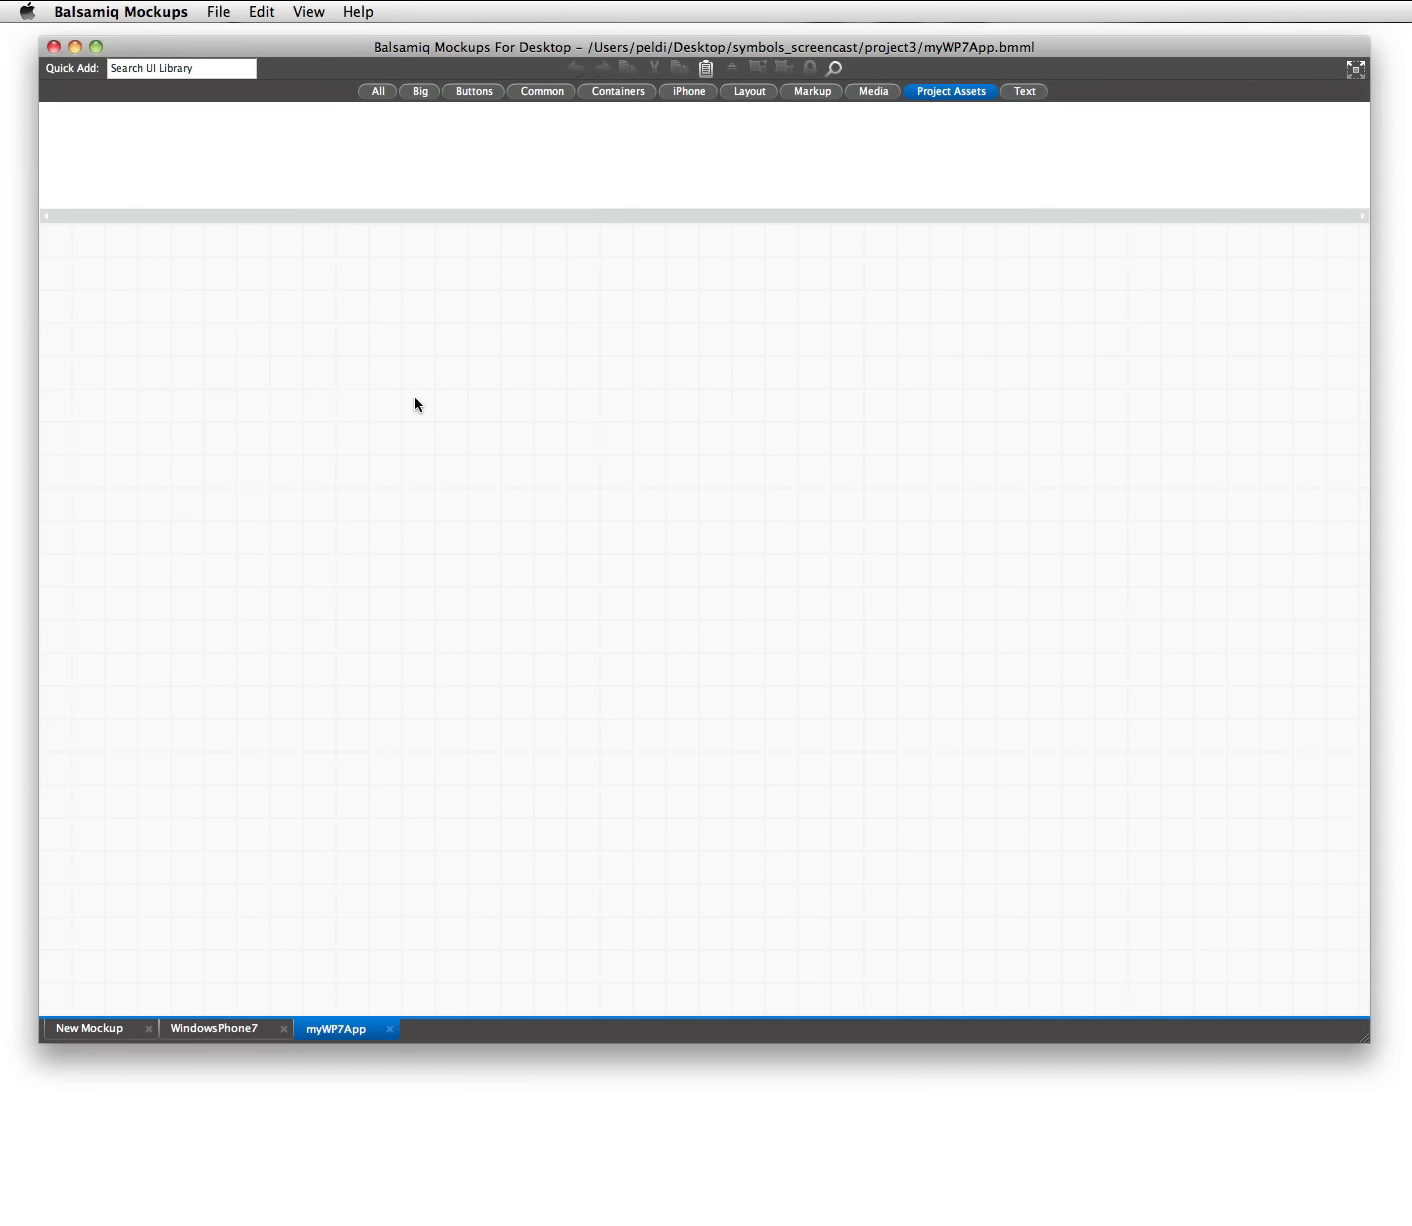
# - Move WindowsPhone7.bmml from the downloads folder into project3's assets folder in Finder, and return to the myWP7App mockup
pyautogui.press('super+Tab')
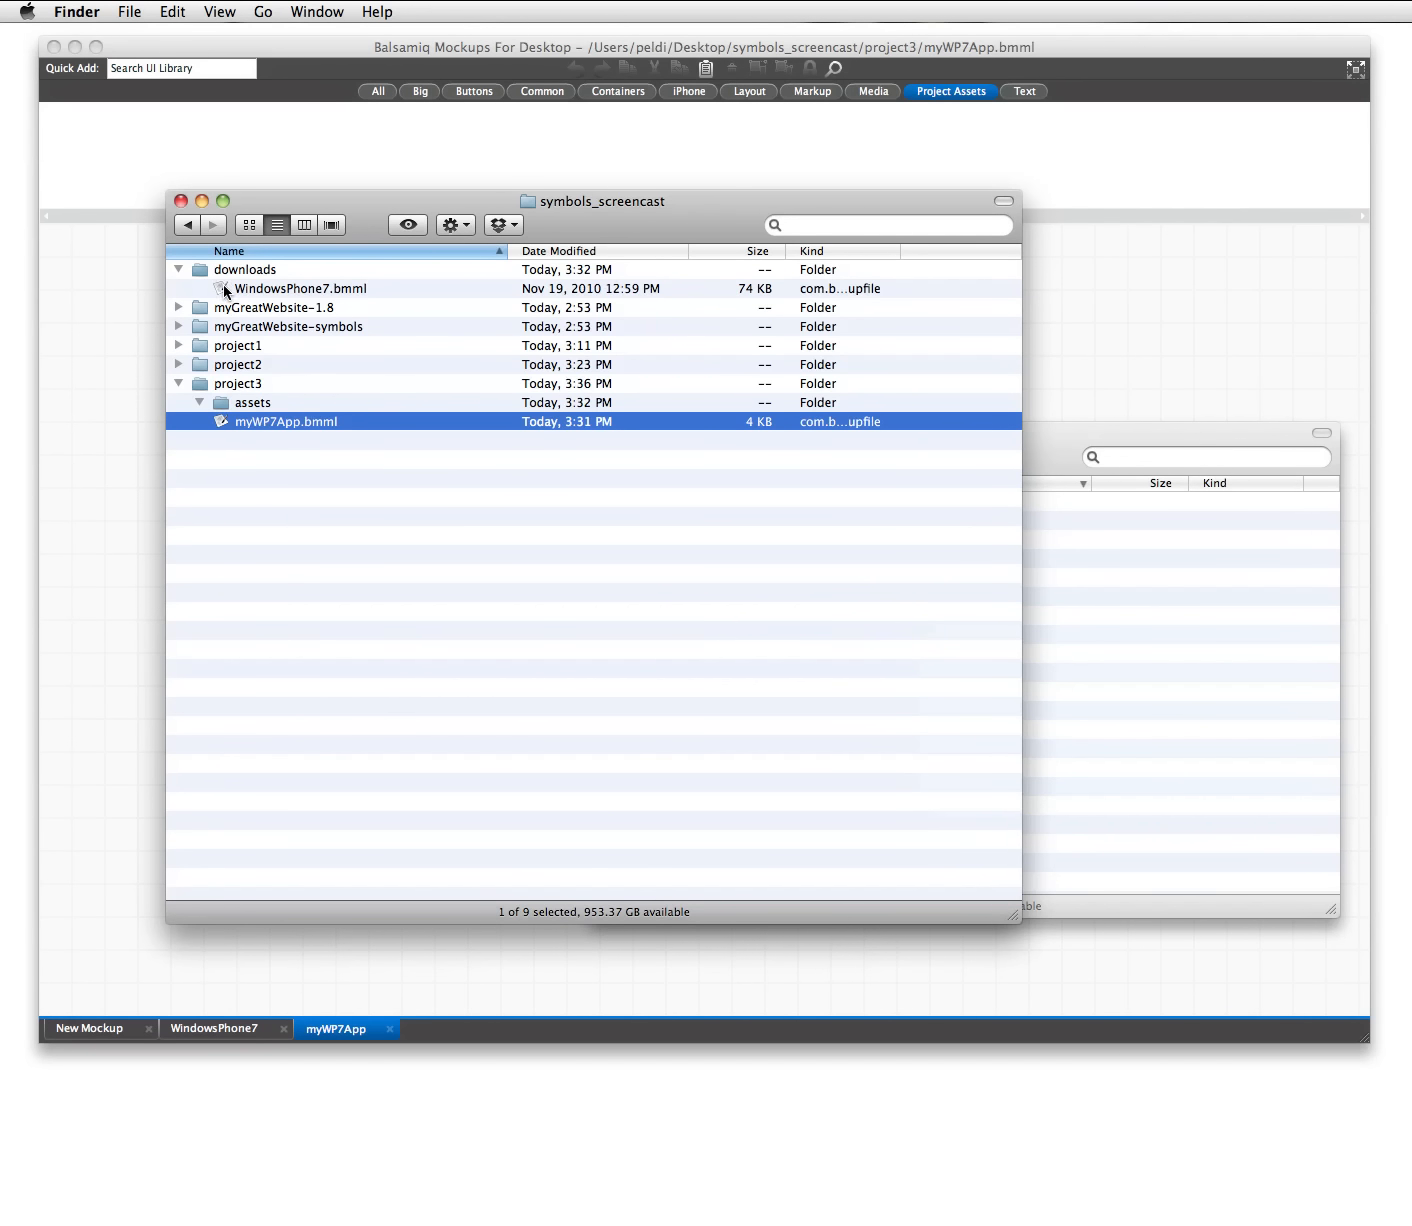
pyautogui.moveTo(222, 290); pyautogui.dragTo(243, 402)
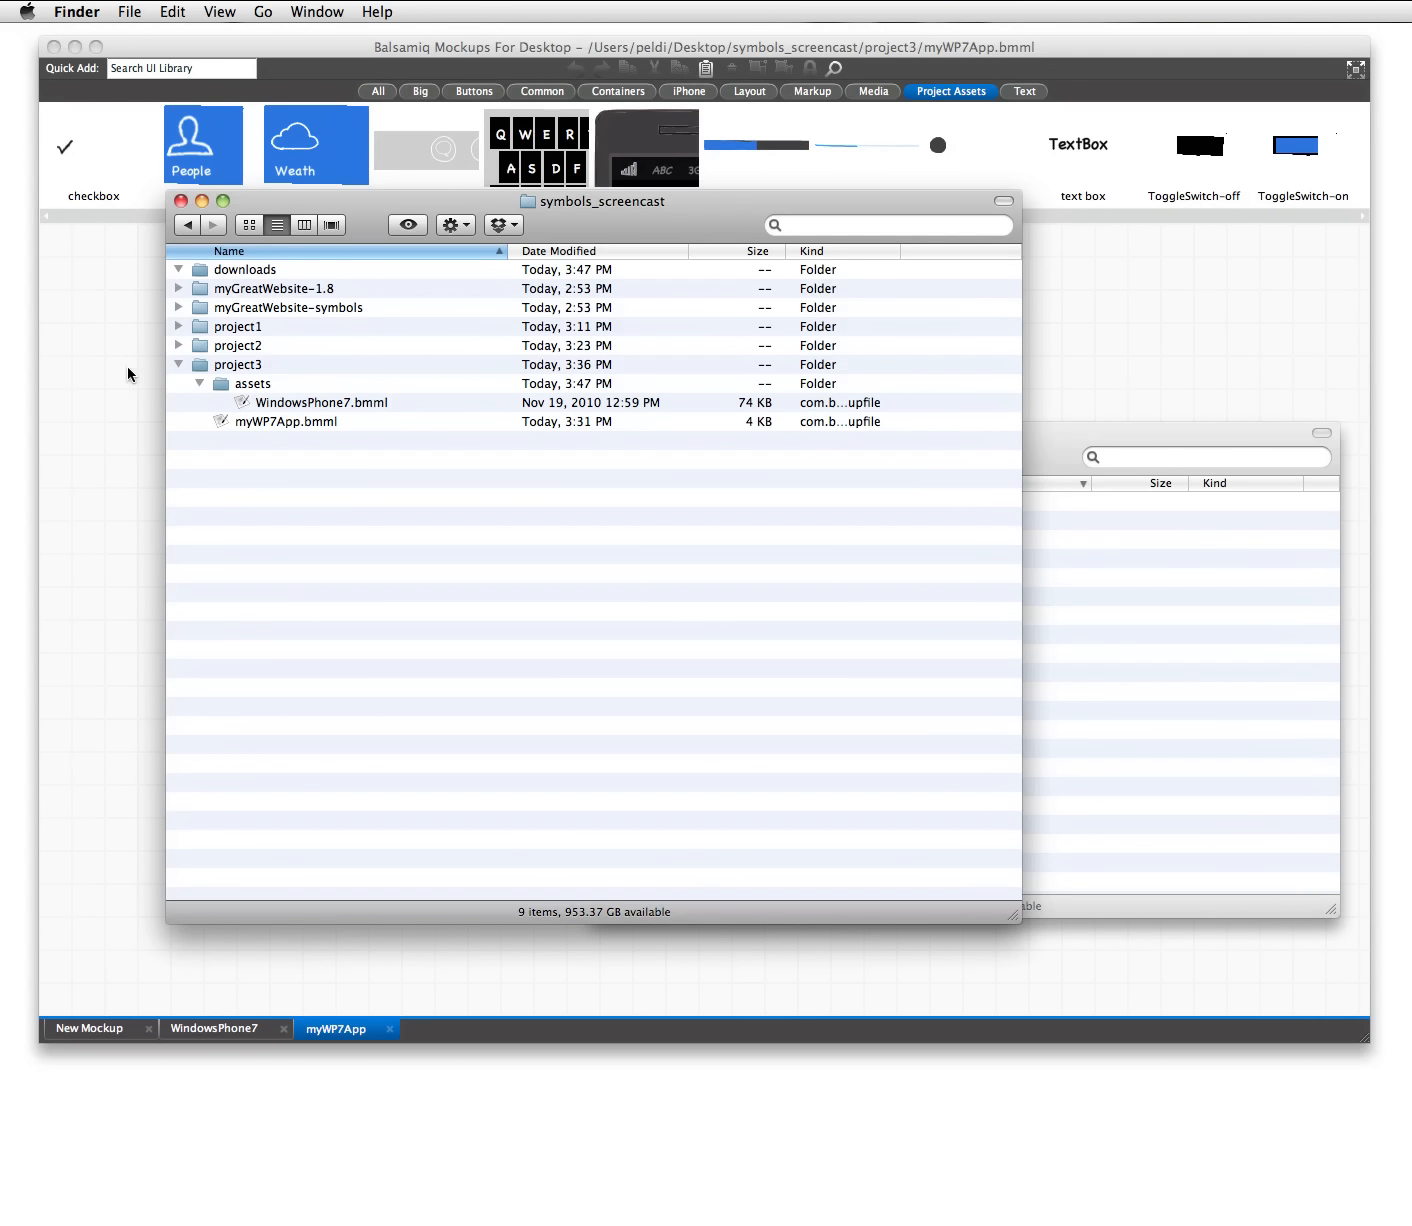
pyautogui.click(141, 296)
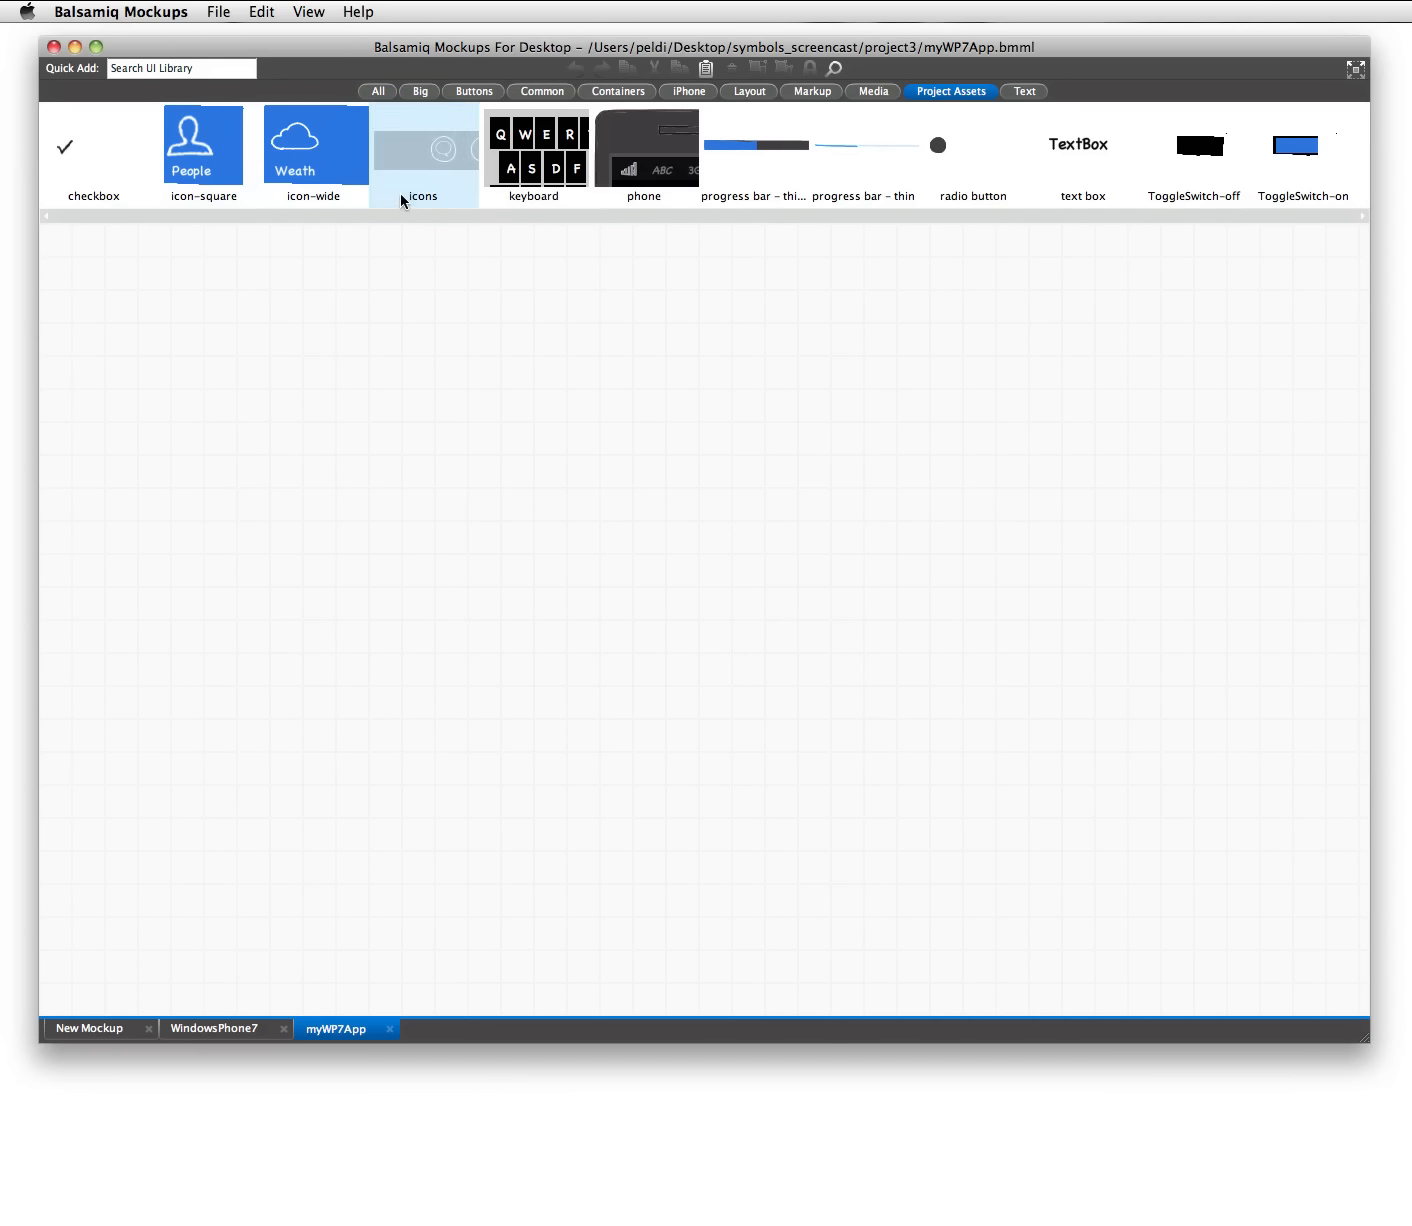
# - Add the phone asset to the myWP7App mockup and place the keyboard asset at the bottom of its screen
pyautogui.click(622, 158)
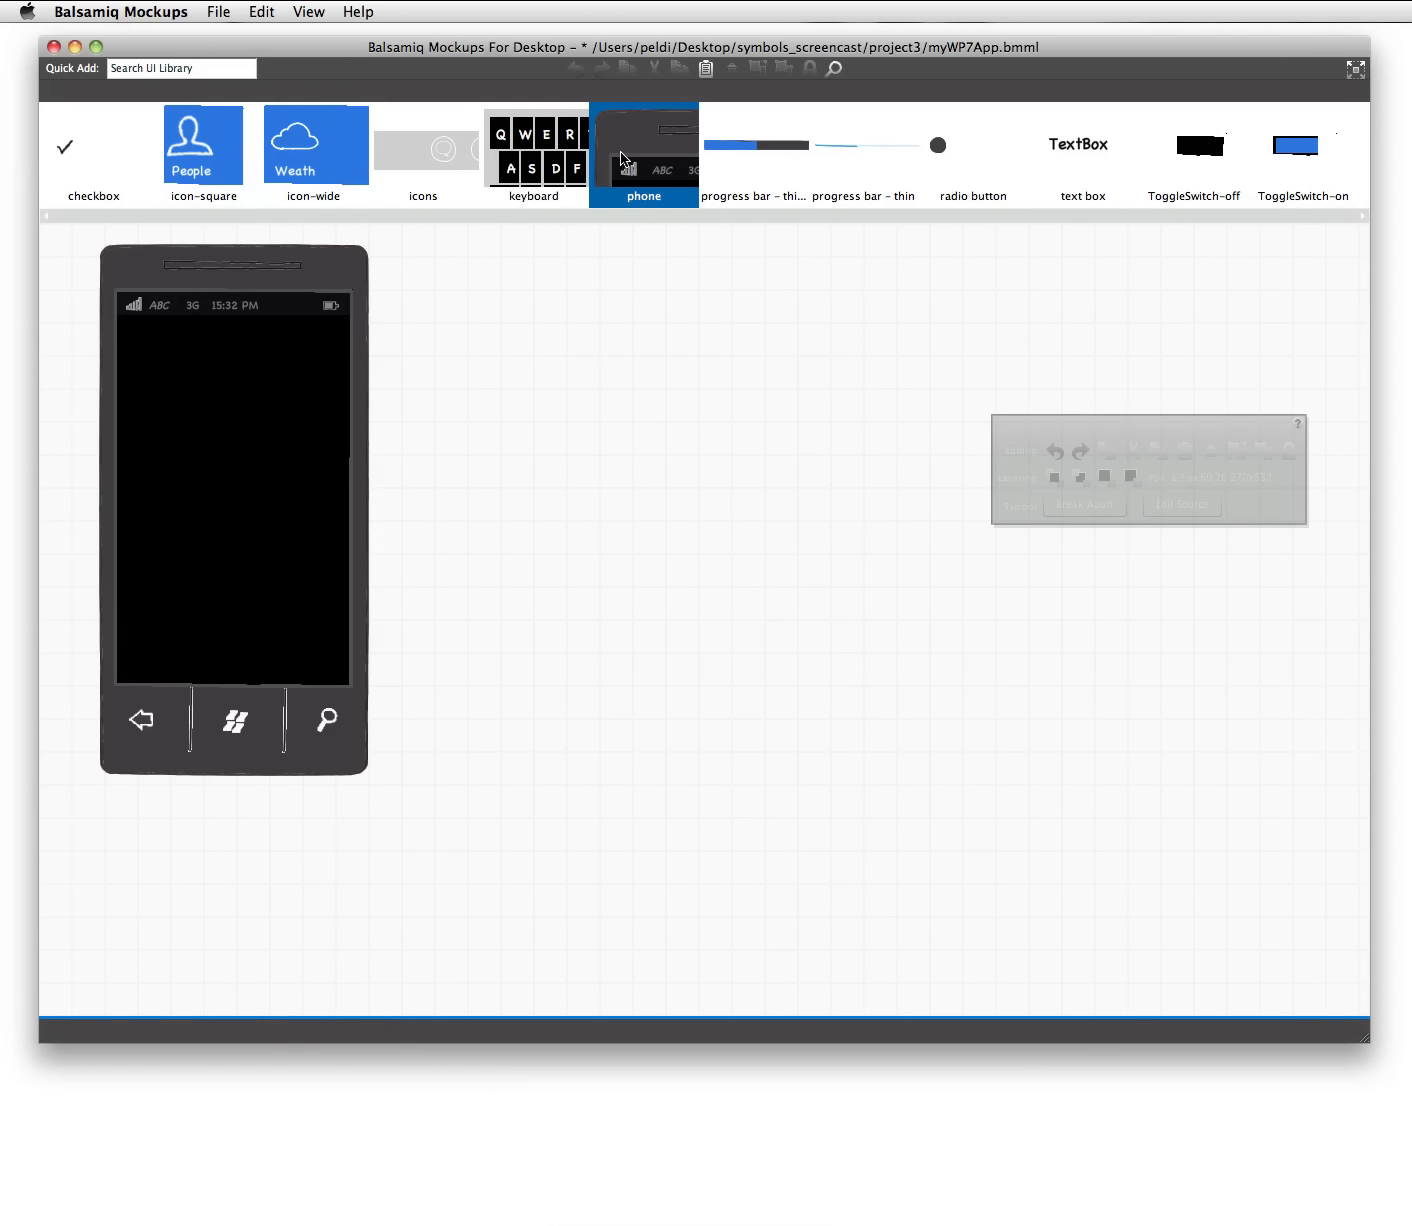
pyautogui.click(513, 156)
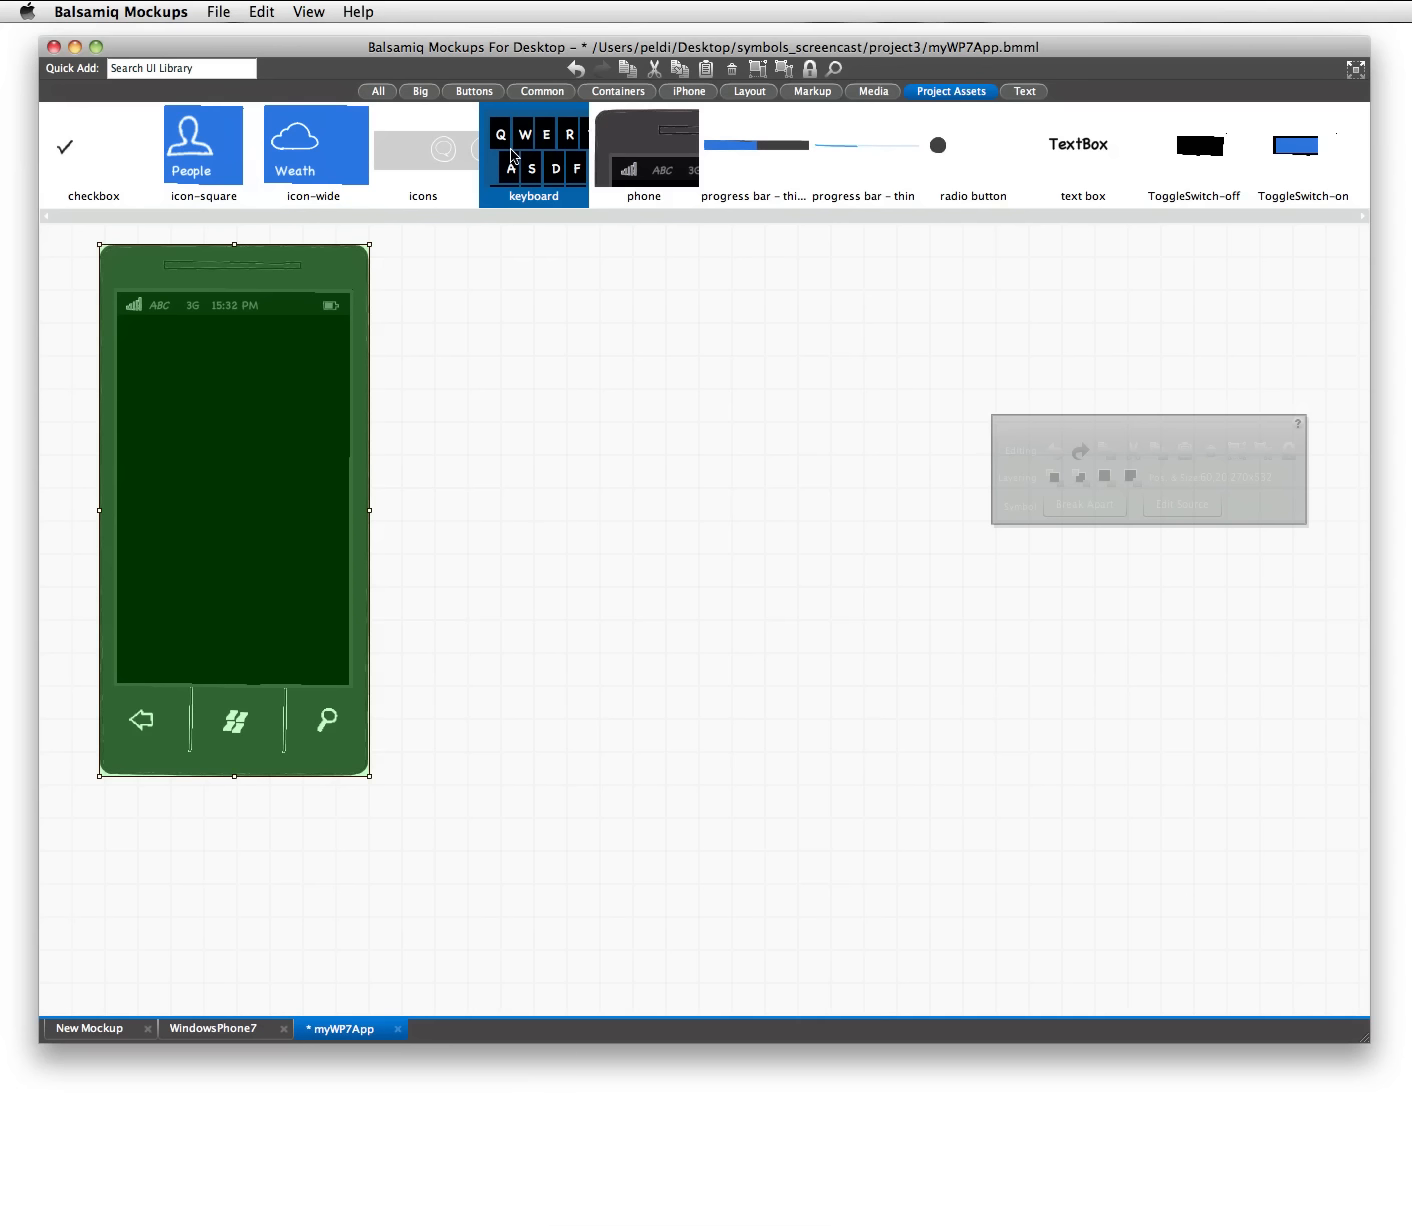
pyautogui.moveTo(277, 324); pyautogui.dragTo(291, 561)
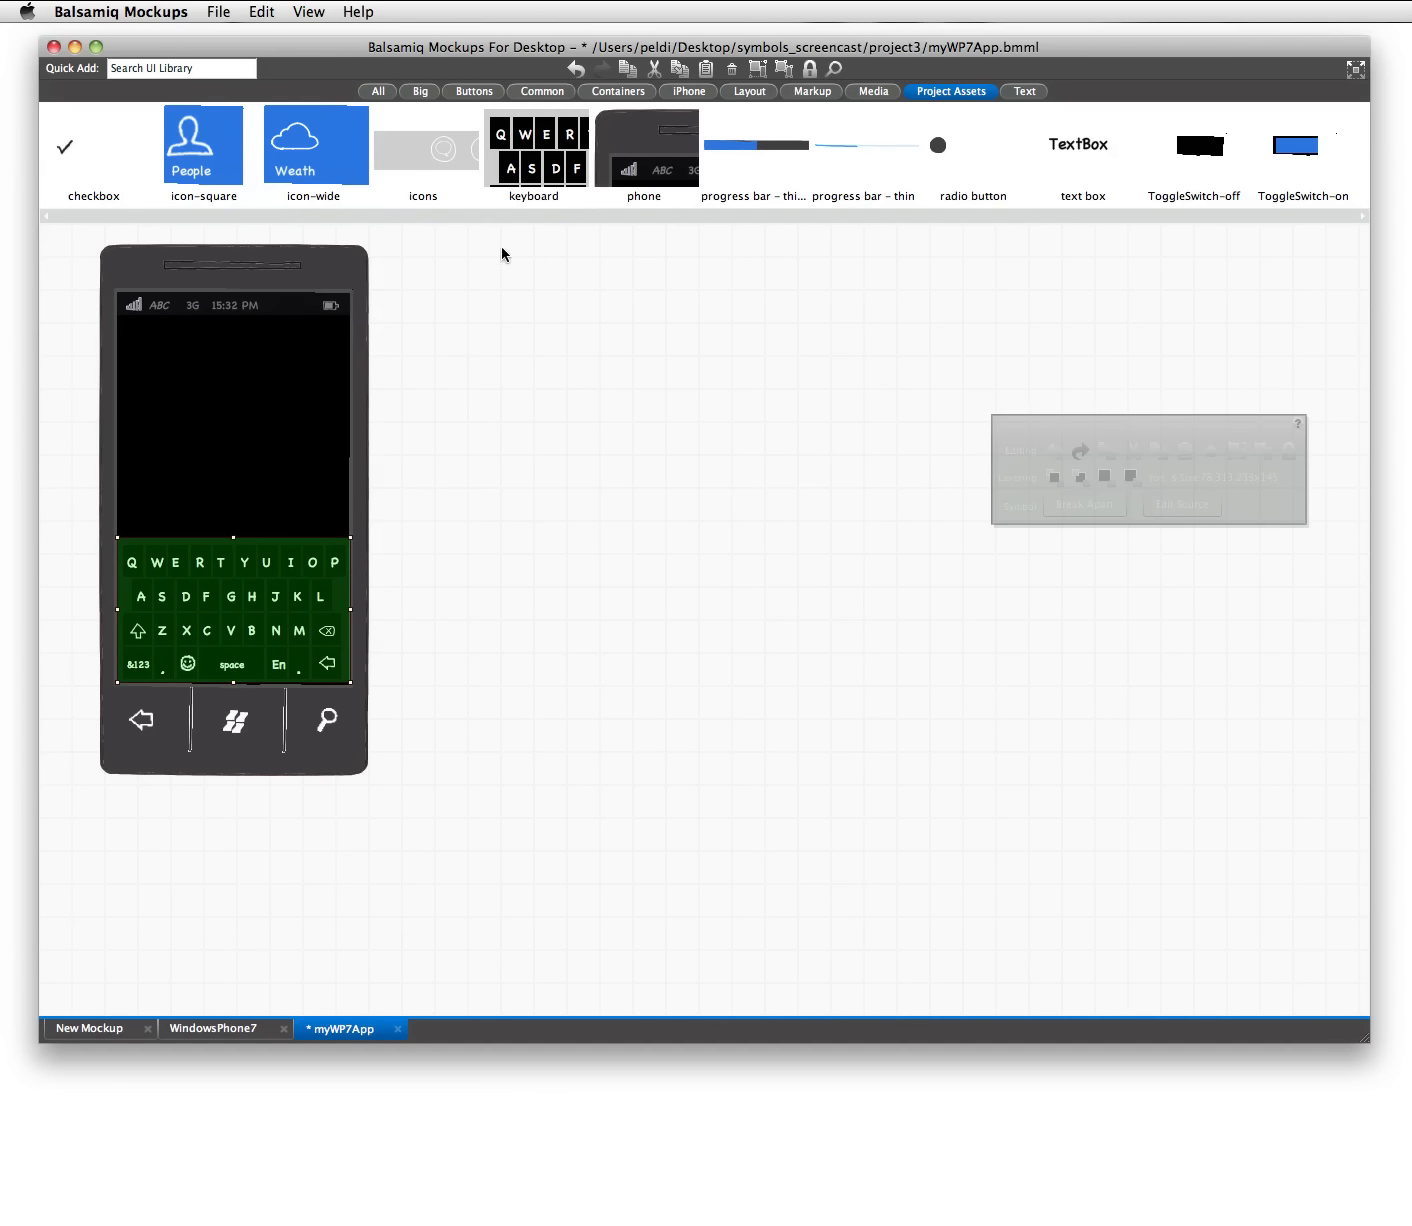
# - Place the icon-square and icon-wide assets on the phone screen, with the People tile above the Weather tile and both above the keyboard
pyautogui.click(186, 149)
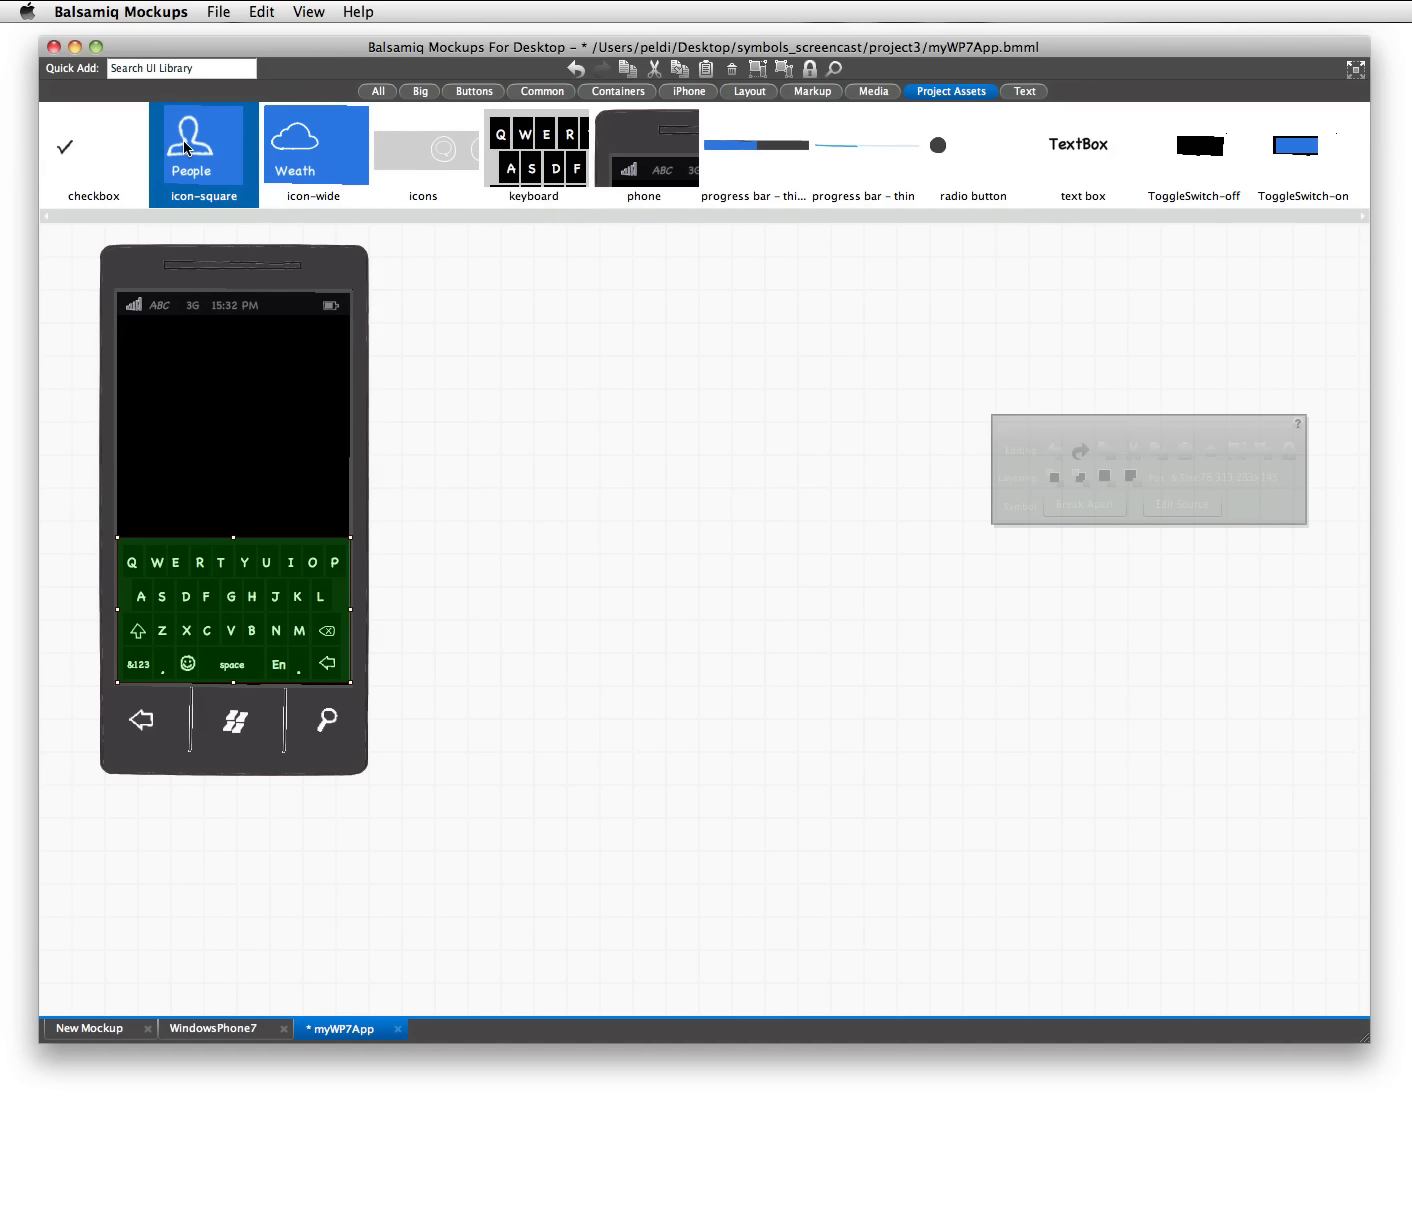
pyautogui.click(125, 347)
pyautogui.moveTo(124, 347); pyautogui.dragTo(163, 374)
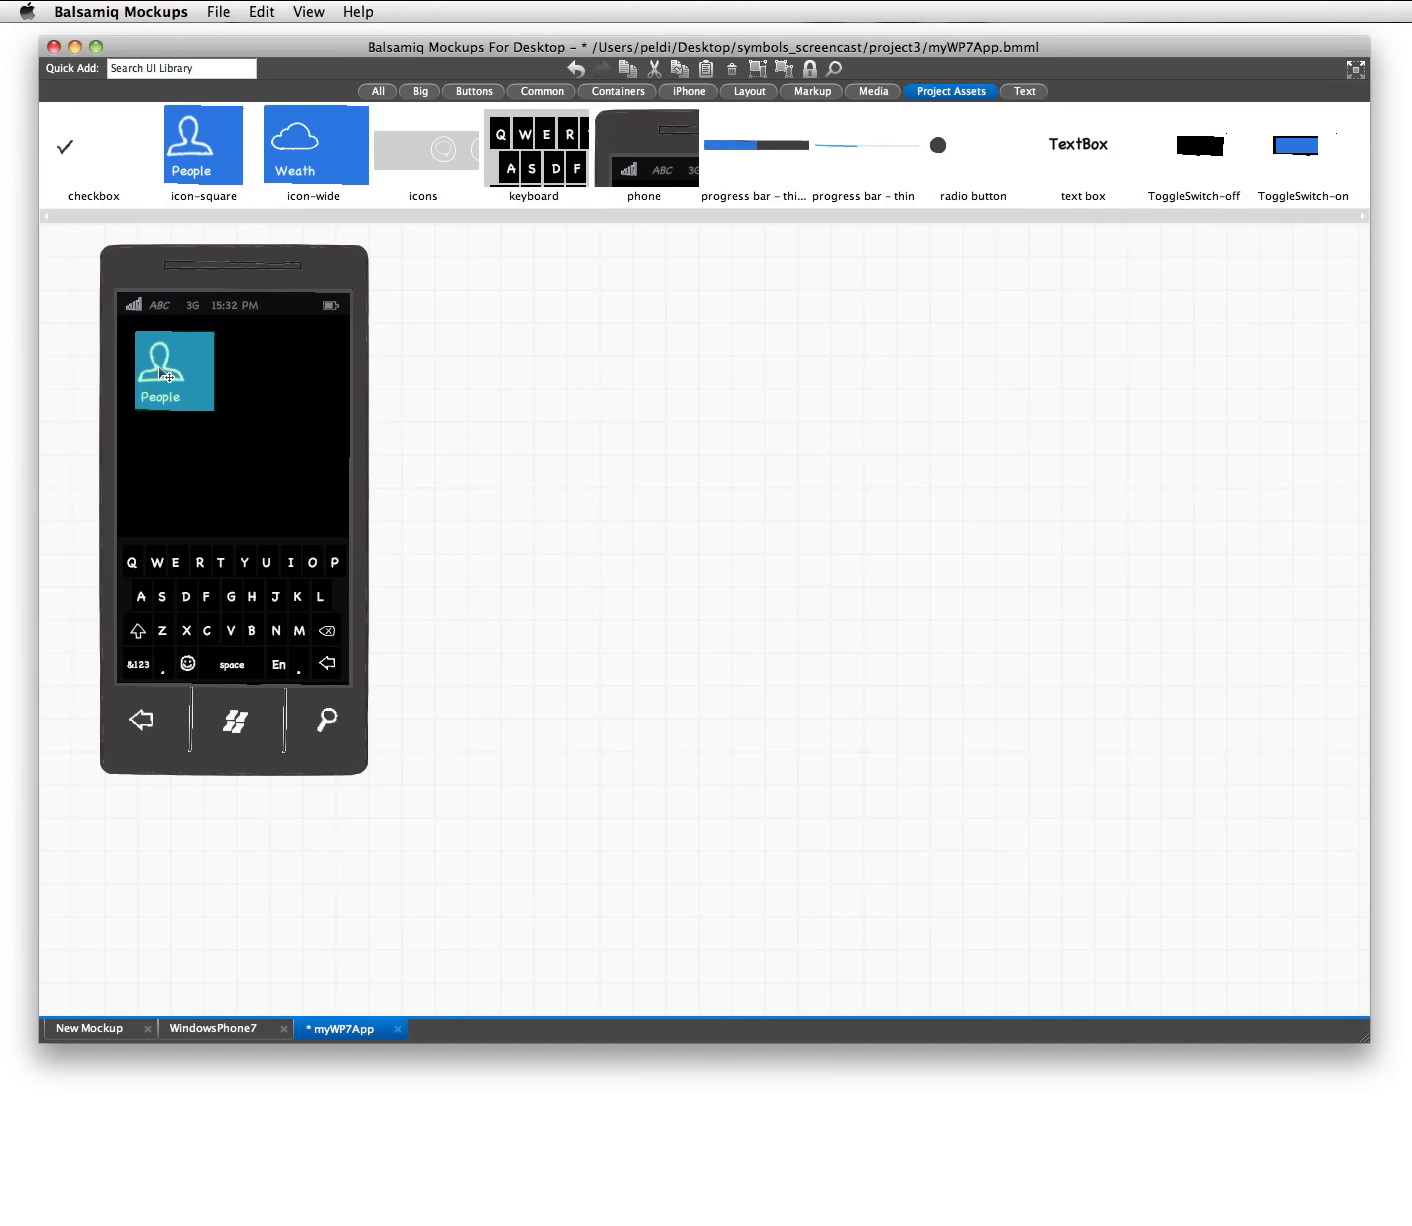
pyautogui.click(315, 151)
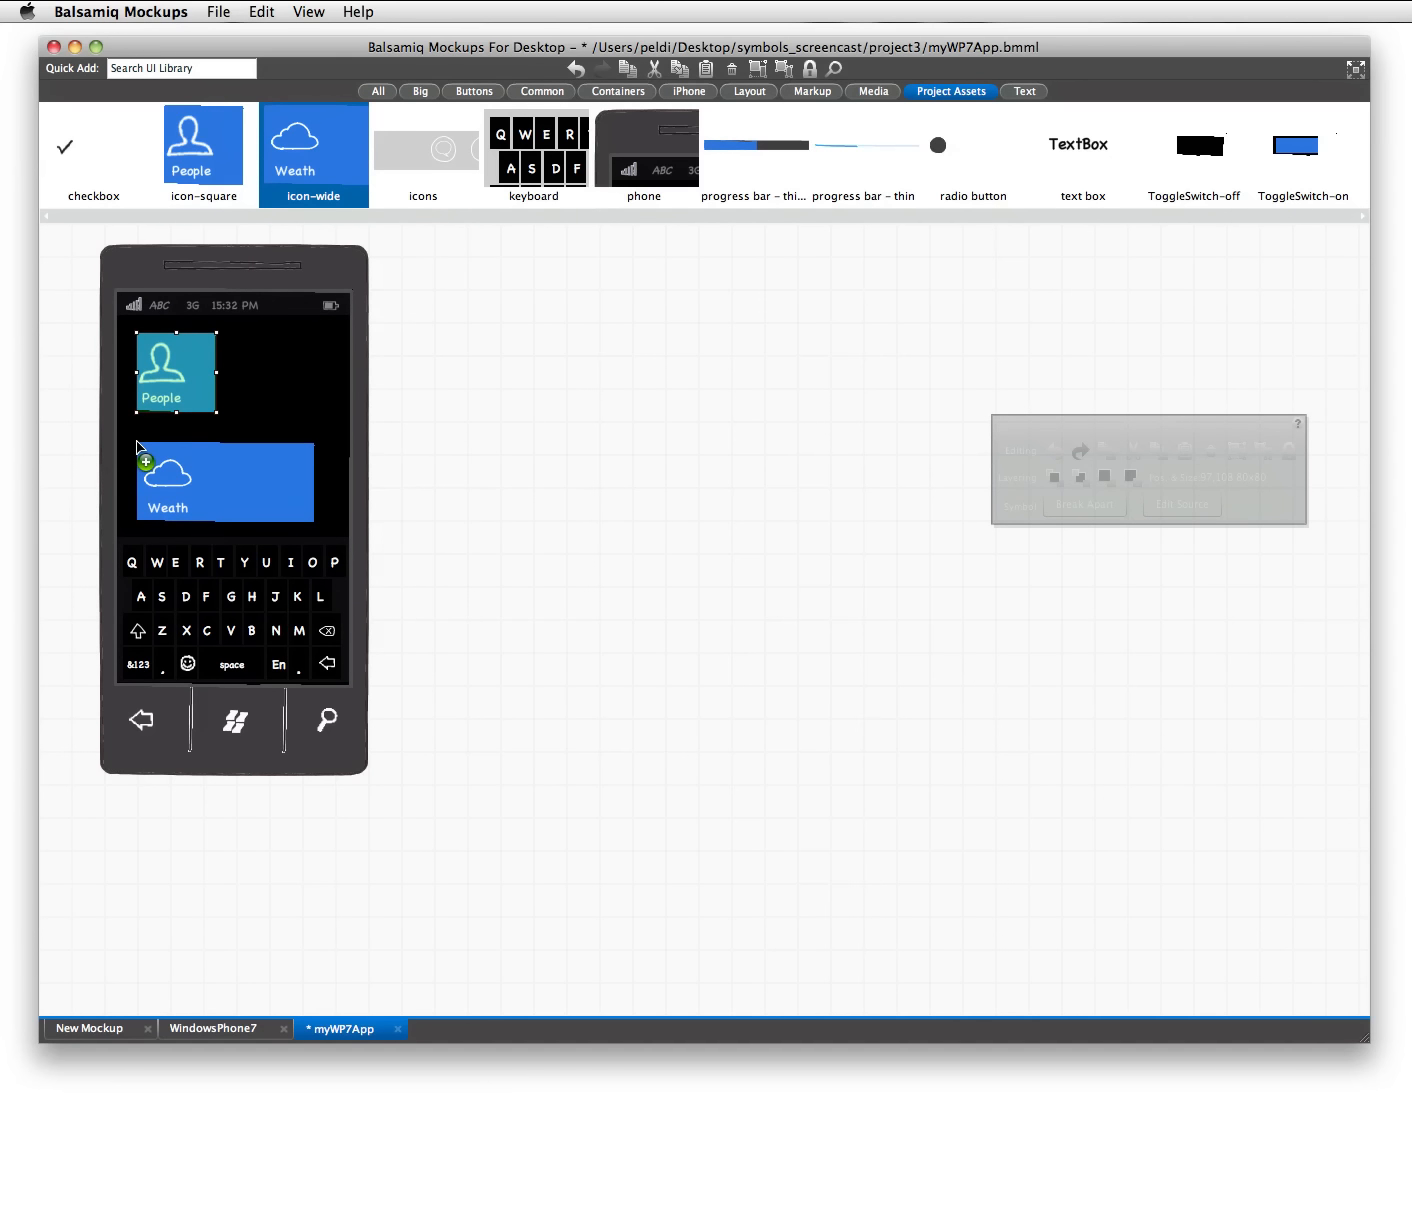
pyautogui.click(487, 369)
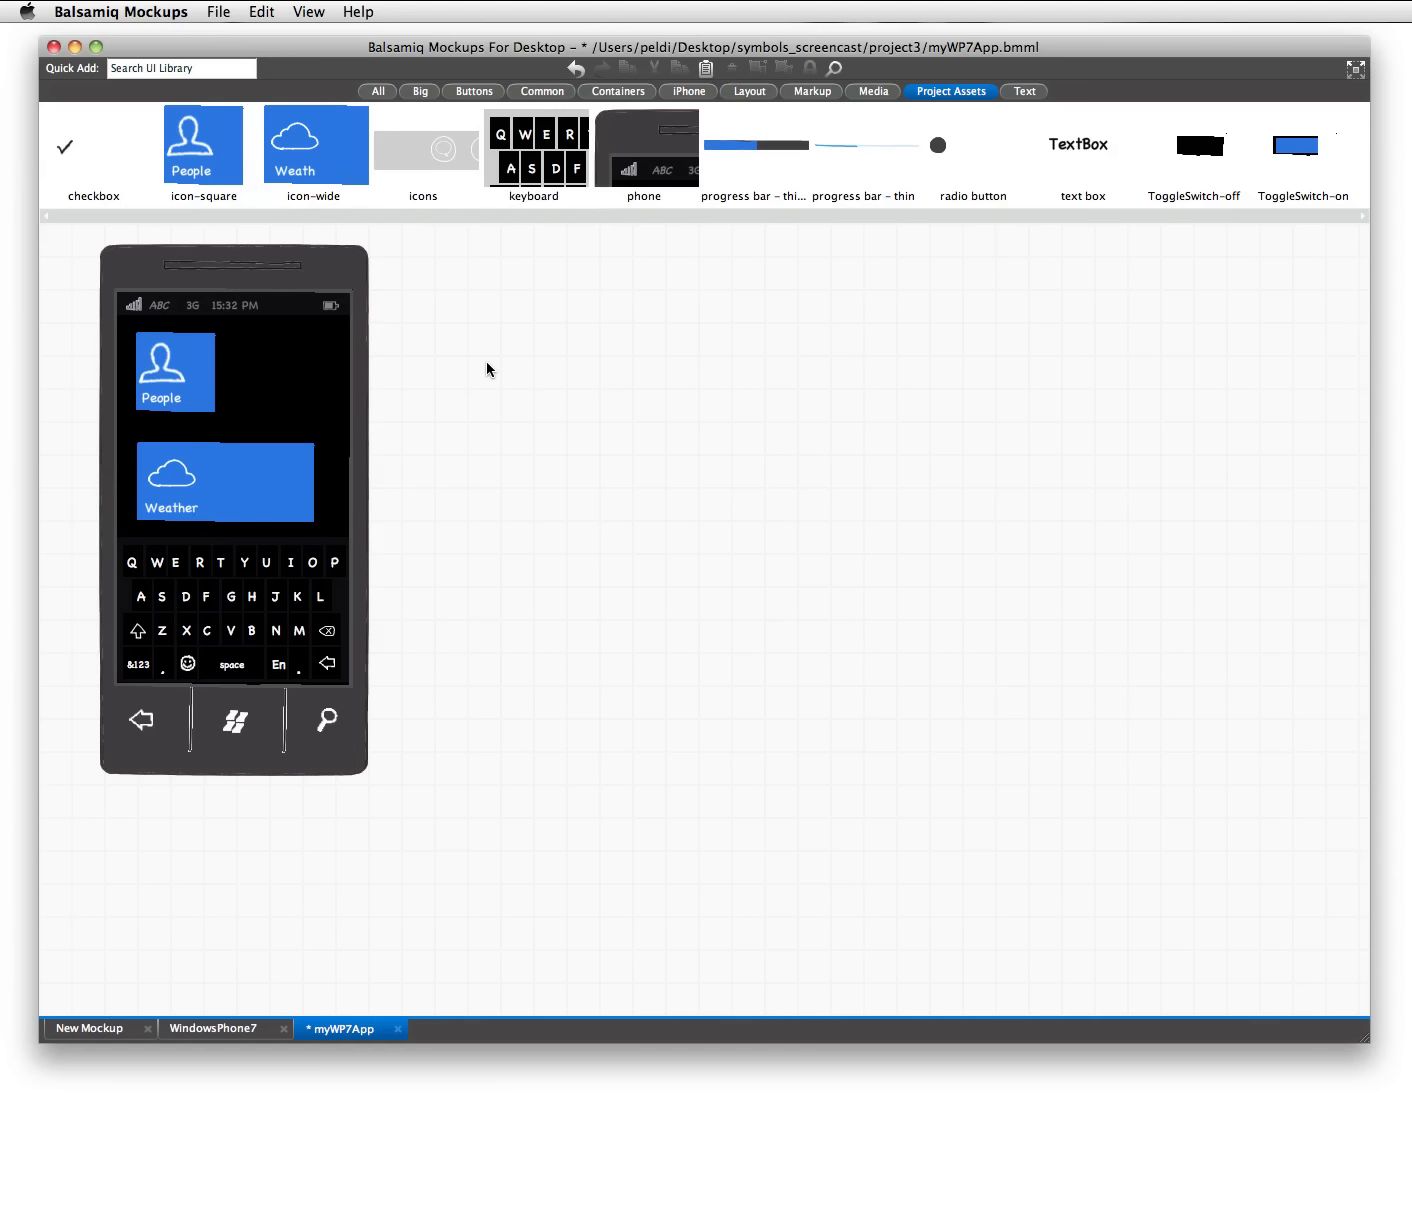
# - Switch to Finder and examine the contents of the project2 folder, including its assets, beside project3's assets folder
pyautogui.press('super+Tab')
pyautogui.click(323, 403)
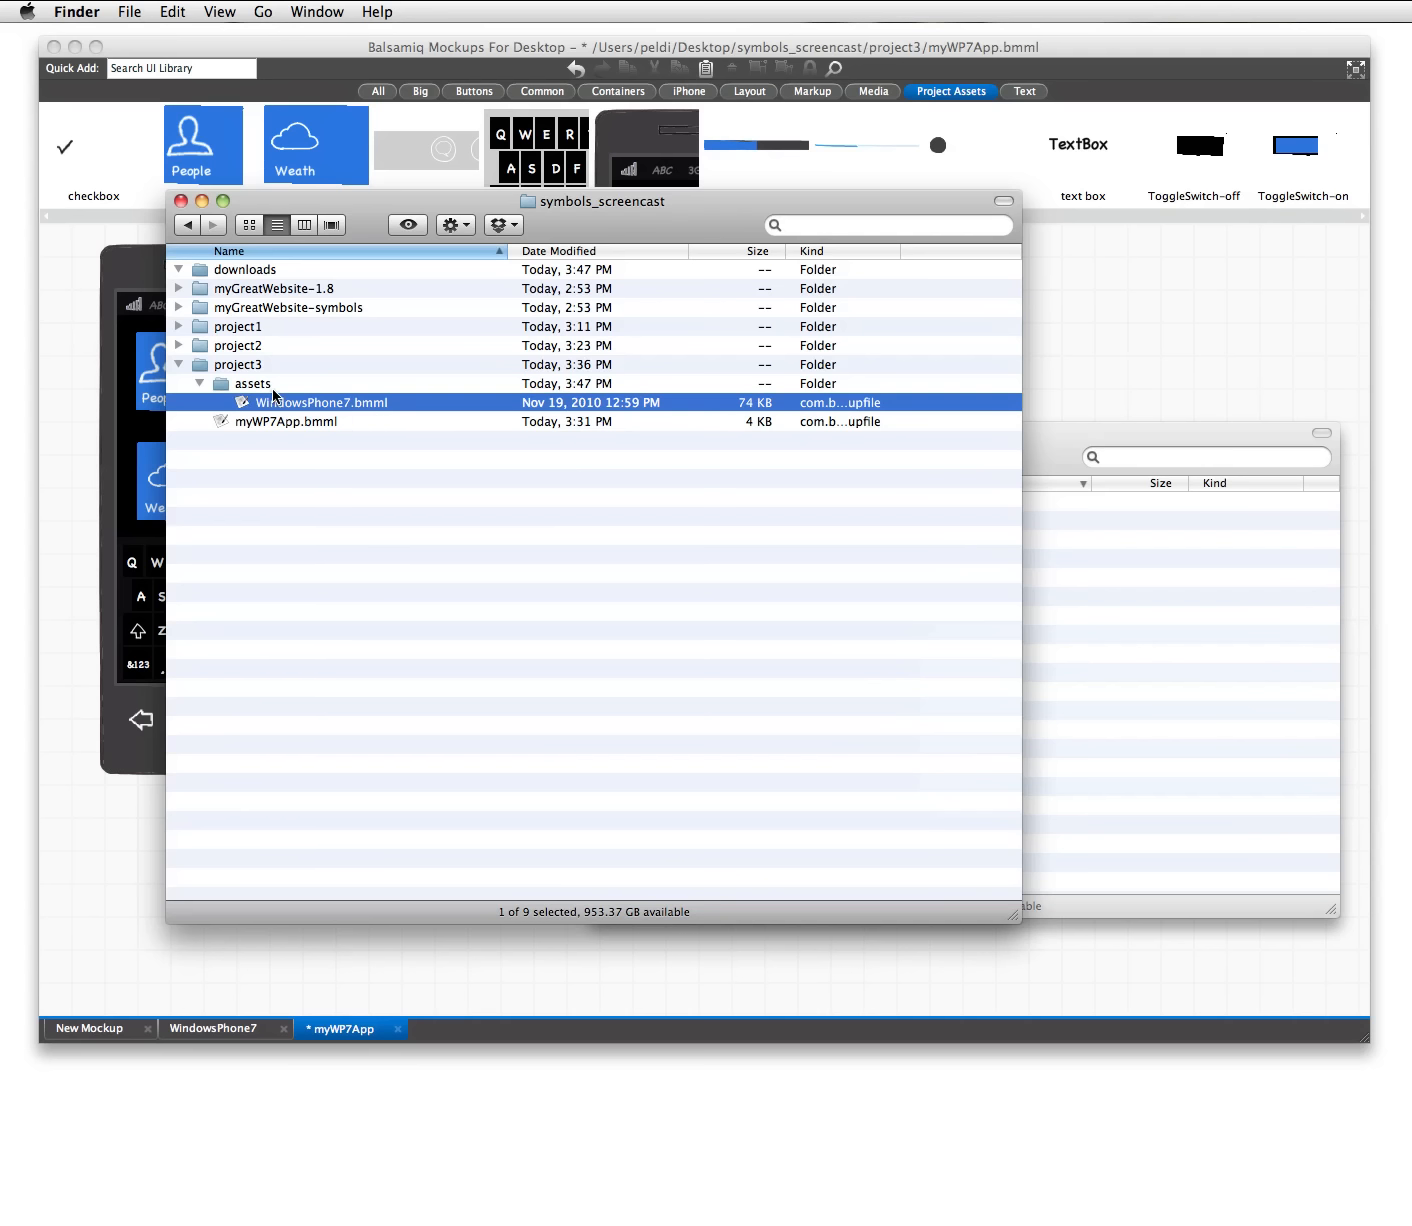
pyautogui.click(178, 346)
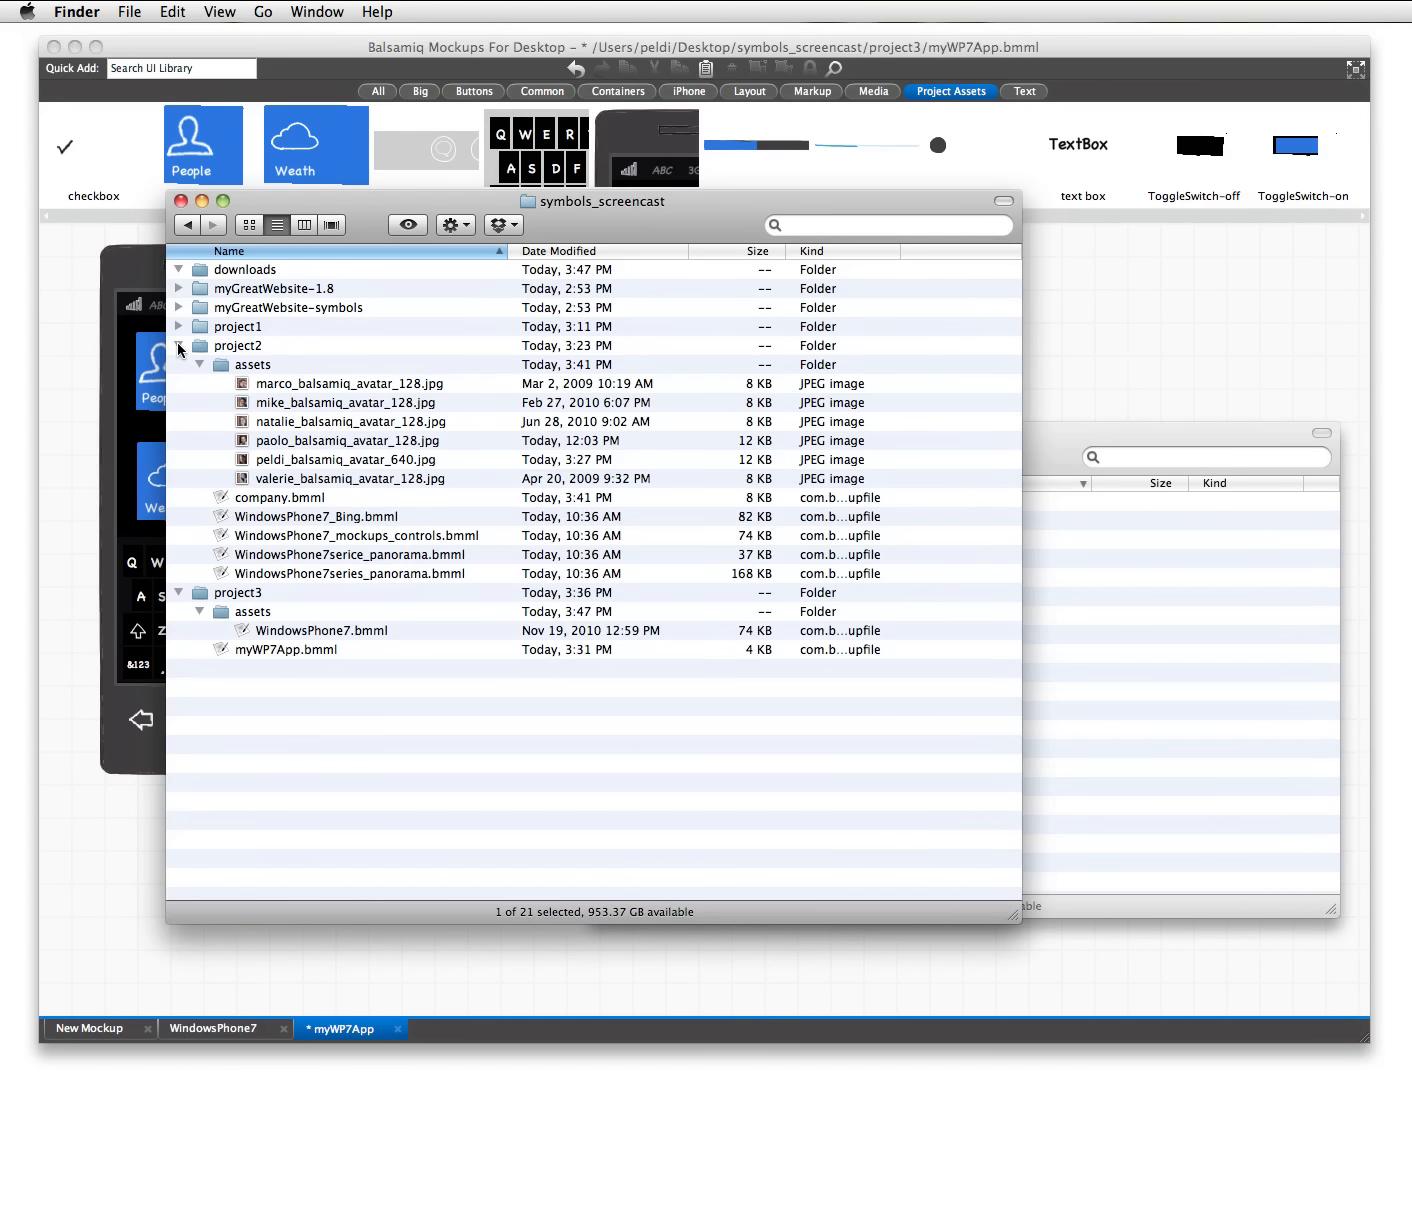
pyautogui.click(179, 346)
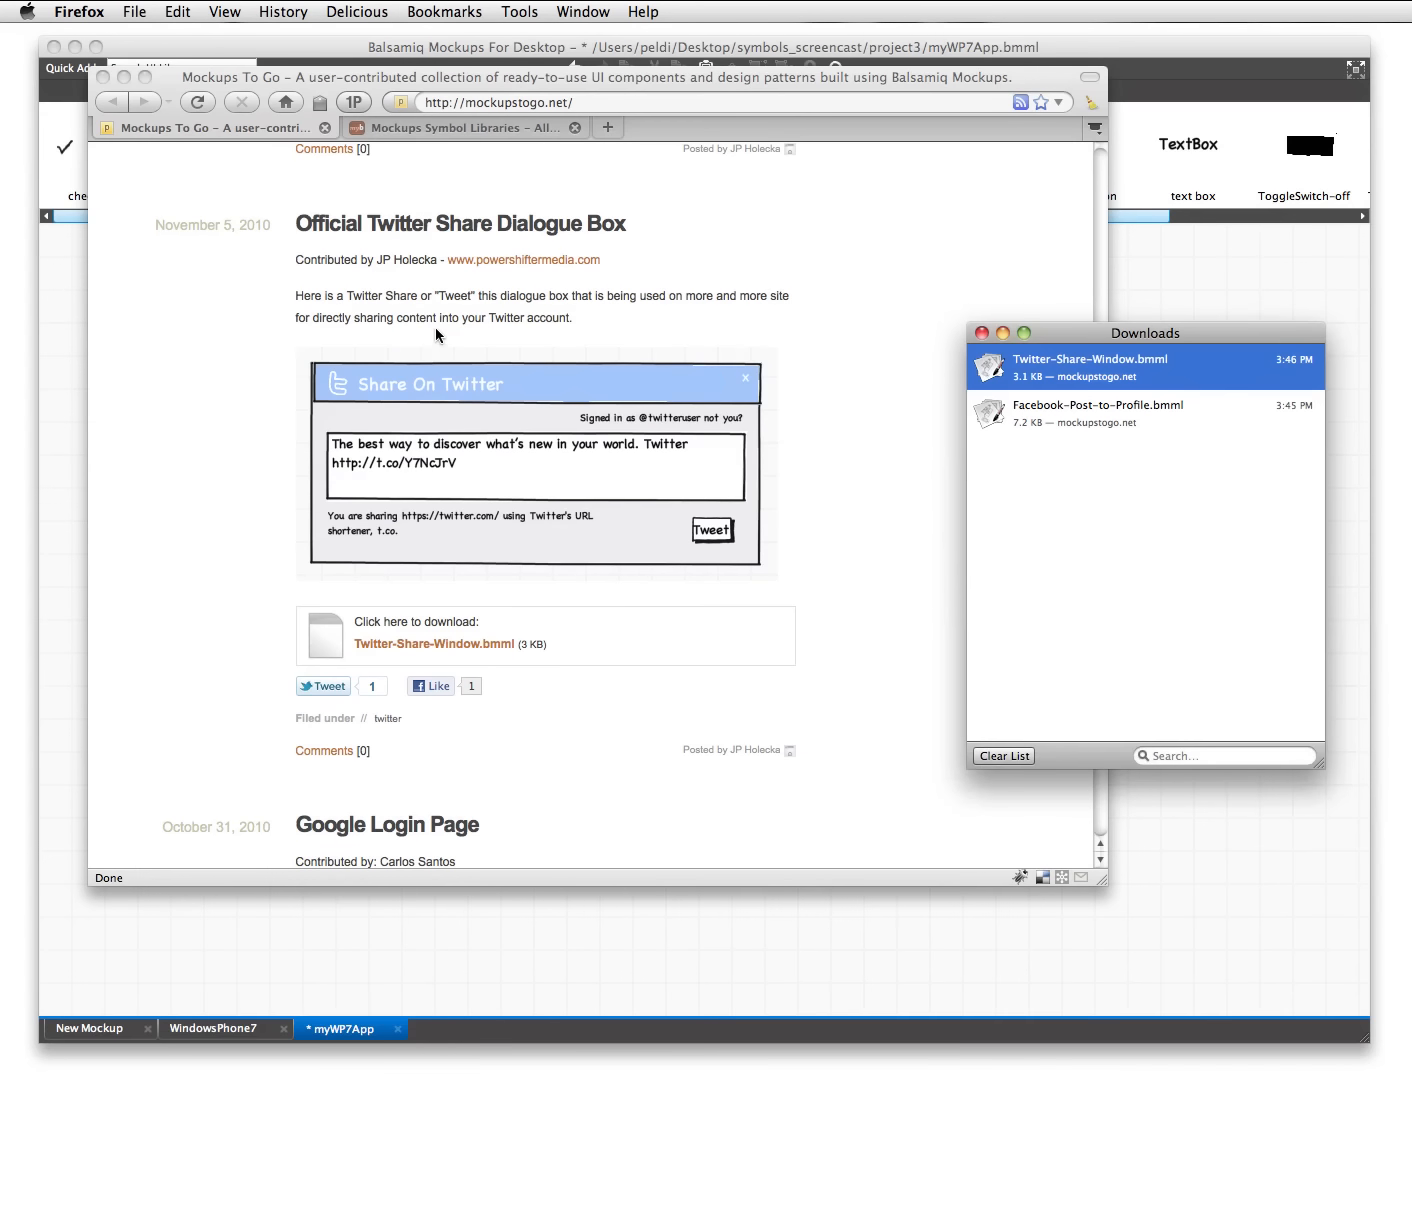
# - In Firefox, examine the iPad and Touch Notation Symbols mockups in the iOS Symbol Libraries project, and return to the All Projects page
pyautogui.click(408, 137)
pyautogui.click(437, 134)
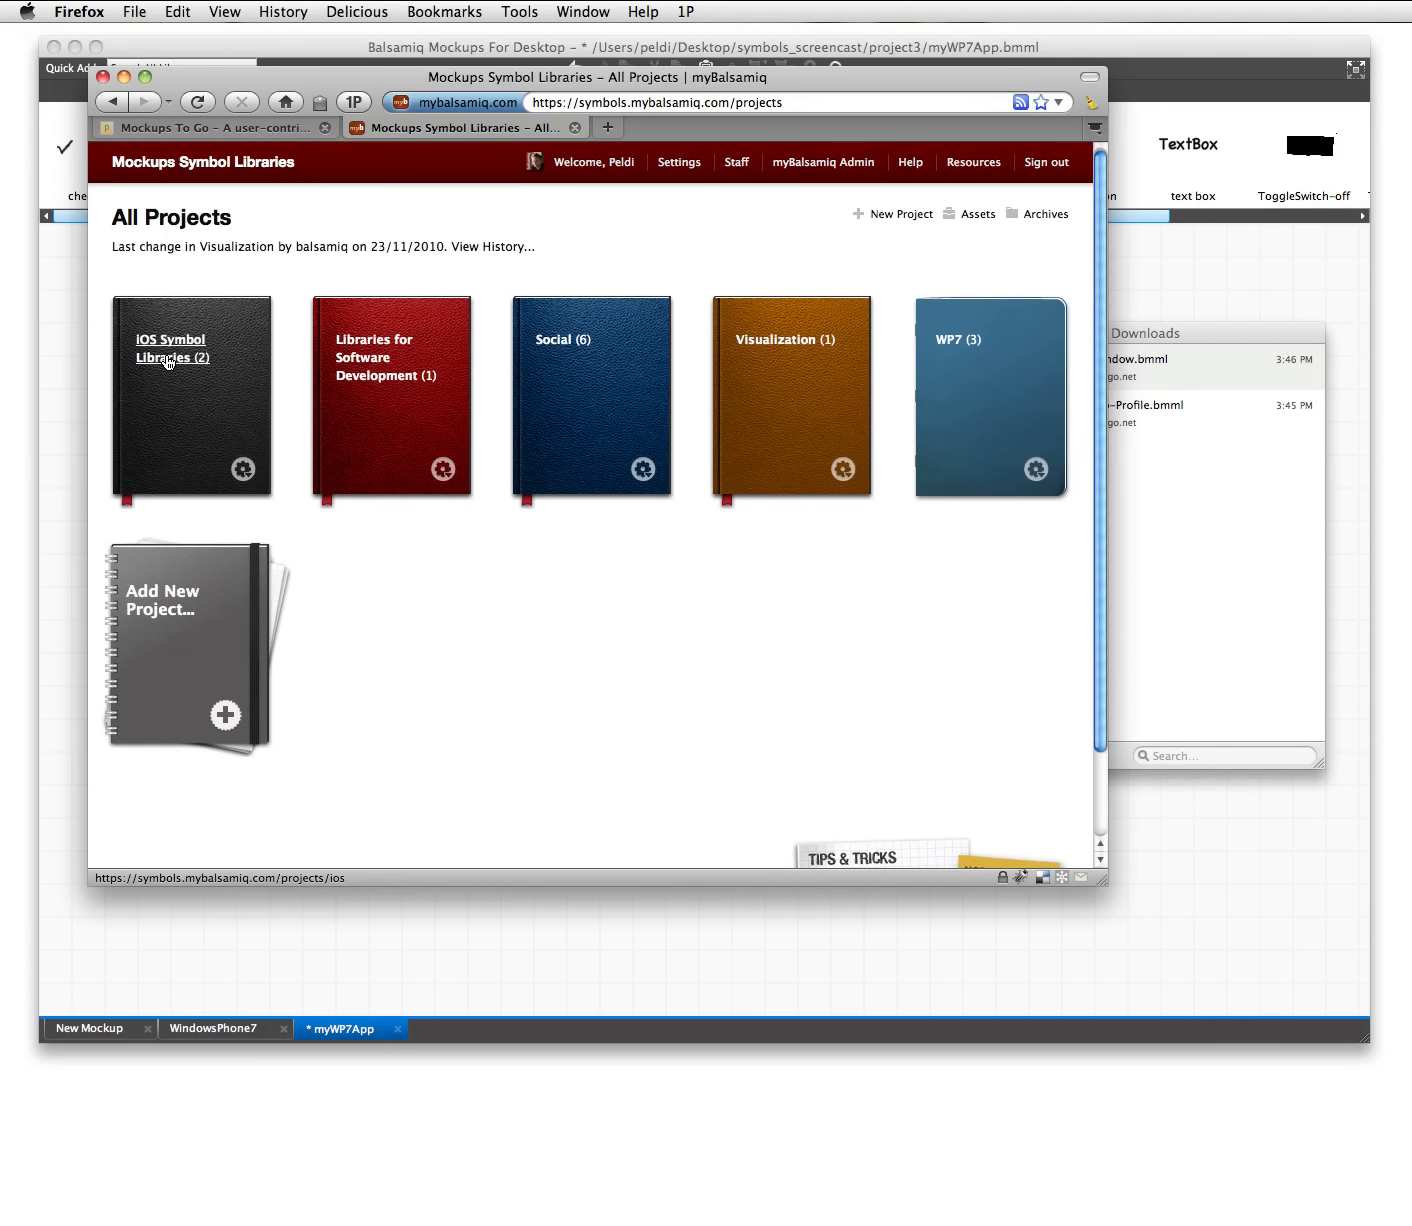
pyautogui.click(168, 359)
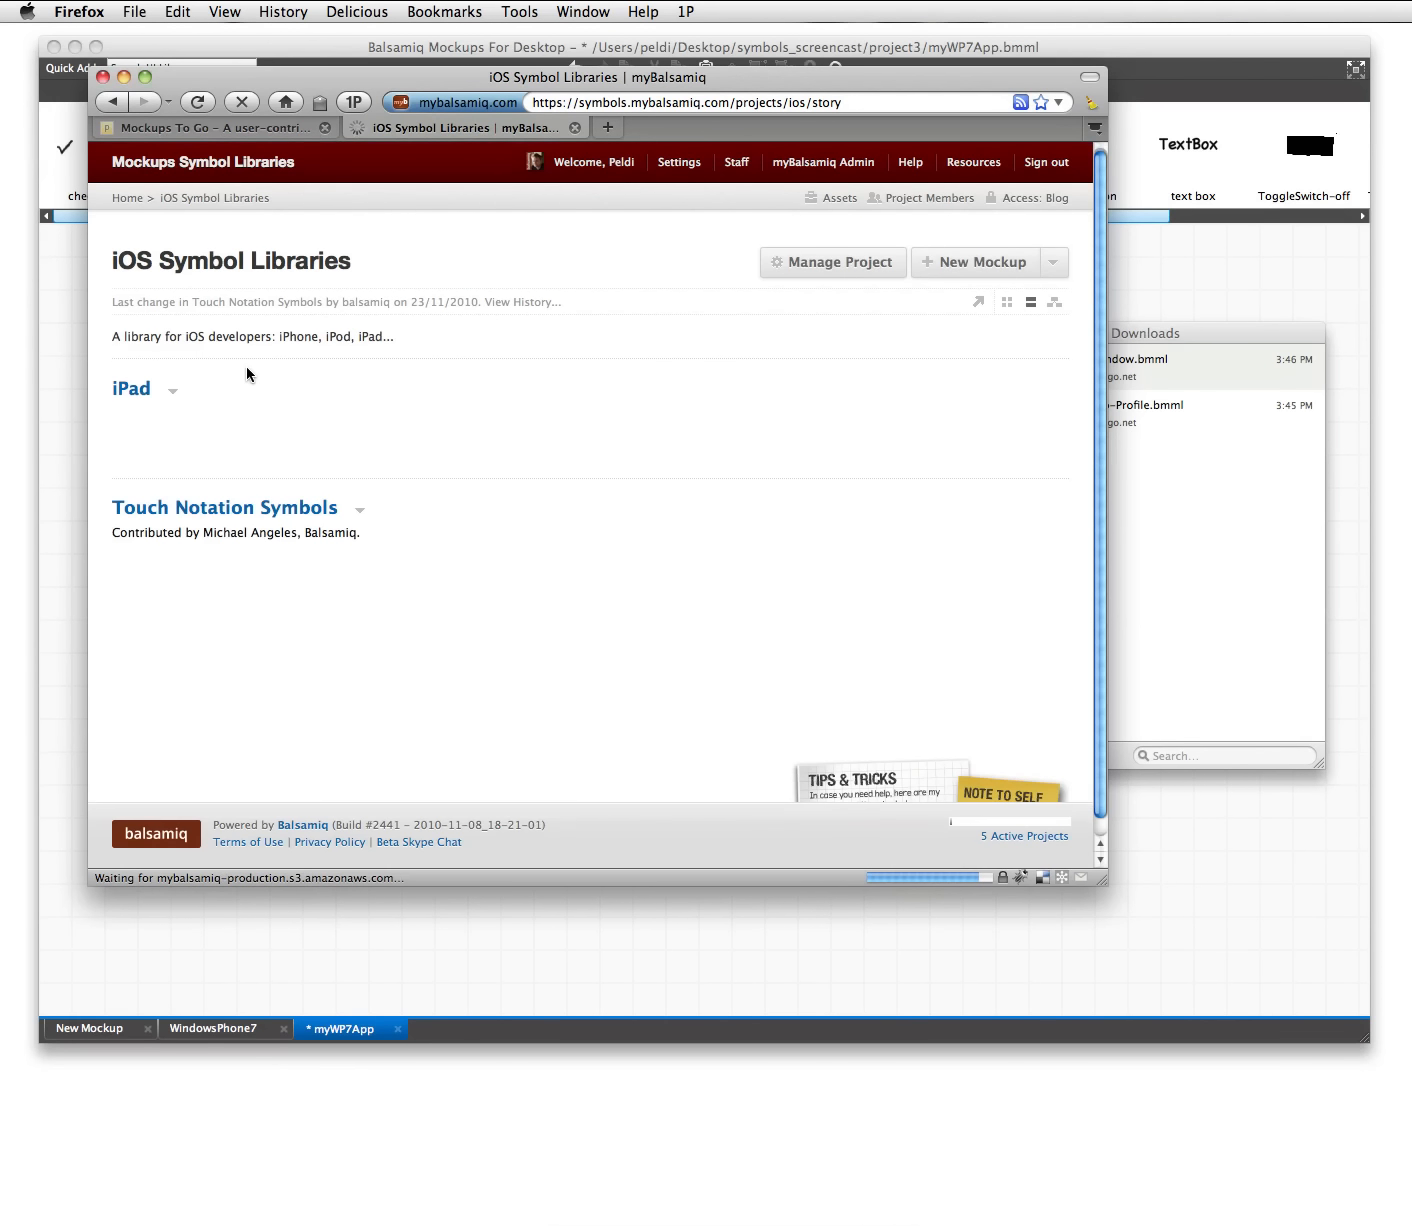
pyautogui.scroll(-5, 827, 385)
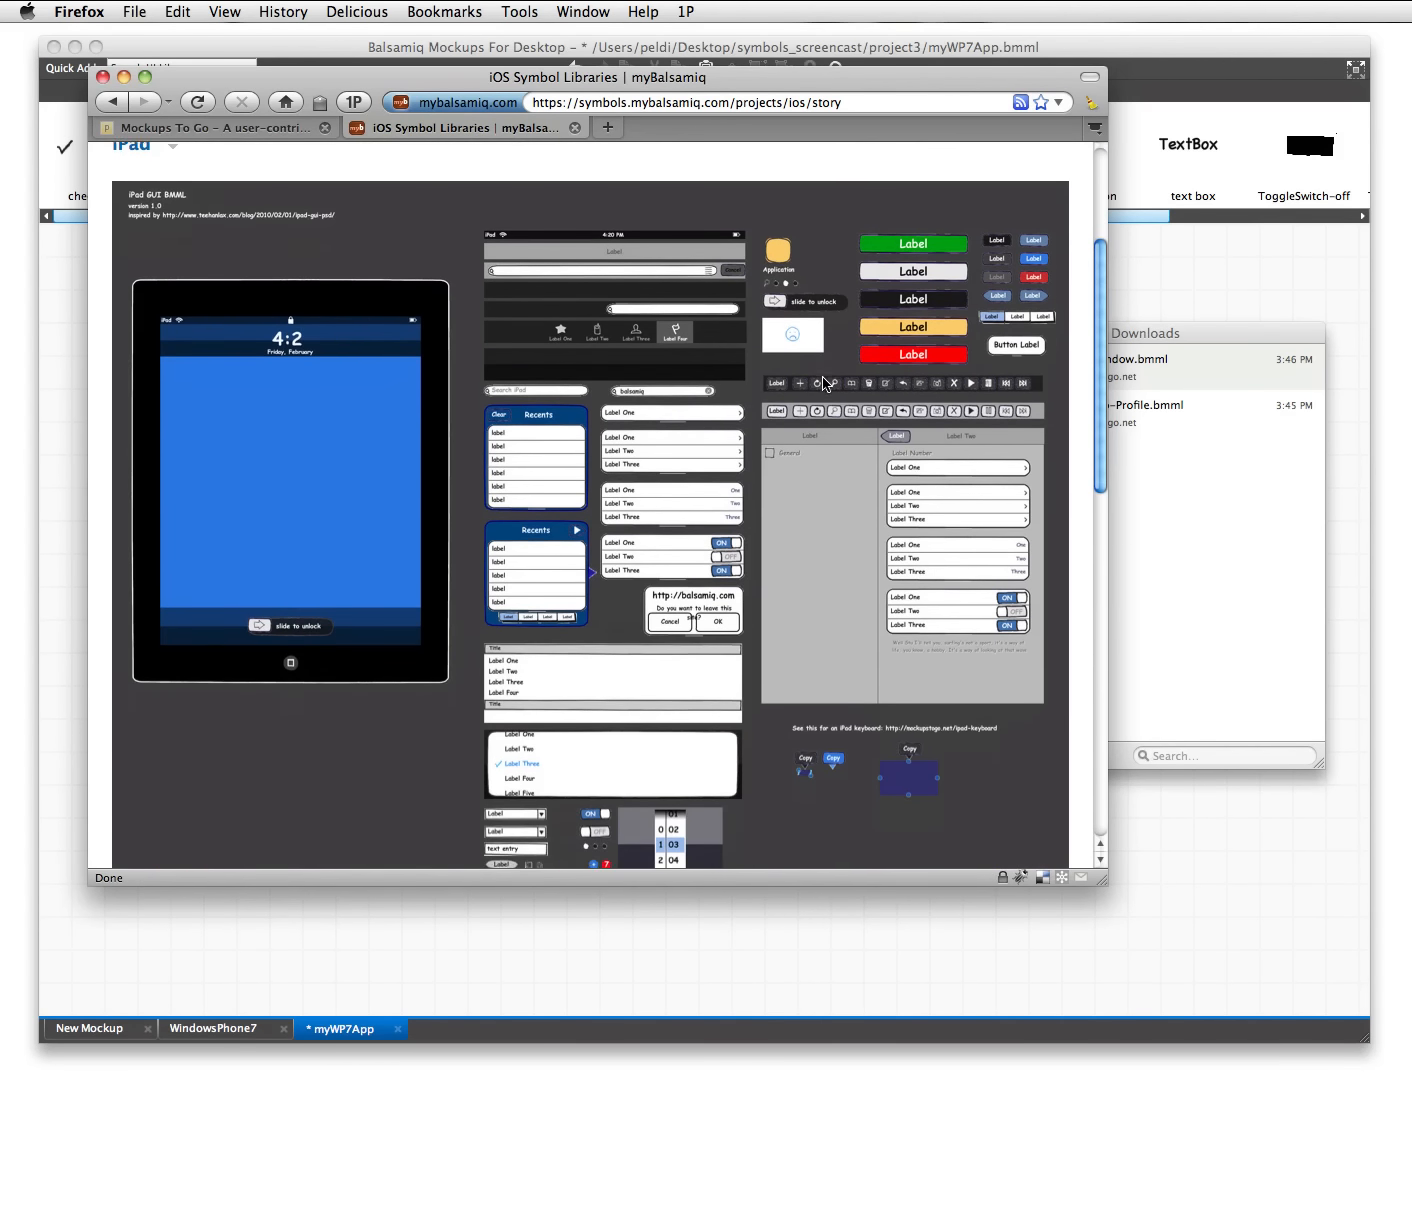
pyautogui.scroll(-15, 826, 385)
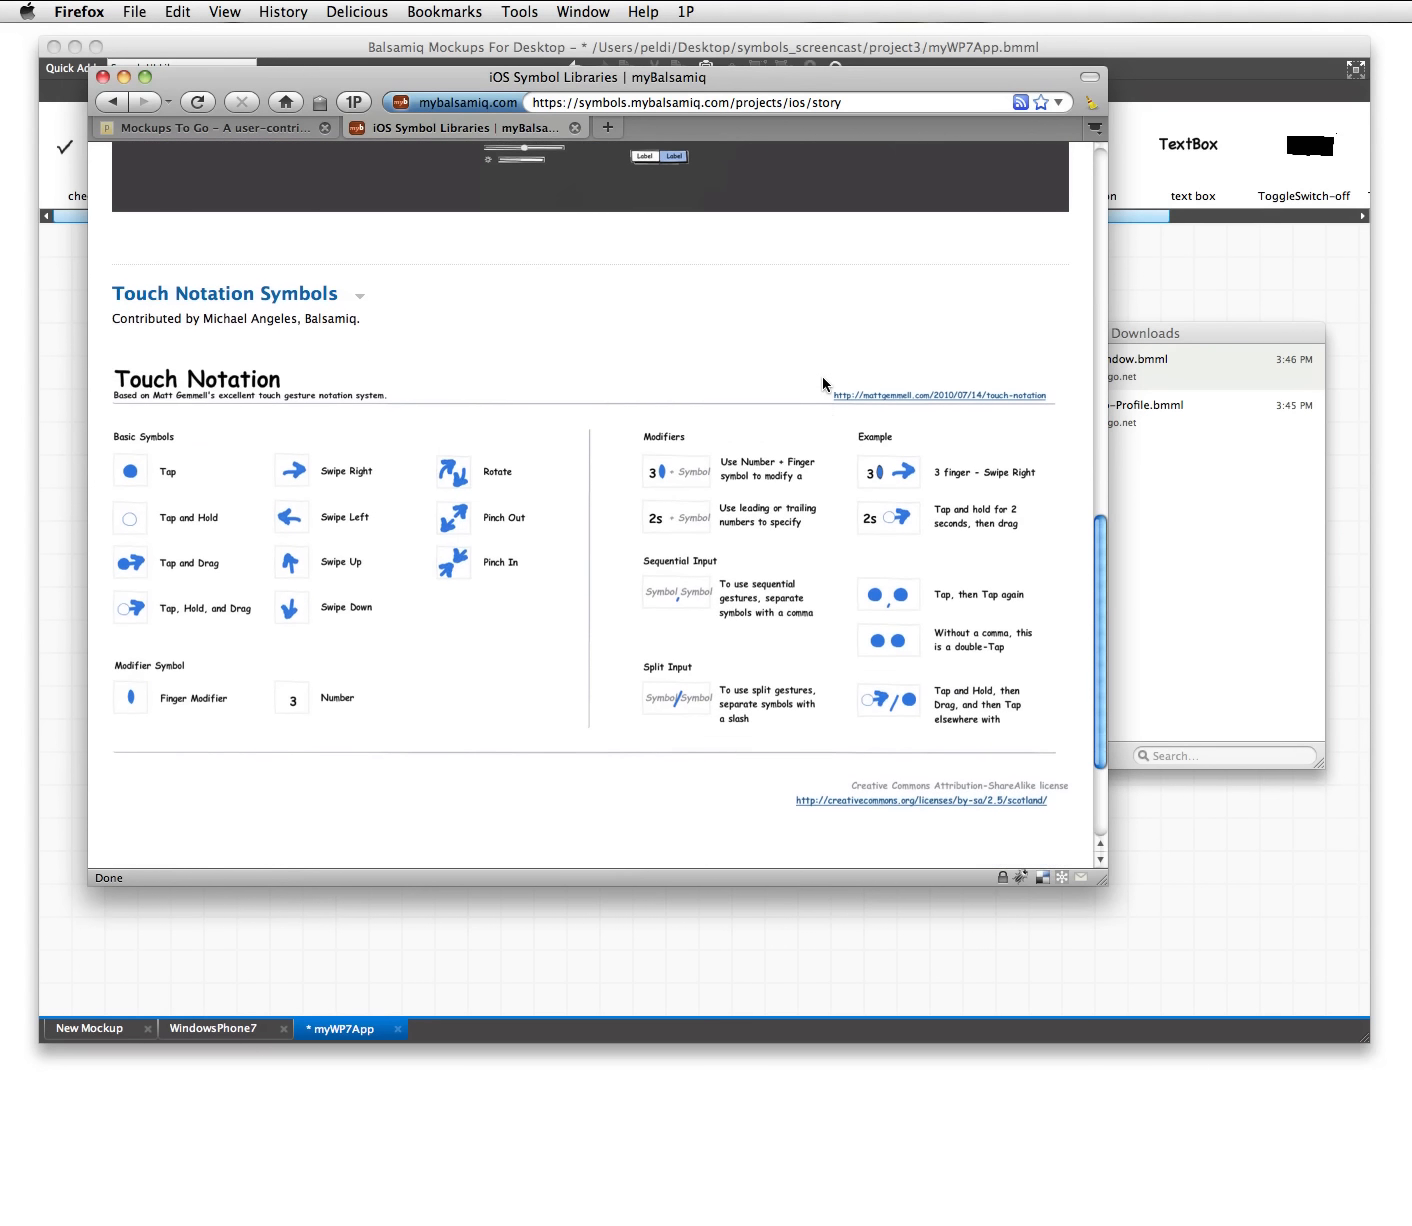
pyautogui.scroll(-1, 827, 385)
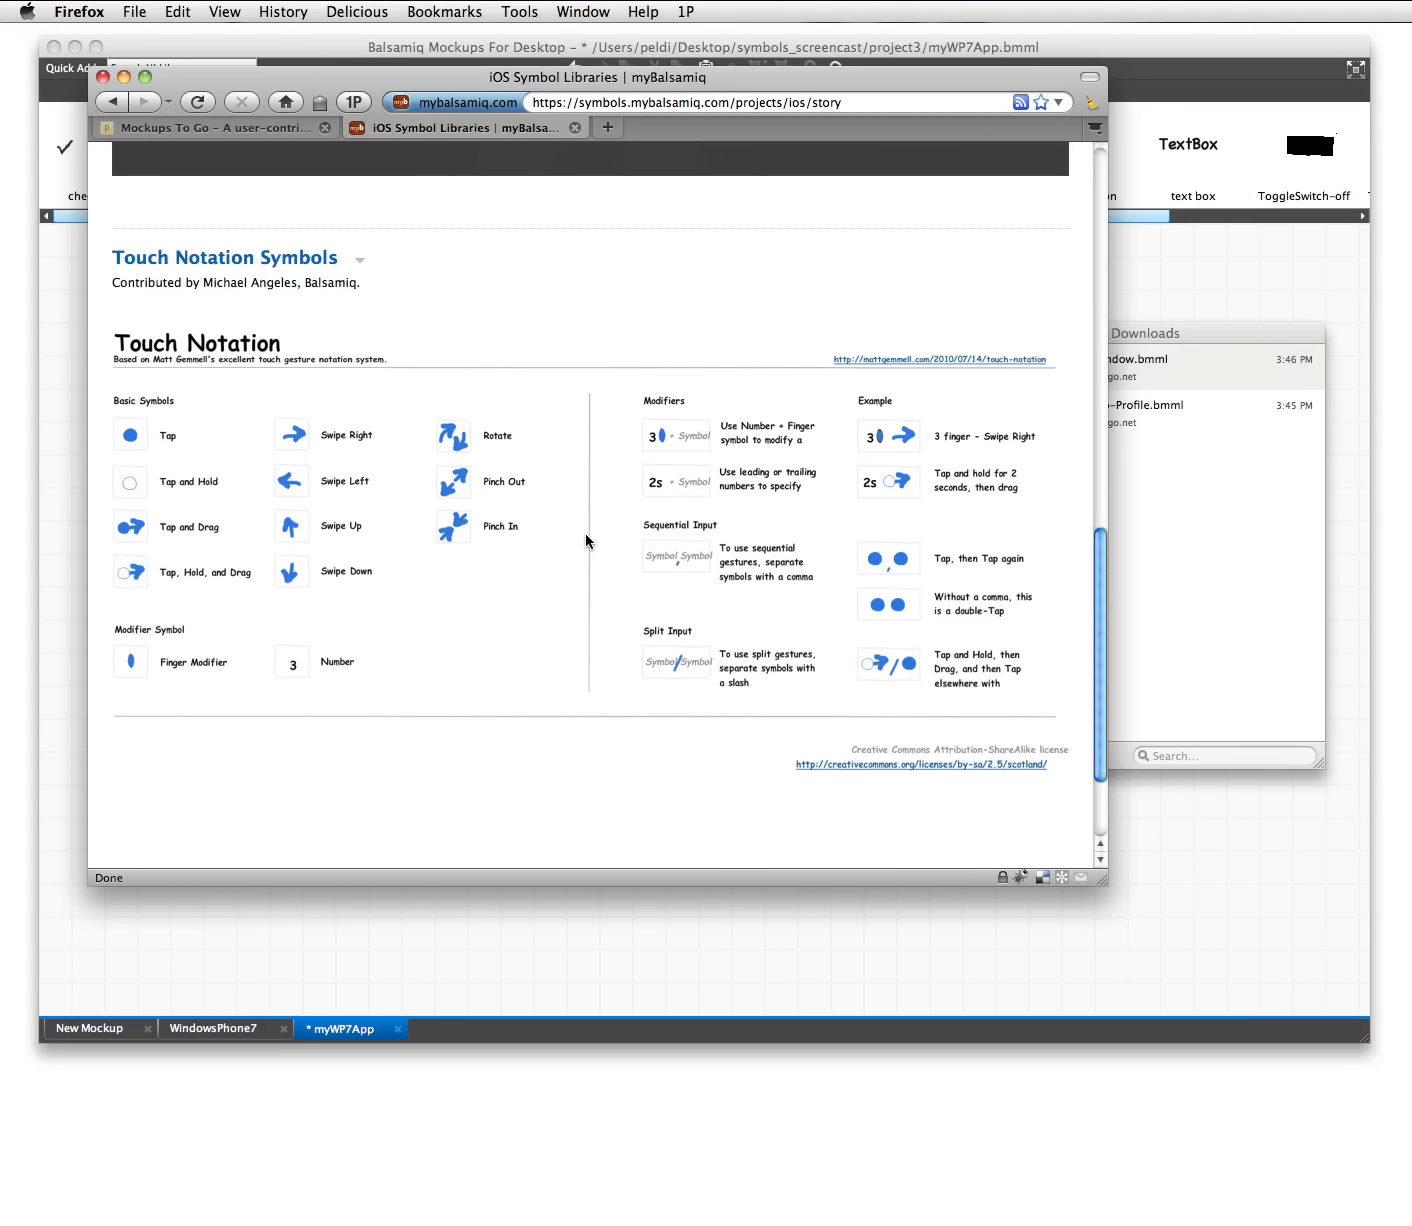
pyautogui.scroll(15, 585, 541)
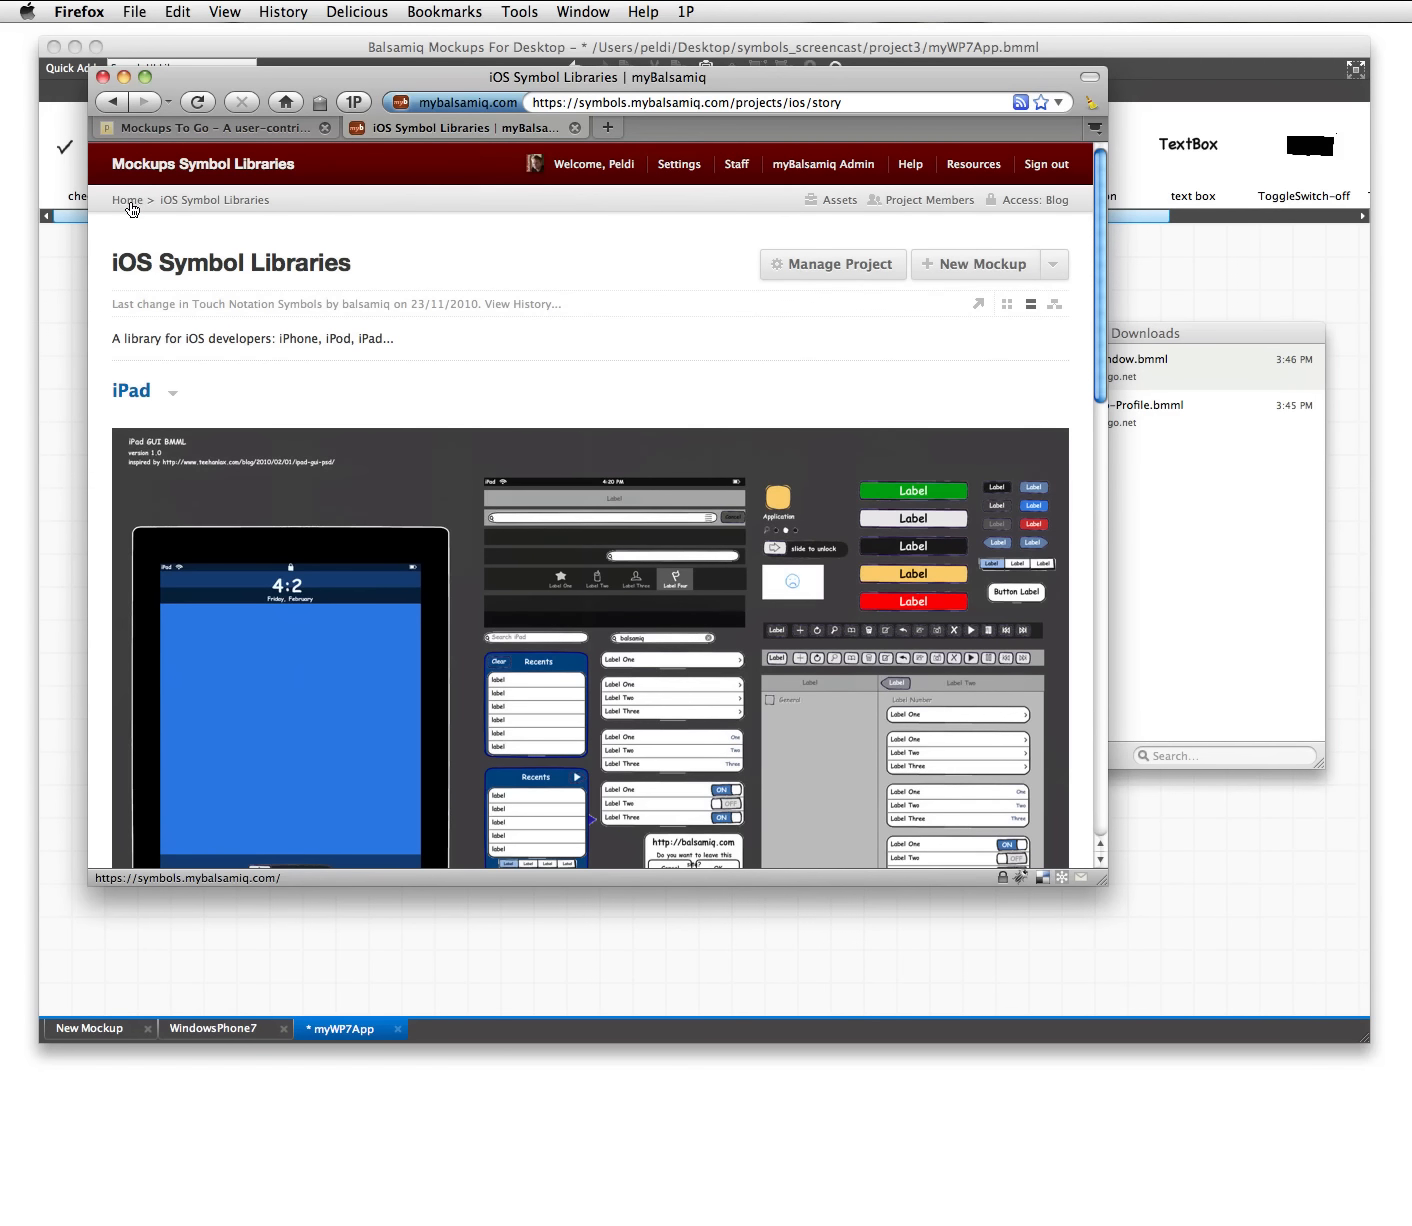
pyautogui.click(130, 207)
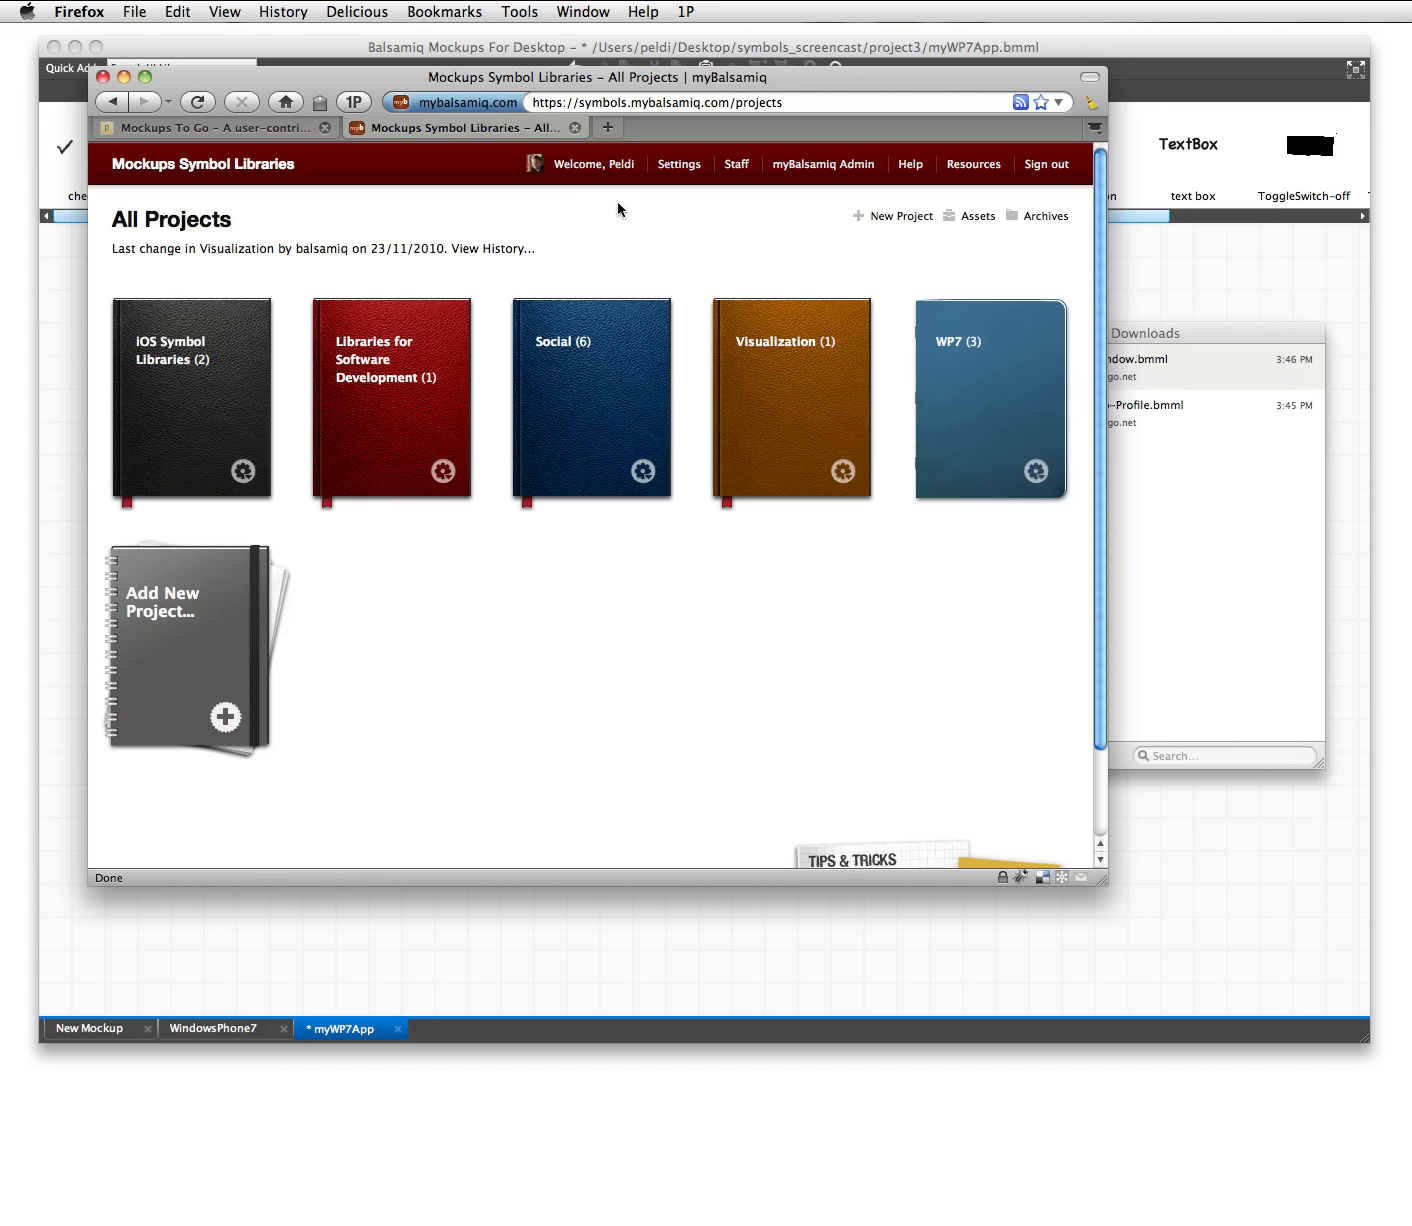
# - Open the Mockups Next Release Preview page at balsamiq.com/products/mockups/next
pyautogui.click(605, 101)
pyautogui.write('nextur')
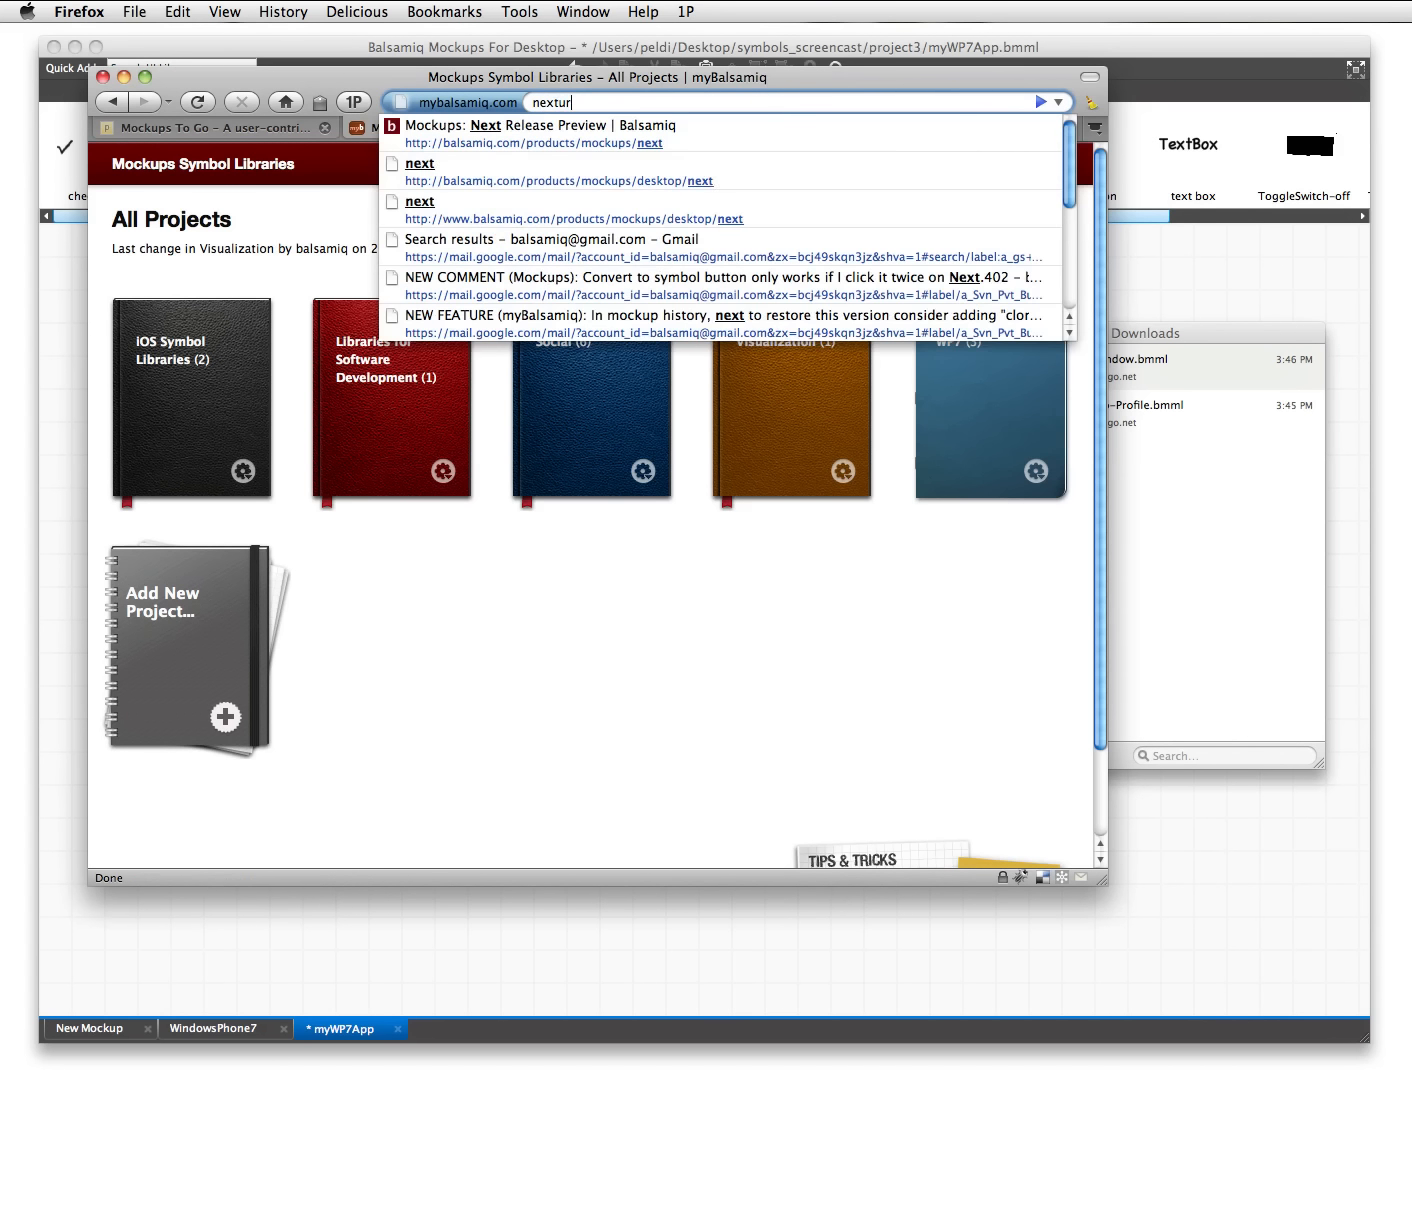
pyautogui.press('Down')
pyautogui.press('Return')
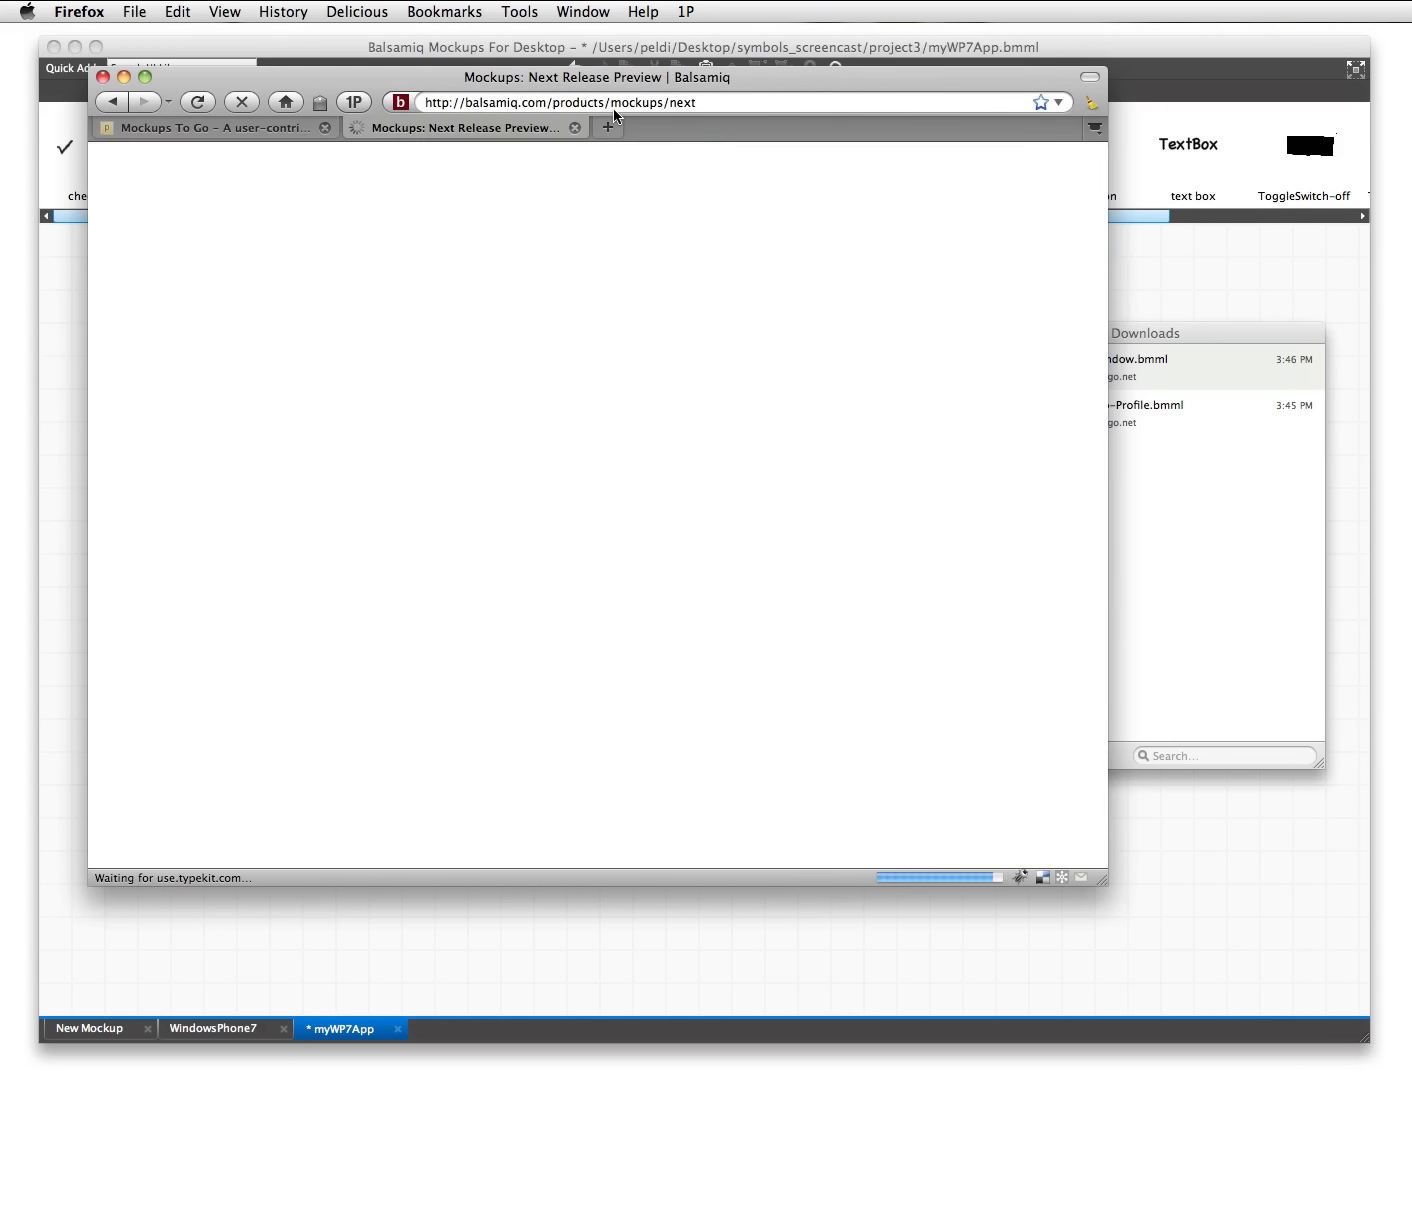